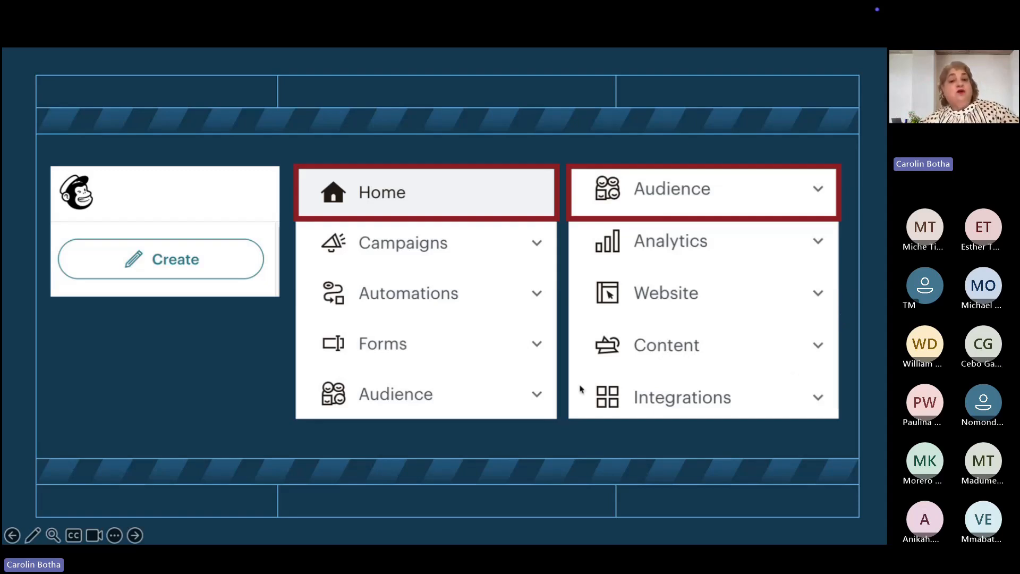
Advance the slideshow to the final SCA contact slide, then exit to edit view on slide 20.
click(516, 430)
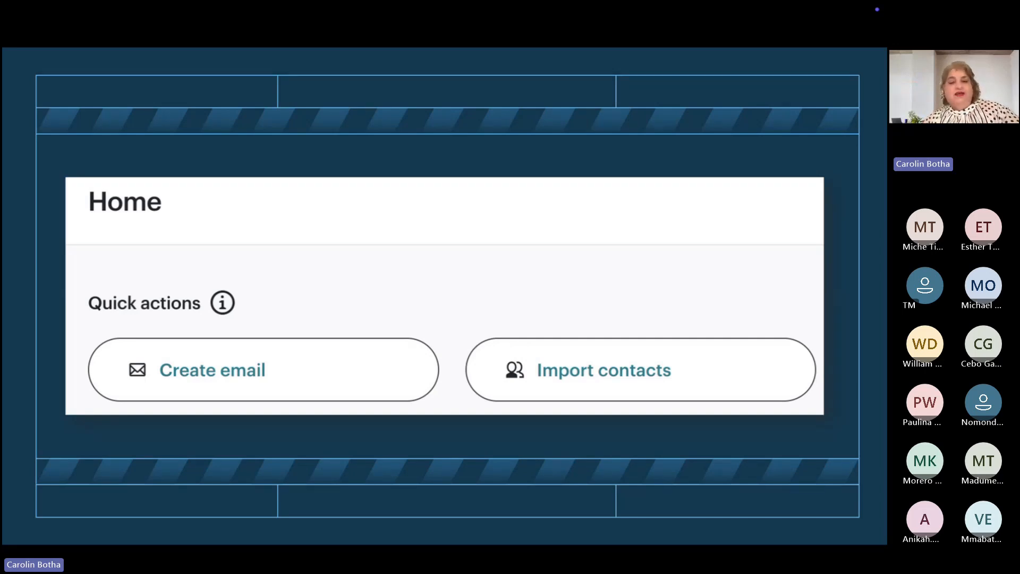
click(692, 165)
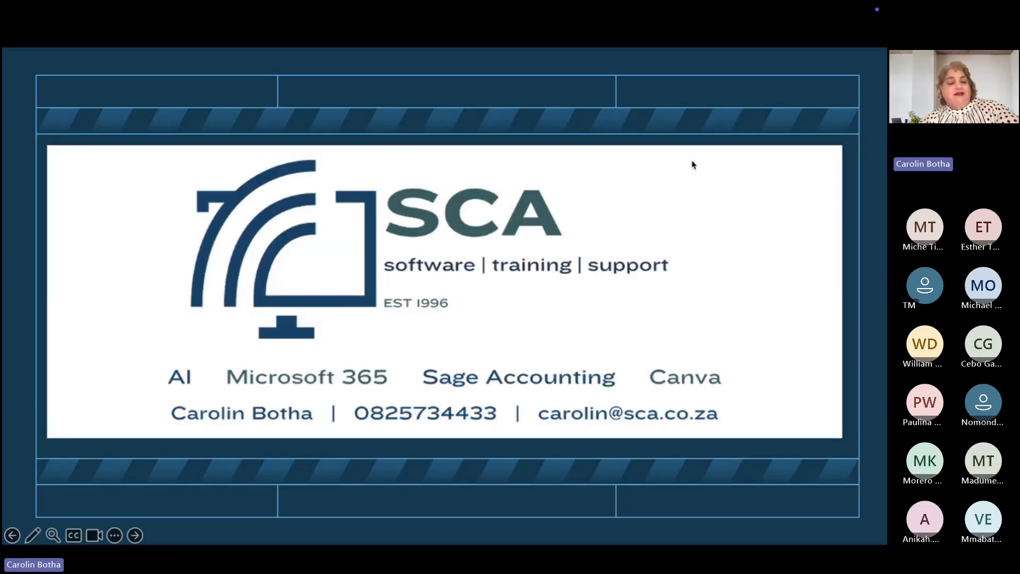
key(Escape)
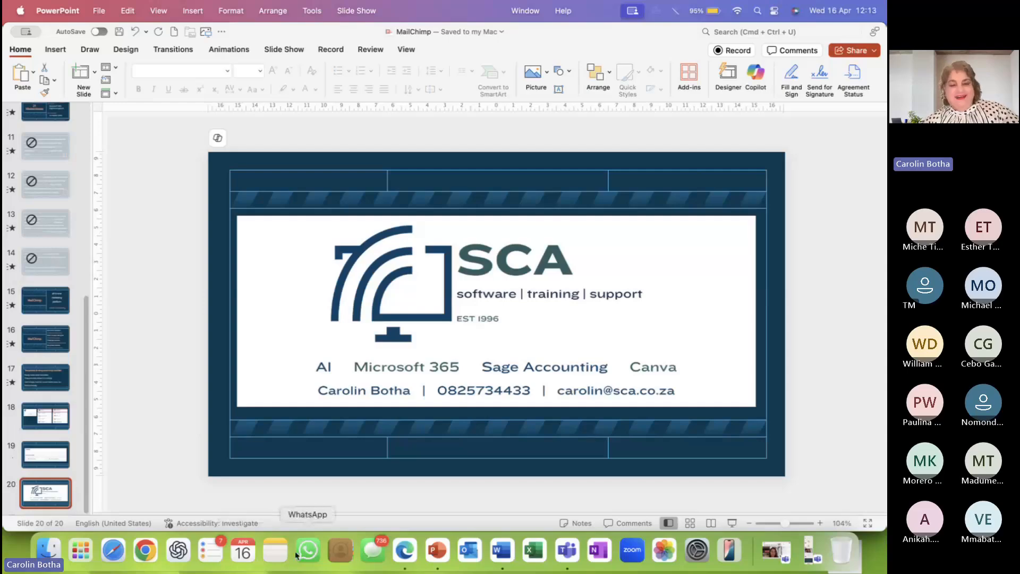
In Edge, dismiss the cookie banner on Mailchimp's marketing site, then switch to the Home dashboard tab.
click(404, 550)
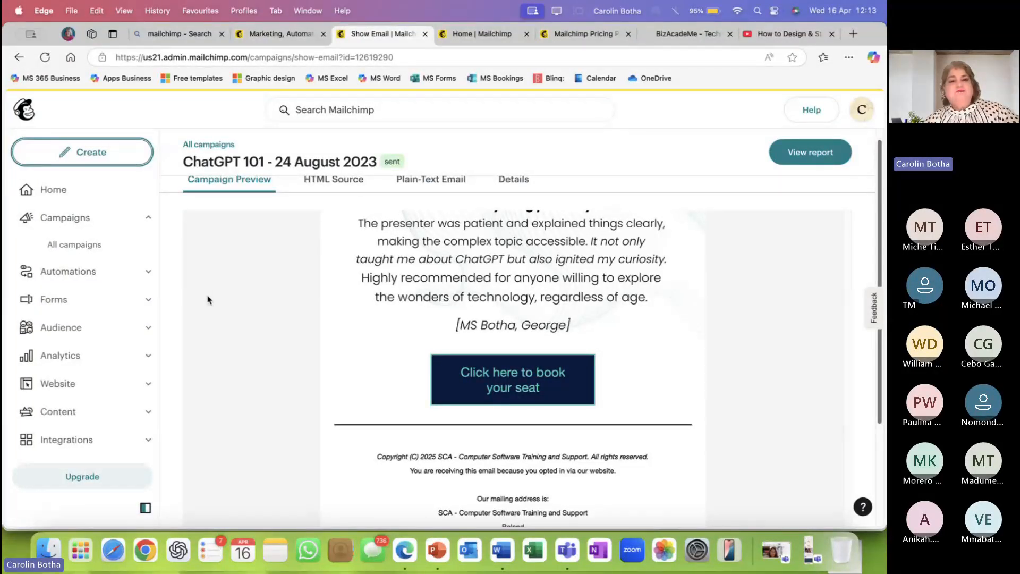
click(285, 36)
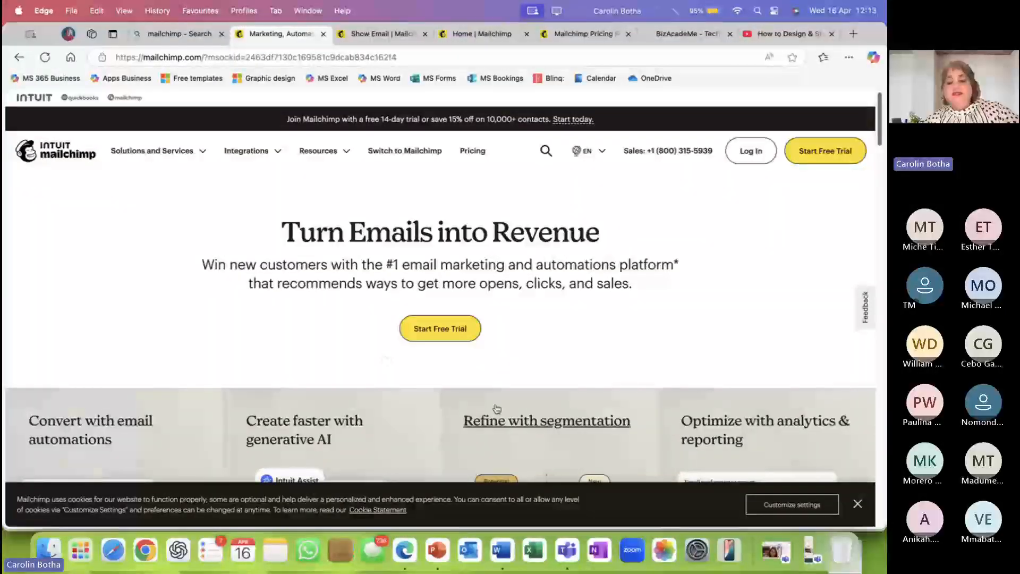
click(857, 504)
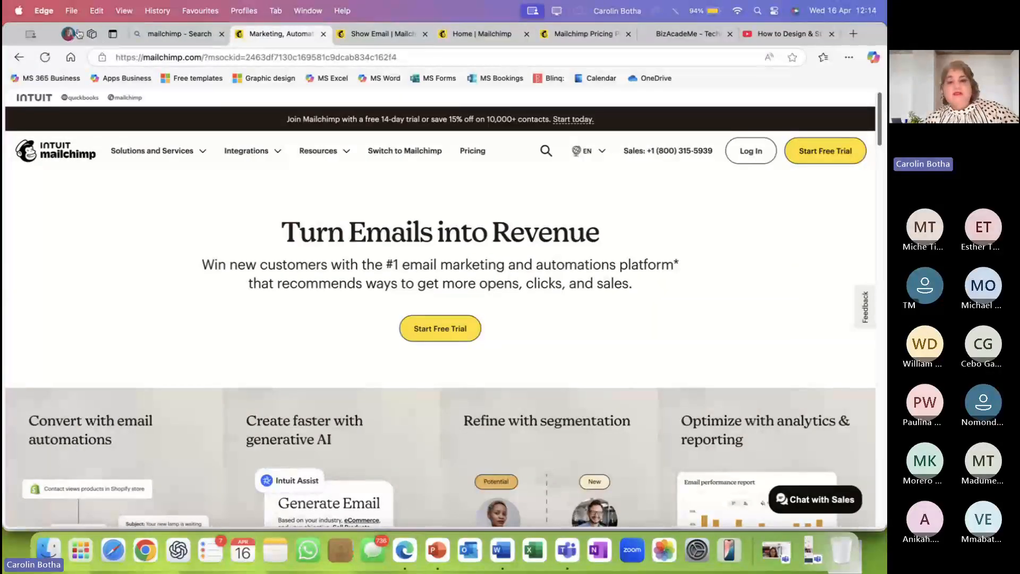
click(472, 32)
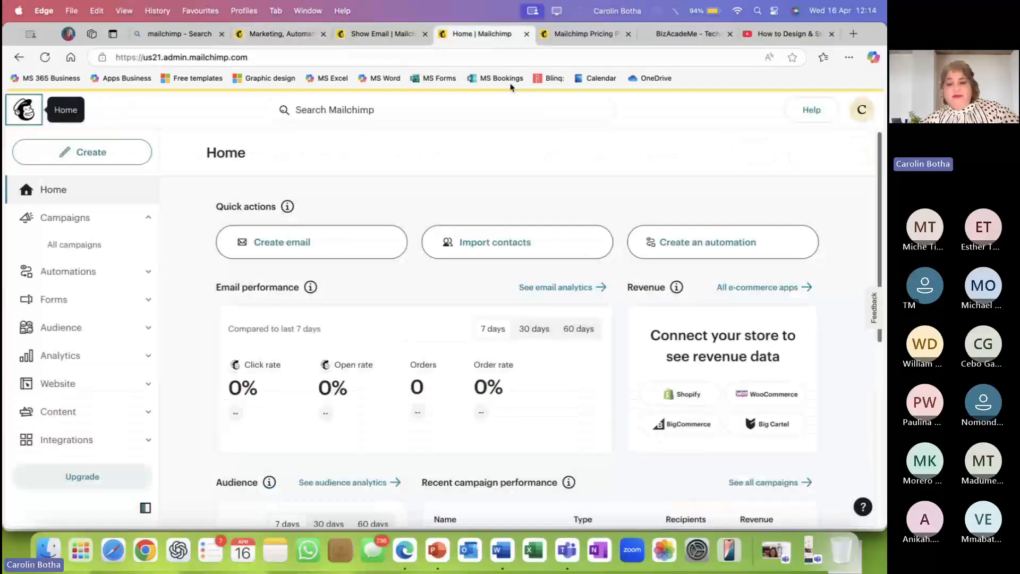
Open the Pricing tab and scroll past the Standard and Premium cards to the comparison table.
click(571, 33)
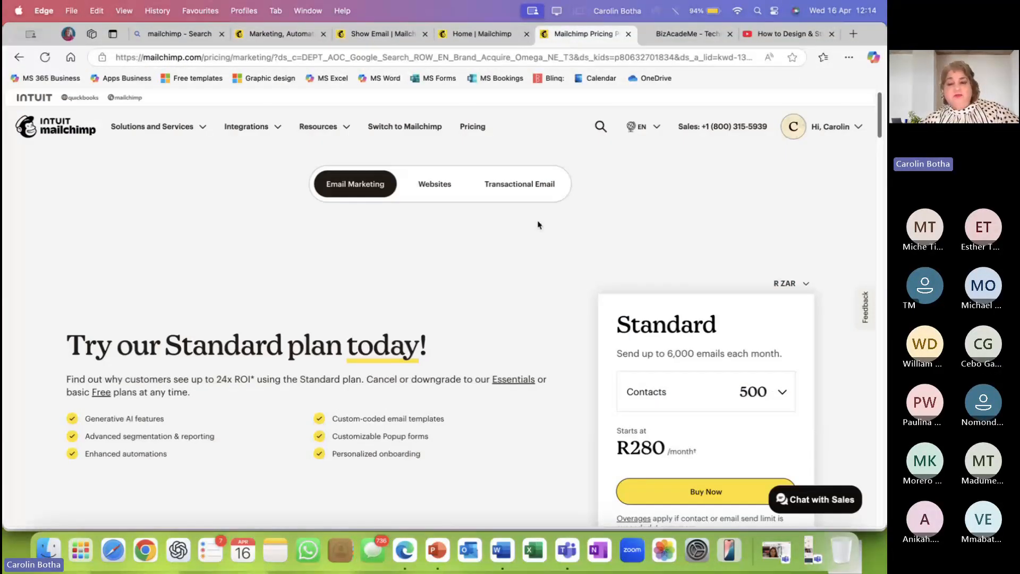
scroll(538, 225, down, 2)
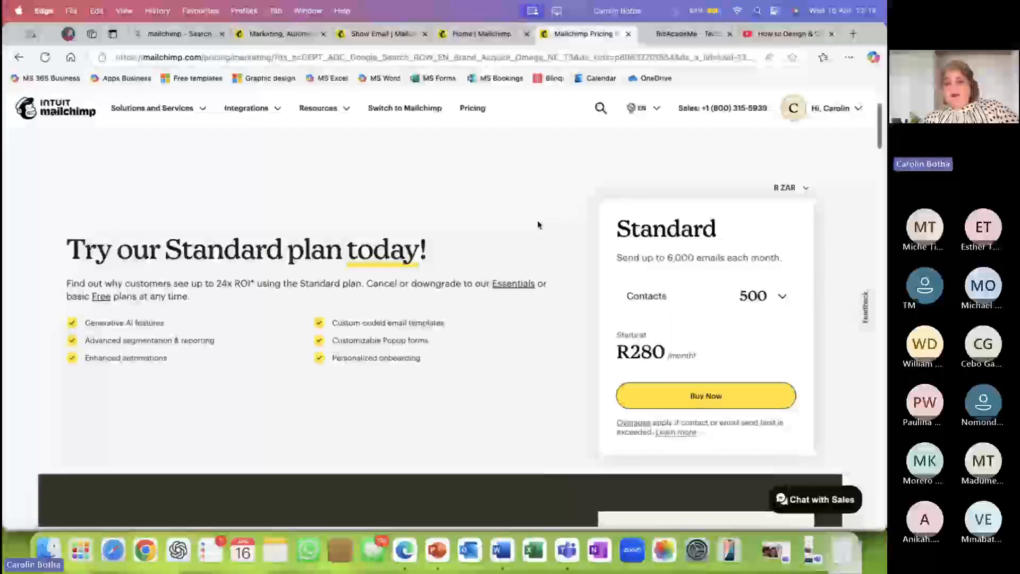
scroll(537, 224, down, 1)
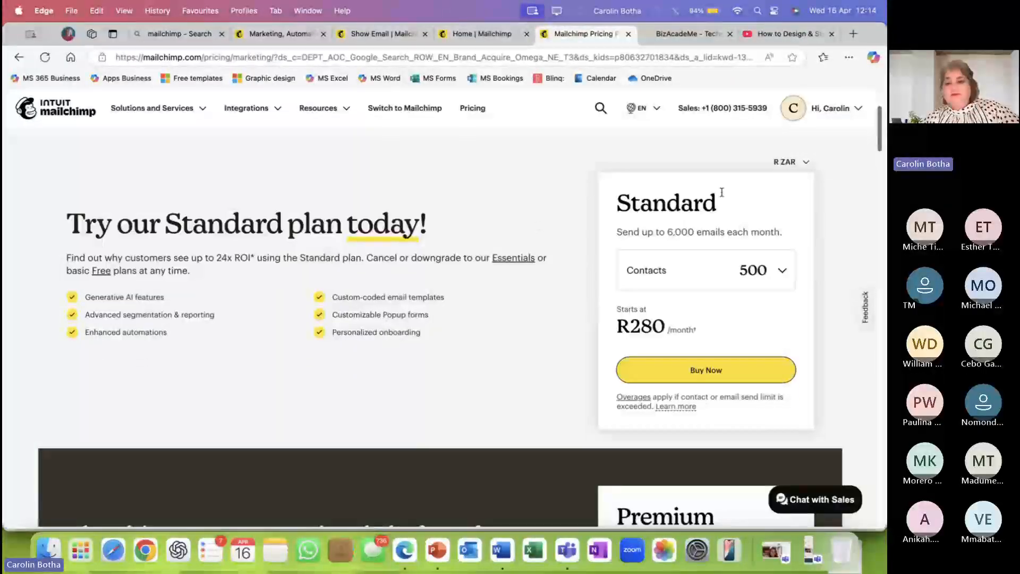
scroll(735, 266, down, 10)
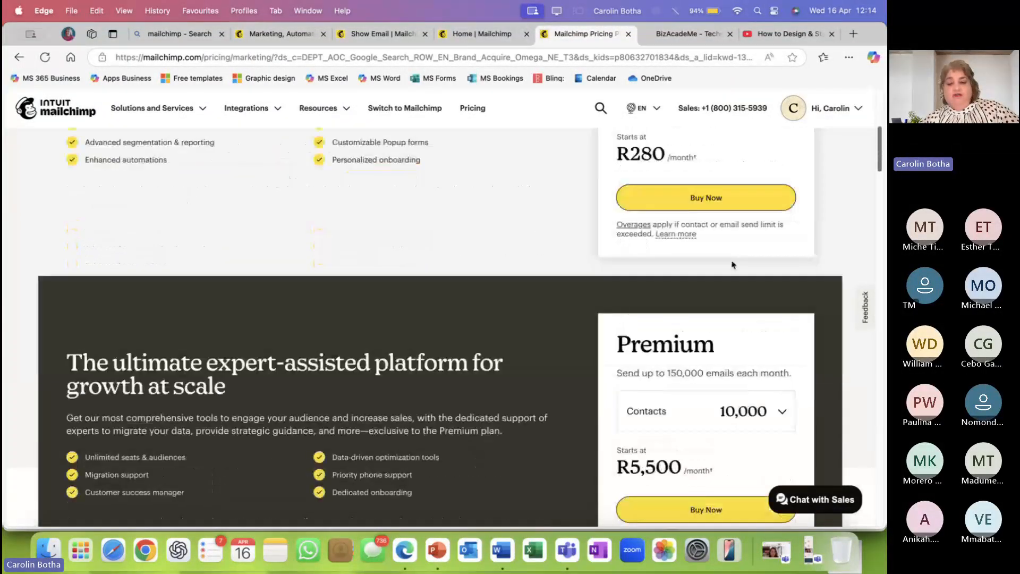
scroll(733, 259, down, 2)
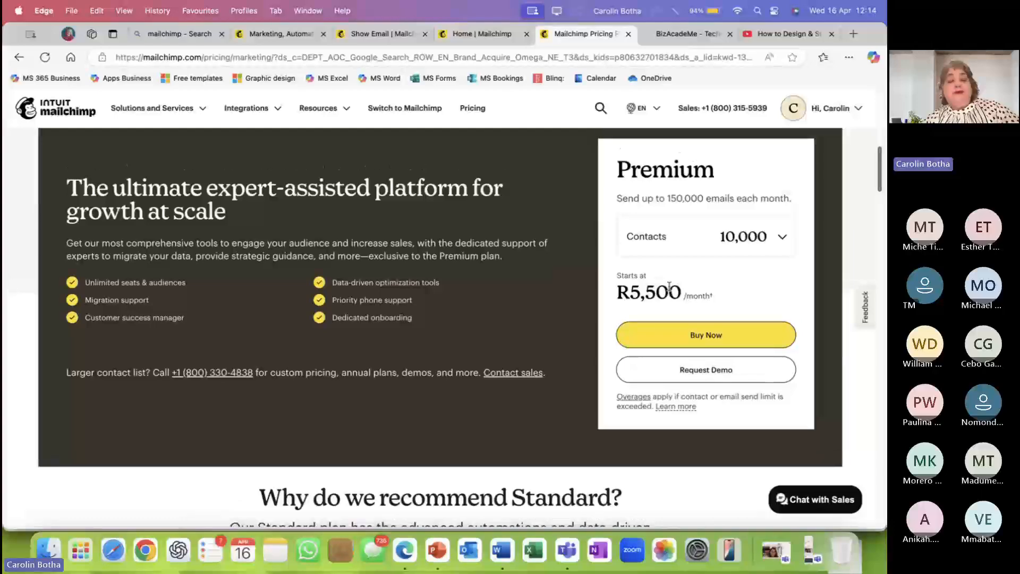
scroll(669, 286, down, 5)
scroll(669, 290, down, 5)
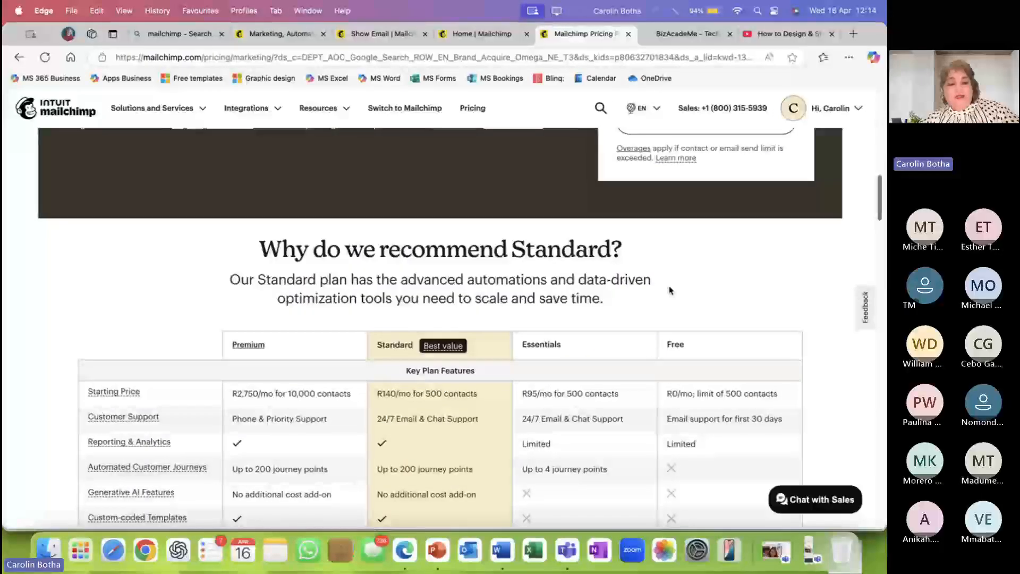
scroll(669, 287, down, 1)
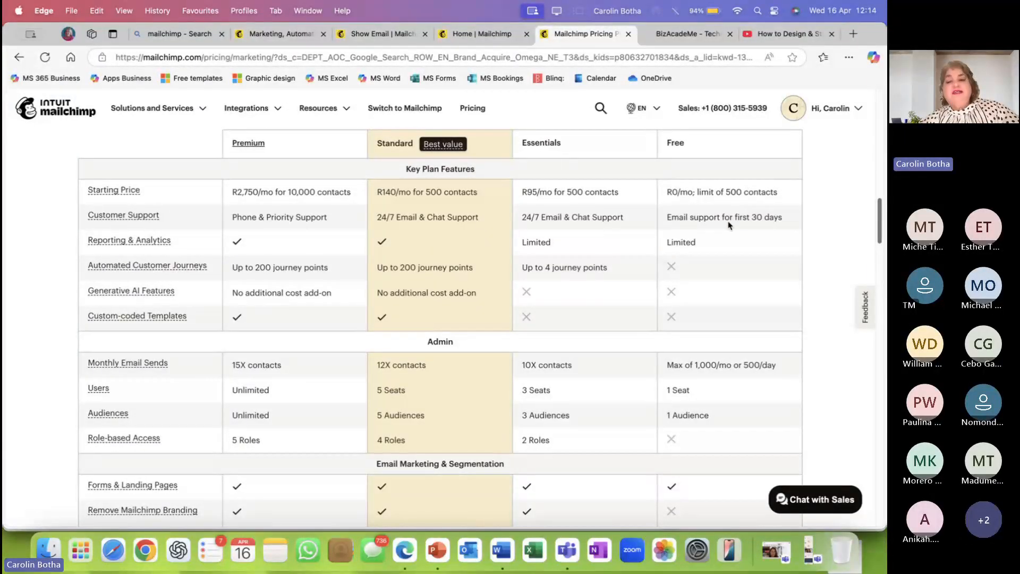
scroll(722, 246, down, 1)
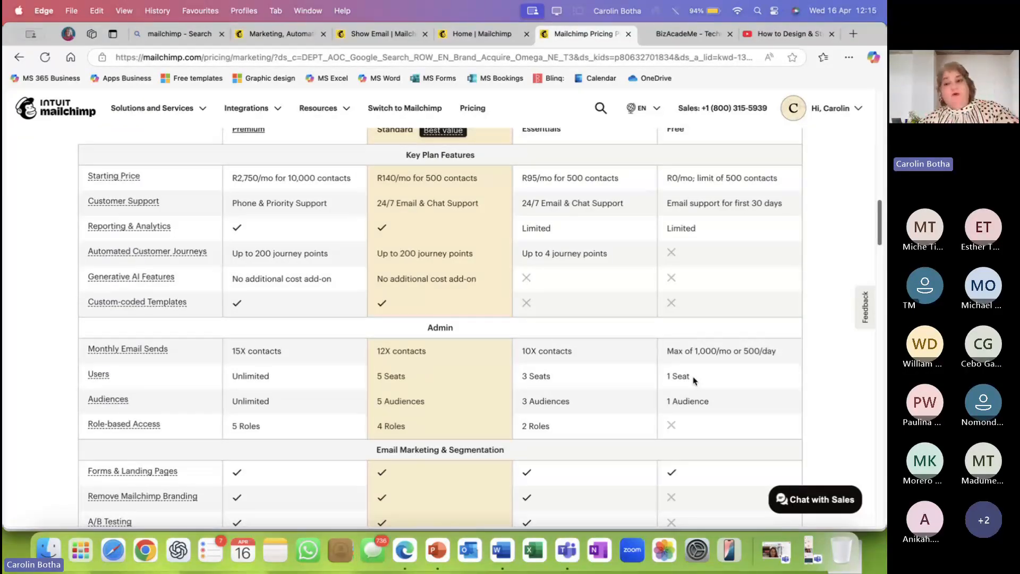
scroll(693, 380, up, 4)
scroll(693, 380, down, 3)
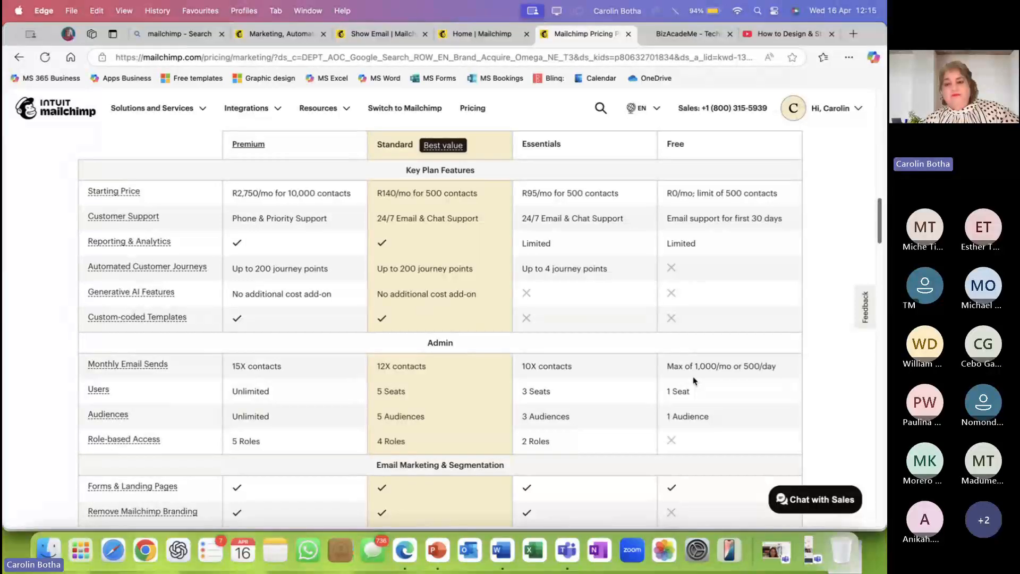
scroll(694, 380, down, 1)
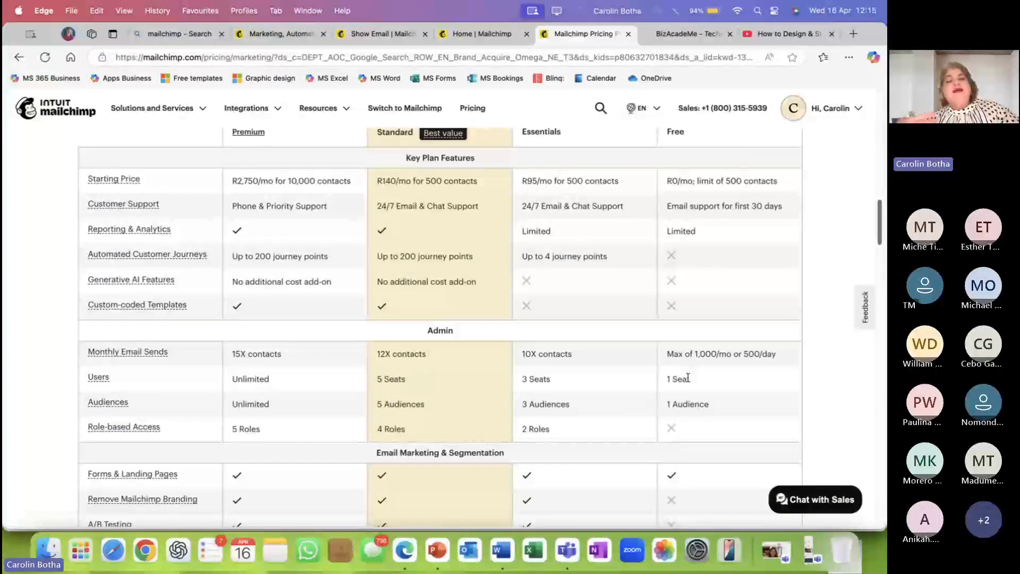
scroll(567, 335, up, 3)
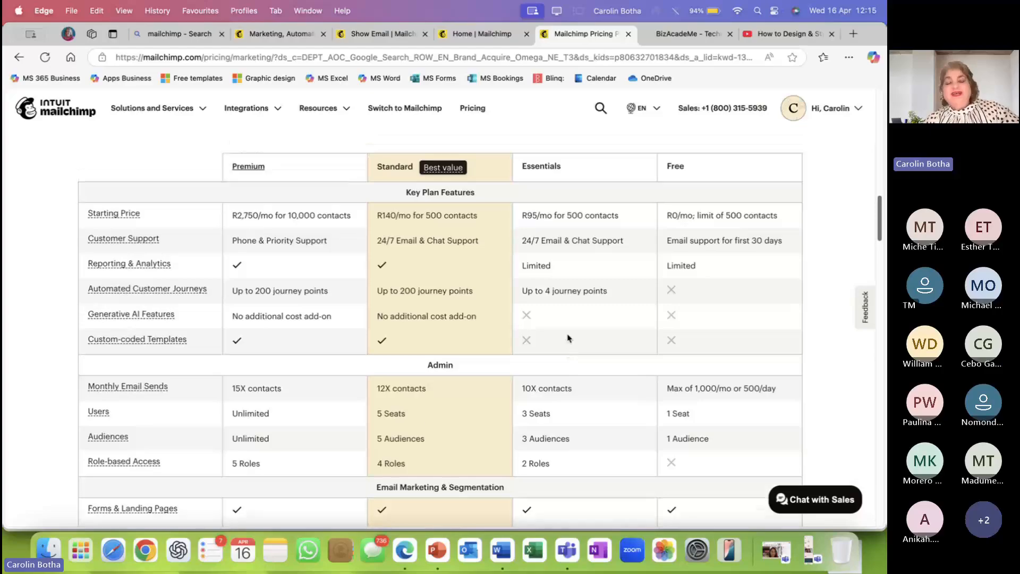
scroll(567, 334, up, 3)
scroll(567, 335, down, 3)
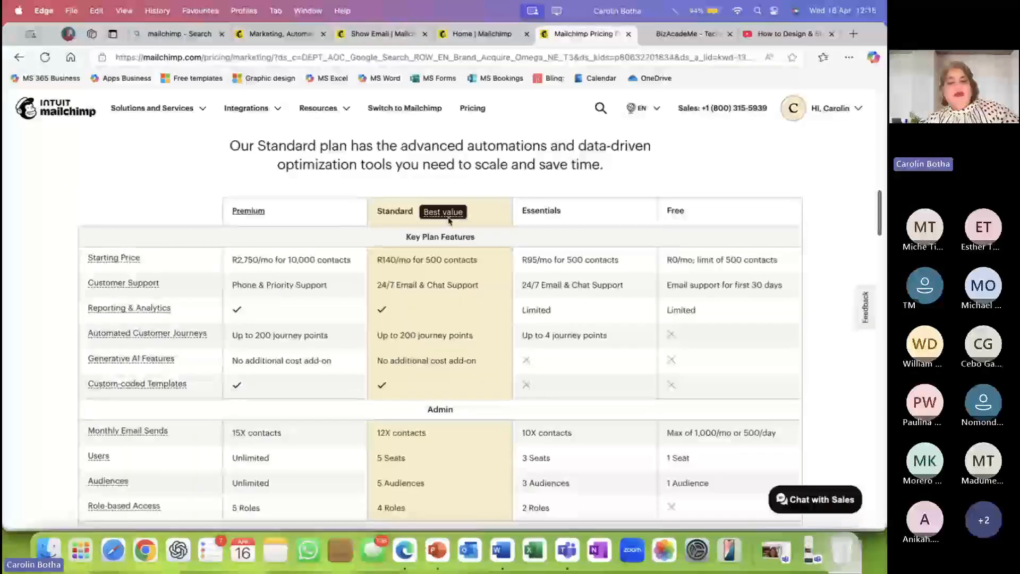
scroll(449, 219, down, 1)
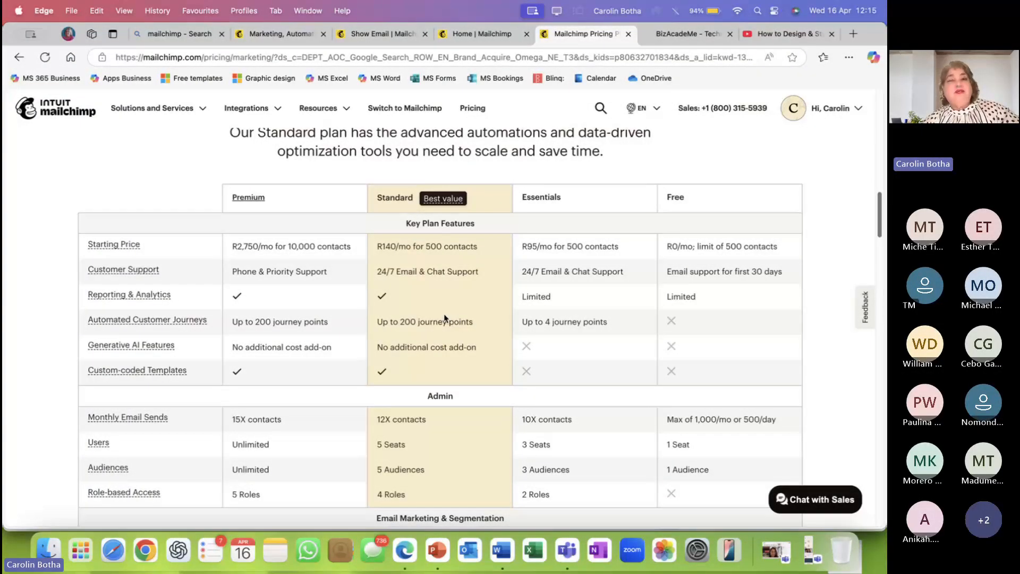
scroll(428, 321, down, 2)
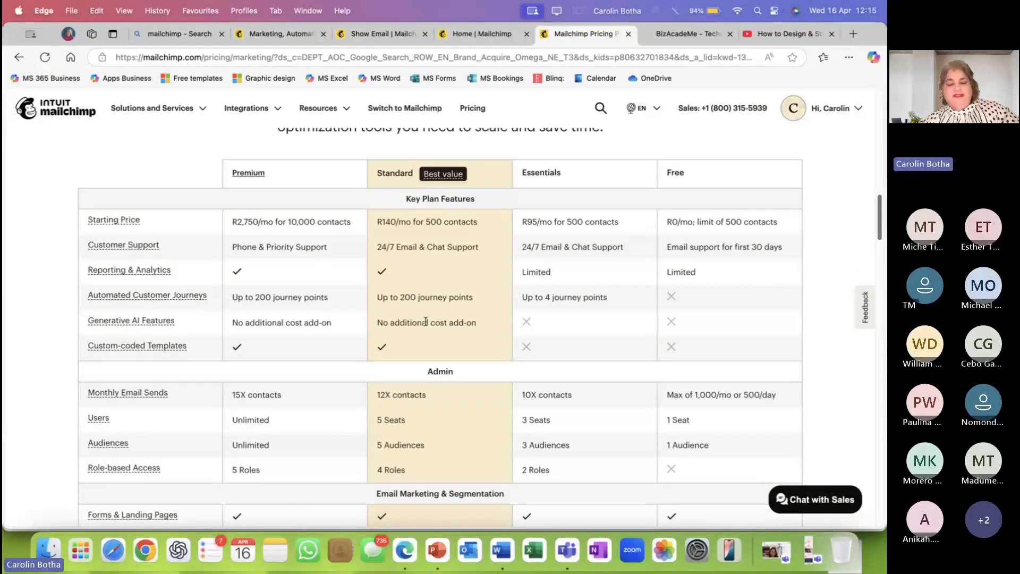
scroll(425, 321, down, 1)
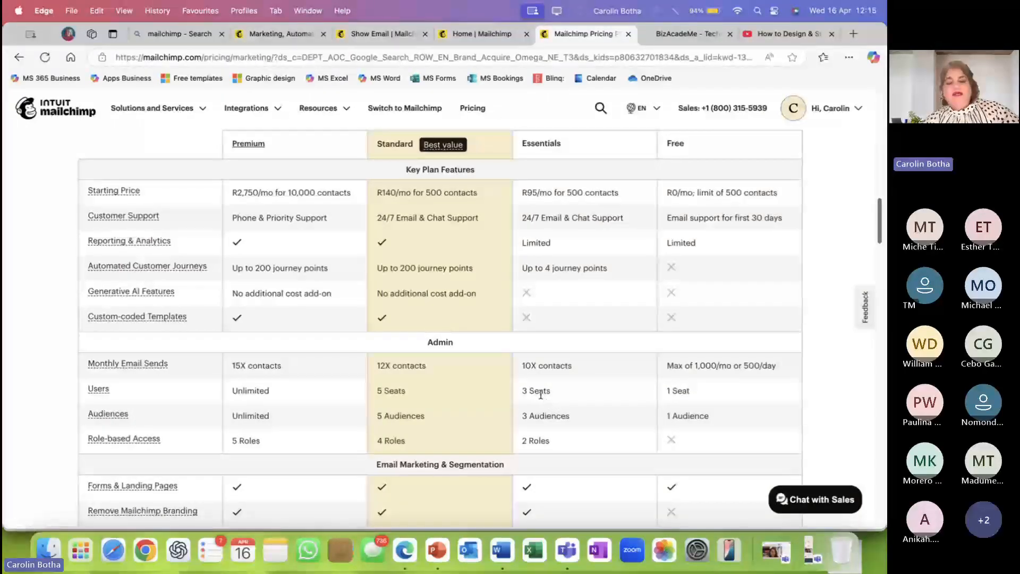
scroll(540, 394, down, 1)
scroll(541, 394, up, 5)
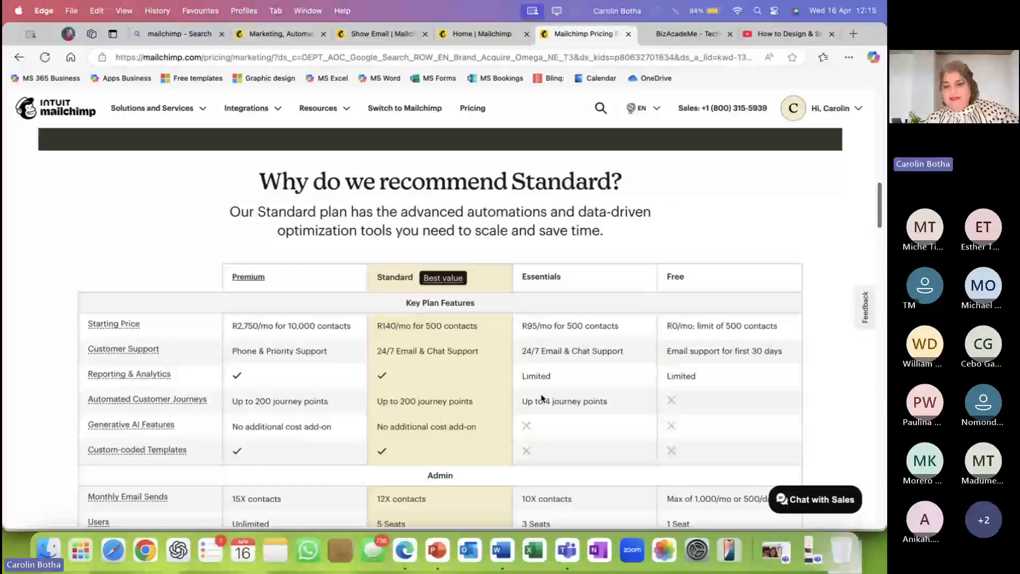
scroll(558, 272, down, 2)
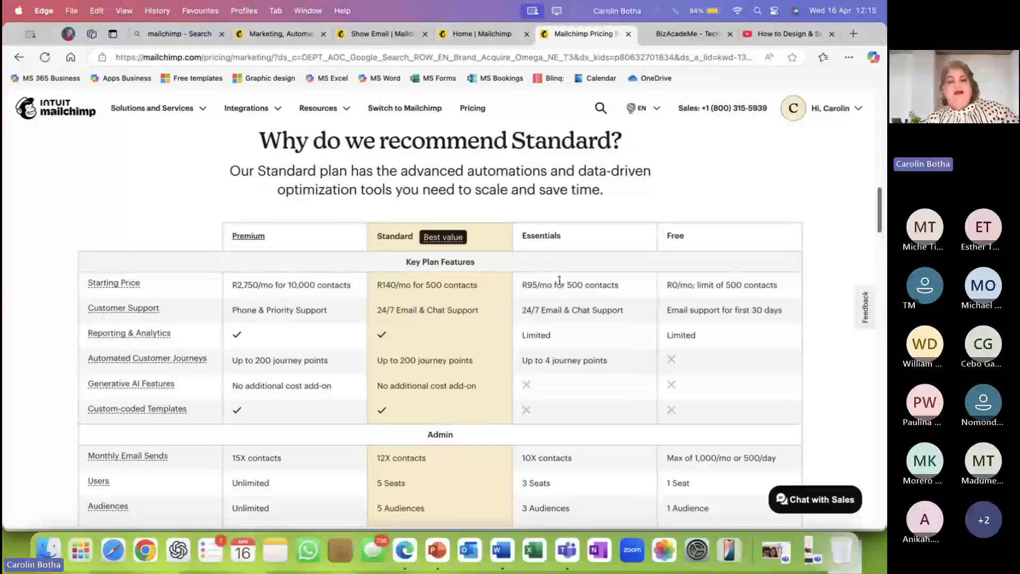
scroll(559, 280, down, 2)
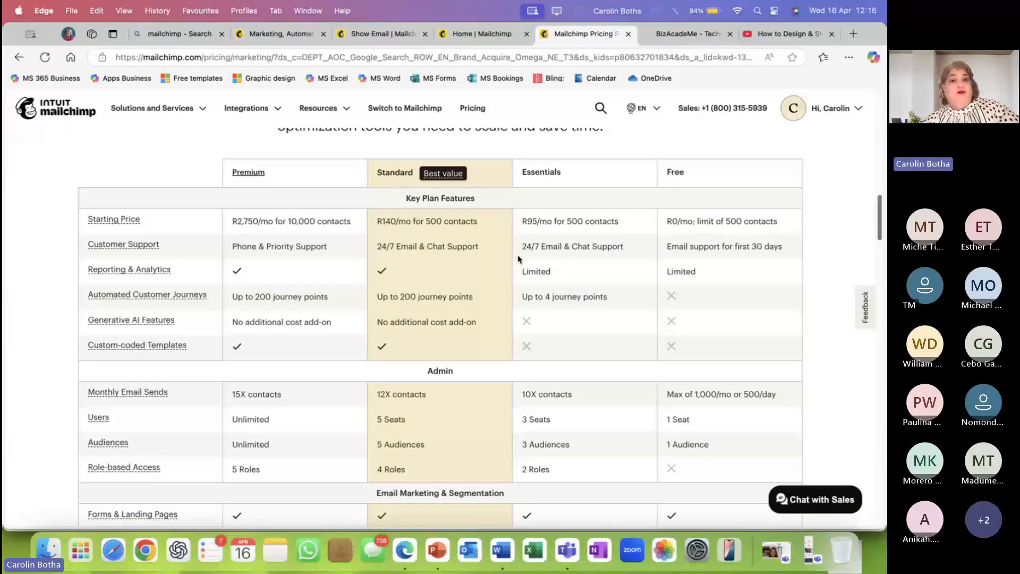
Review the Admin limits and segmentation rows of the plan comparison, then return to the Home tab.
scroll(529, 269, up, 2)
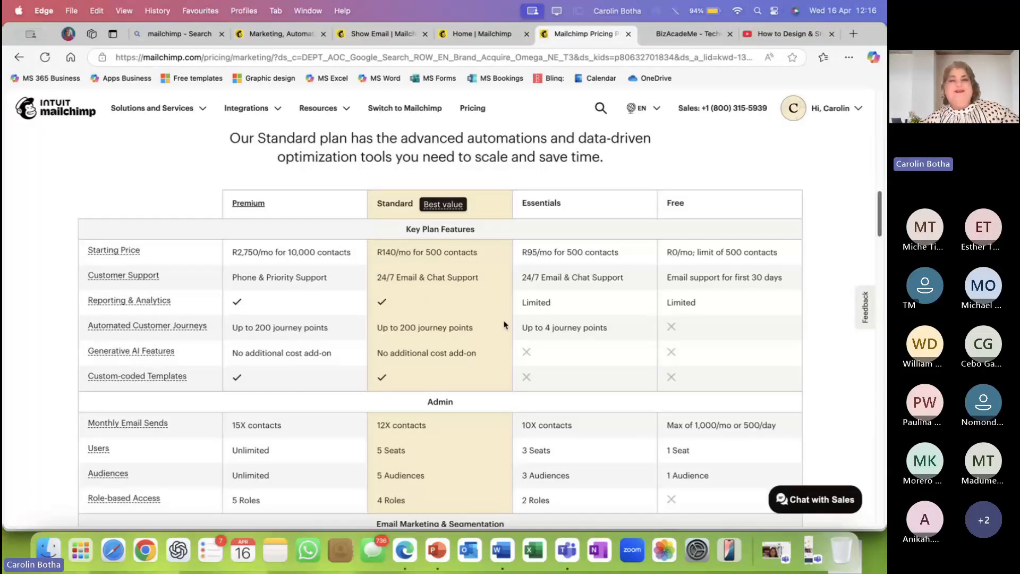
scroll(508, 296, down, 1)
scroll(509, 296, up, 3)
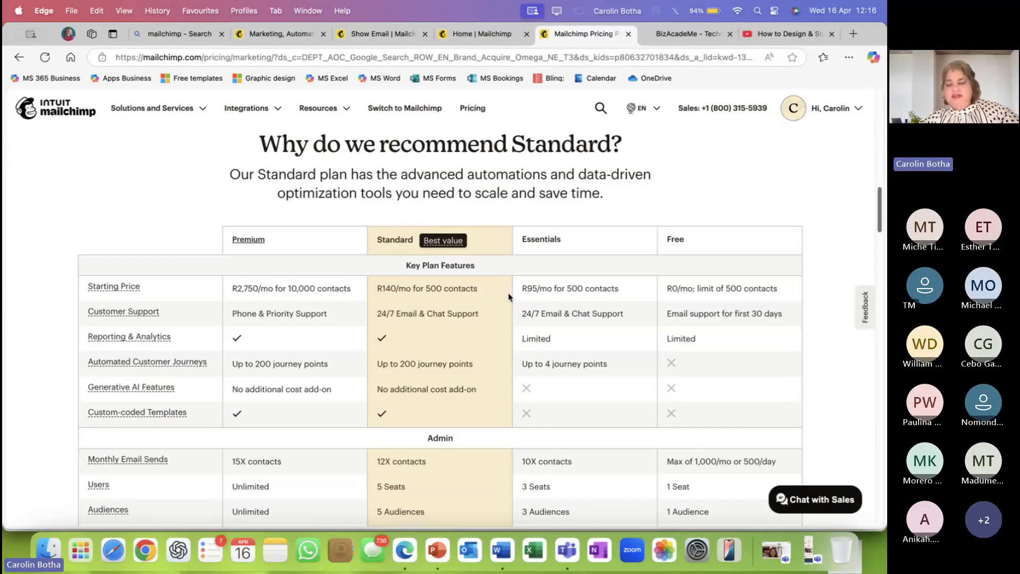
scroll(508, 297, down, 1)
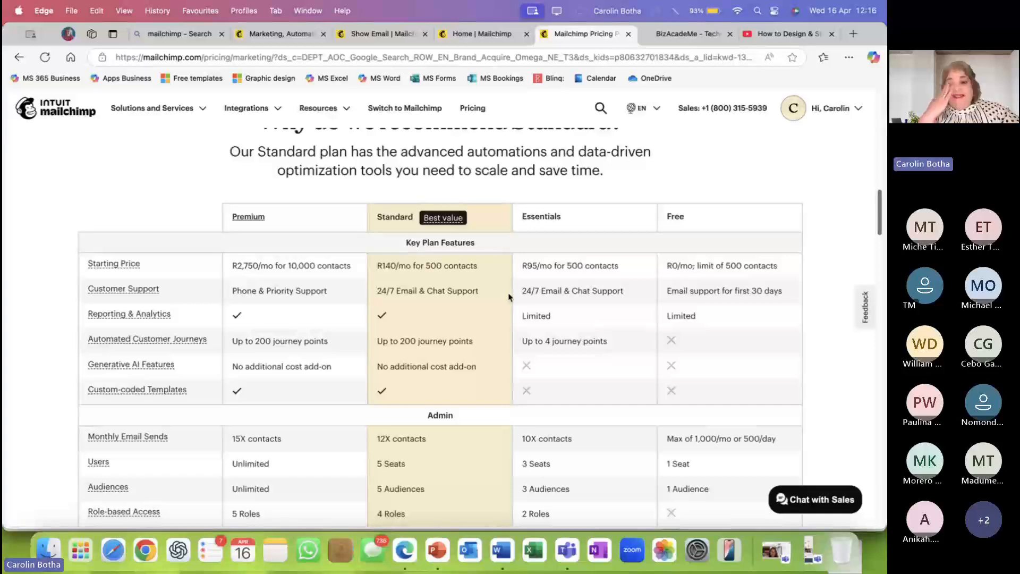
scroll(521, 323, down, 1)
scroll(521, 324, up, 4)
scroll(521, 323, down, 5)
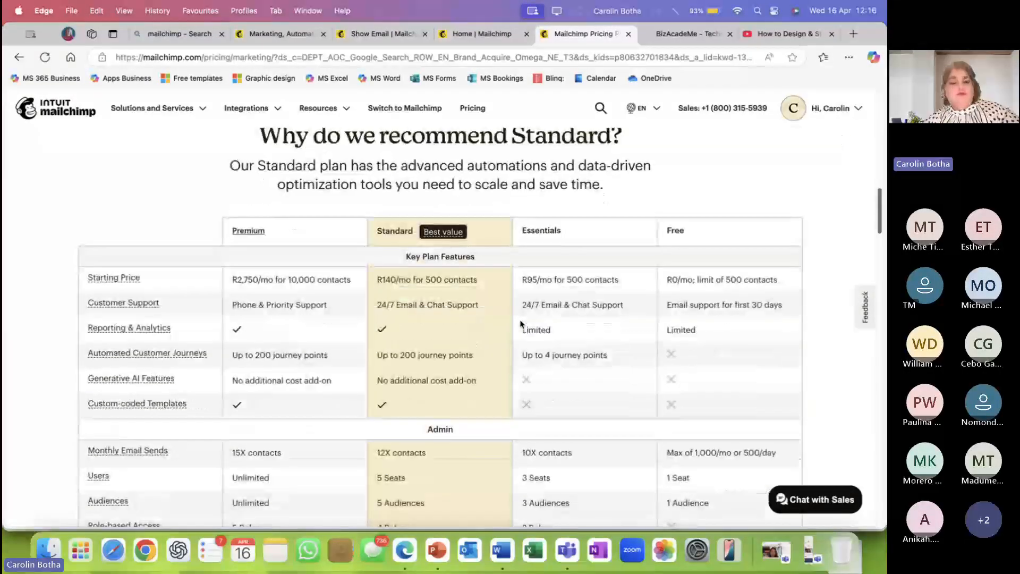
scroll(520, 324, down, 5)
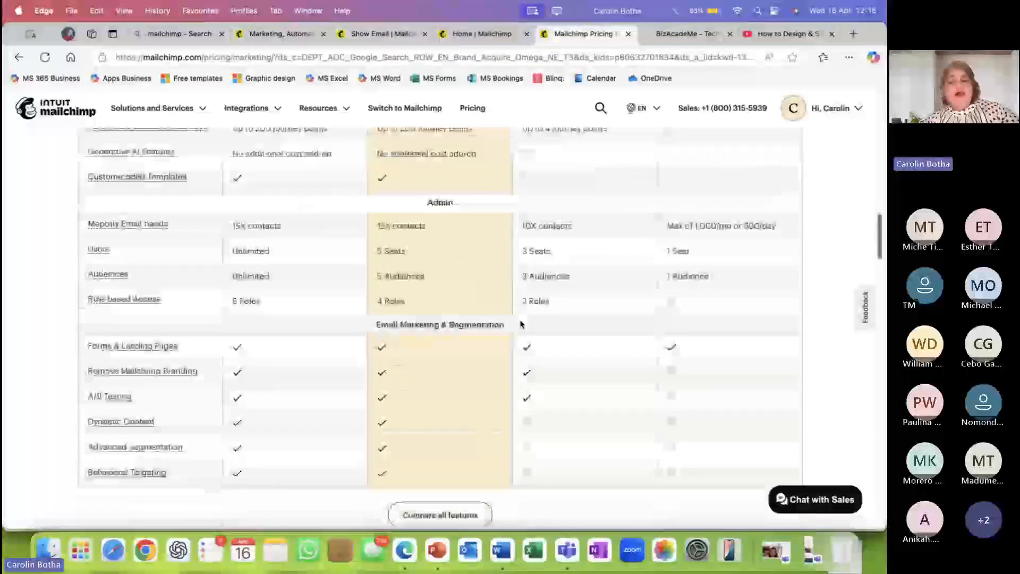
scroll(520, 323, down, 2)
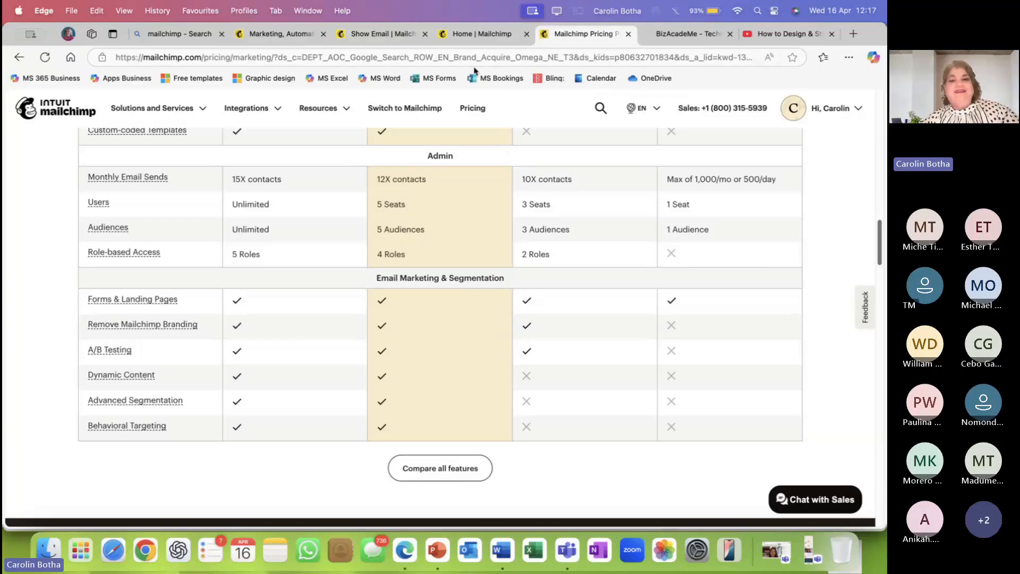
click(488, 33)
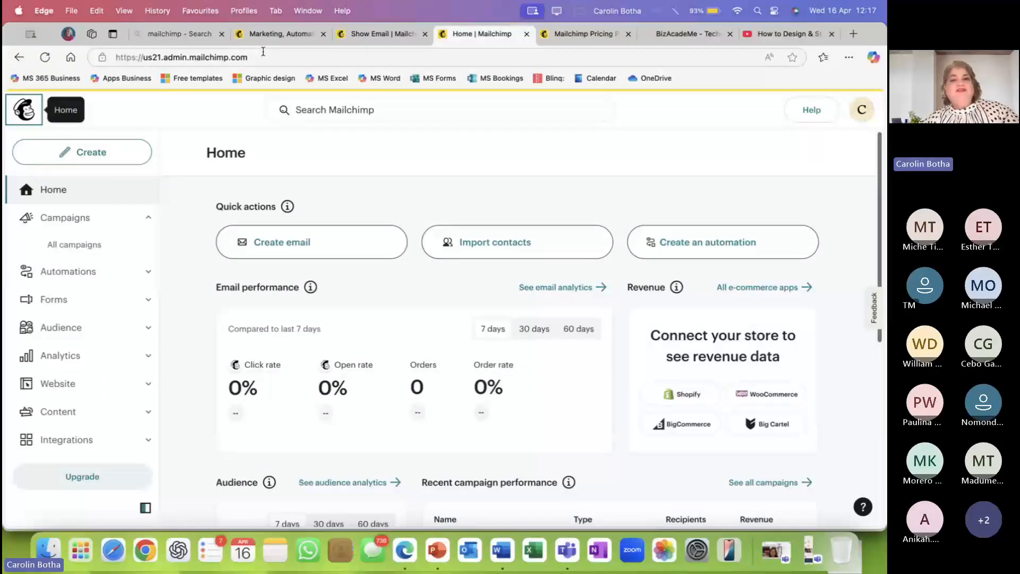
click(380, 33)
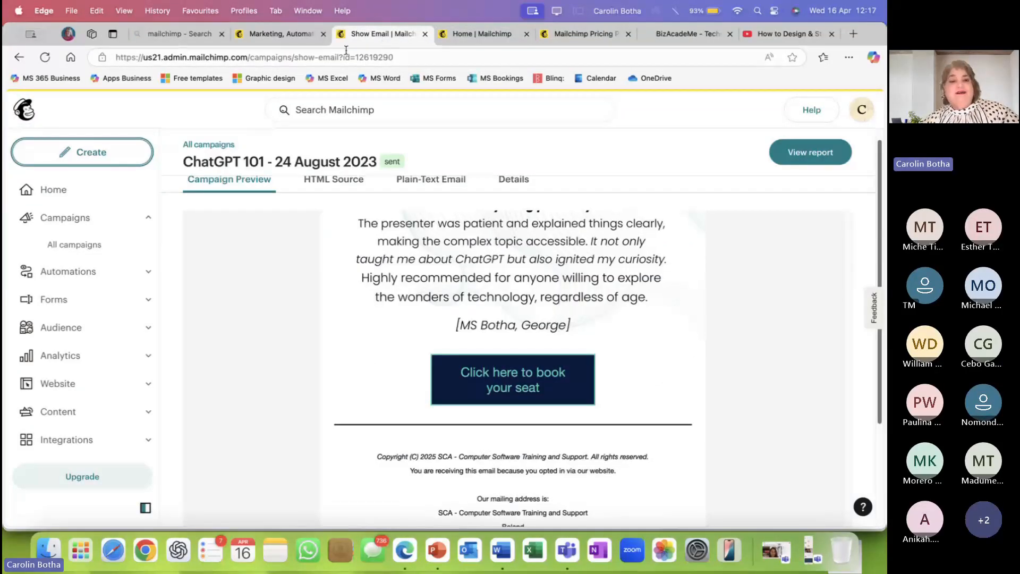
click(281, 34)
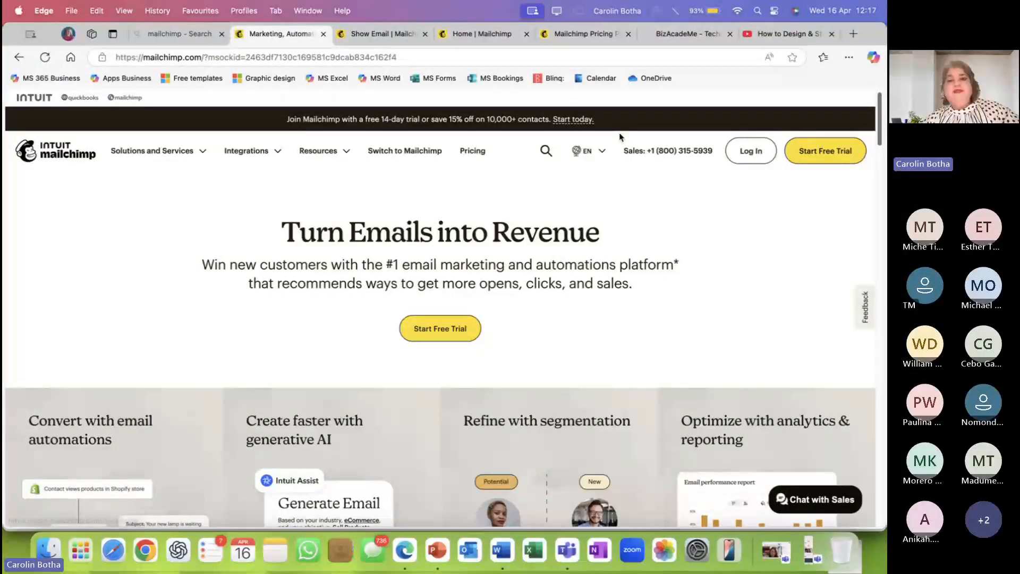
click(476, 41)
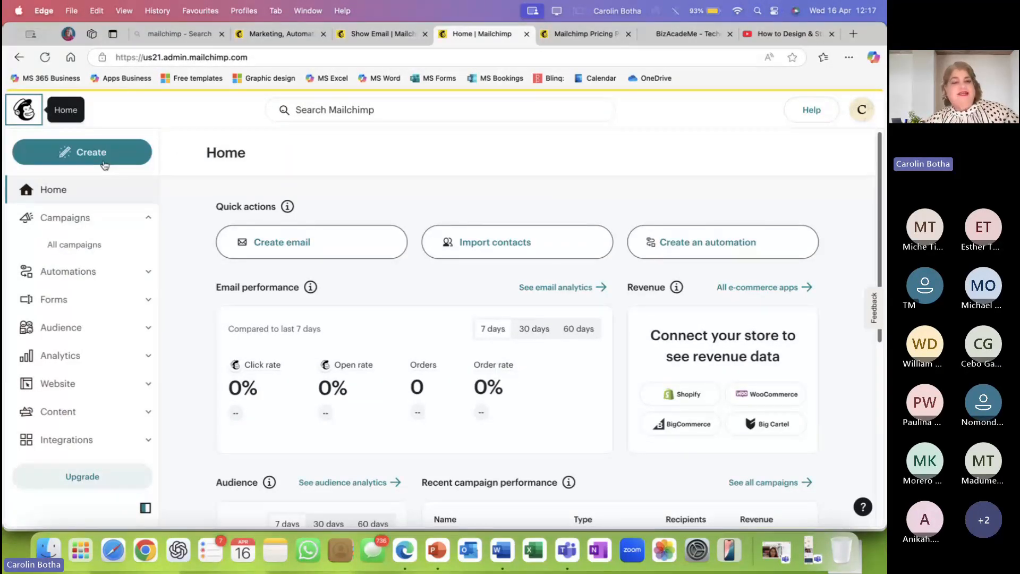
click(149, 219)
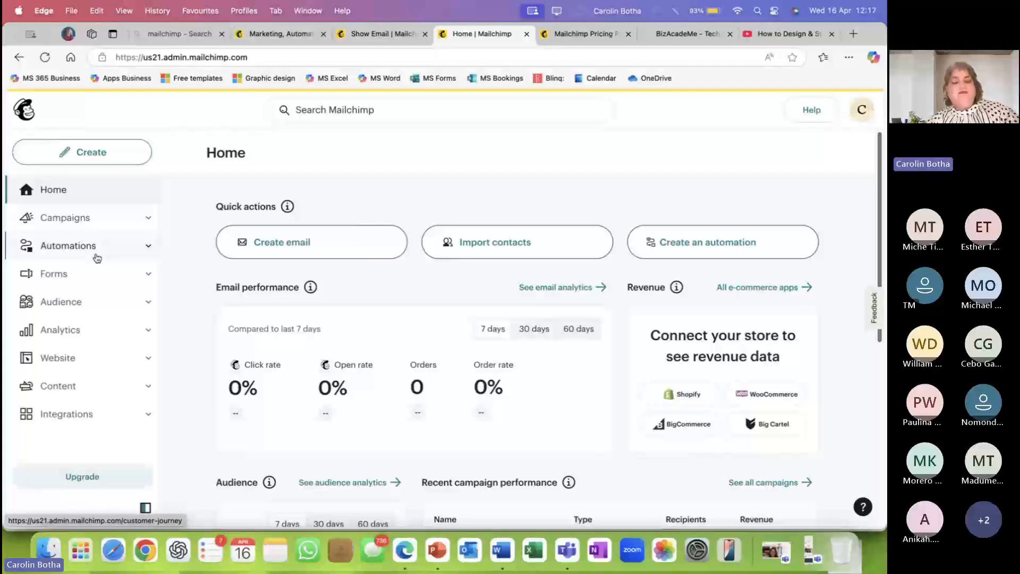
Glance at Forms, collapse it, and open Audience's All contacts list showing 2 contacts.
click(150, 276)
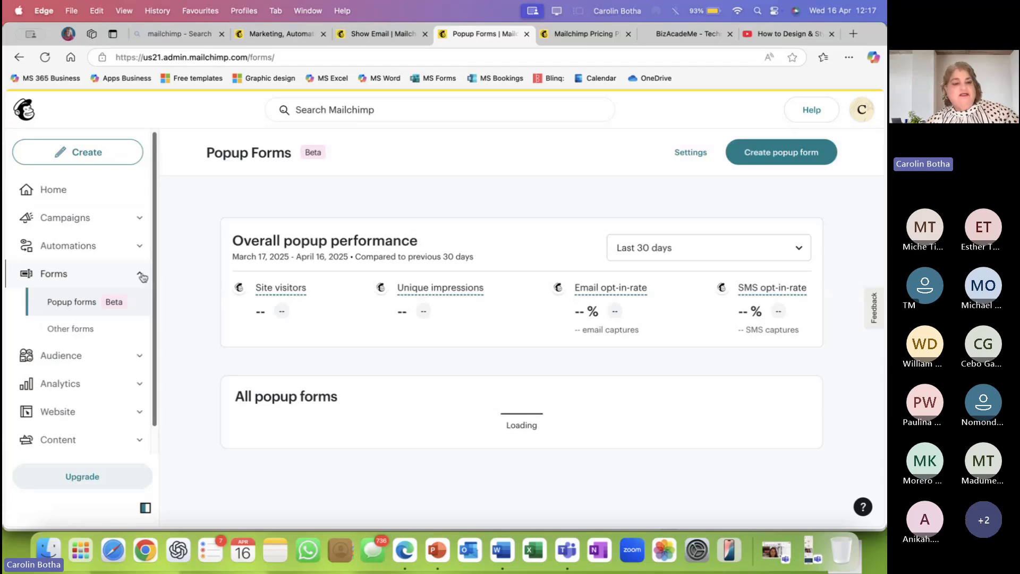
click(147, 275)
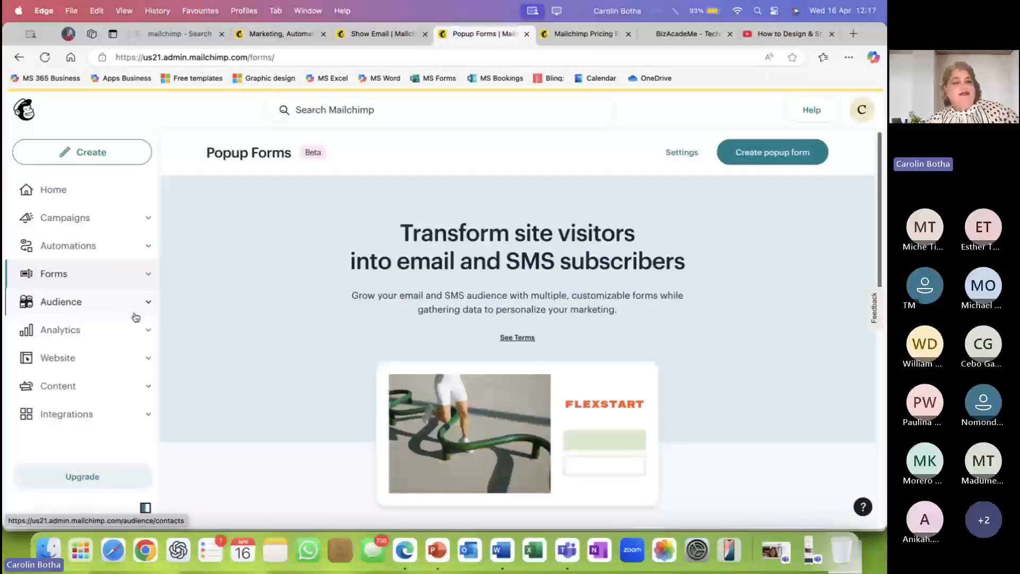
click(77, 303)
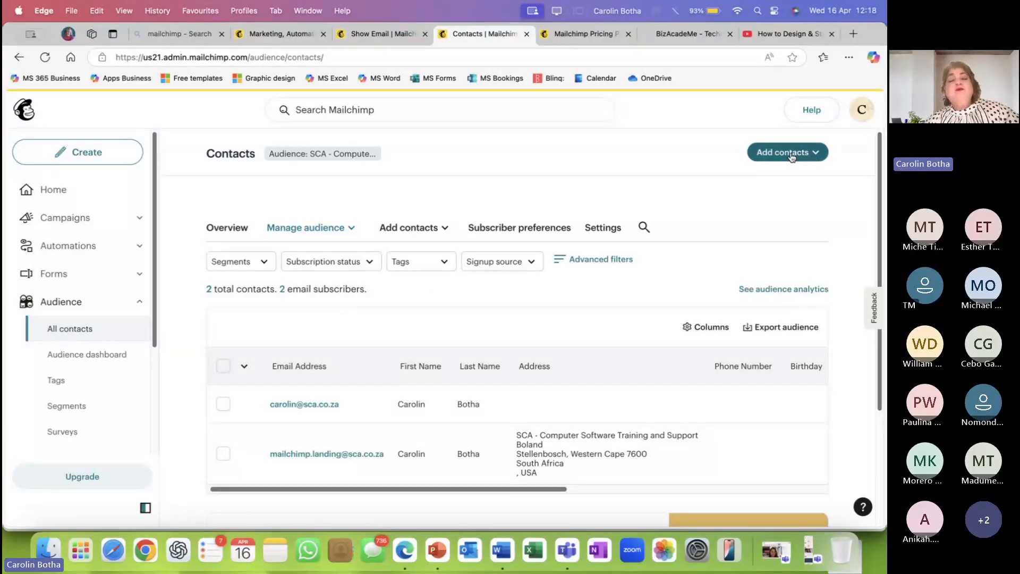
Choose 'Add a single contact' from the Add contacts dropdown on the contact list.
scroll(583, 374, down, 2)
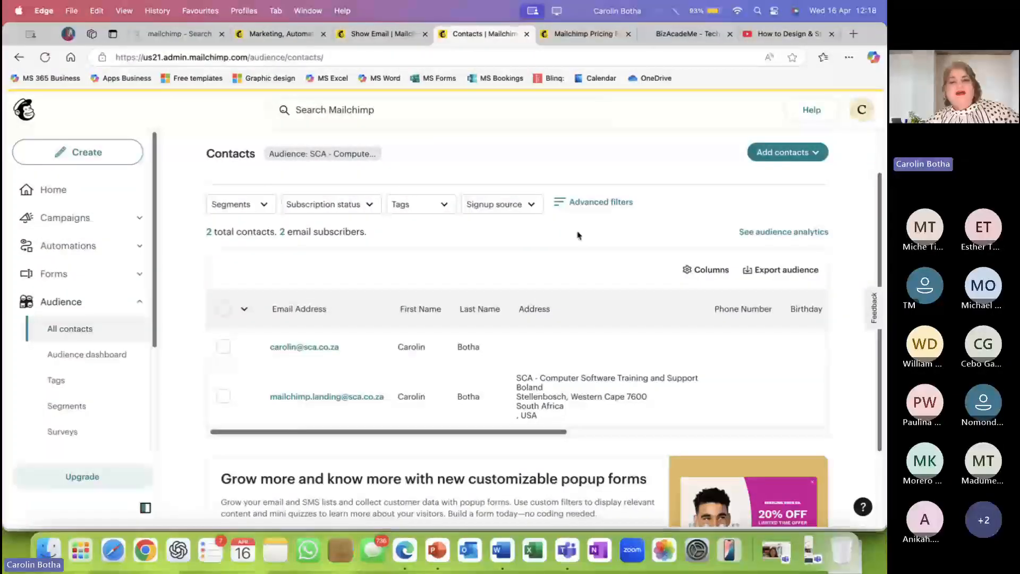
click(793, 152)
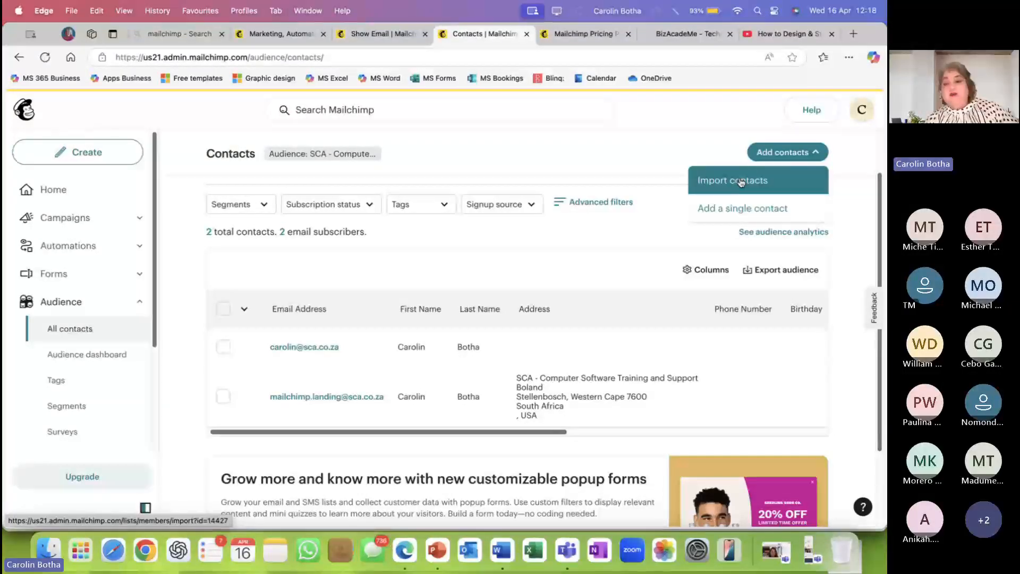
click(737, 208)
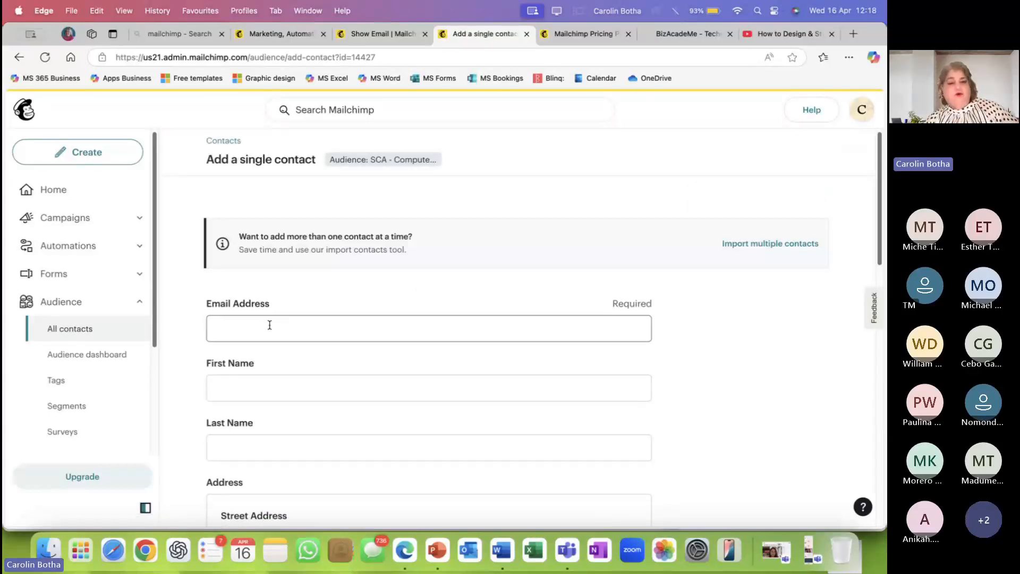
Enter the new contact's e-mail address, correcting the initial typos.
click(270, 325)
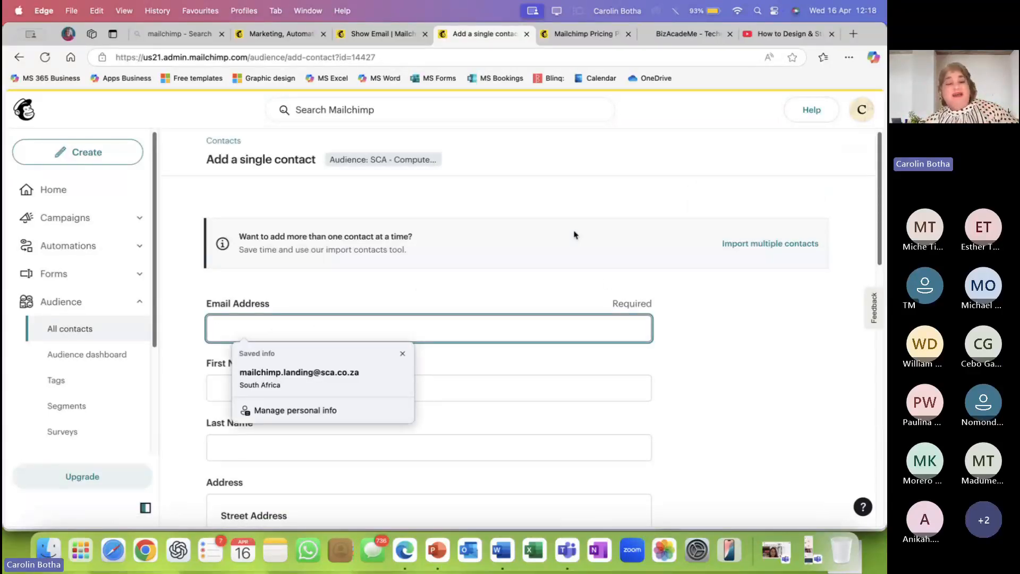
text(aroli)
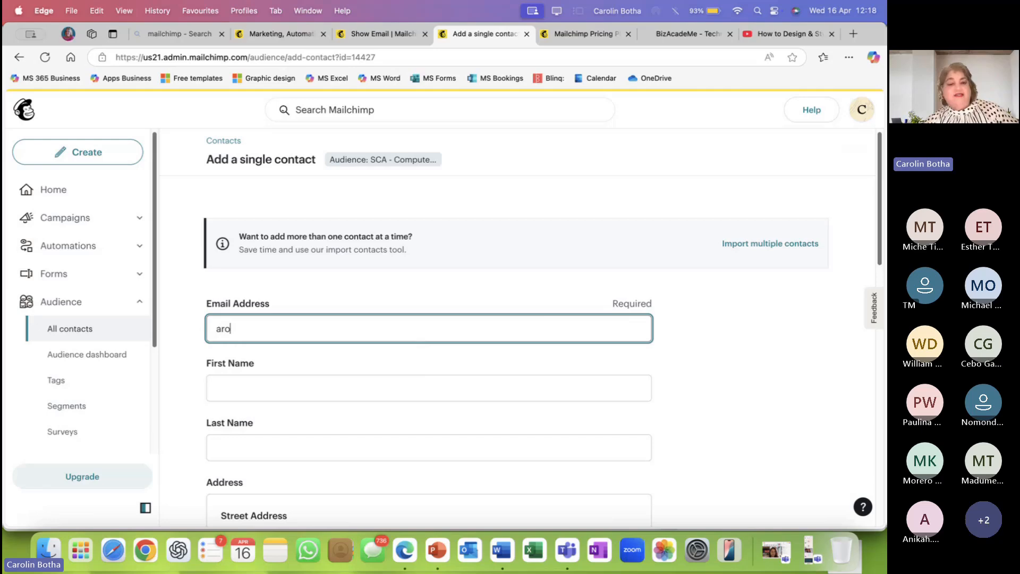
key(BackSpace)
key(BackSpace)
key(BackSpace)
key(BackSpace)
key(BackSpace)
text(Carol)
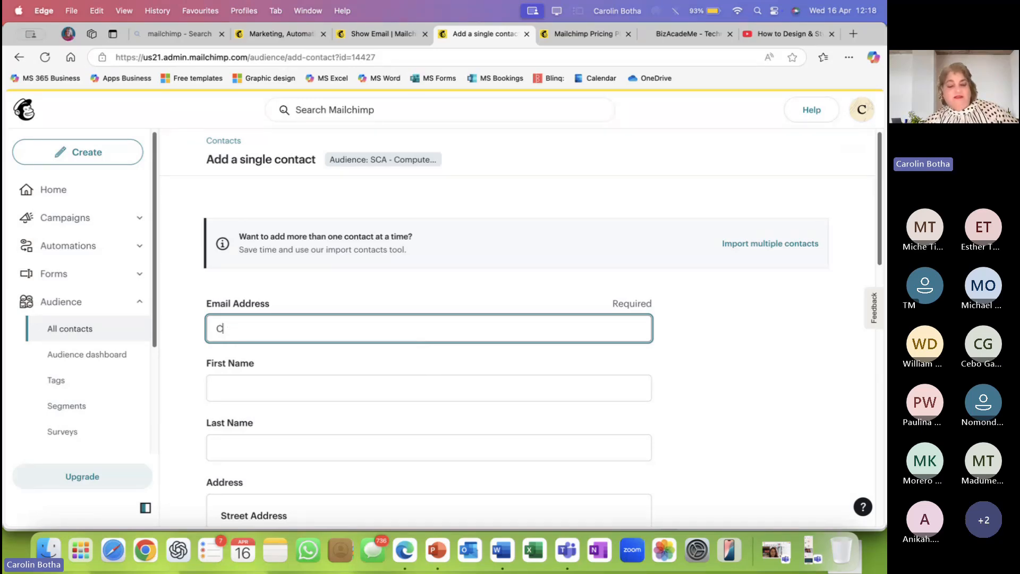
key(BackSpace)
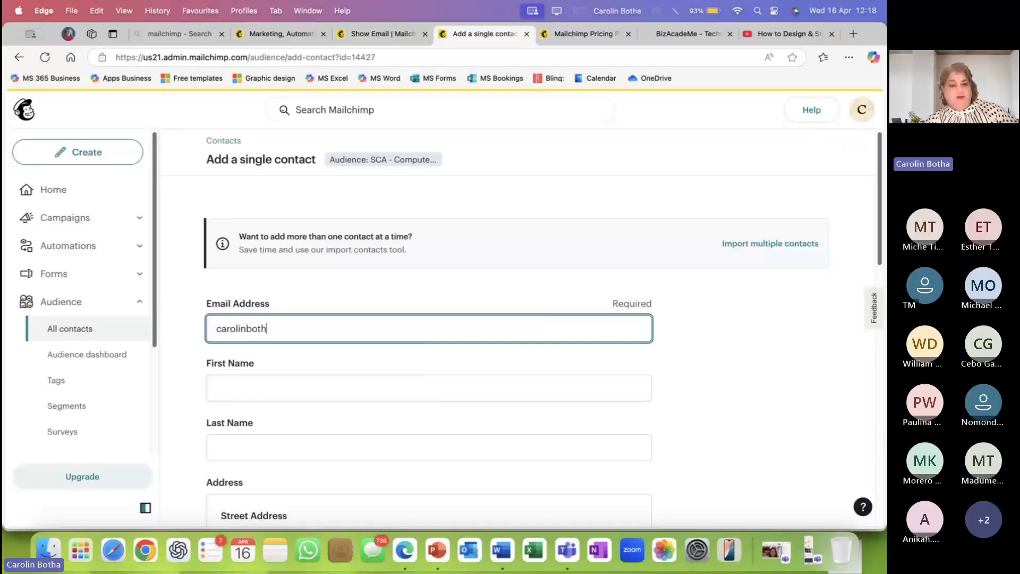
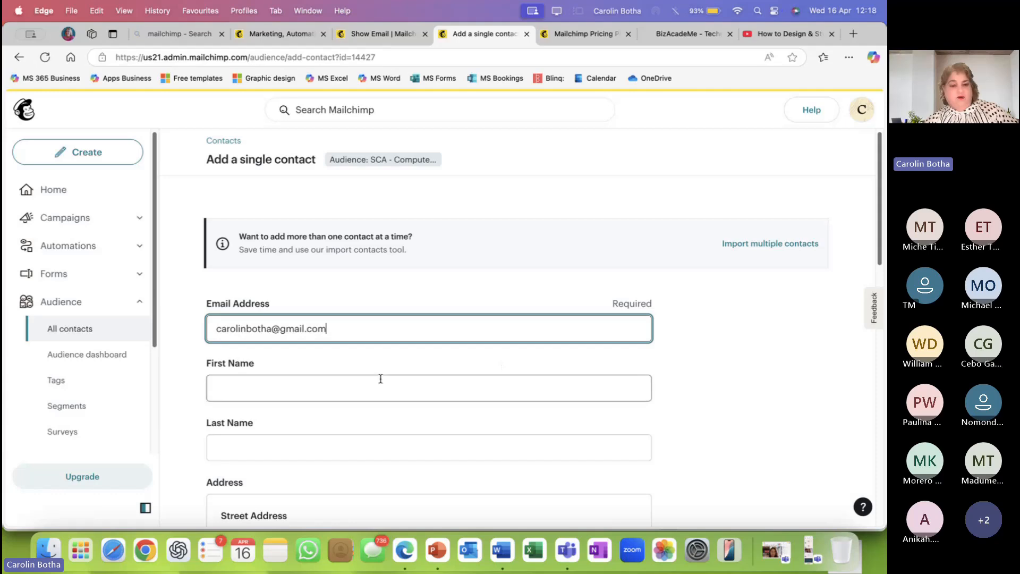
Fill in the contact's first name and last name.
click(355, 375)
key(Tab)
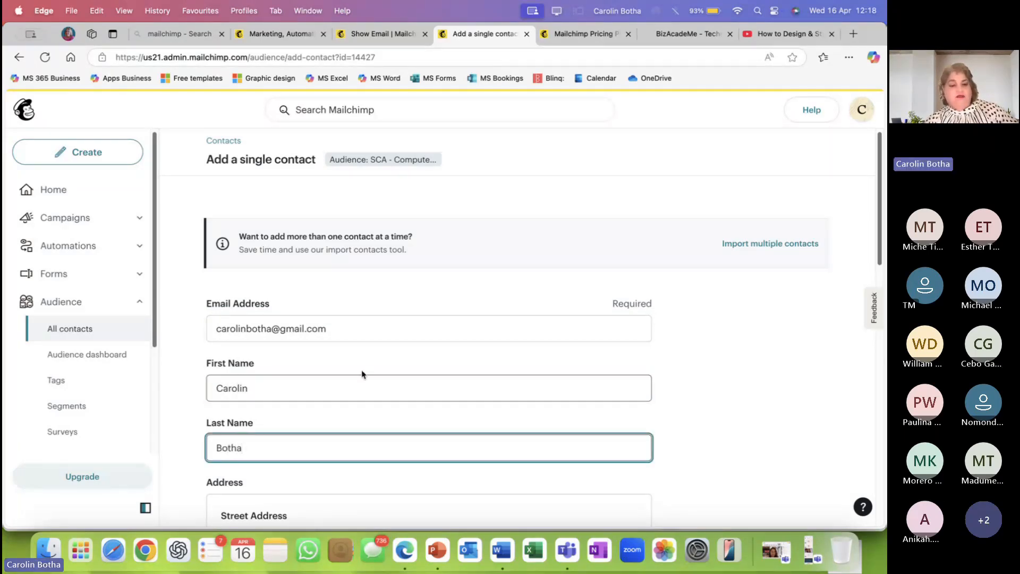
scroll(382, 340, down, 3)
click(279, 402)
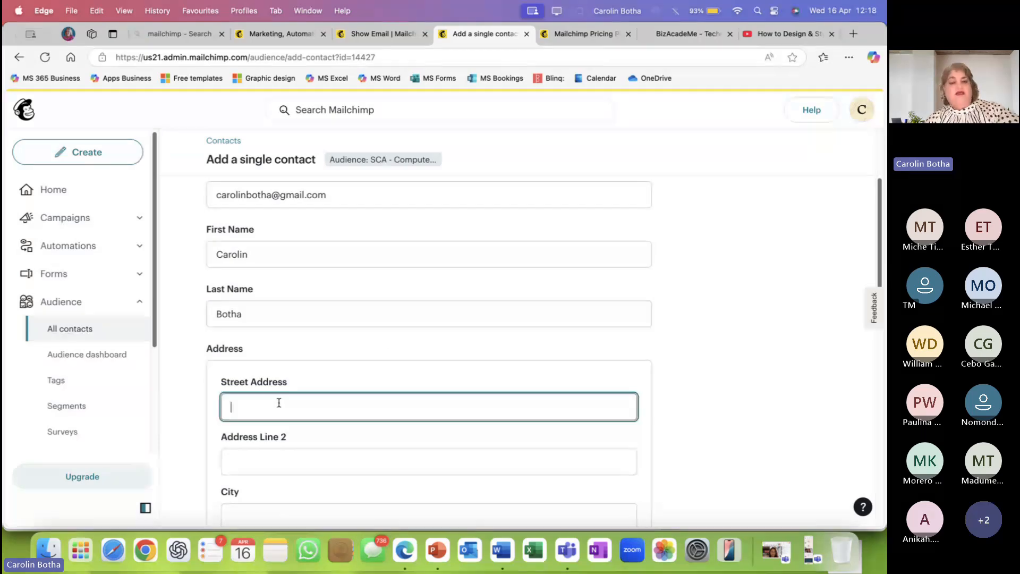
scroll(279, 403, down, 1)
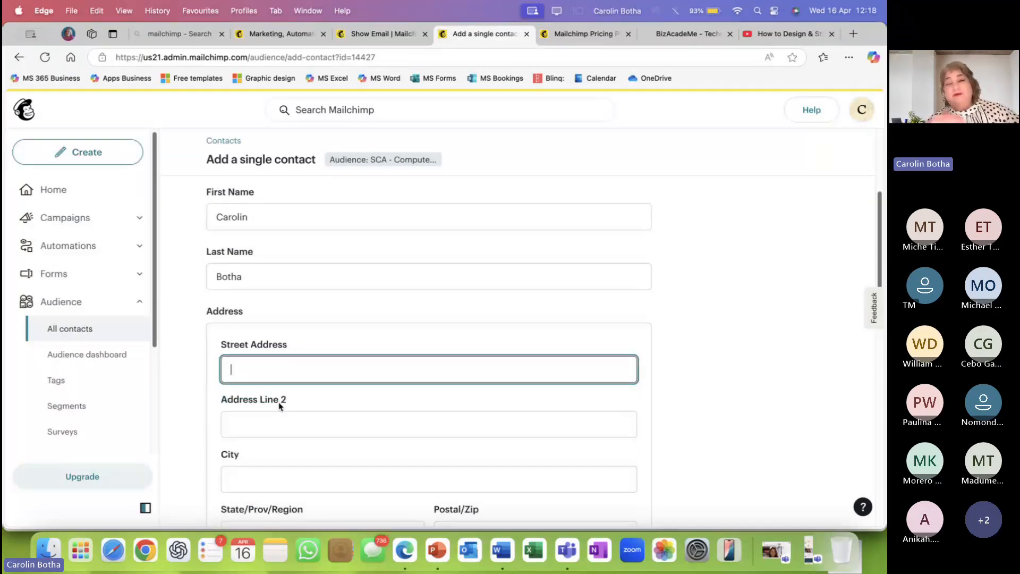
scroll(280, 406, down, 10)
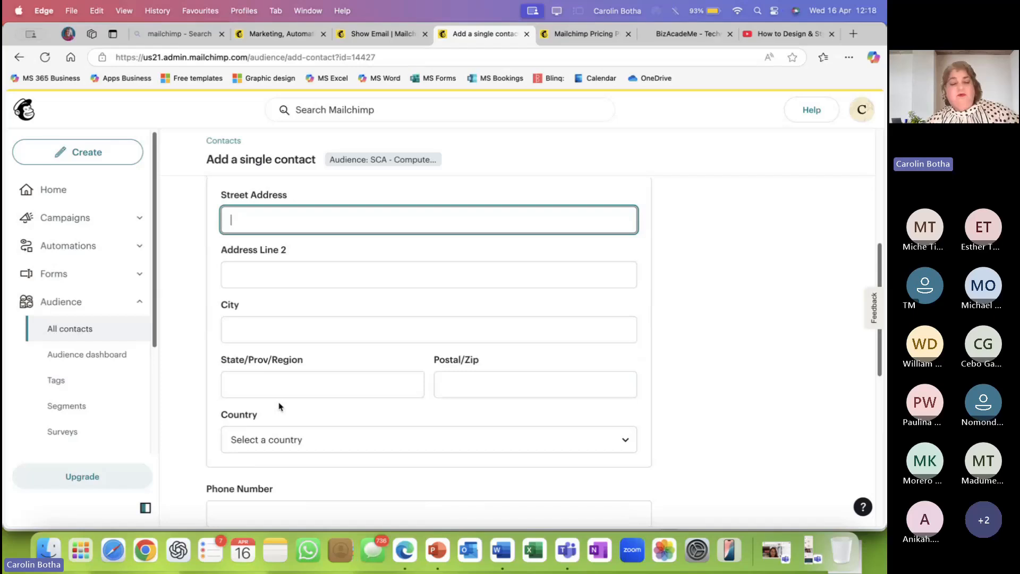
scroll(280, 407, down, 1)
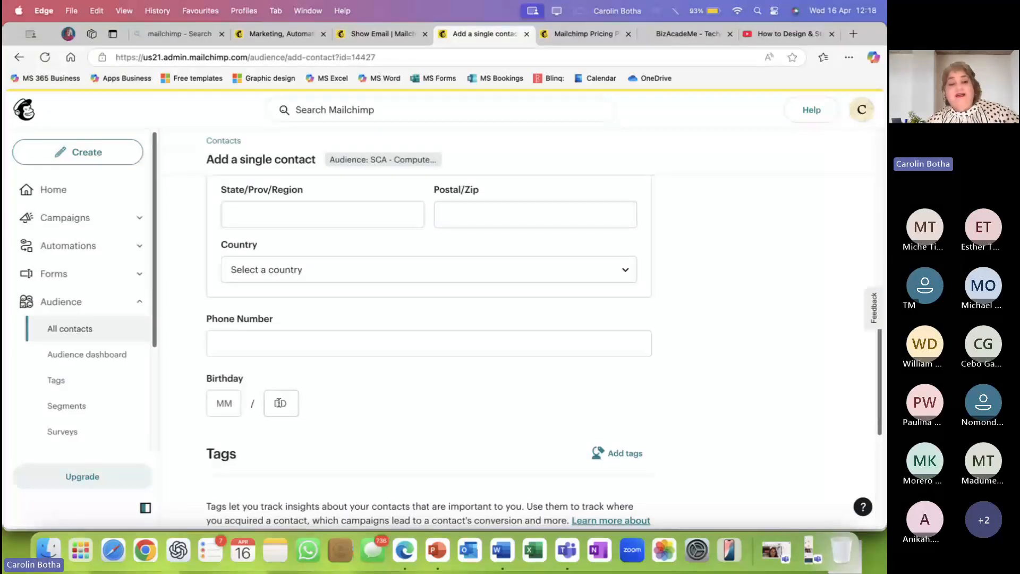
click(303, 351)
scroll(303, 350, up, 2)
scroll(303, 348, down, 2)
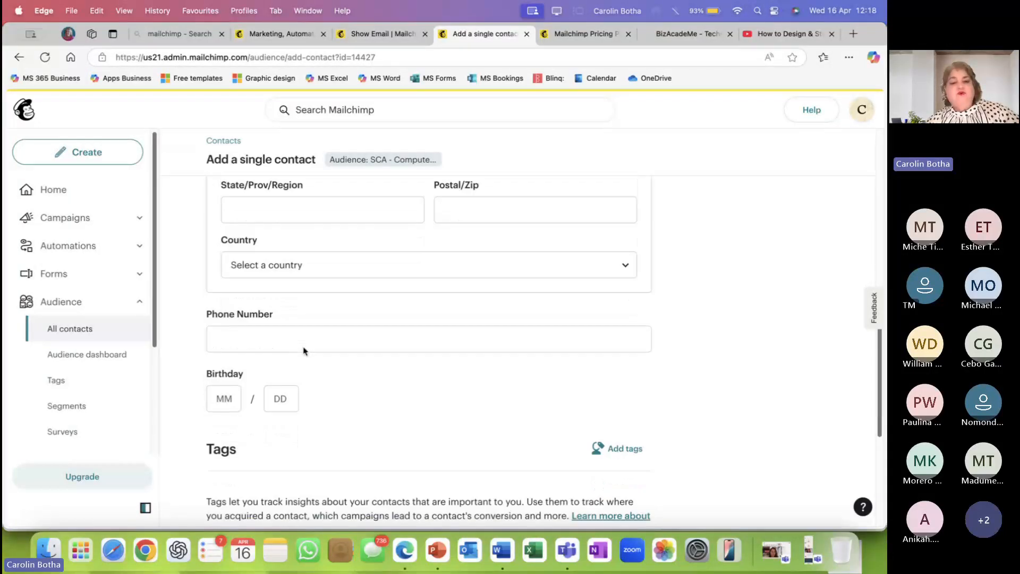
click(229, 399)
click(183, 364)
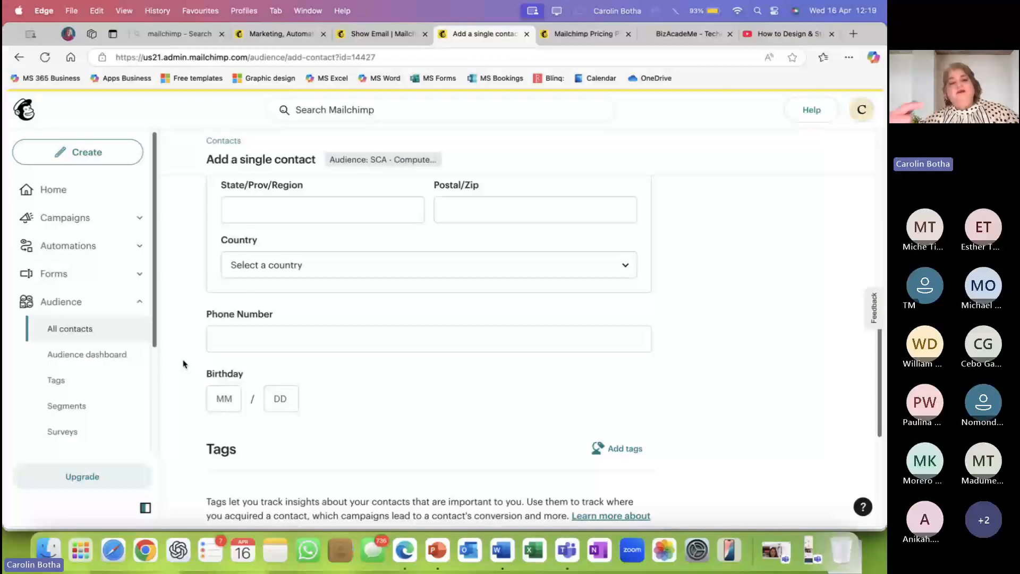
click(223, 393)
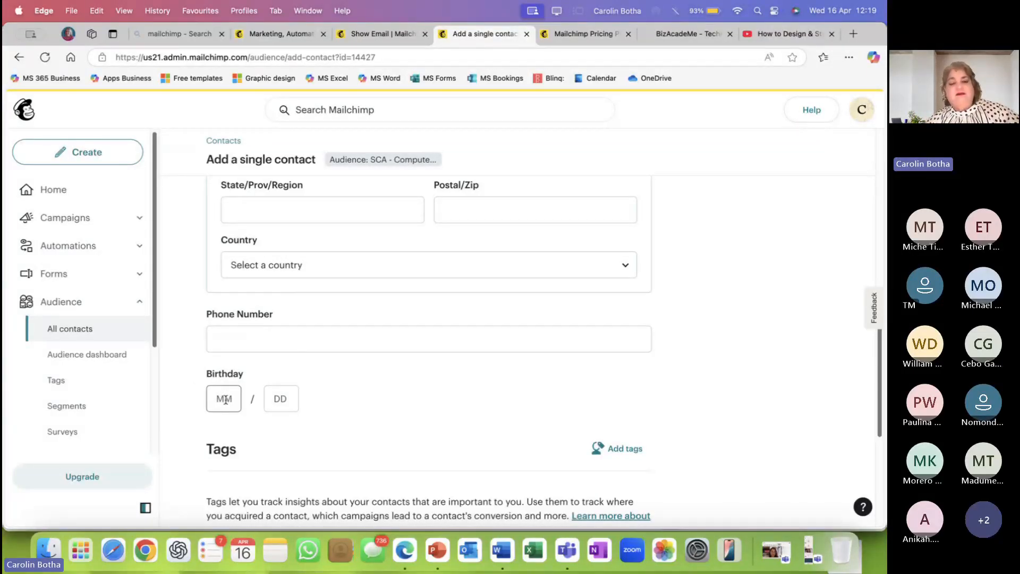
click(225, 396)
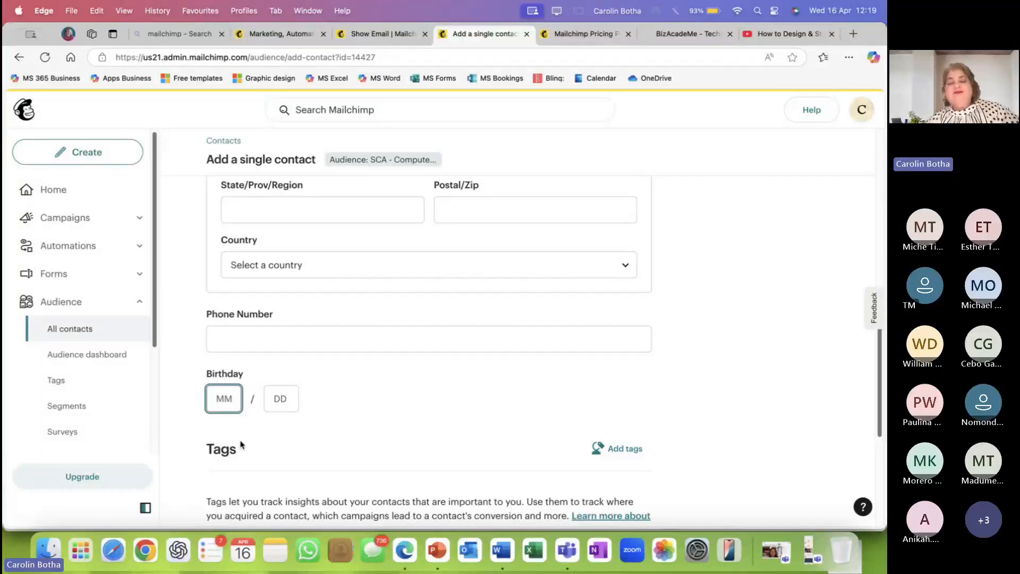
scroll(290, 423, down, 2)
scroll(290, 423, down, 6)
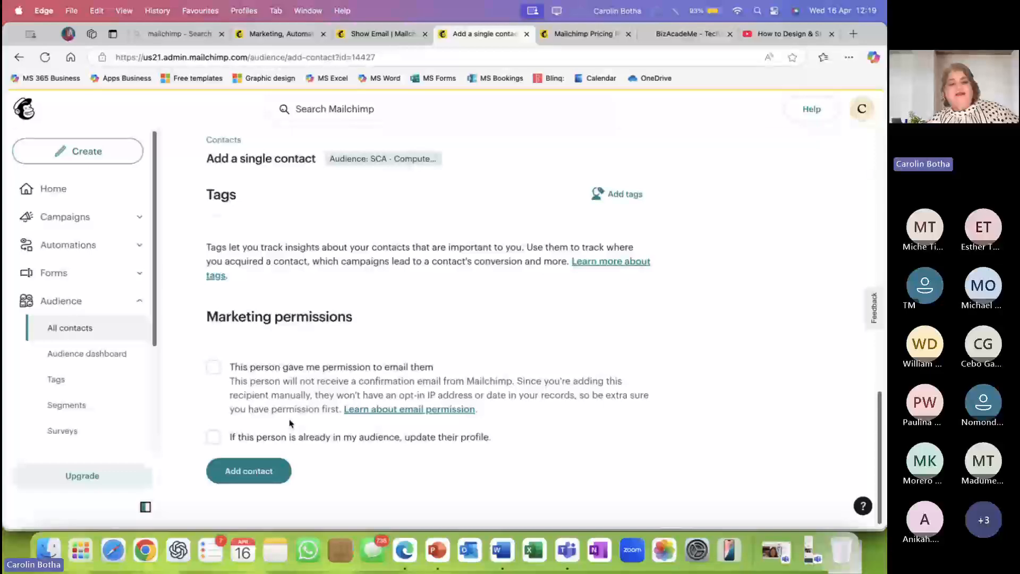
Tick the email-permission and 'update their profile' checkboxes on the contact form.
scroll(290, 420, up, 1)
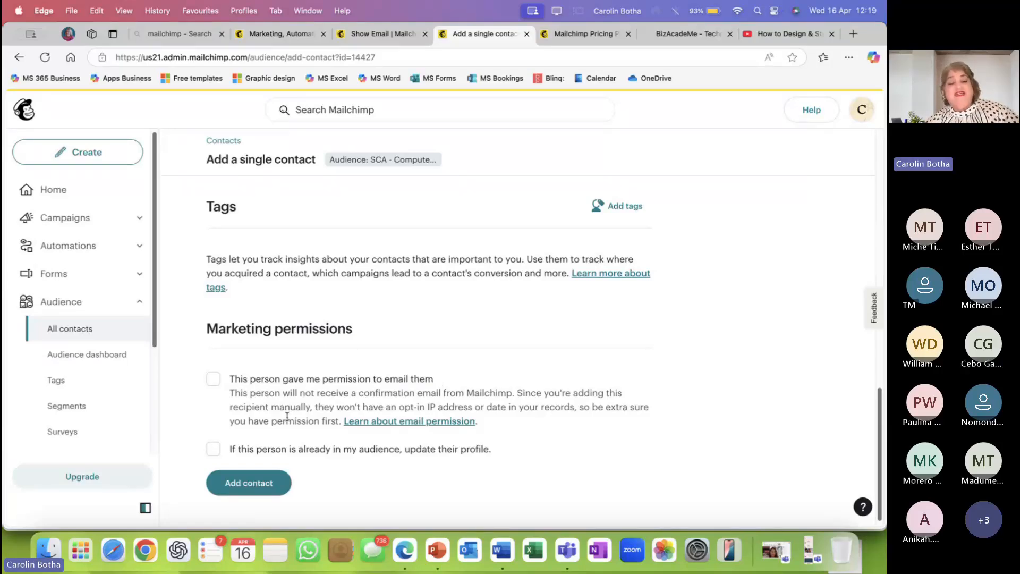
click(213, 380)
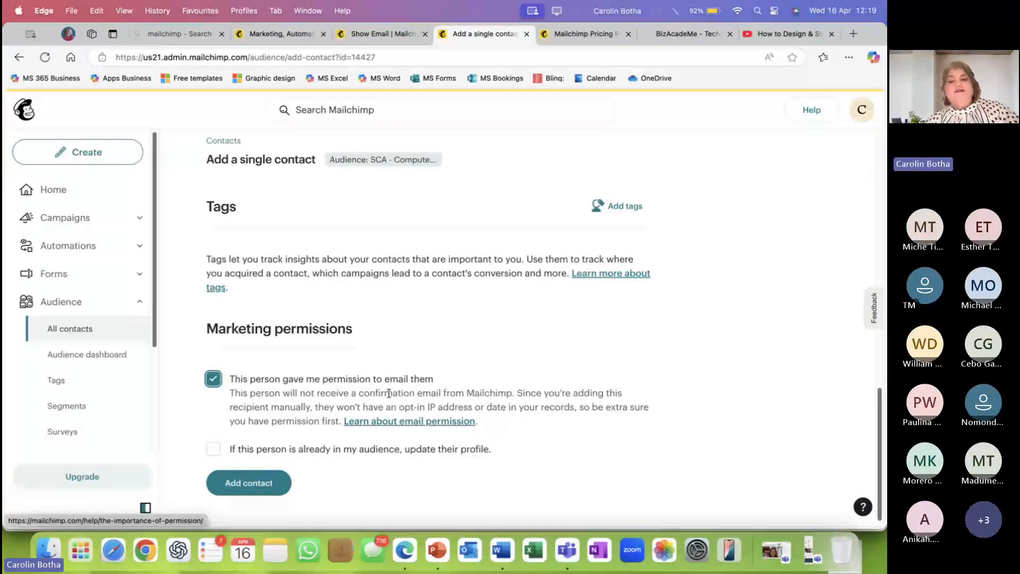
scroll(389, 394, up, 2)
scroll(388, 393, up, 1)
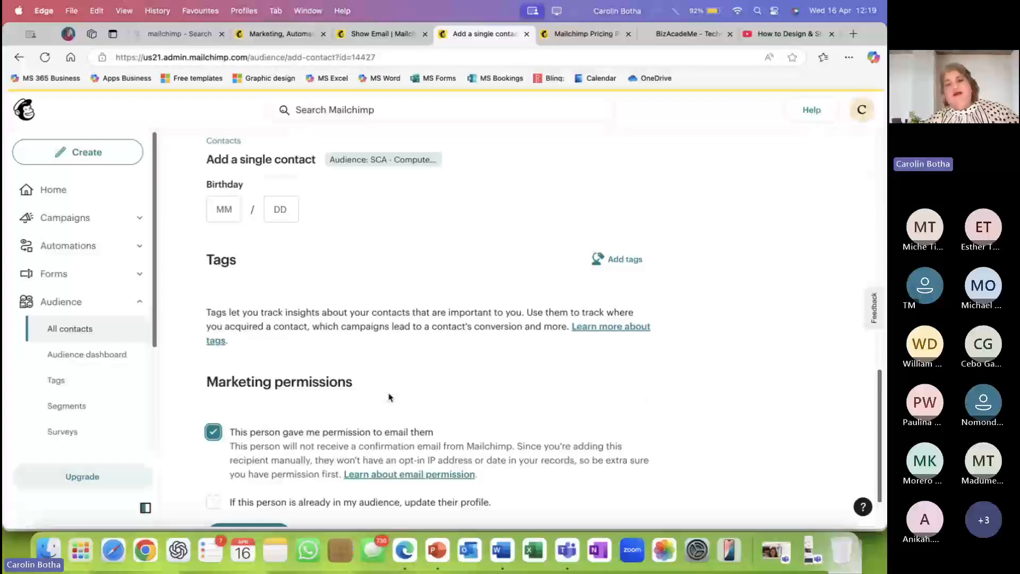
scroll(381, 394, down, 2)
scroll(378, 392, down, 1)
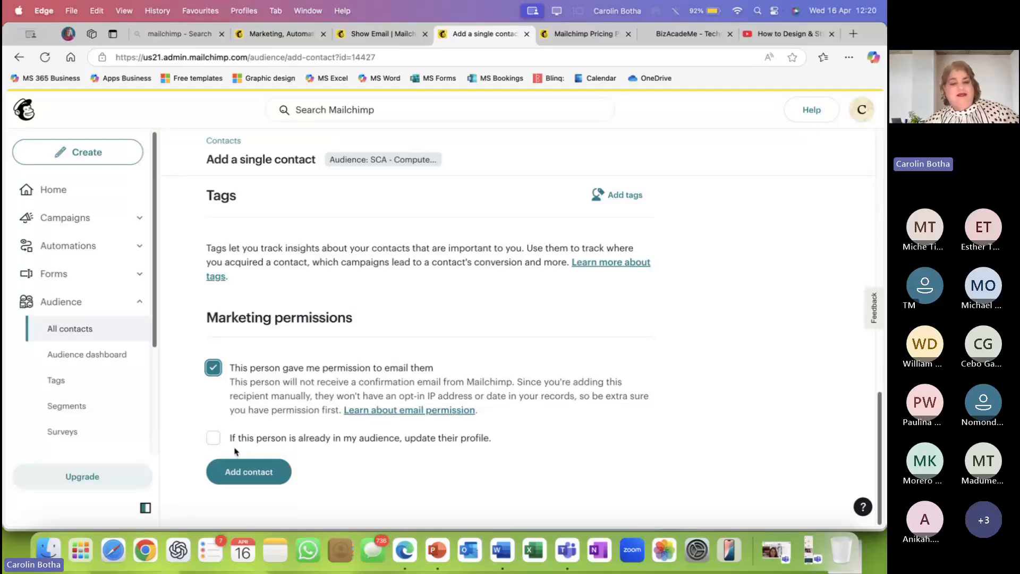
click(215, 439)
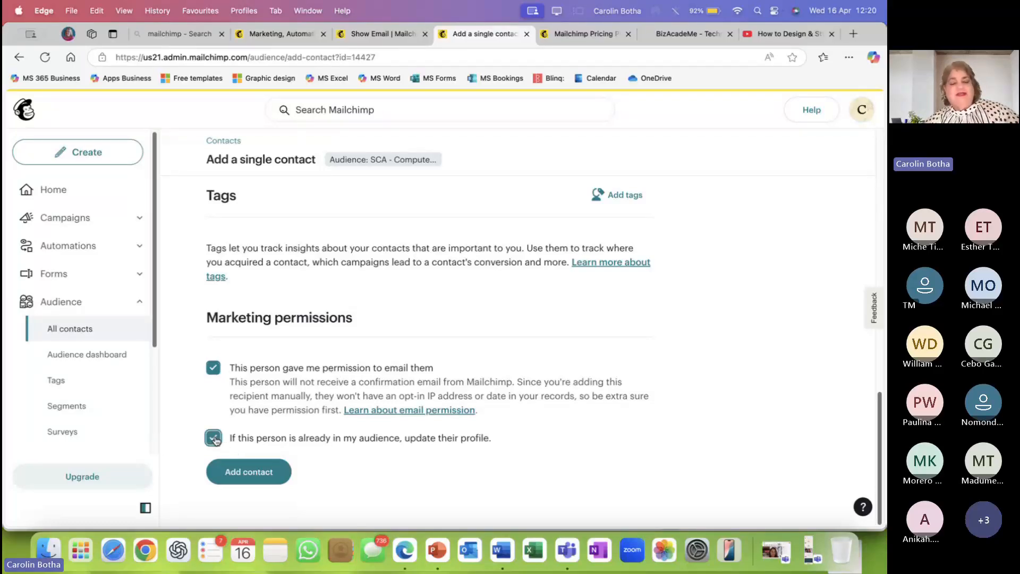
Add the contact to the audience, then click into the cleared form's last name field.
click(253, 473)
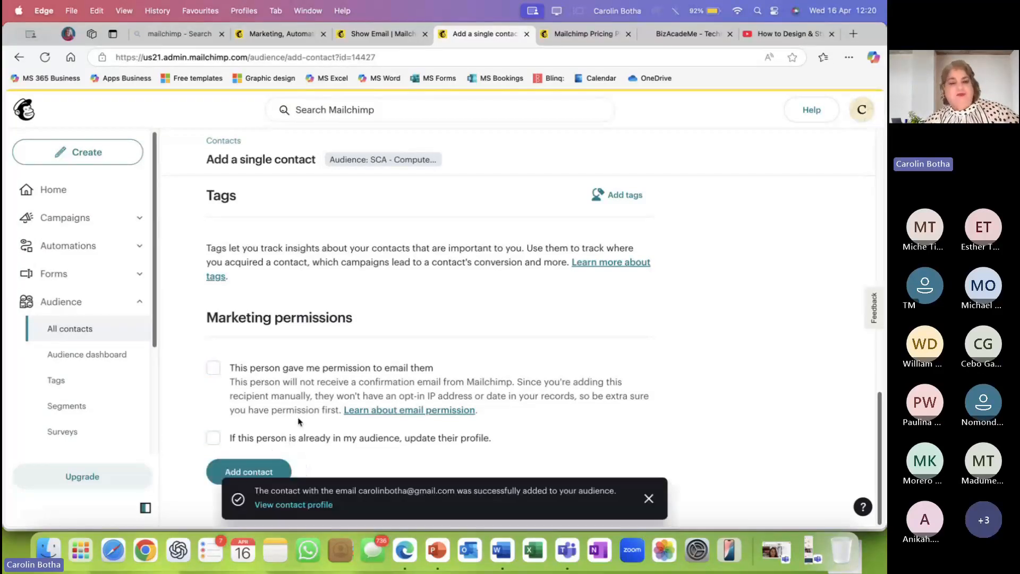
scroll(298, 420, up, 10)
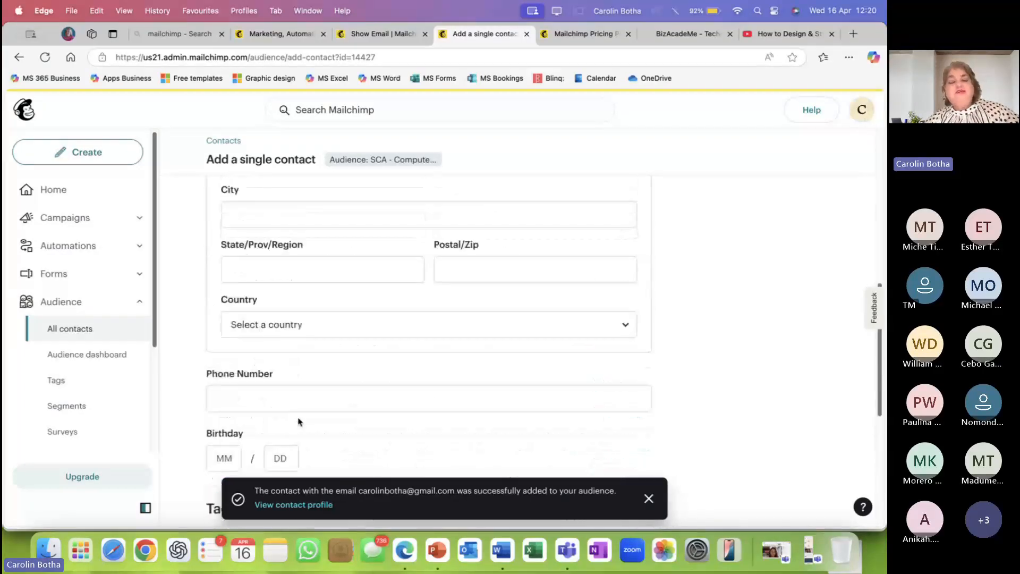
scroll(299, 420, up, 5)
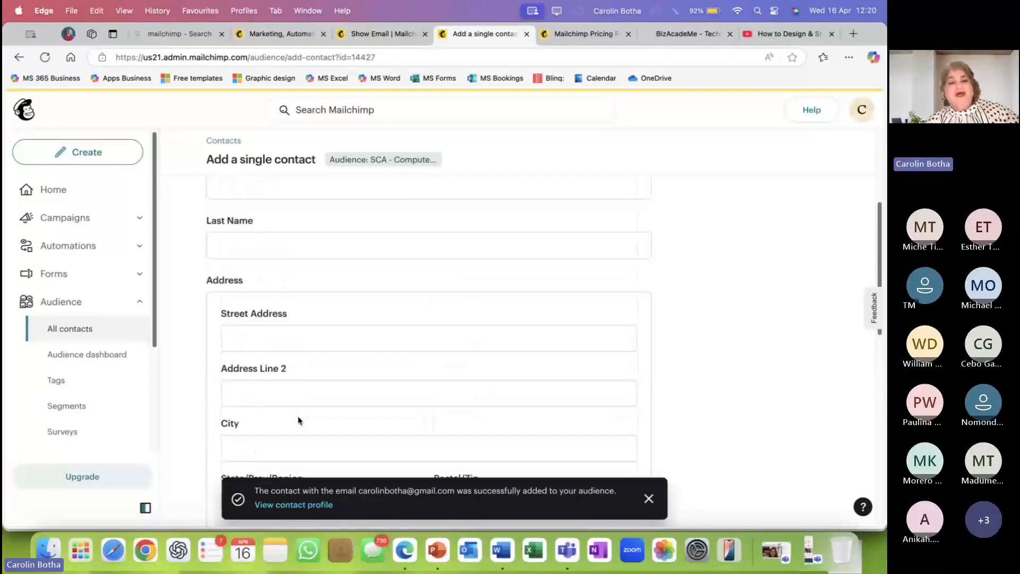
scroll(298, 416, up, 5)
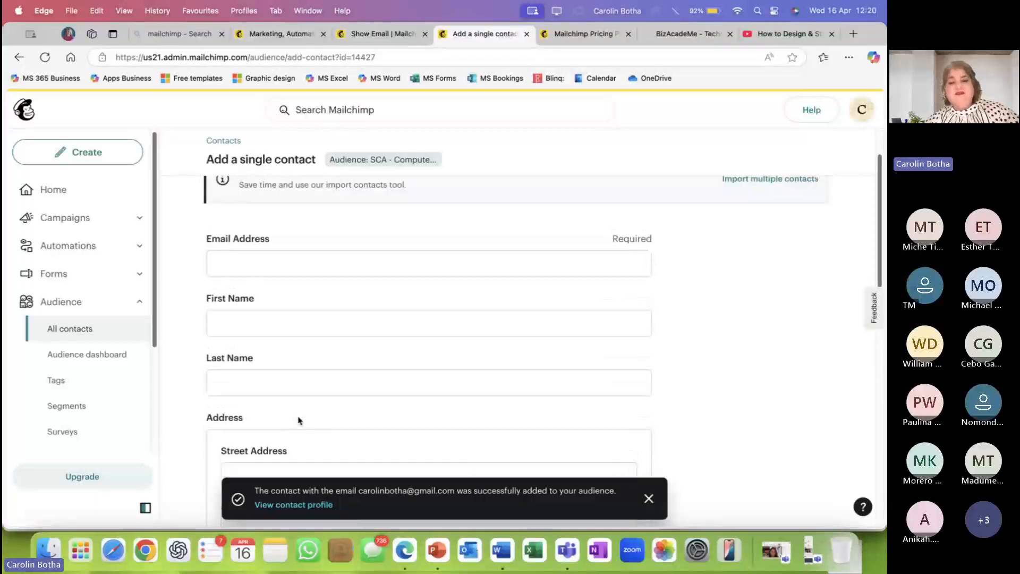
click(298, 416)
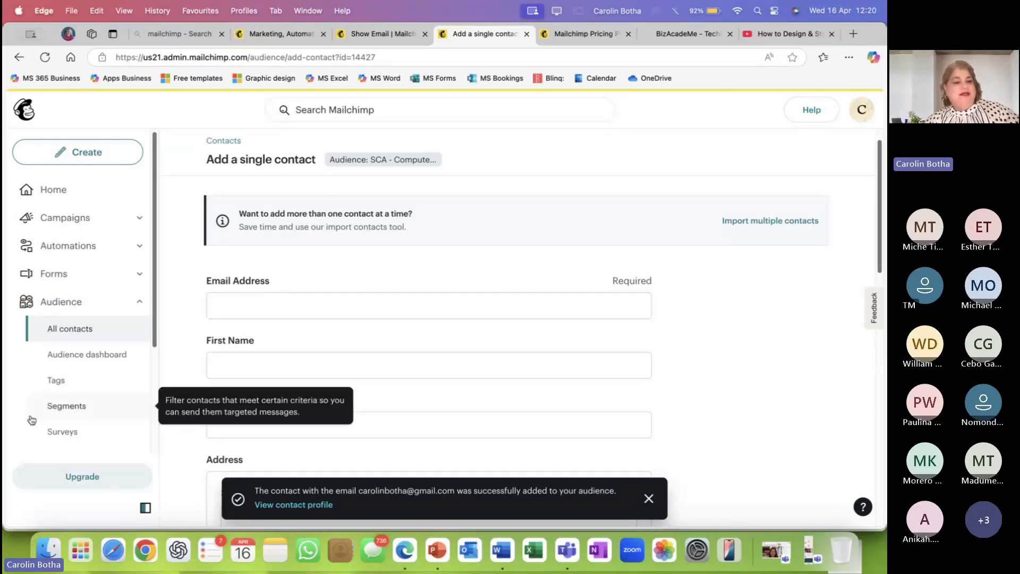
Open All contacts and scroll the list, now showing three contacts including the new one.
click(76, 330)
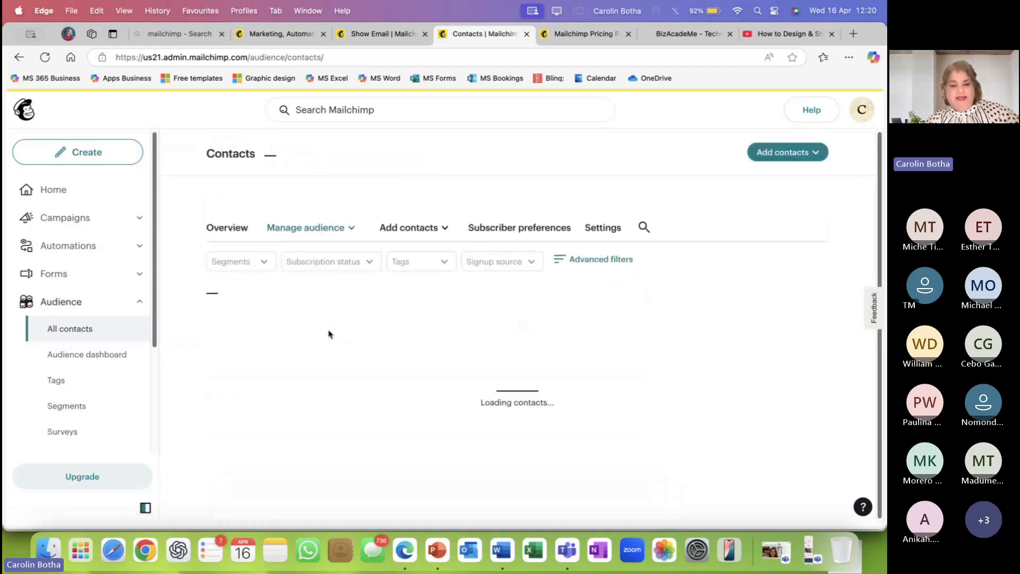
scroll(330, 329, down, 3)
scroll(321, 324, down, 1)
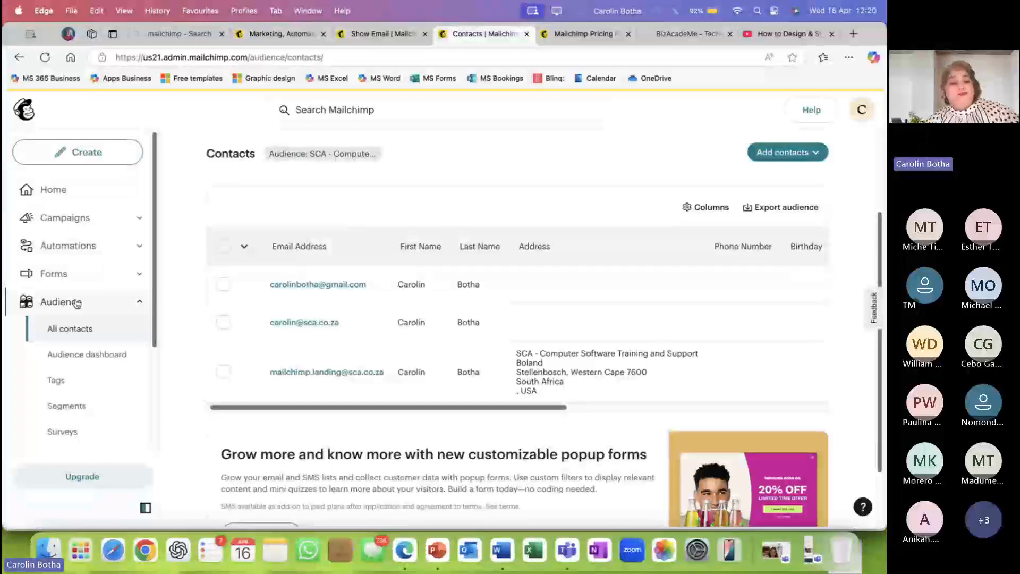
Open the Audience dashboard and scroll through its growth and tag cards.
click(75, 360)
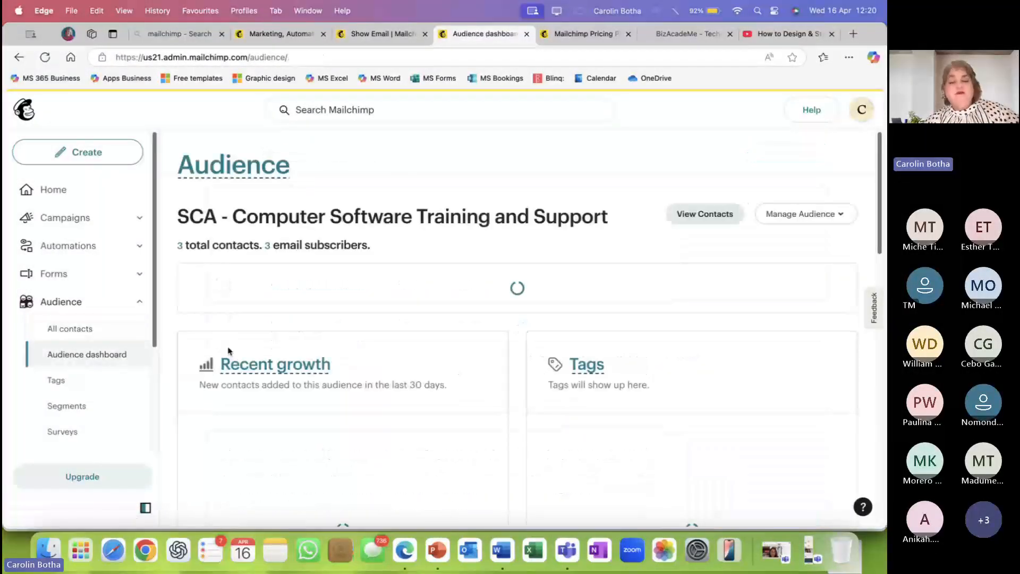
scroll(229, 351, down, 3)
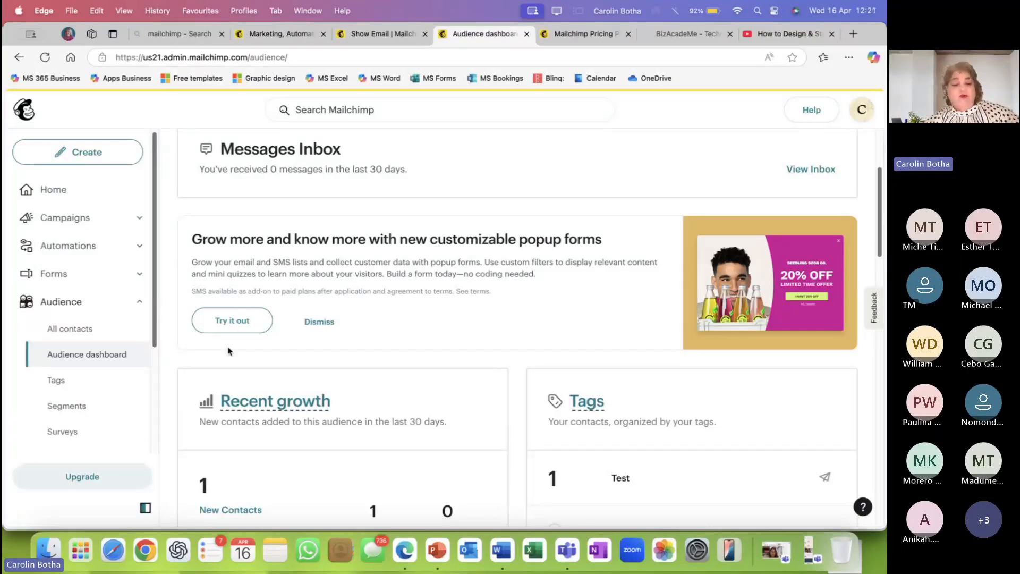
scroll(272, 317, down, 3)
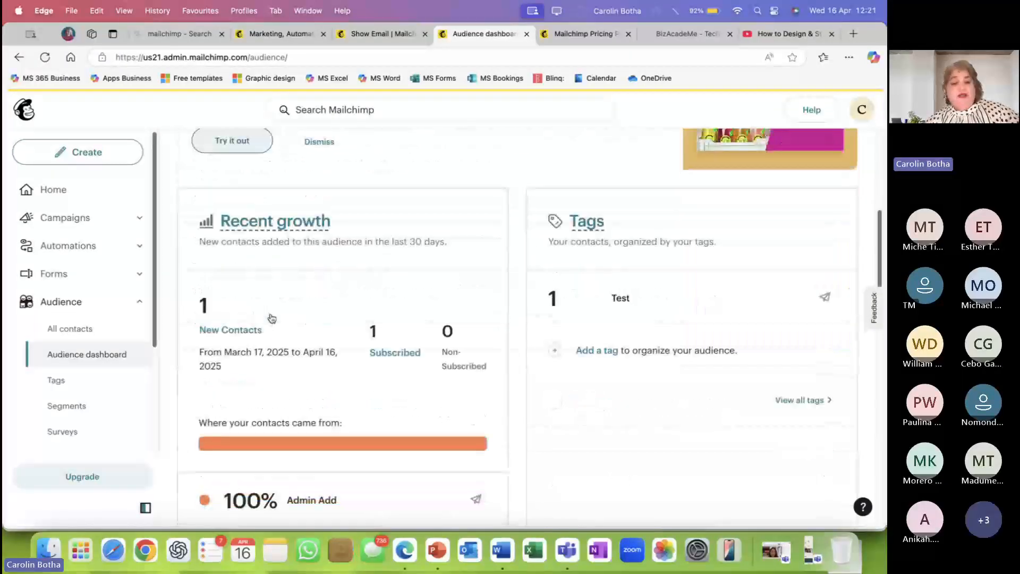
scroll(376, 314, down, 3)
scroll(376, 314, down, 7)
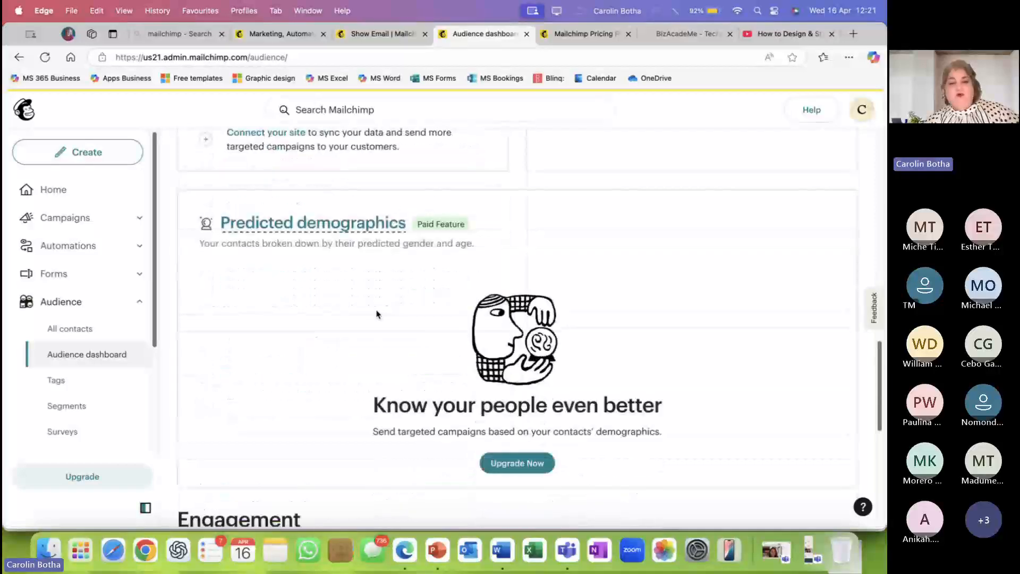
scroll(376, 314, down, 3)
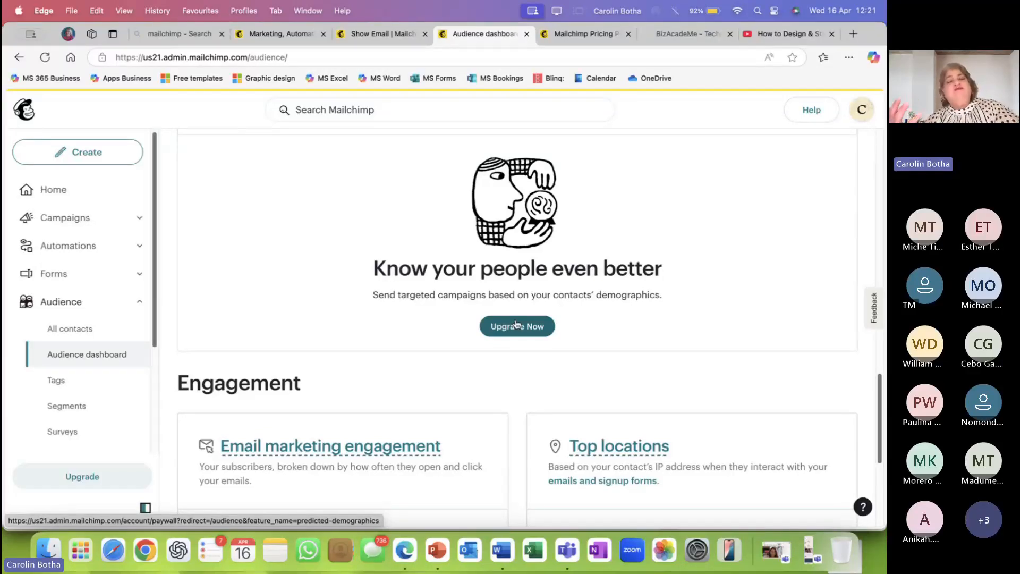
scroll(504, 343, down, 1)
scroll(504, 343, up, 1)
scroll(503, 343, down, 5)
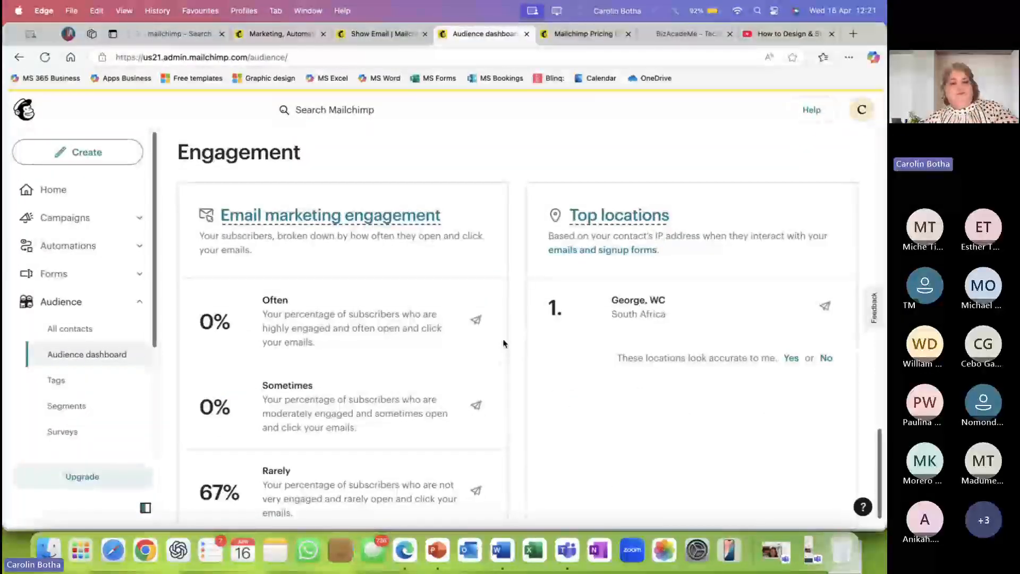
scroll(503, 343, up, 10)
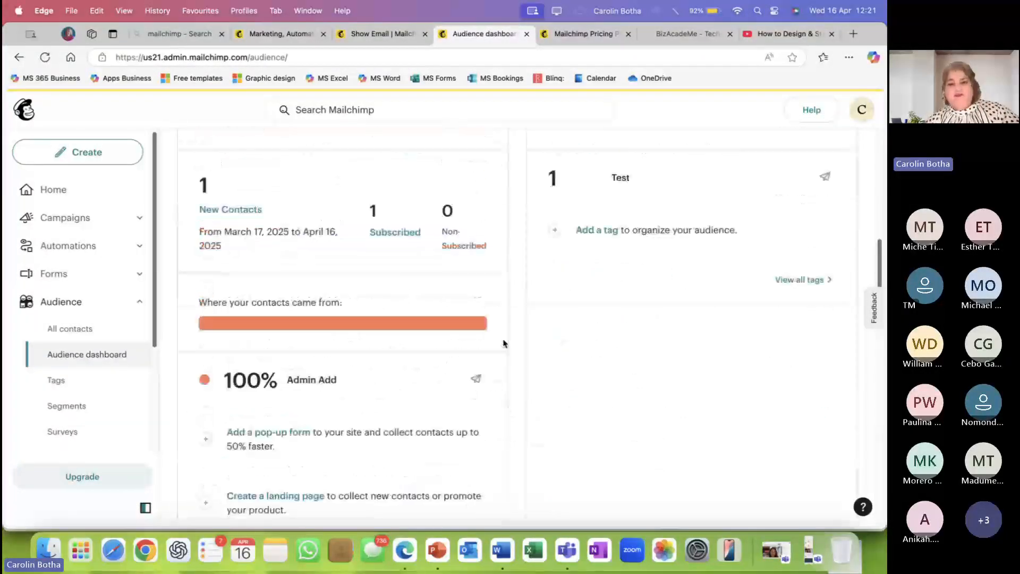
scroll(504, 343, up, 4)
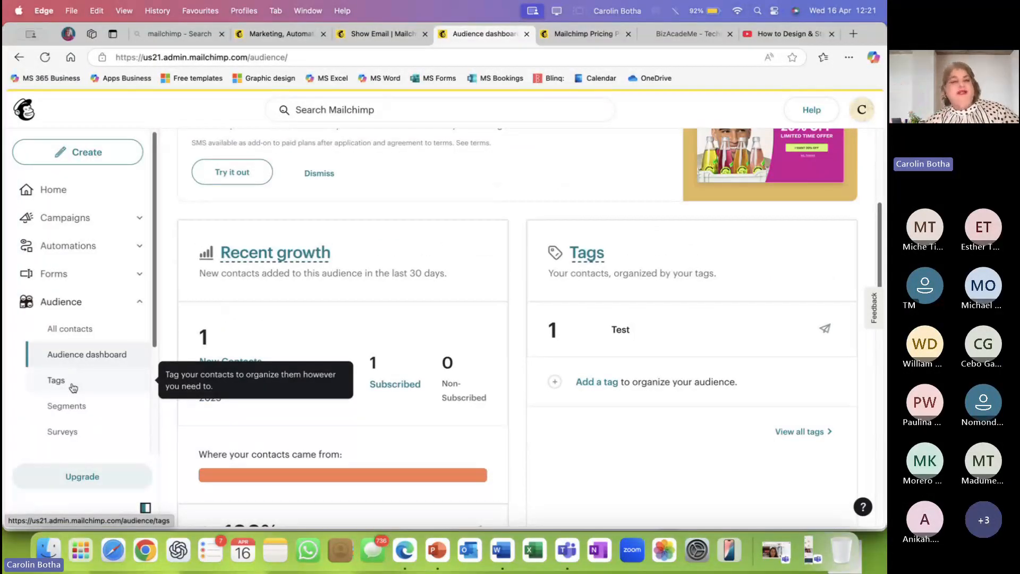
Collapse the Audience navigation menu and return to the top of the dashboard.
click(140, 303)
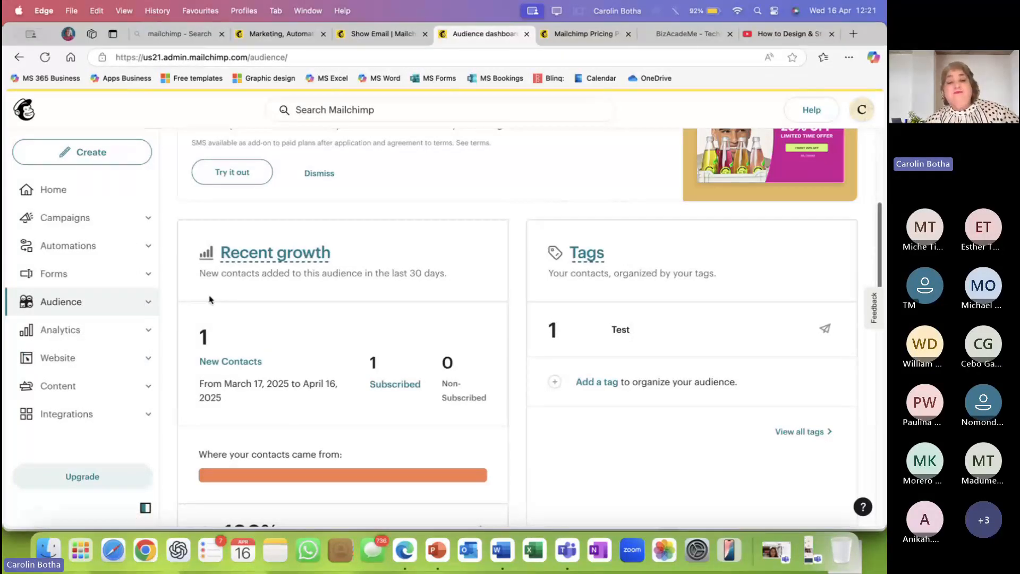
scroll(340, 231, up, 3)
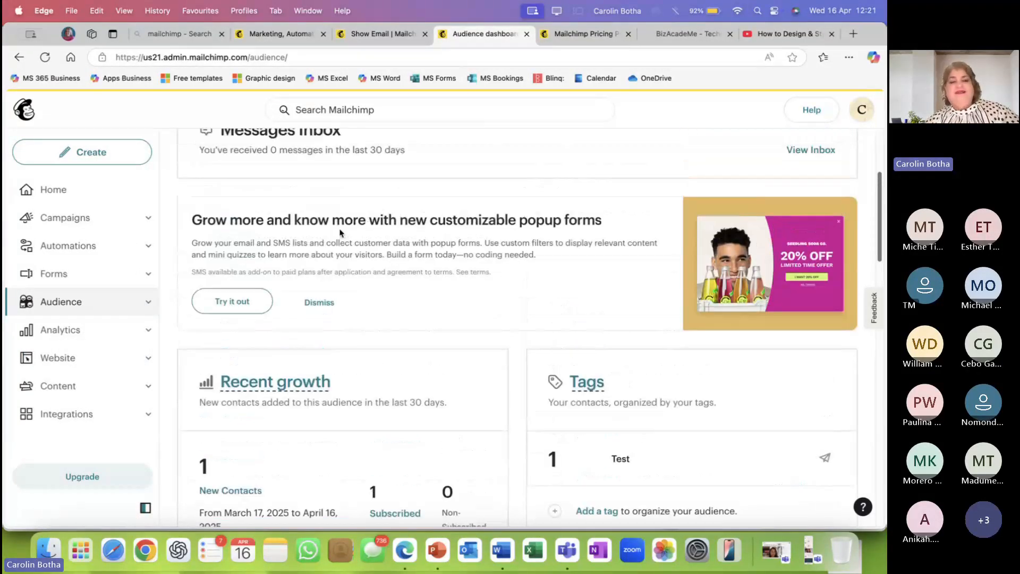
scroll(340, 232, up, 3)
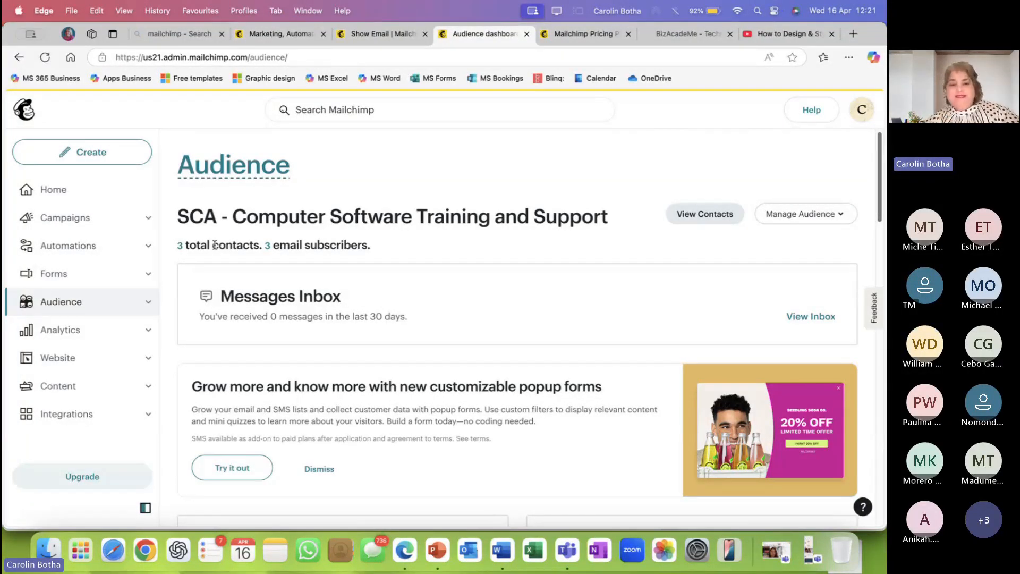
List all contacts in the SCA audience and select only the first of its three contacts.
click(143, 302)
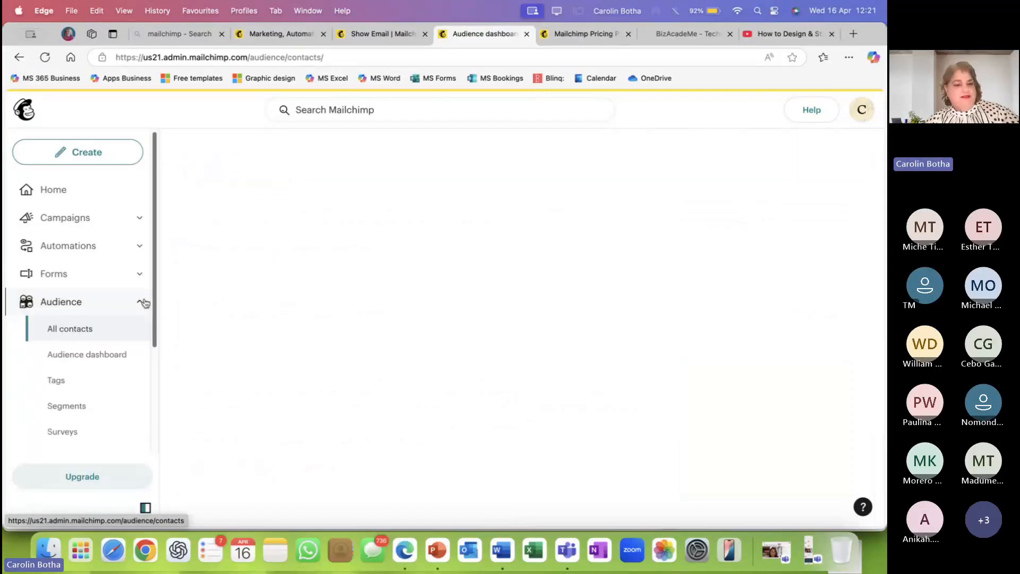
scroll(311, 334, down, 1)
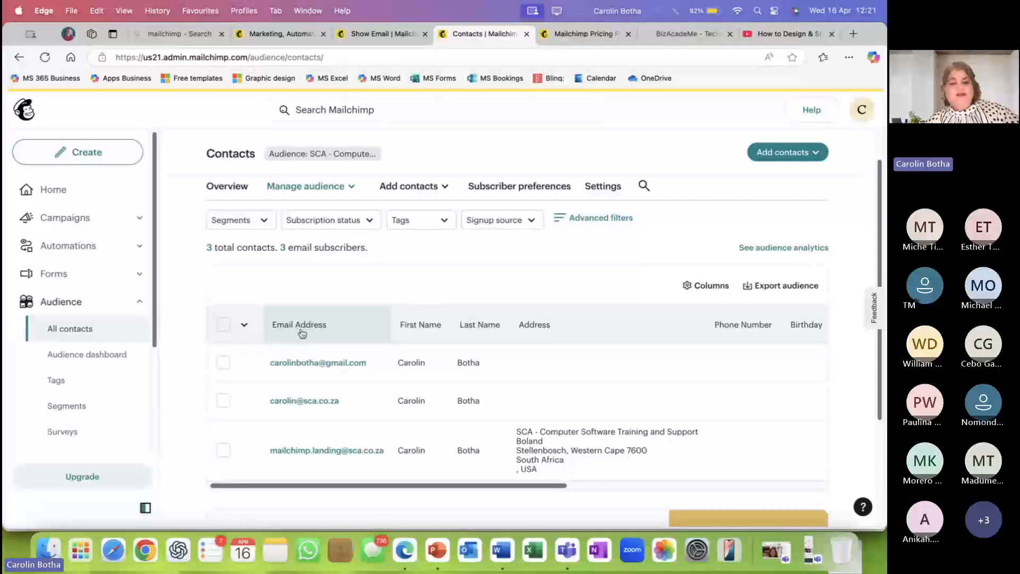
click(223, 324)
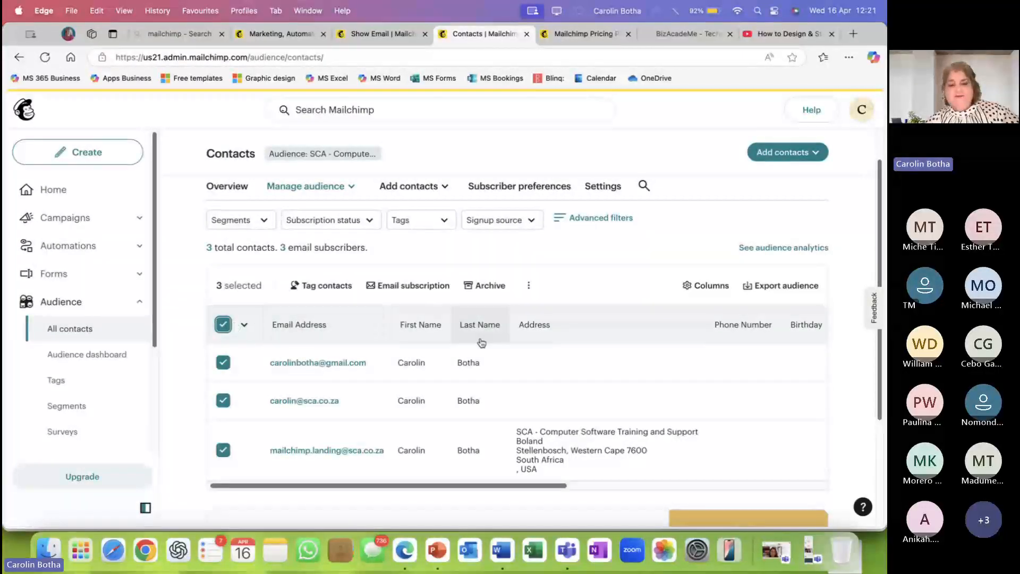
click(224, 324)
click(223, 362)
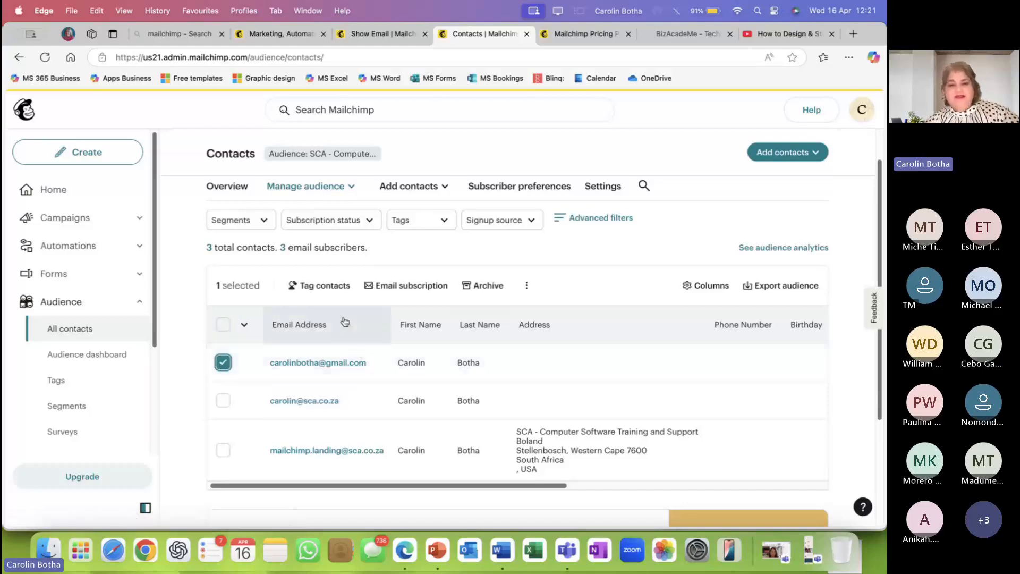
Open the first contact's profile and view its Insights, showing 0% open and click rates.
click(328, 363)
scroll(436, 328, down, 2)
scroll(436, 328, up, 2)
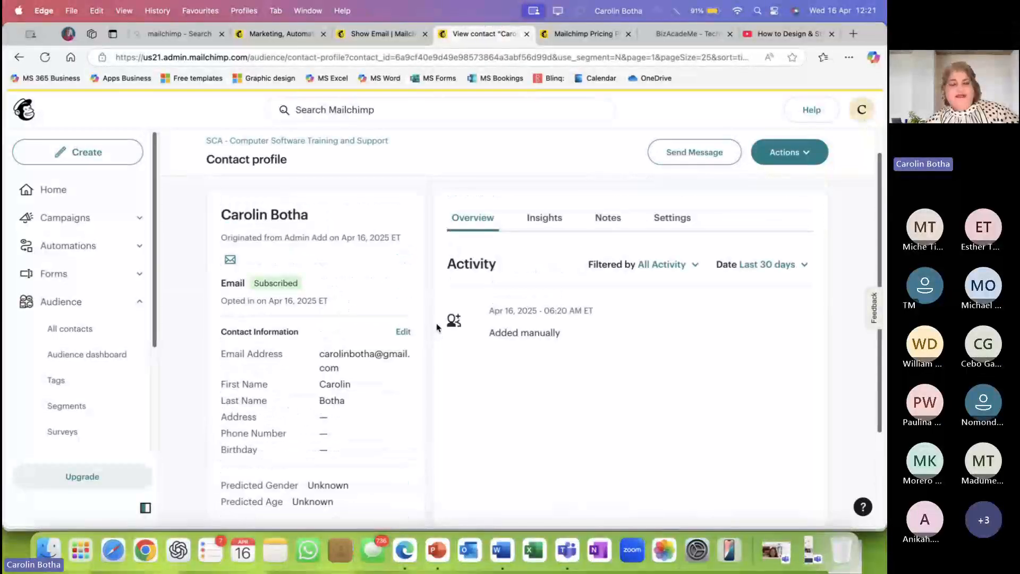
scroll(437, 328, up, 1)
scroll(437, 328, down, 2)
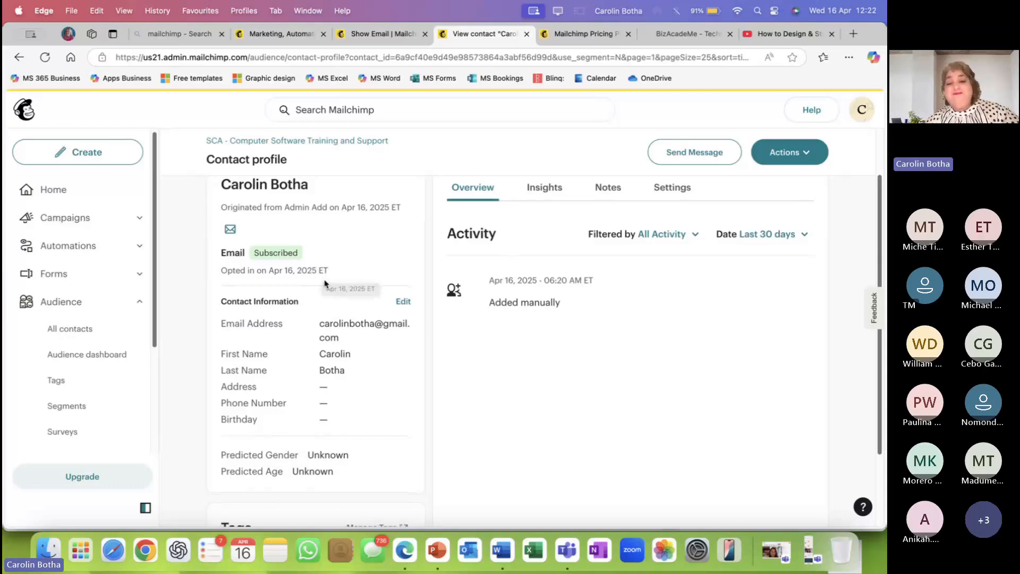
scroll(325, 284, down, 1)
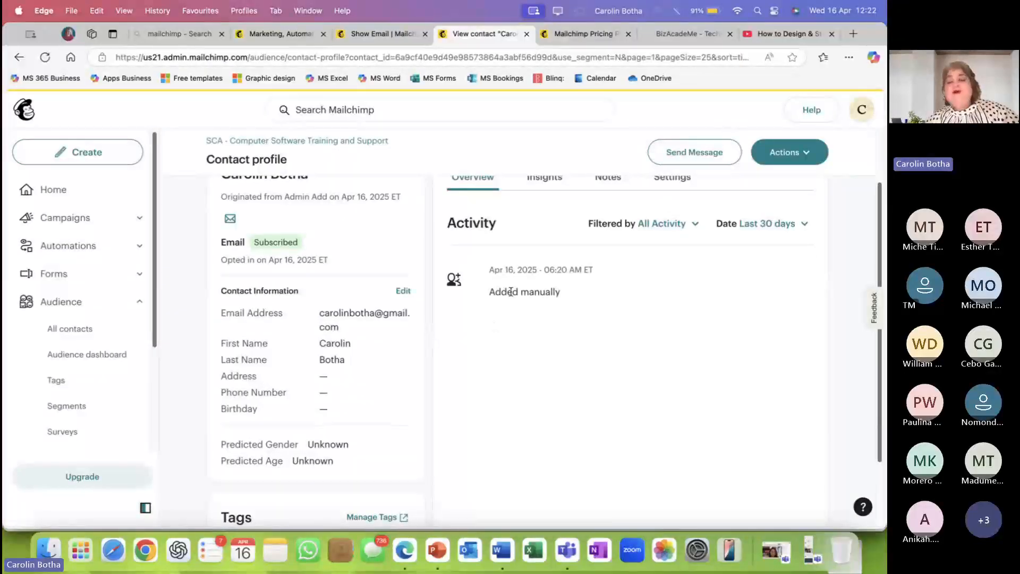
drag(489, 292, 569, 296)
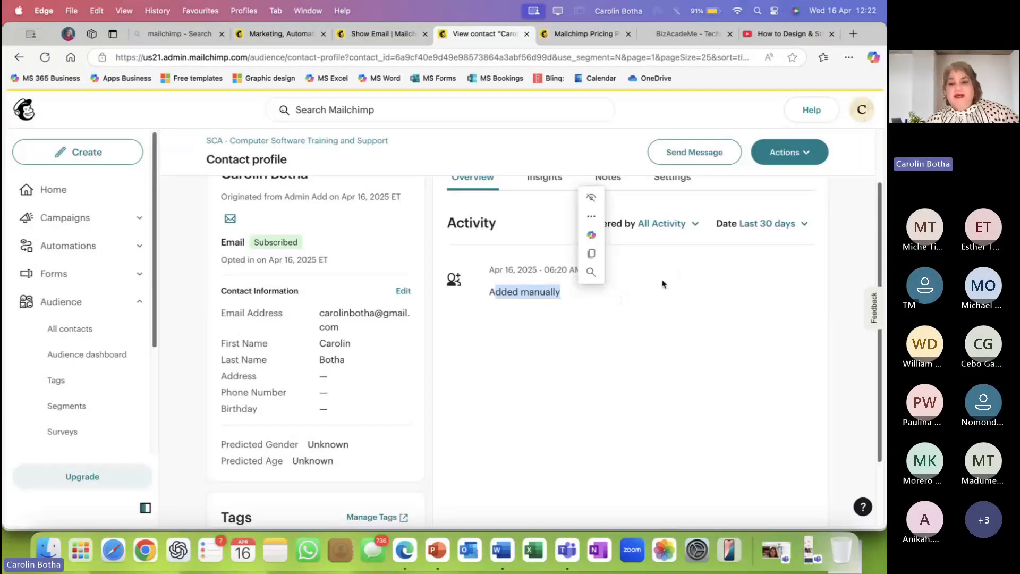
scroll(662, 282, up, 2)
click(544, 220)
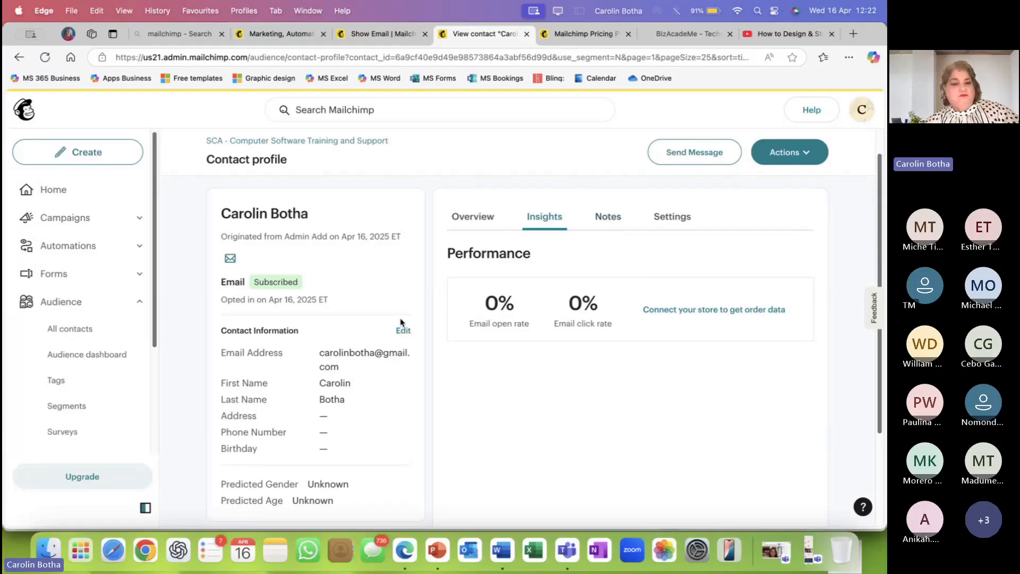
scroll(319, 351, down, 5)
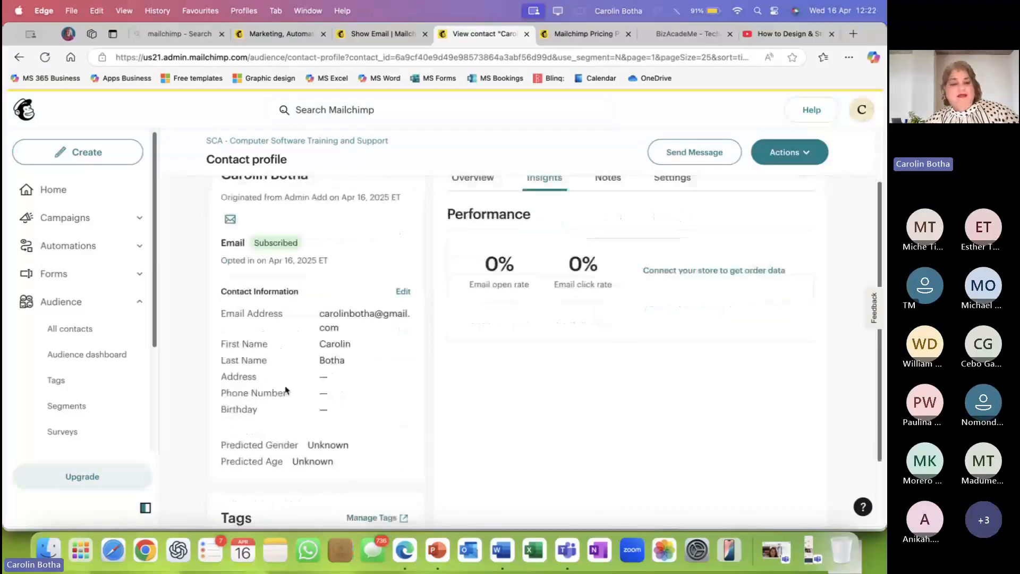
scroll(324, 372, up, 5)
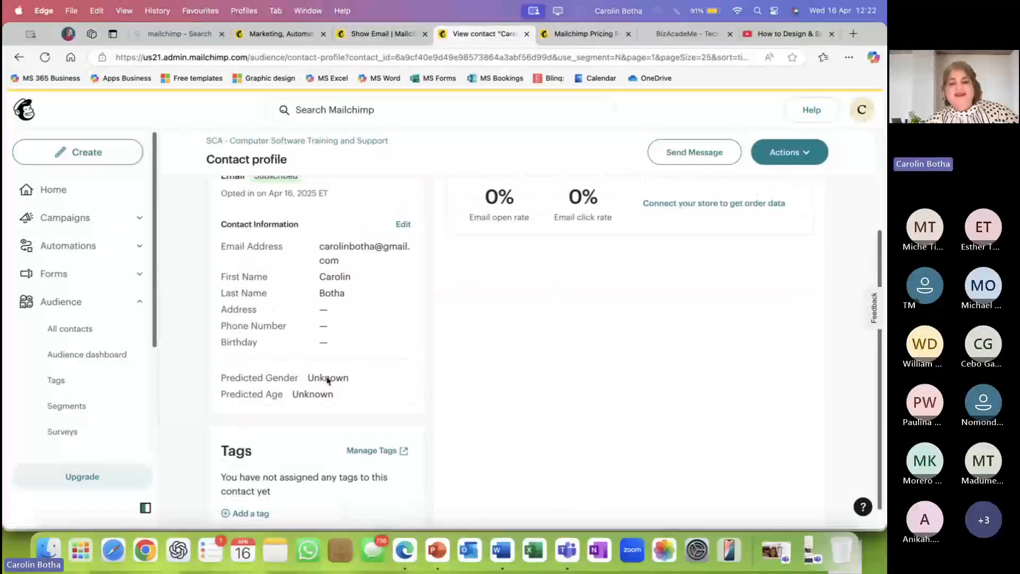
scroll(326, 376, up, 1)
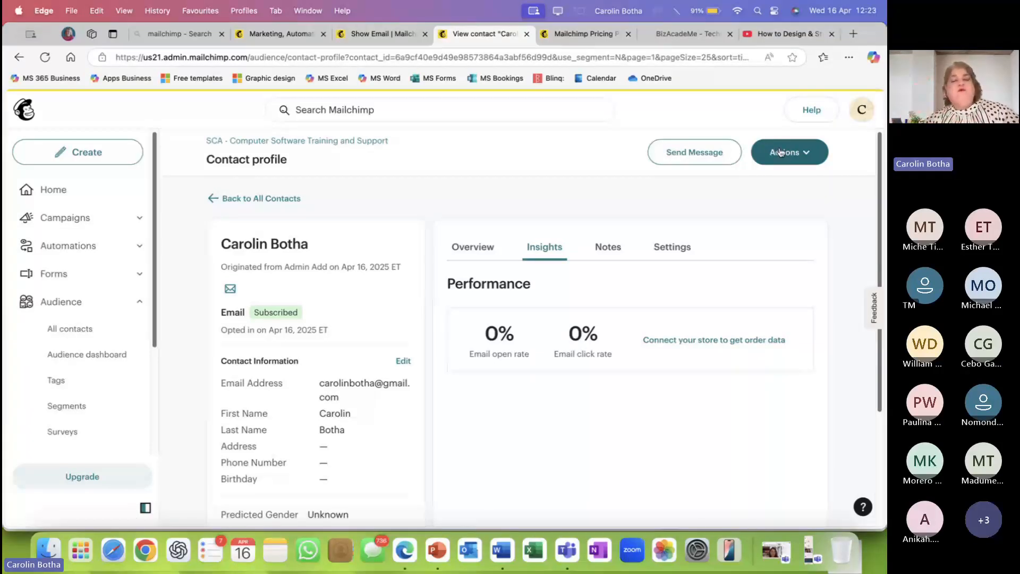
Leave the contact's profile and return to the SCA contact list of 3 subscribers.
click(810, 160)
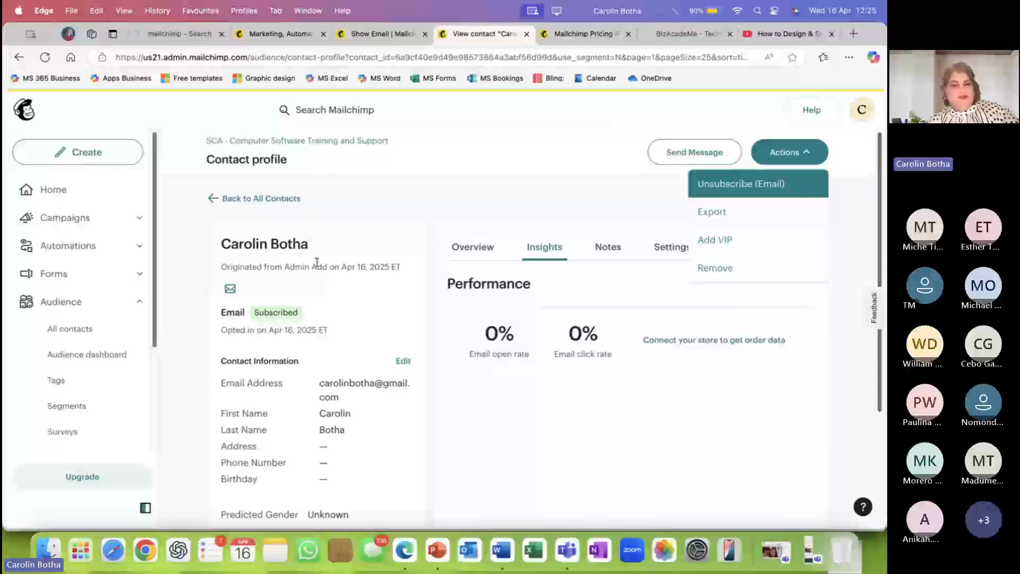
click(64, 302)
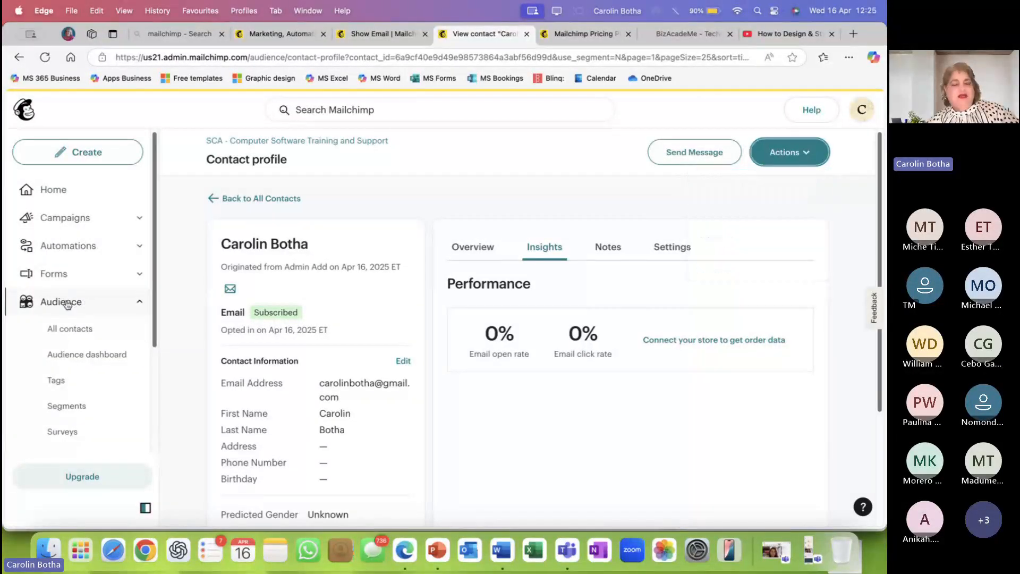
click(66, 302)
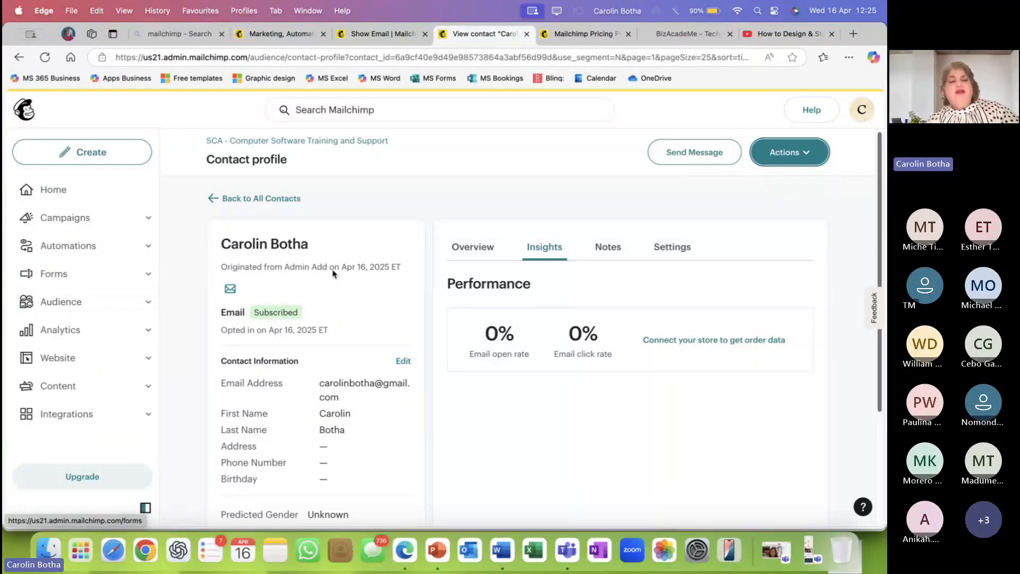
click(144, 303)
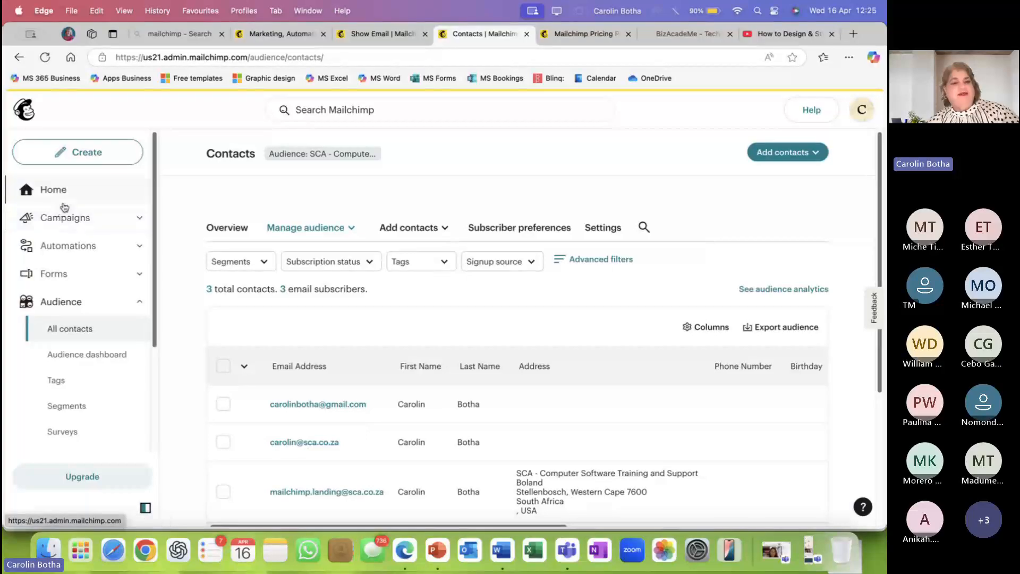
Return to the Home dashboard with quick actions and open and click rates.
click(25, 112)
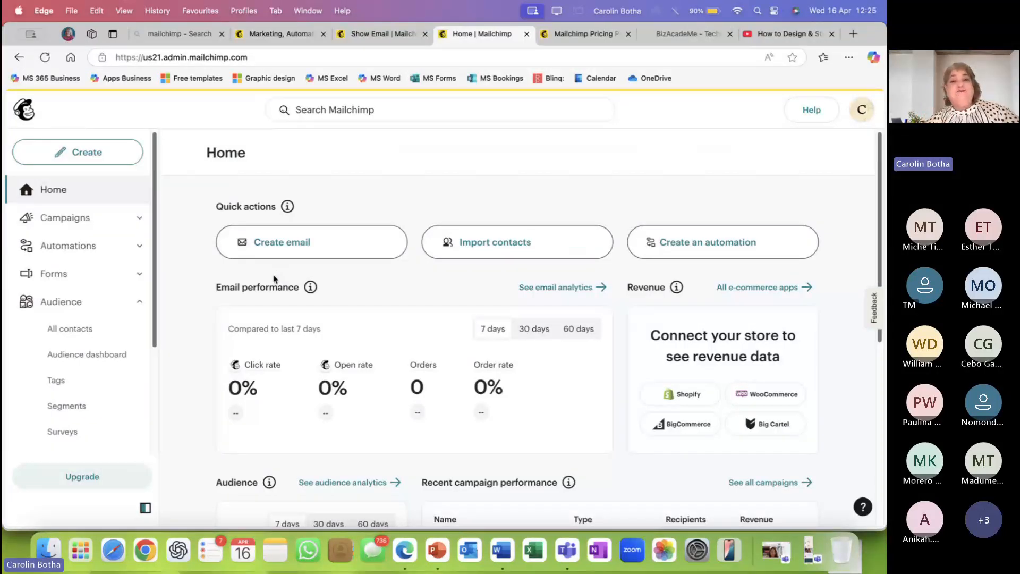
Start a new email campaign from Create email under Quick actions.
click(300, 245)
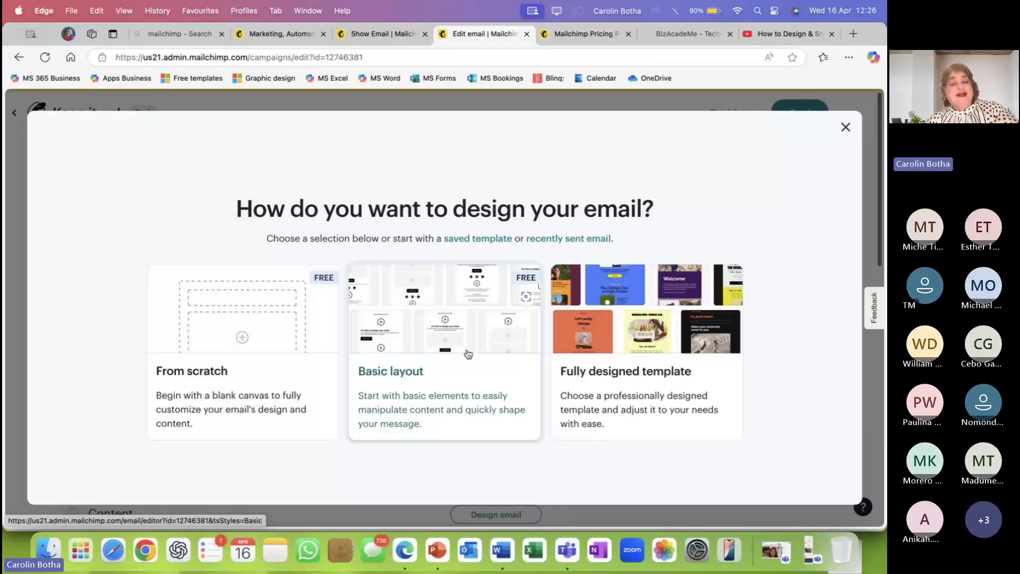
Pick Fully designed template and scroll the 226-template gallery down to the Welcome designs.
click(616, 367)
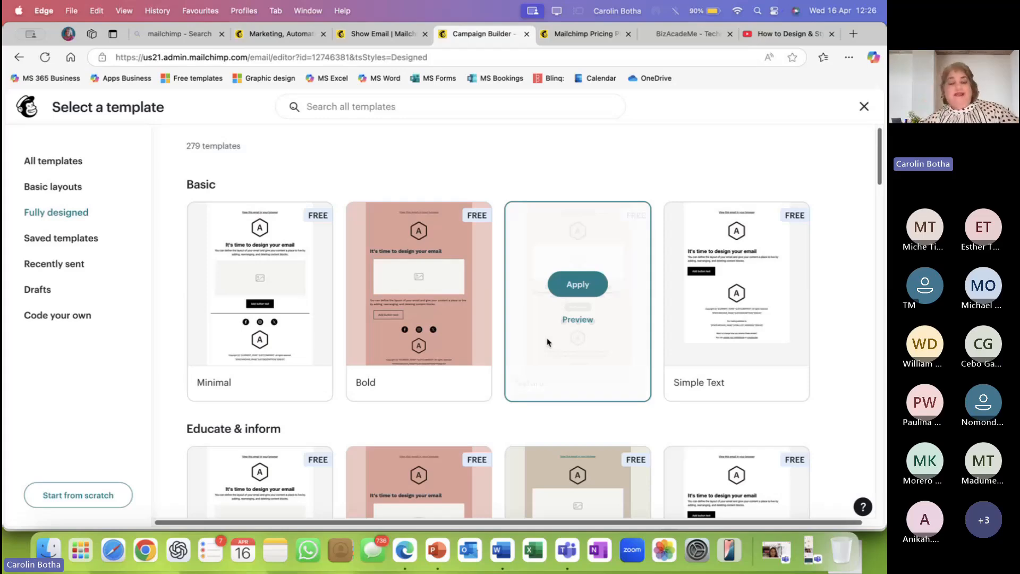
scroll(424, 317, down, 2)
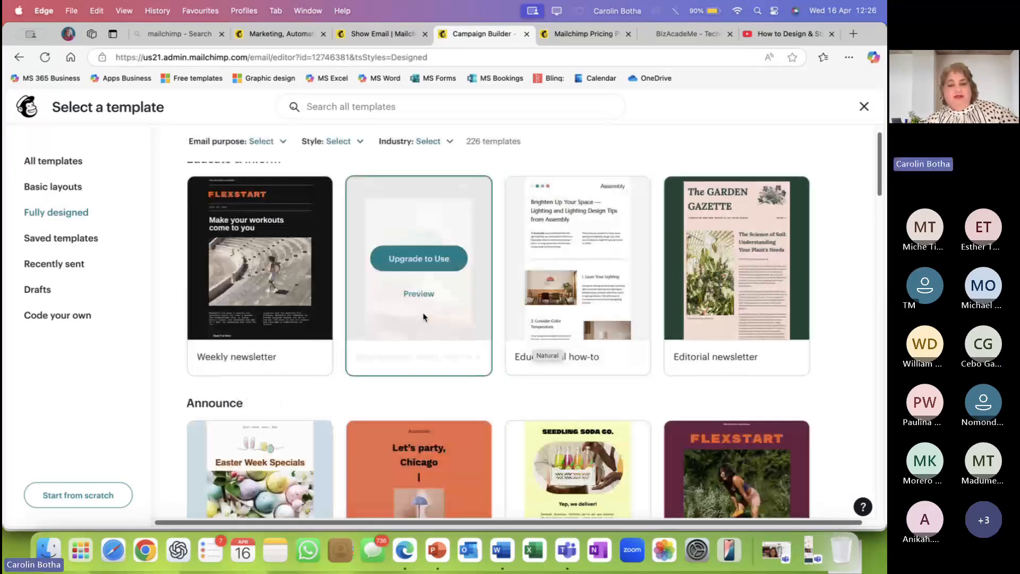
scroll(424, 317, down, 3)
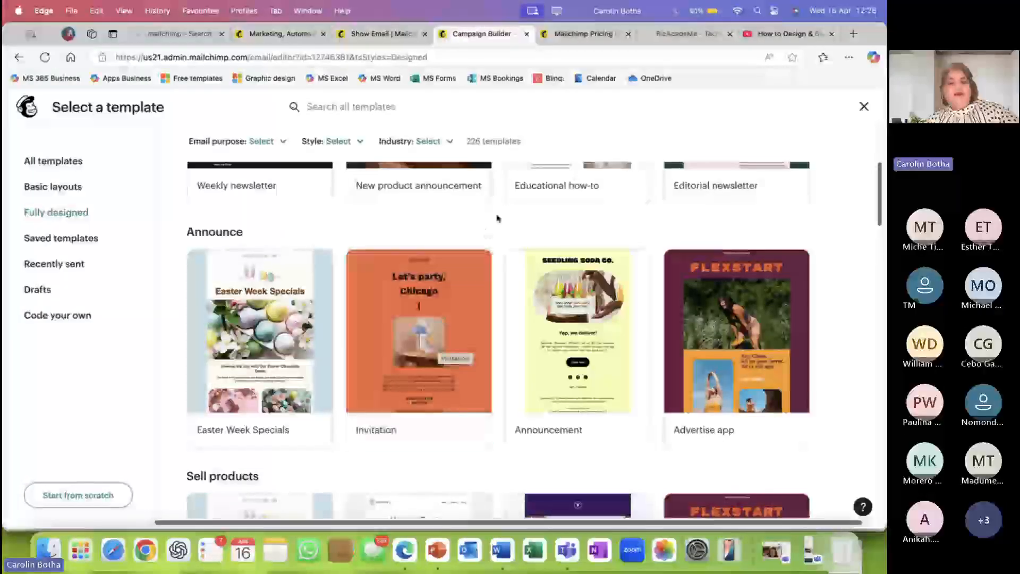
scroll(263, 356, down, 2)
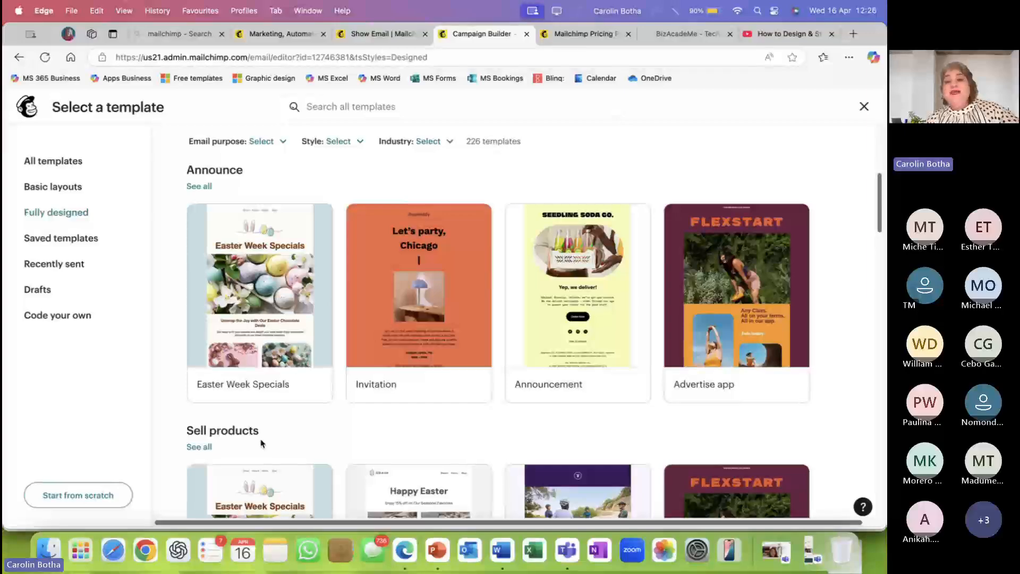
scroll(261, 443, down, 2)
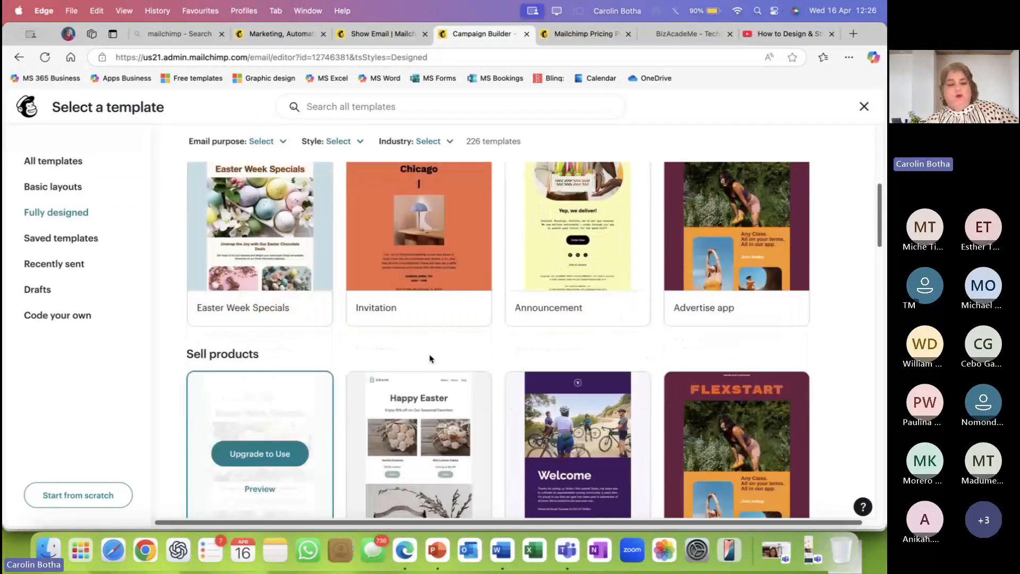
scroll(429, 356, down, 5)
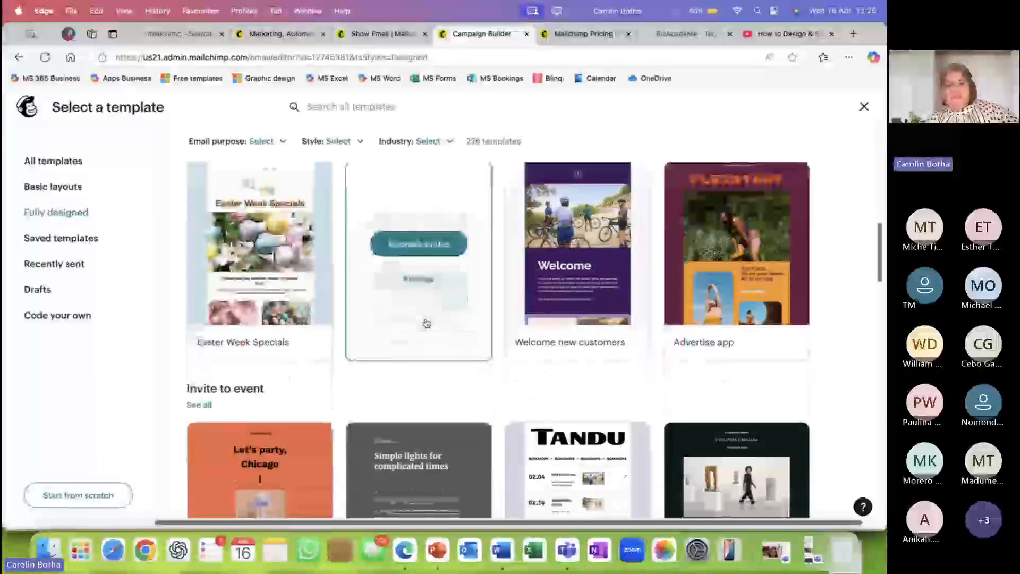
scroll(427, 323, down, 9)
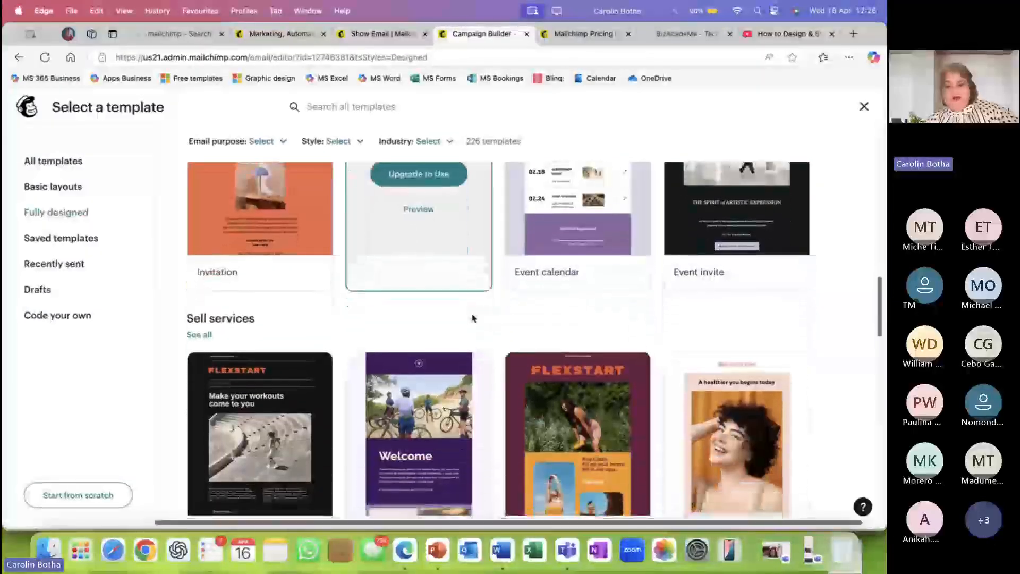
scroll(472, 318, down, 3)
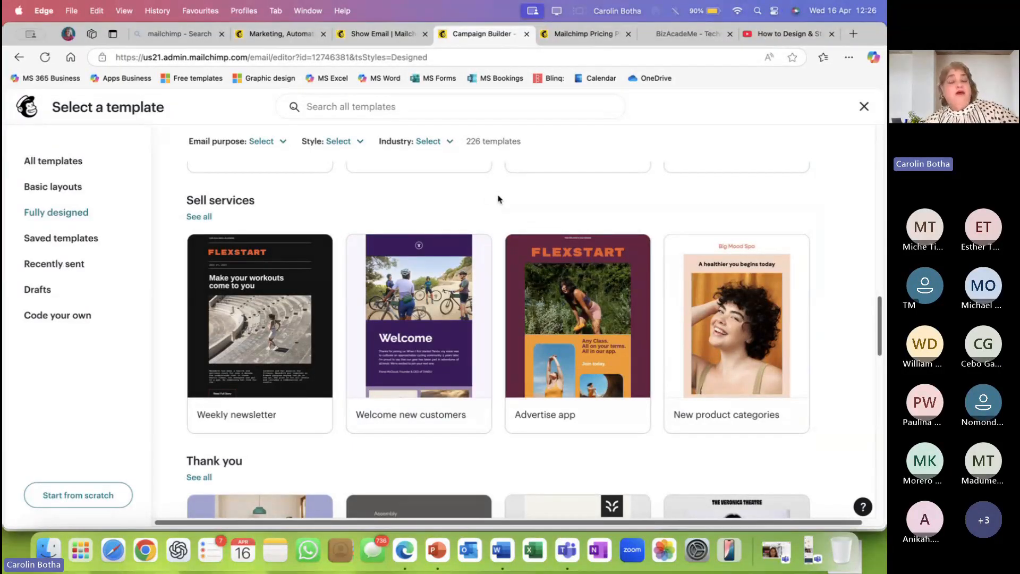
scroll(506, 325, down, 5)
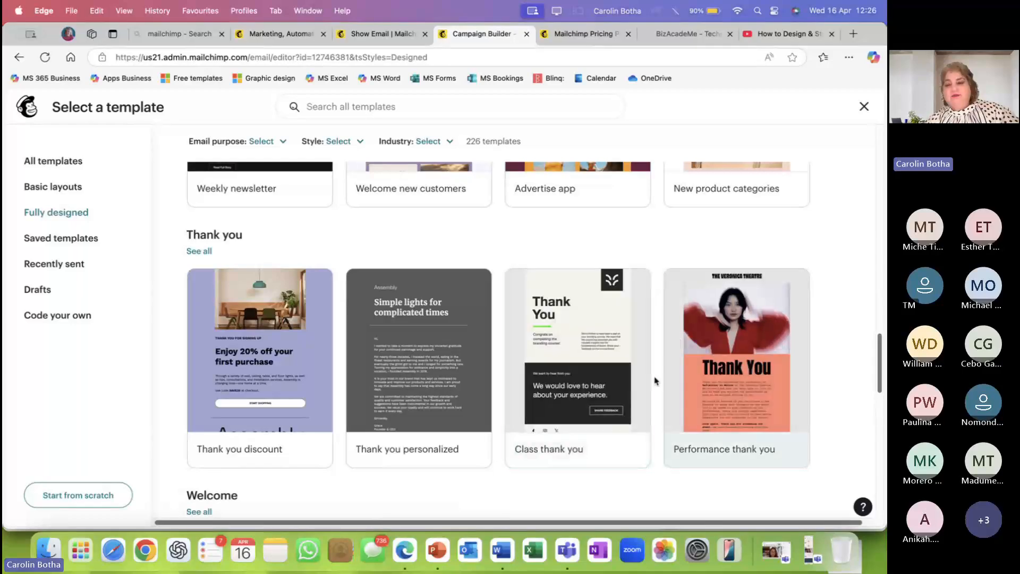
scroll(535, 376, down, 5)
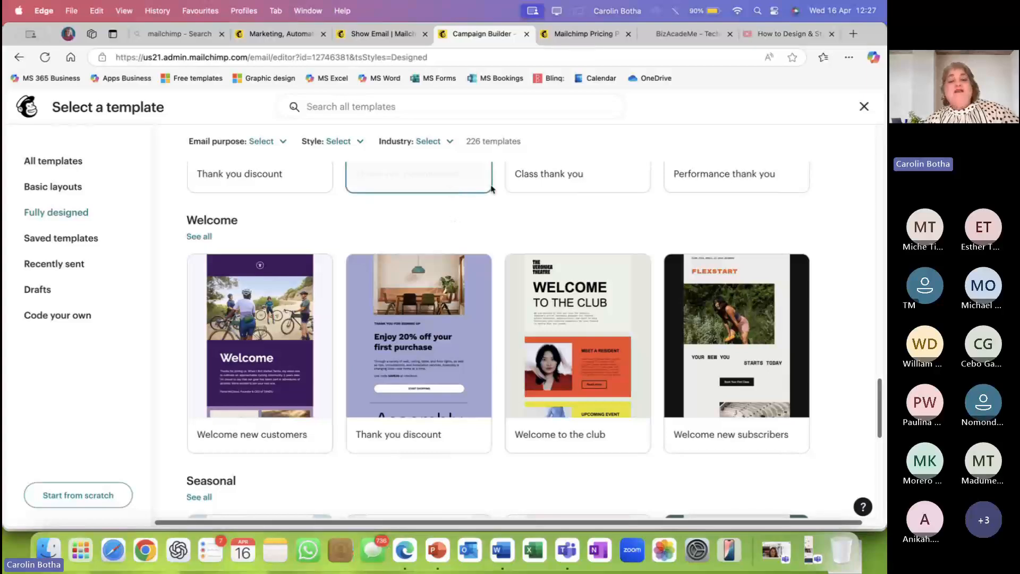
scroll(451, 186, up, 1)
drag(526, 142, 468, 143)
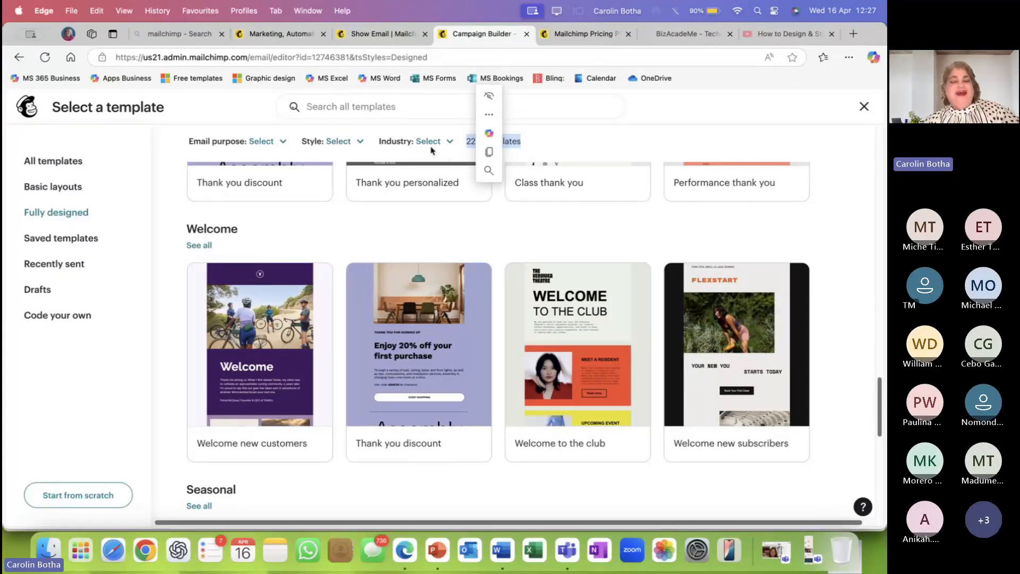
click(449, 143)
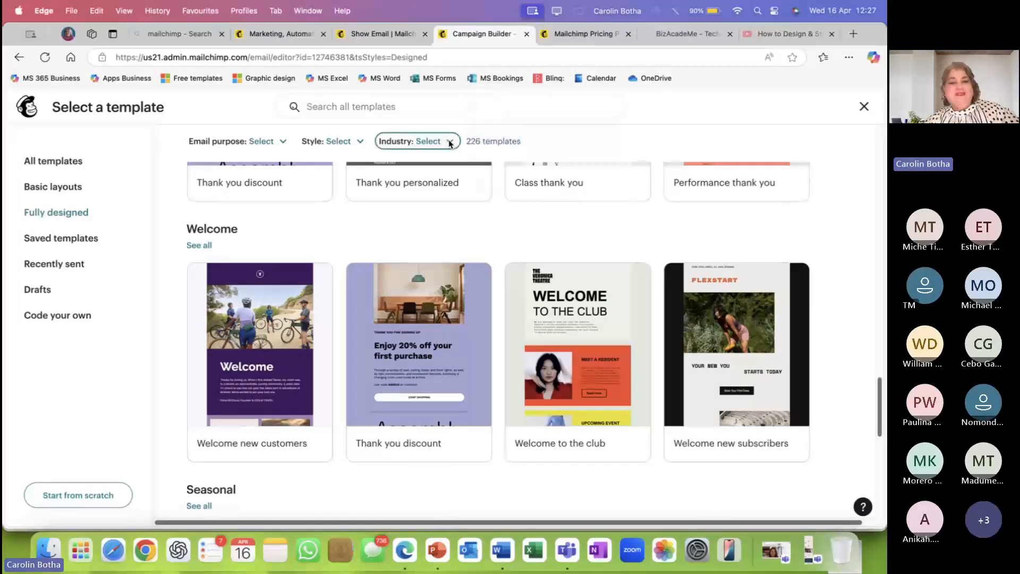
click(449, 143)
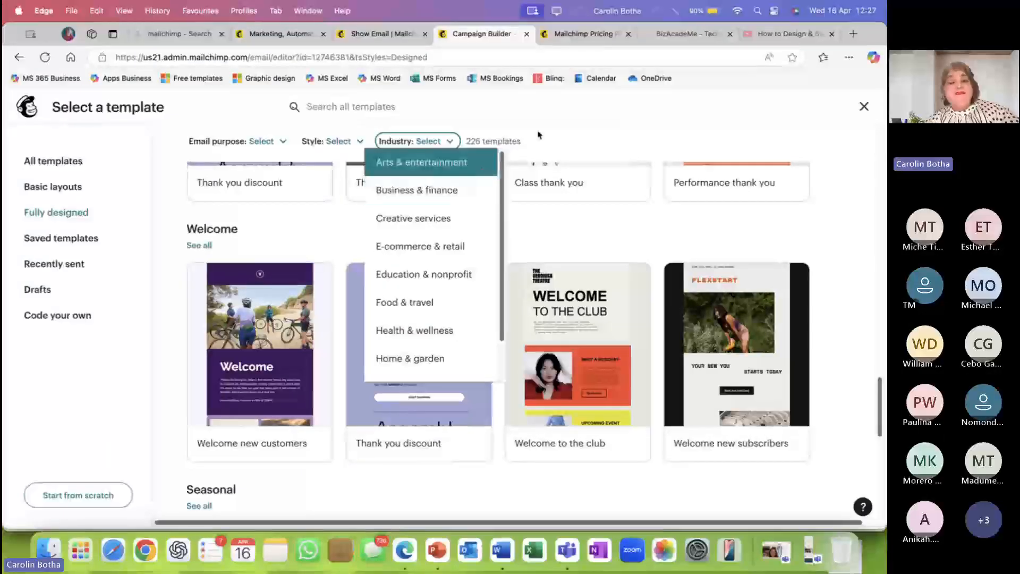
click(577, 124)
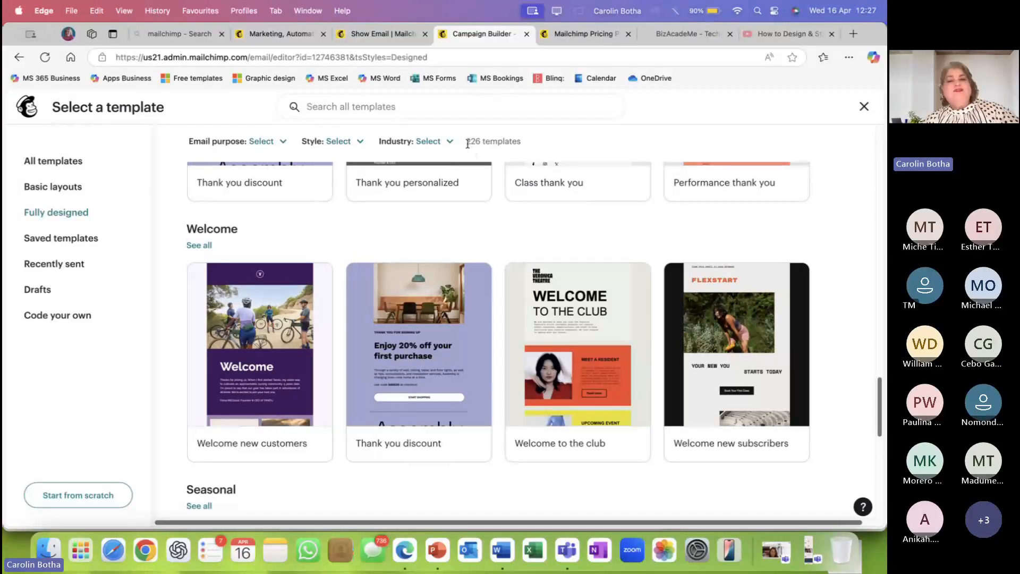
drag(468, 141, 520, 142)
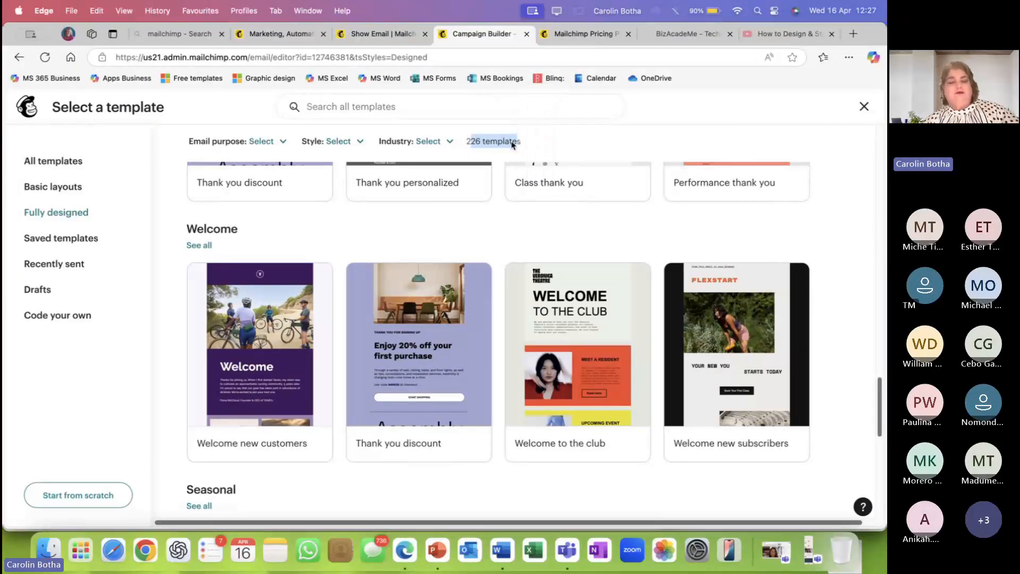
click(476, 152)
drag(468, 142, 526, 142)
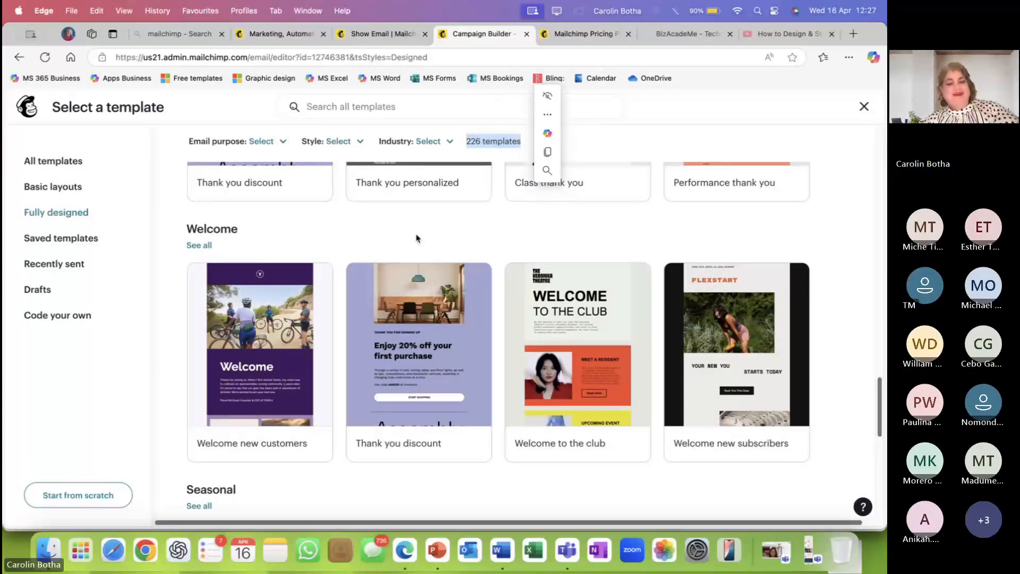
scroll(416, 238, up, 3)
scroll(416, 238, up, 10)
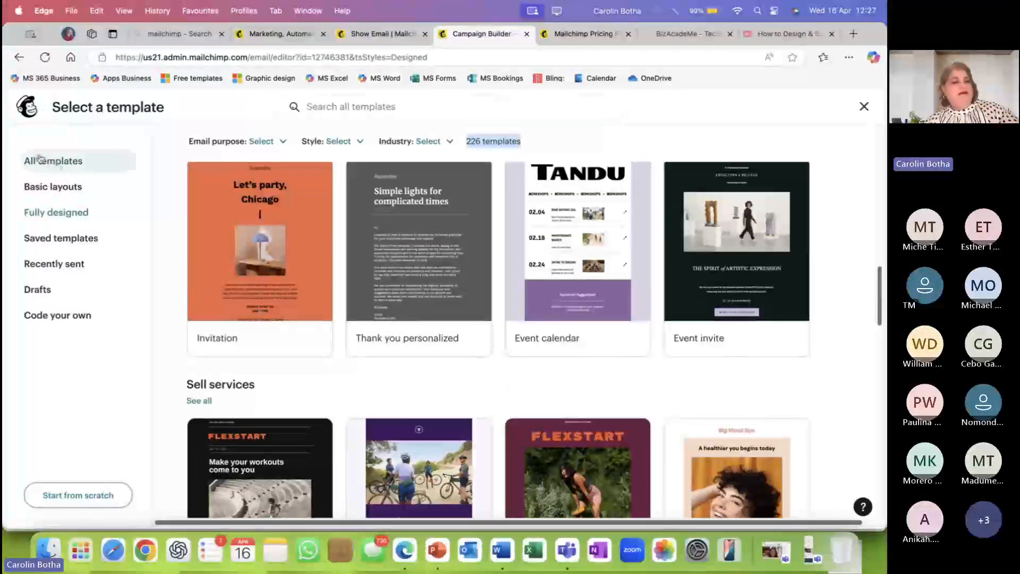
Switch to Basic layout and browse the free Minimal, Bold, Natural and Simple Text layouts.
click(19, 57)
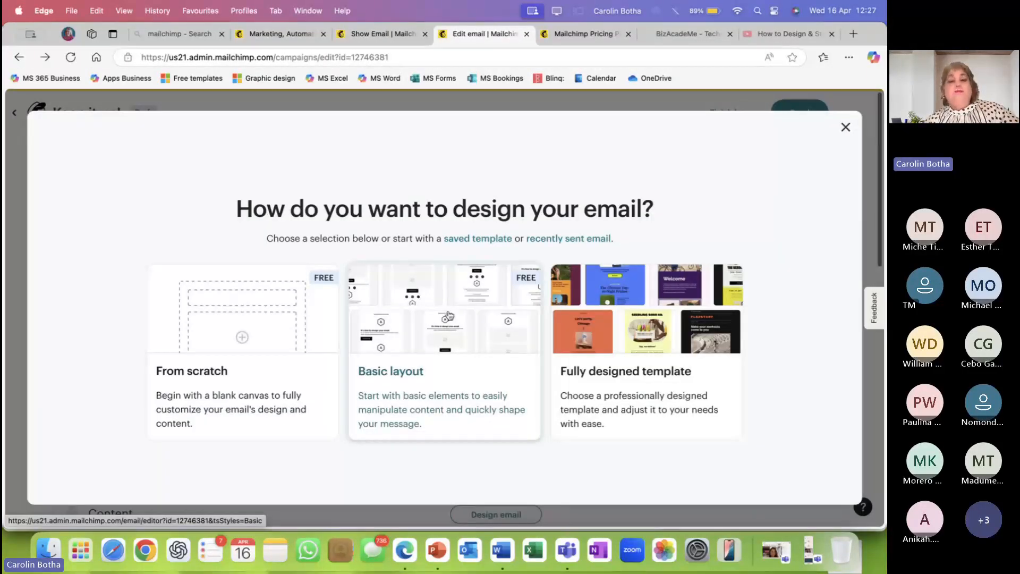
click(445, 317)
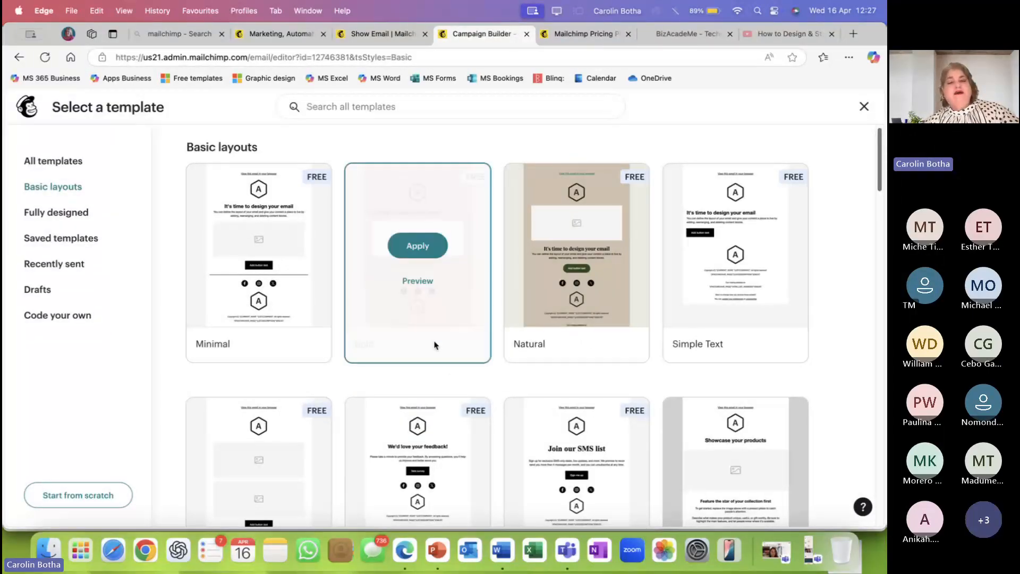
scroll(434, 343, down, 3)
scroll(435, 343, down, 10)
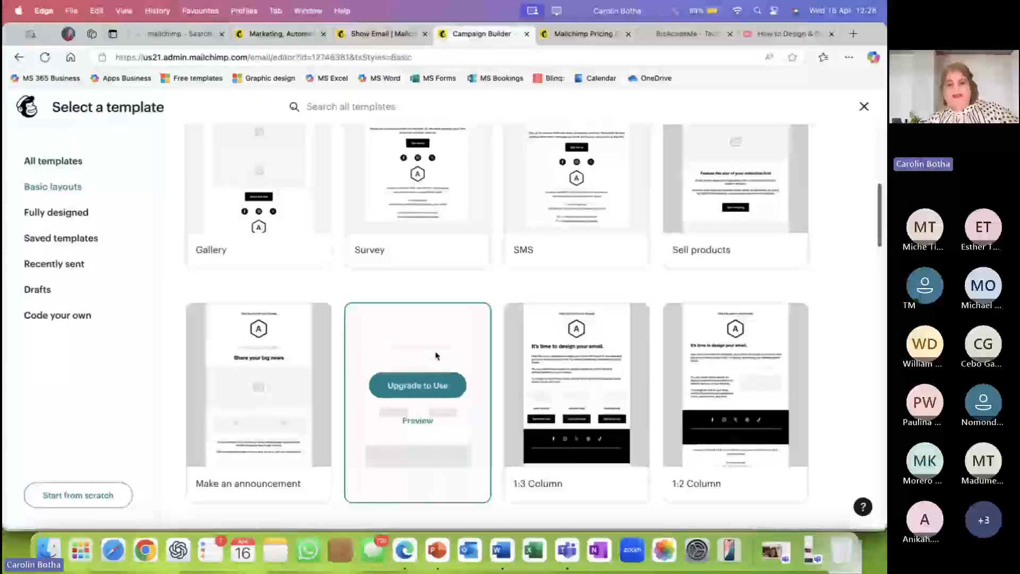
mouse_move(432, 383)
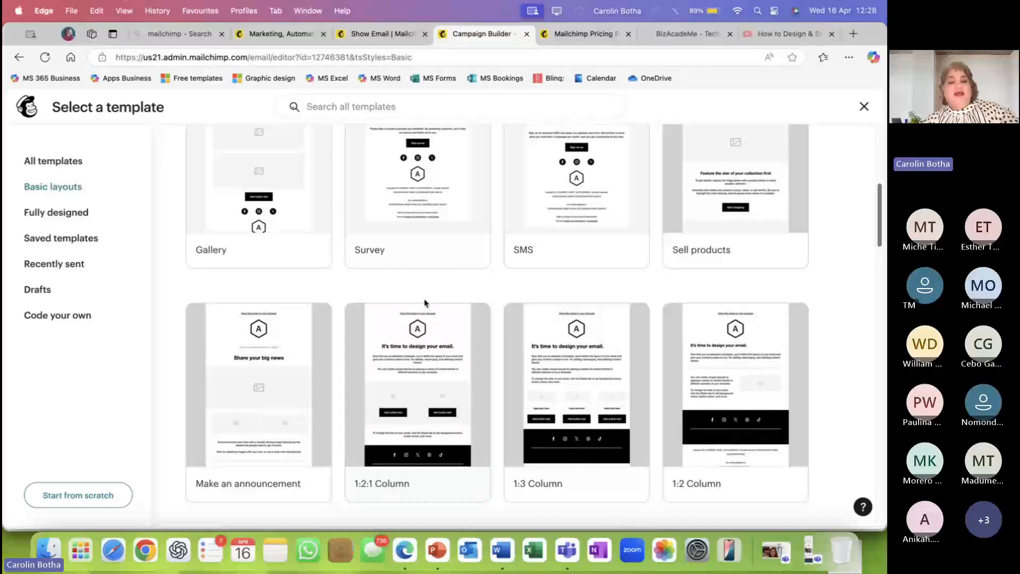
scroll(425, 302, up, 5)
scroll(423, 302, down, 5)
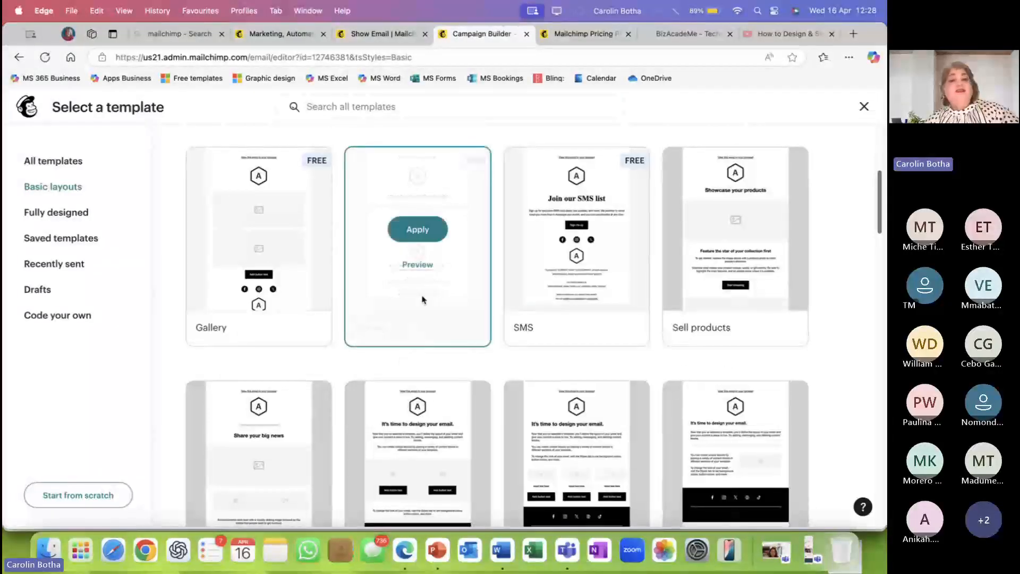
mouse_move(514, 342)
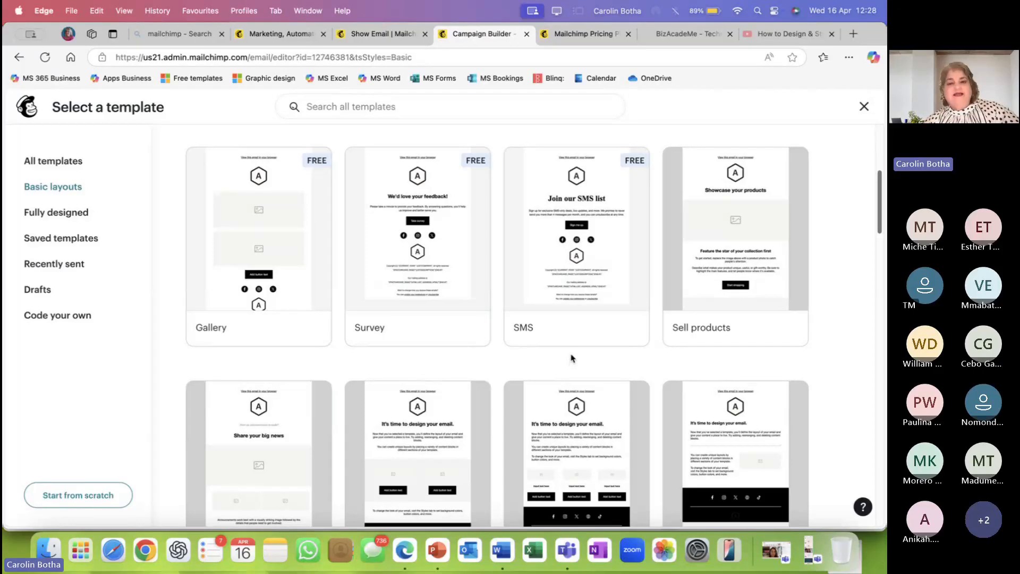
mouse_move(573, 340)
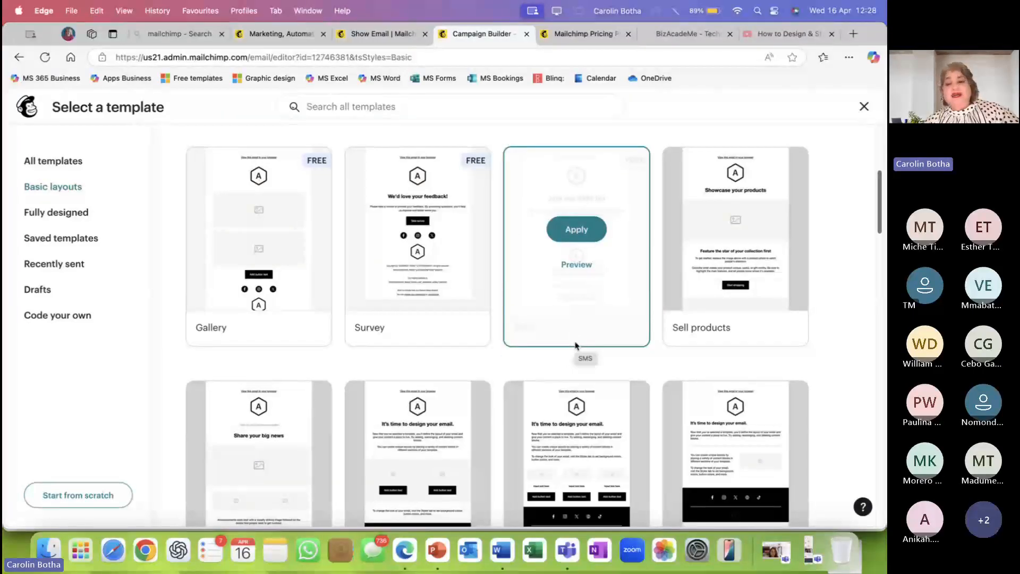
mouse_move(695, 337)
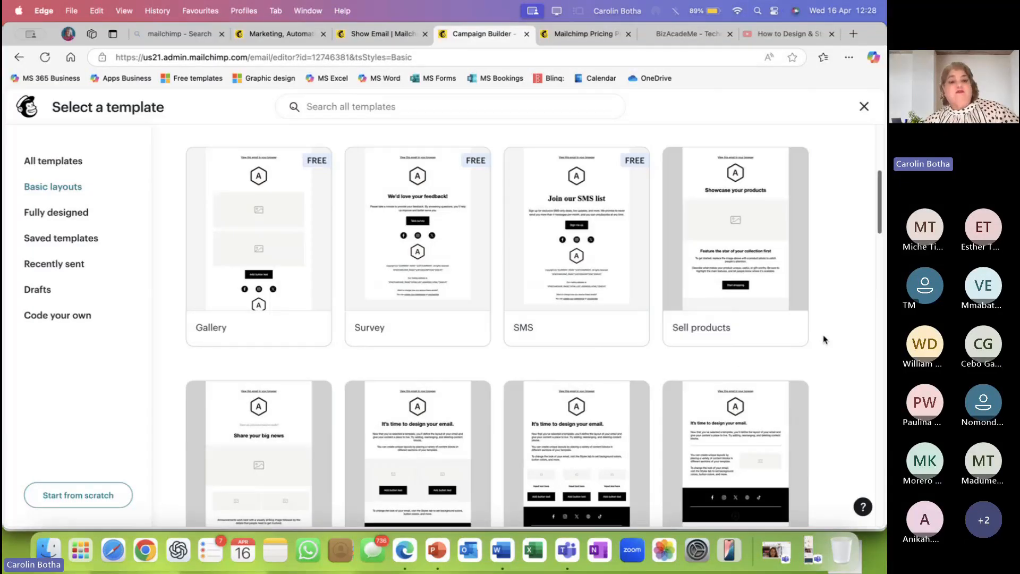
scroll(239, 346, up, 1)
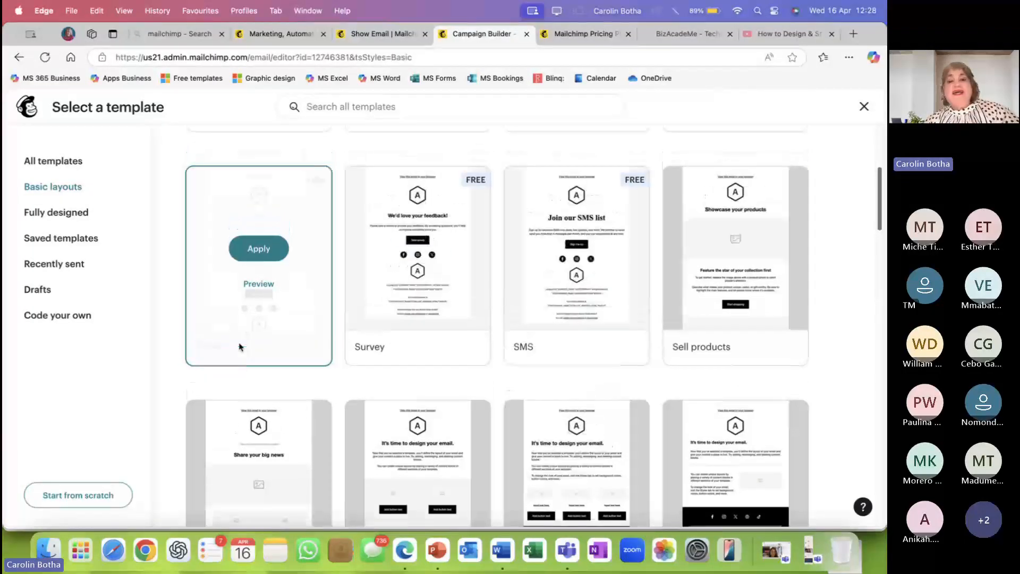
scroll(239, 347, up, 5)
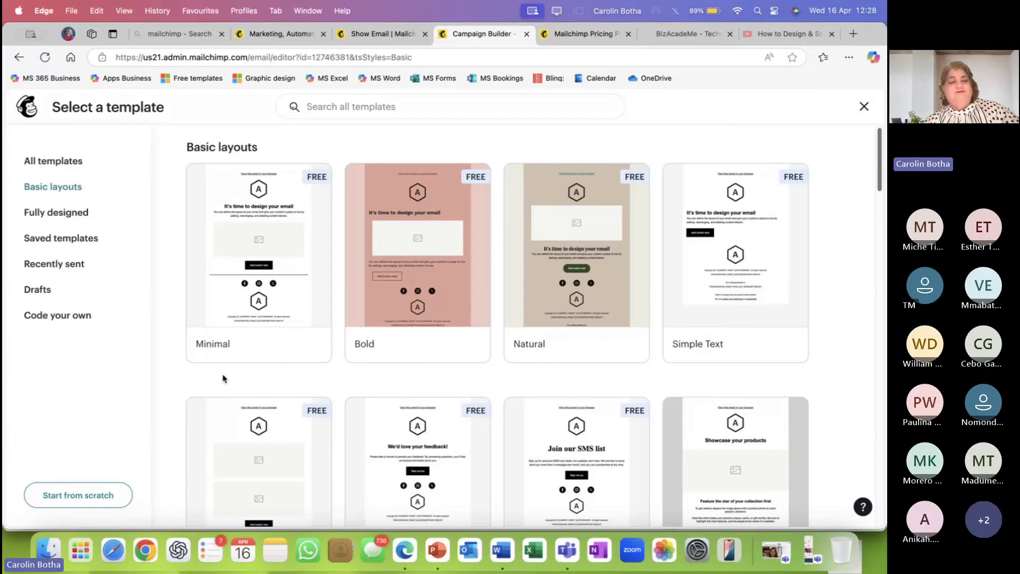
mouse_move(230, 337)
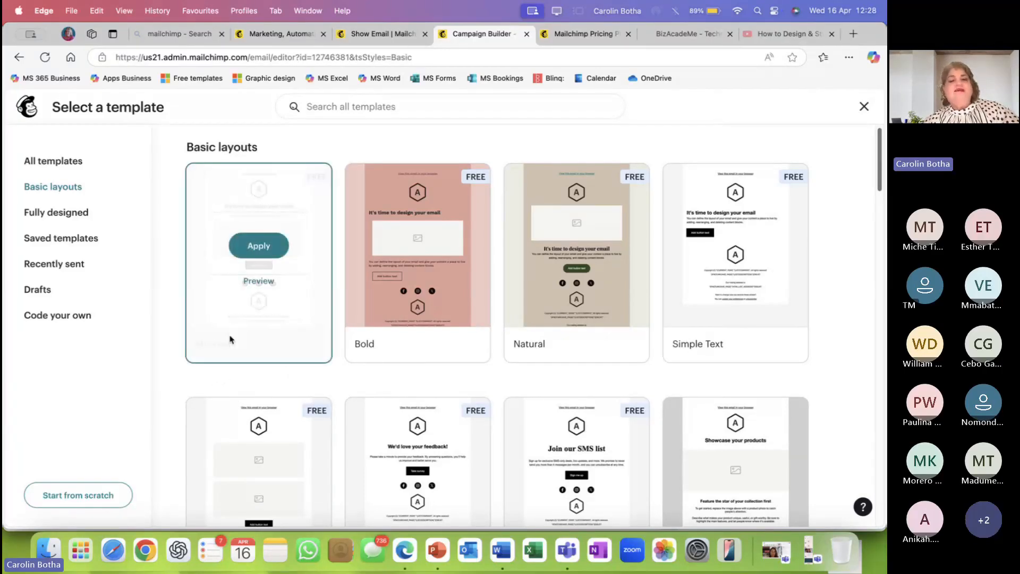
Apply the Minimal layout, inspect the SCA logo block's settings, and review the whole email.
click(255, 254)
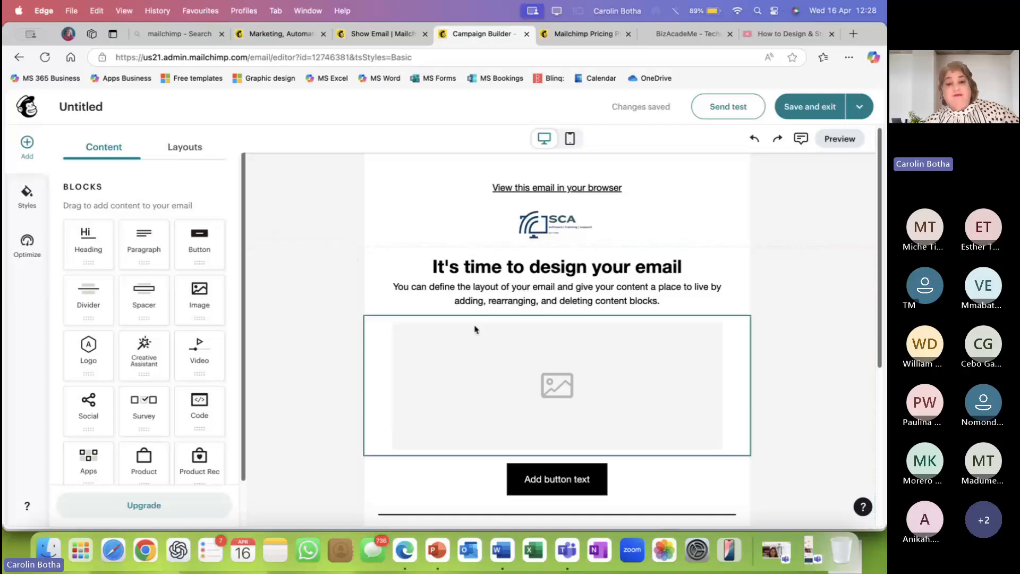
scroll(423, 326, down, 1)
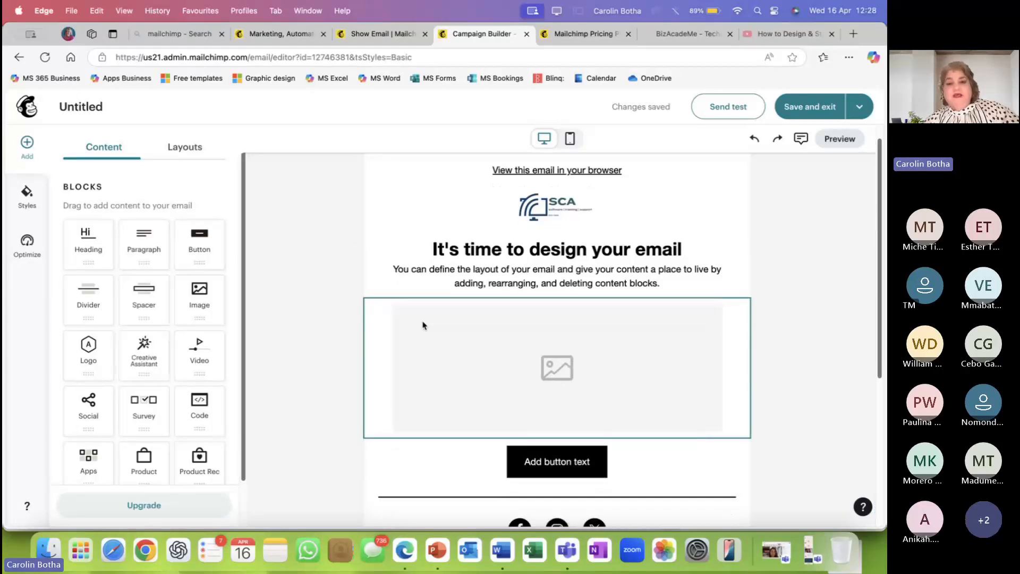
click(542, 212)
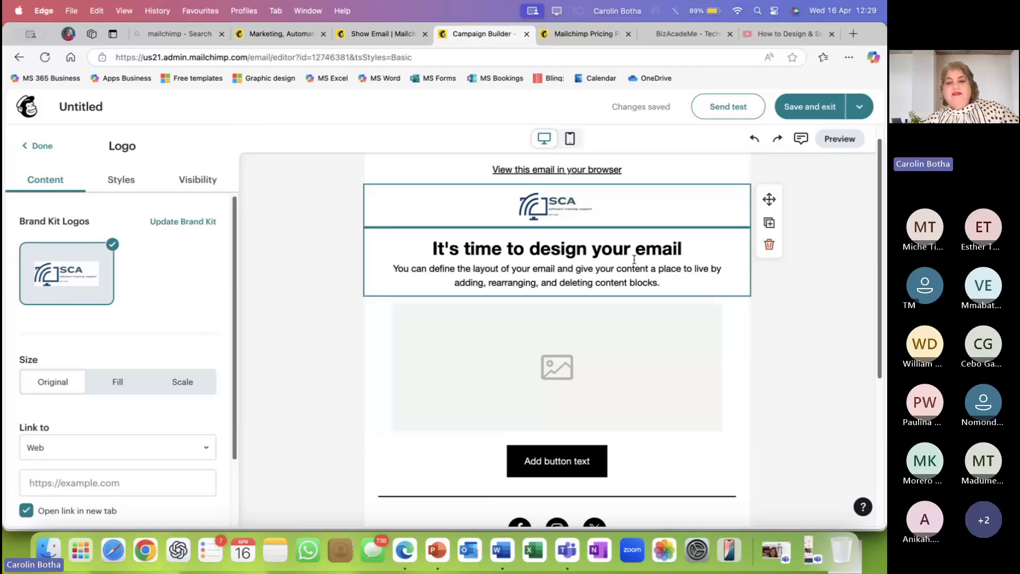
click(298, 308)
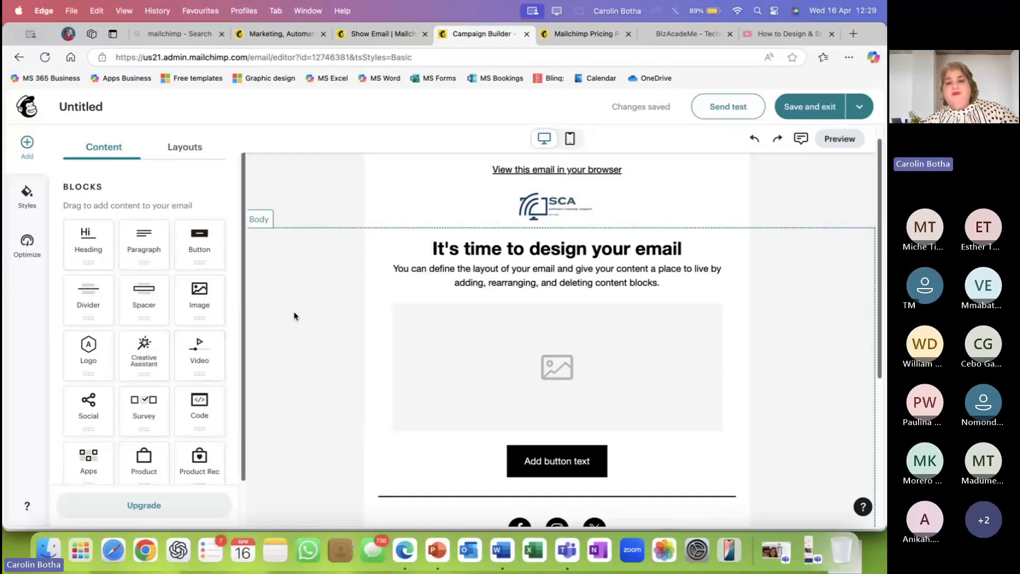
scroll(550, 297, down, 3)
scroll(553, 309, down, 4)
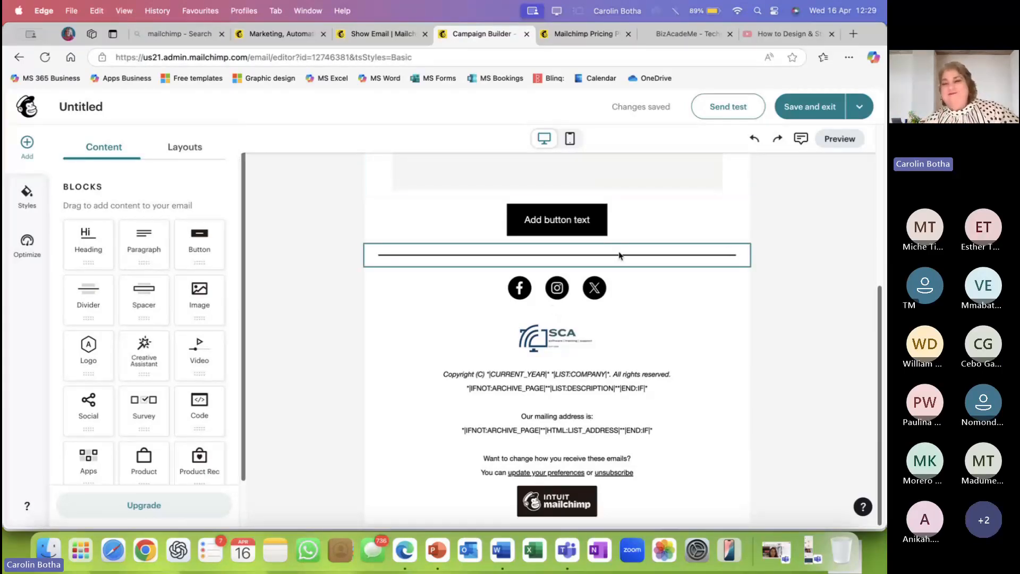
scroll(828, 250, up, 2)
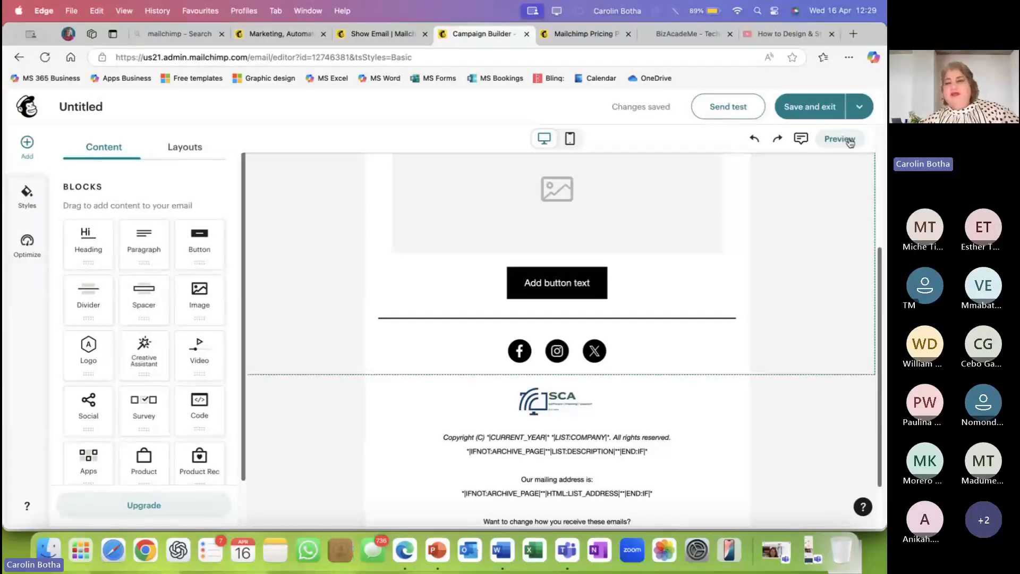
Open the desktop Preview with its Email Info panel and scroll through the email.
click(850, 142)
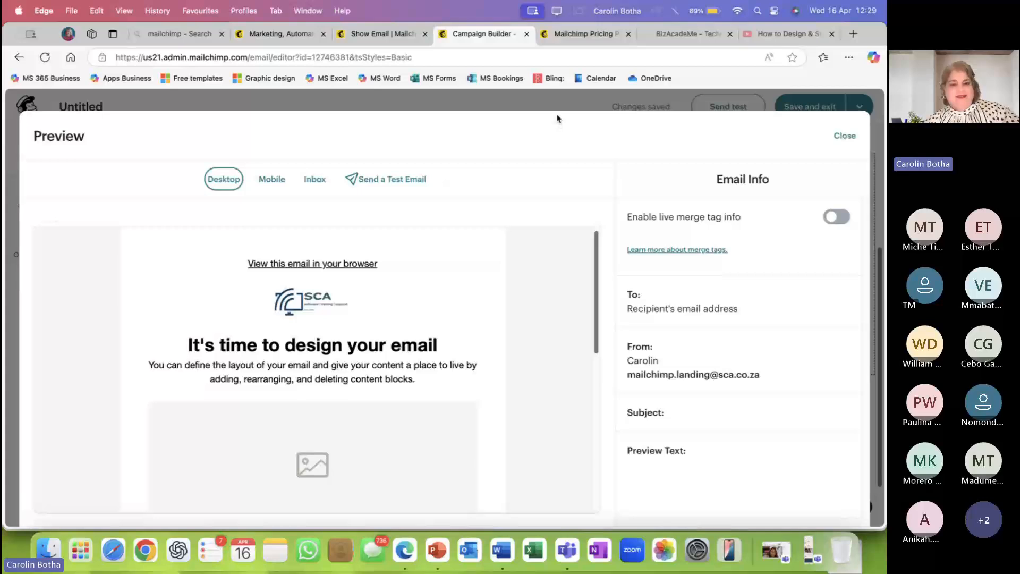
scroll(457, 300, down, 1)
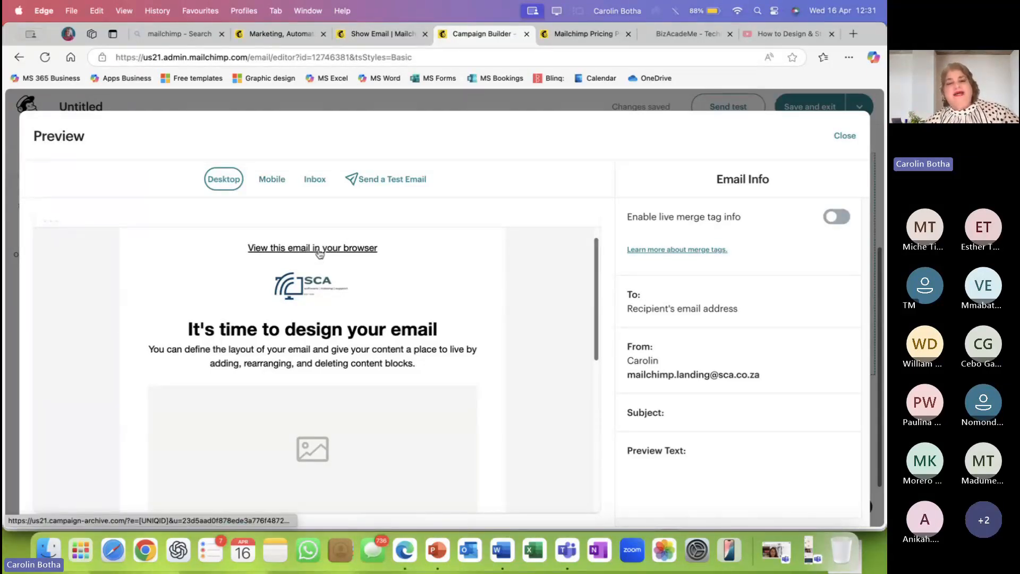
scroll(387, 284, down, 1)
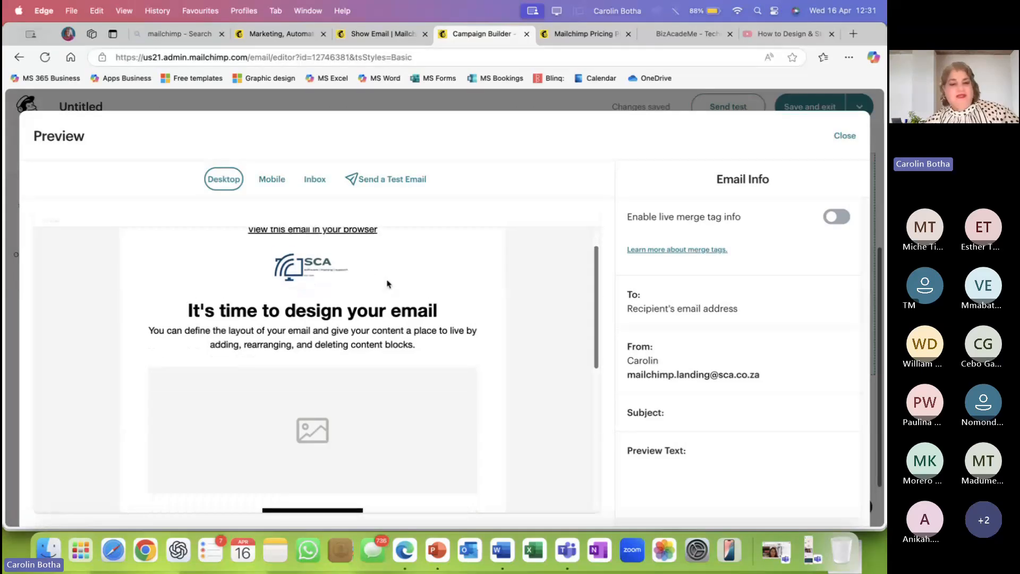
scroll(386, 284, down, 3)
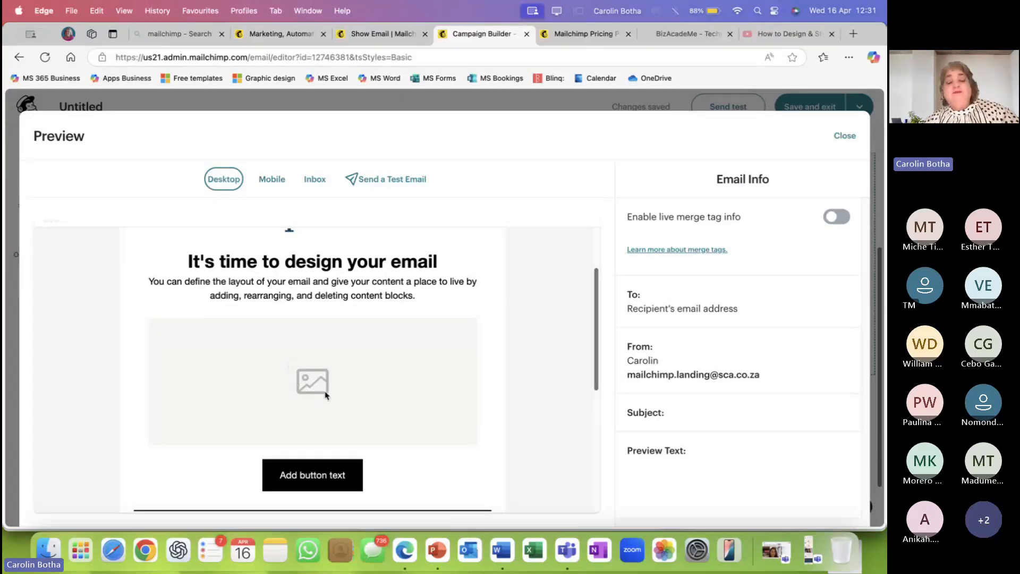
scroll(321, 380, down, 3)
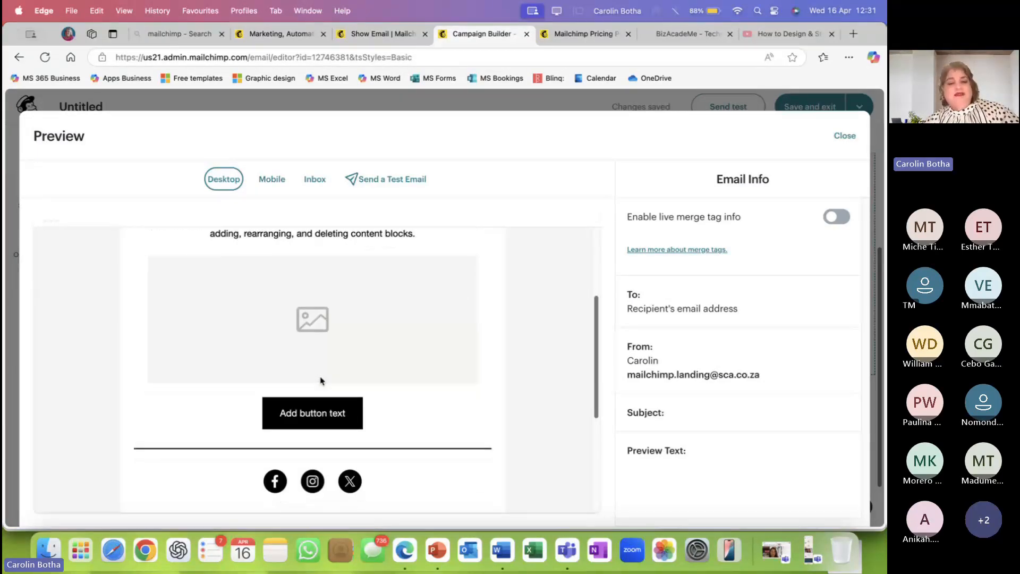
scroll(320, 380, down, 1)
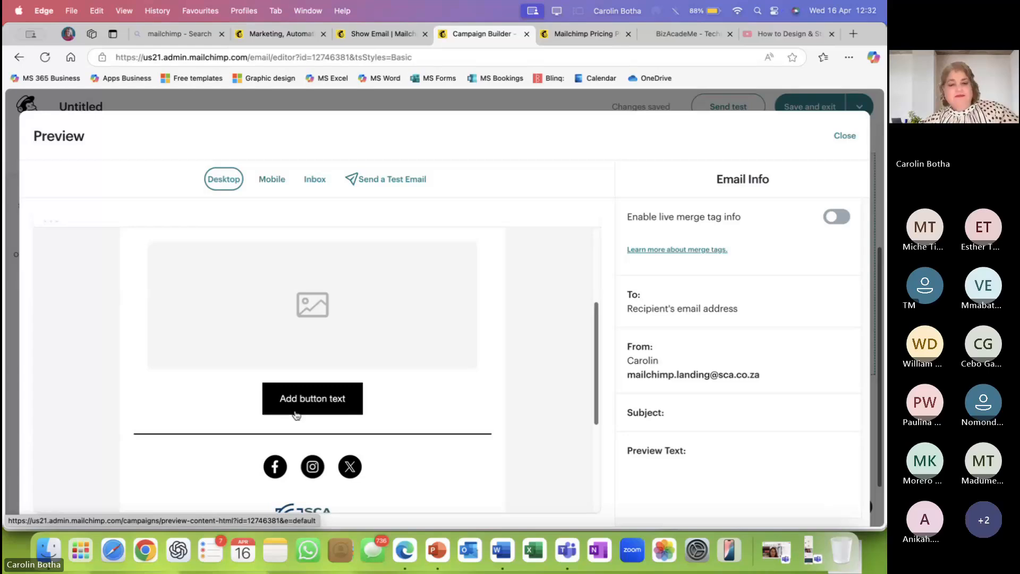
scroll(296, 415, down, 5)
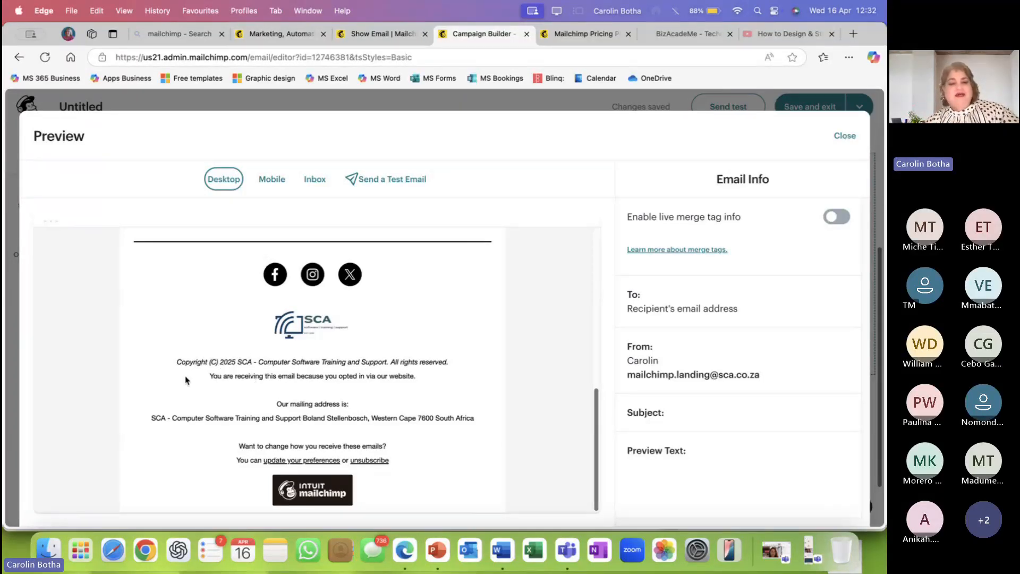
drag(181, 363, 259, 364)
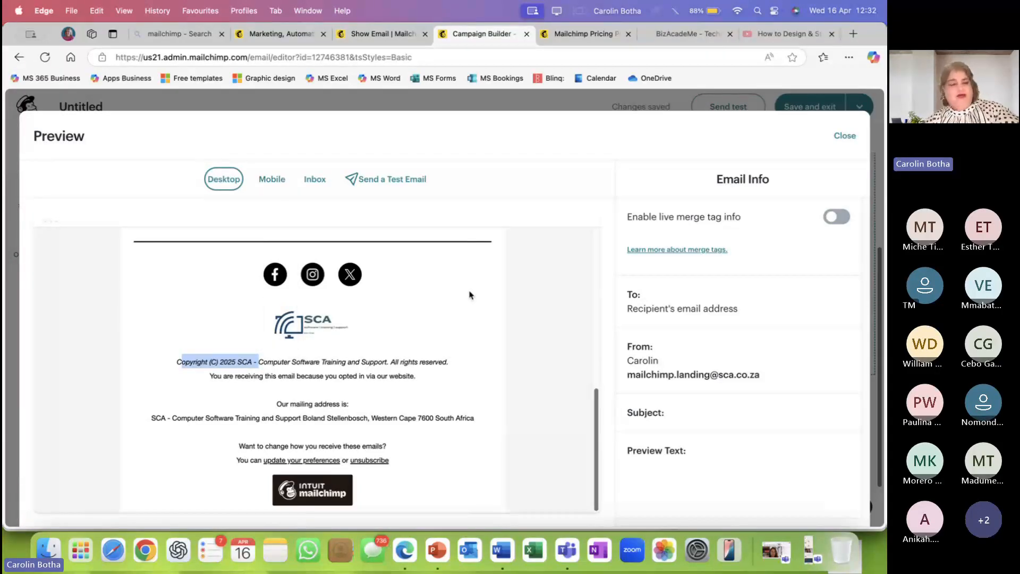
click(436, 331)
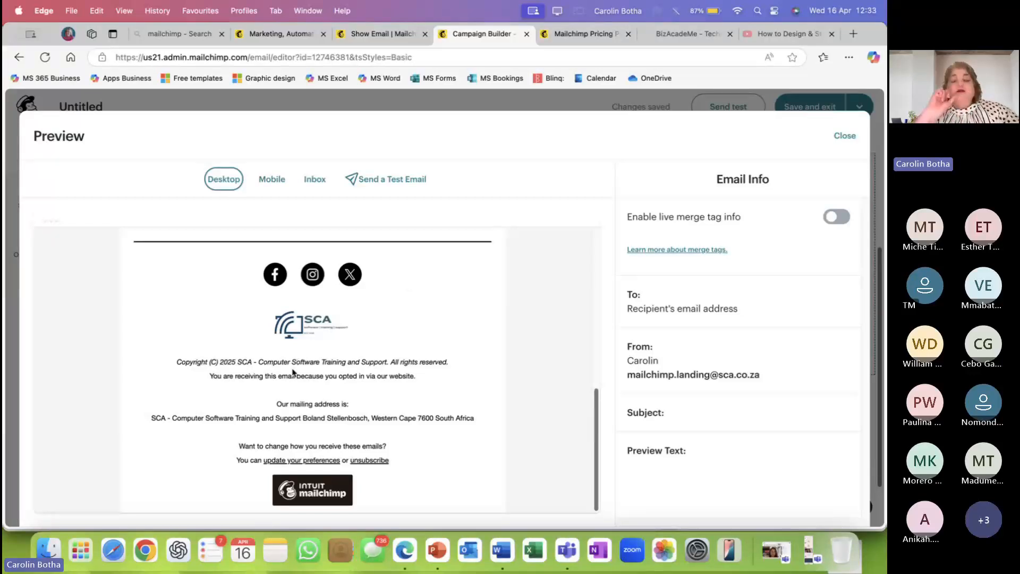
drag(259, 362, 434, 377)
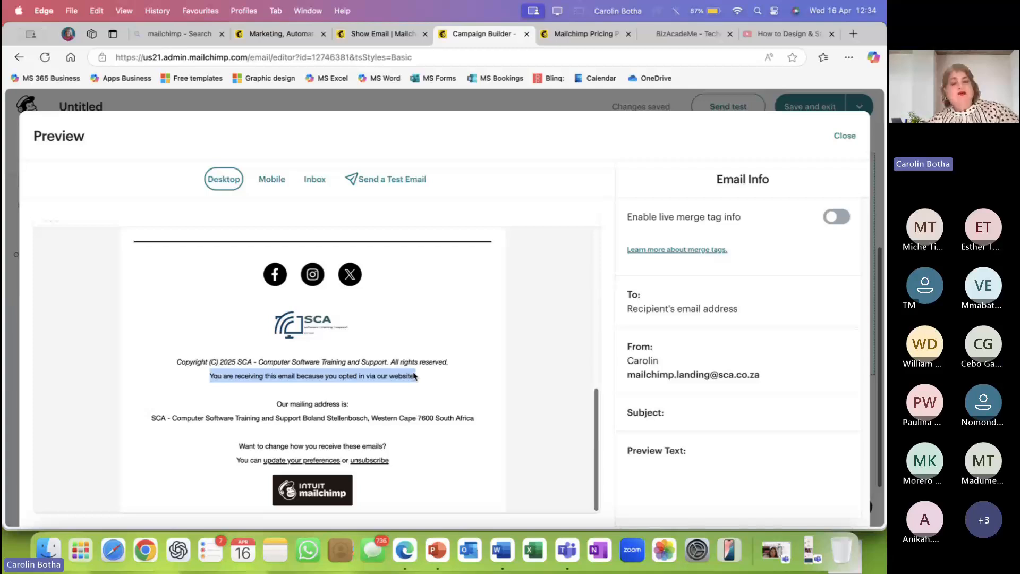
drag(274, 404, 349, 405)
drag(148, 418, 485, 424)
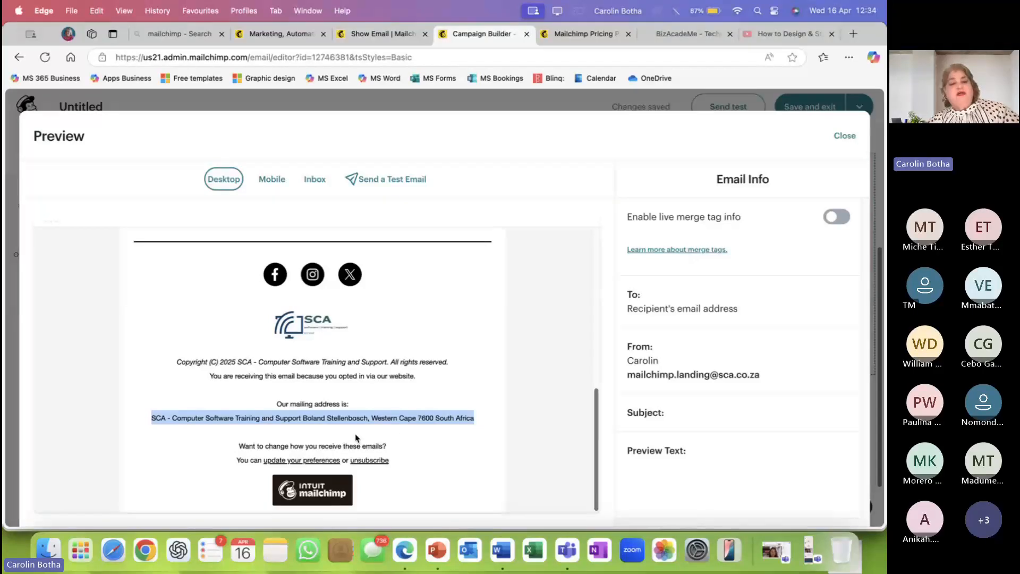
click(221, 421)
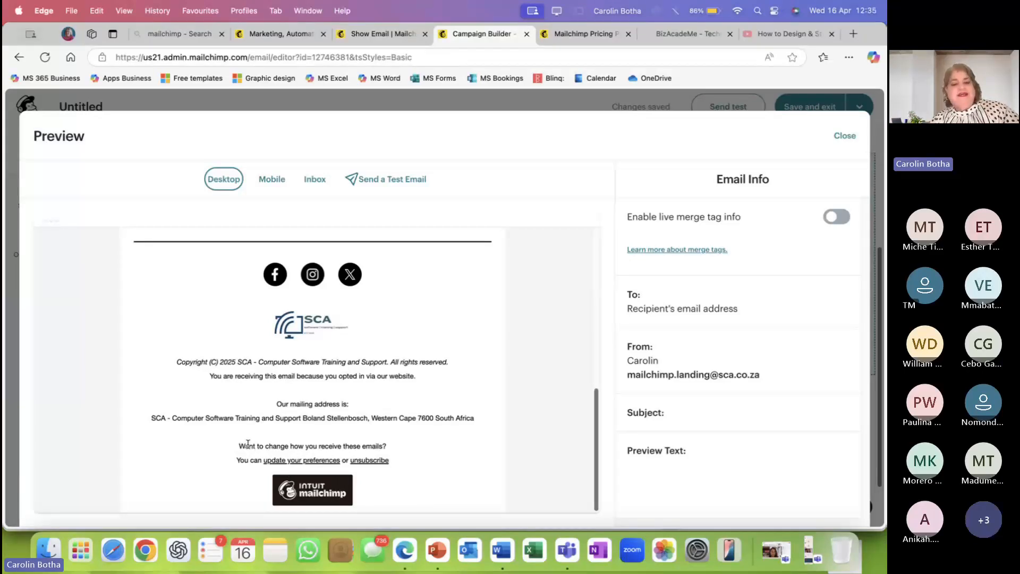
drag(245, 446, 394, 445)
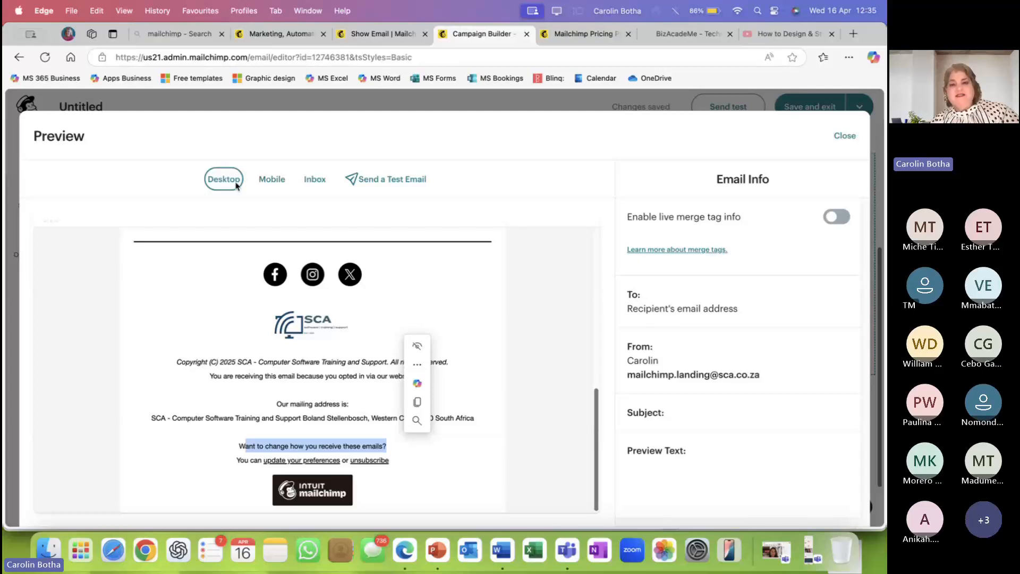
Switch the Preview to Mobile and scroll to the footer with SCA address and unsubscribe links.
click(277, 183)
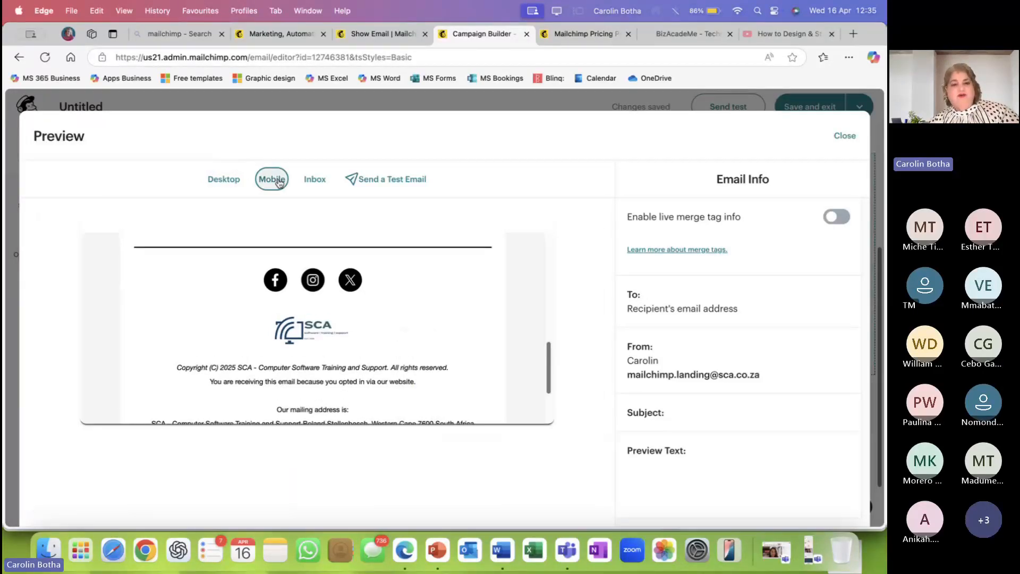
drag(420, 353, 424, 400)
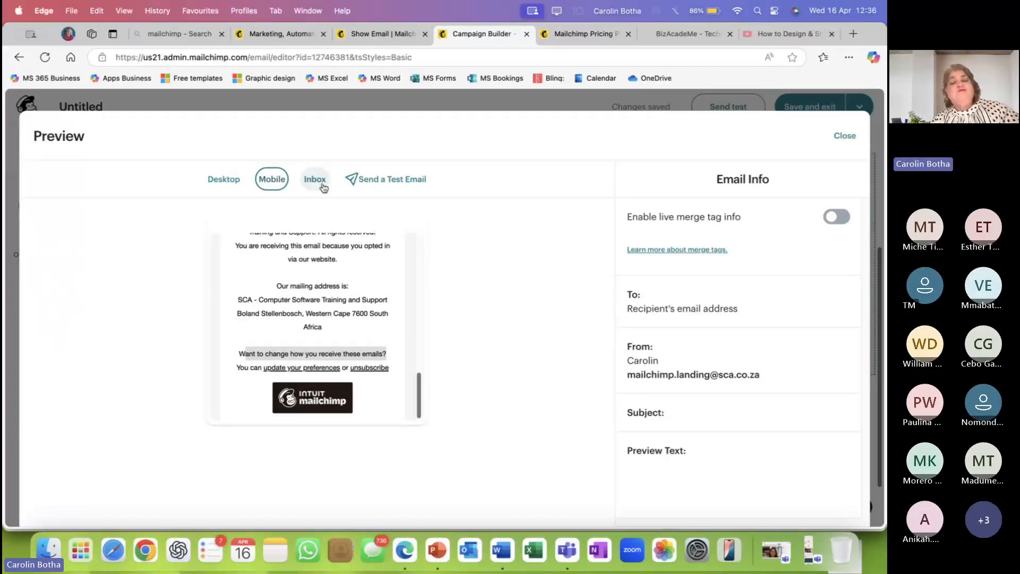
click(406, 183)
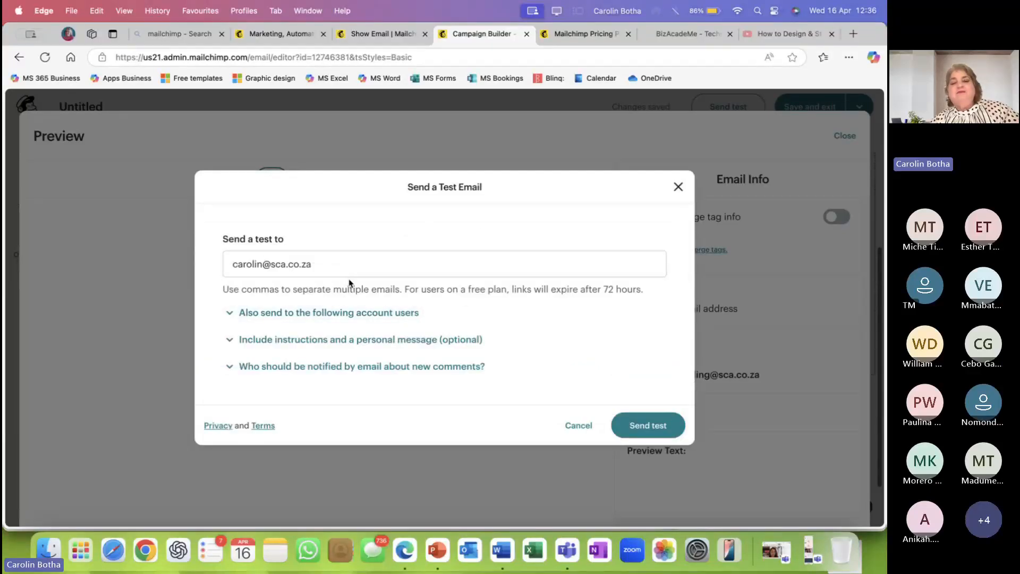
click(679, 188)
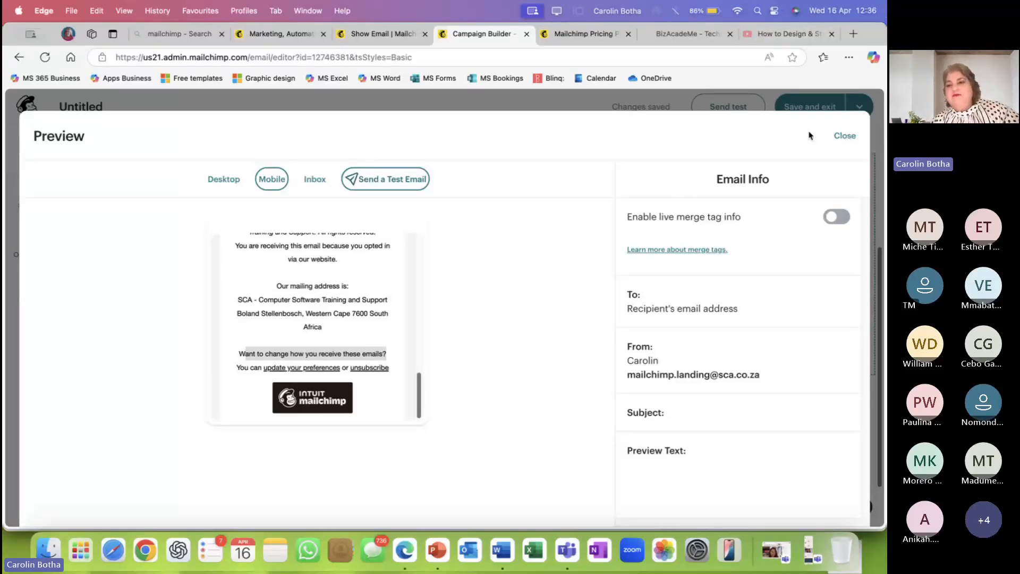
Close the email preview and undo the last change in the editor.
click(851, 144)
scroll(543, 259, up, 1)
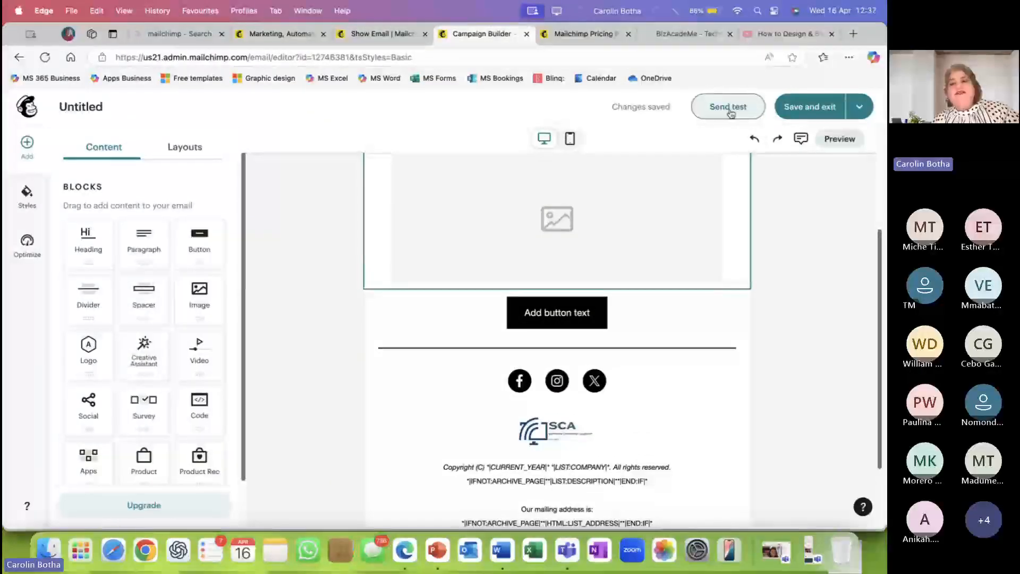
click(754, 140)
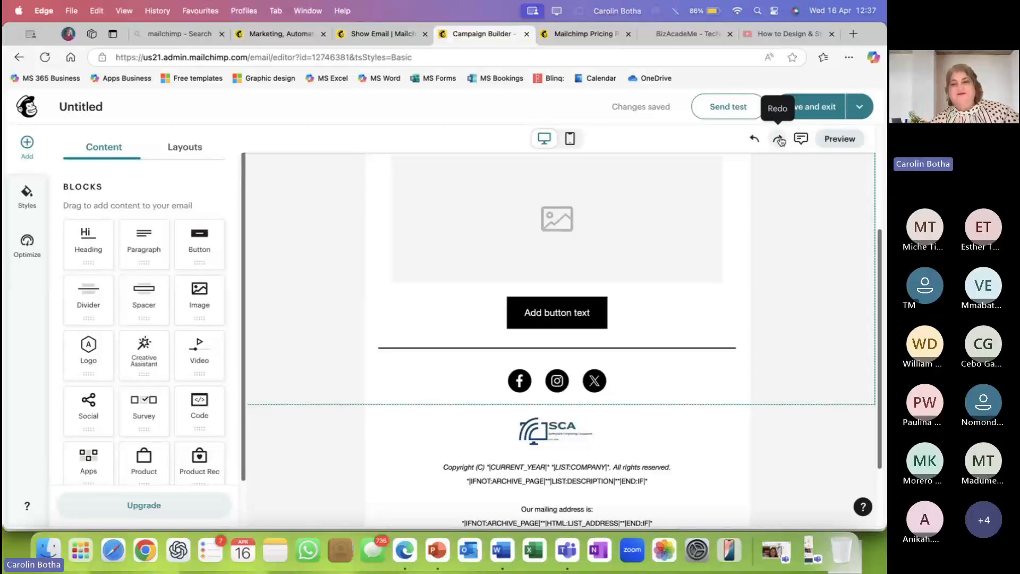
Preview the email at mobile width and scroll through its content.
click(570, 139)
scroll(569, 224, up, 5)
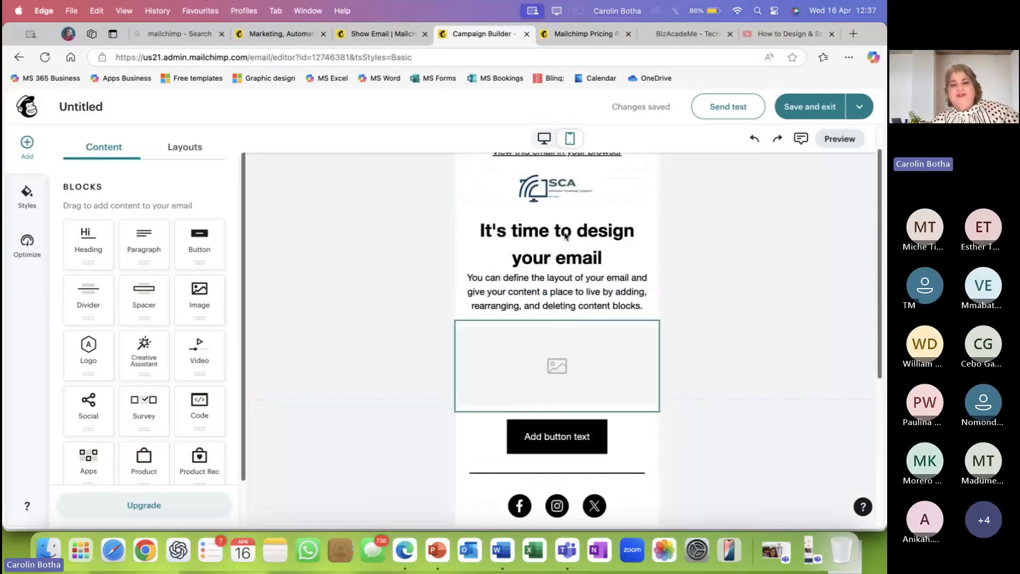
scroll(563, 244, down, 5)
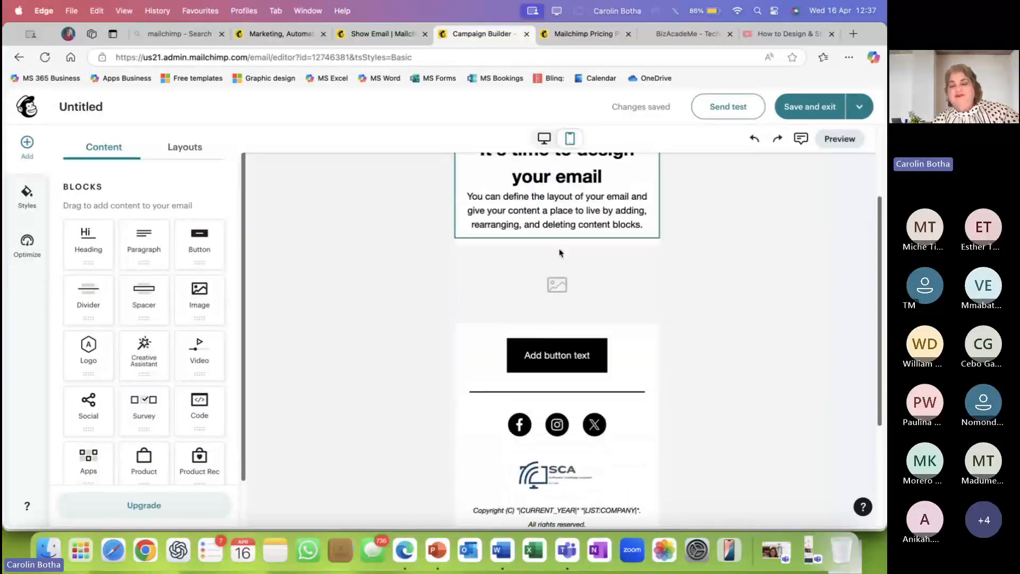
scroll(561, 253, down, 3)
Switch back to the desktop view and select the SCA logo block for editing.
click(544, 138)
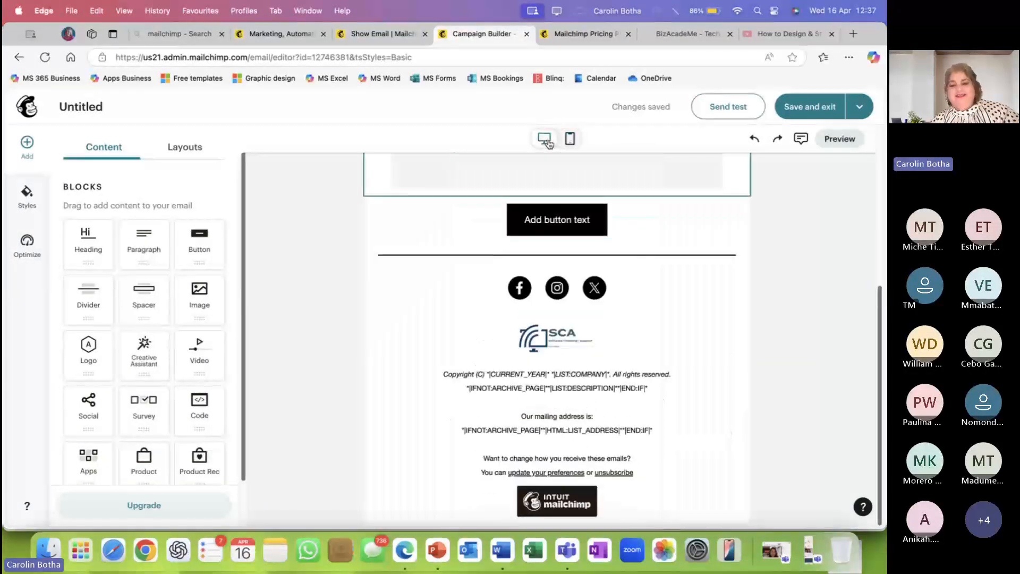
scroll(569, 278, up, 5)
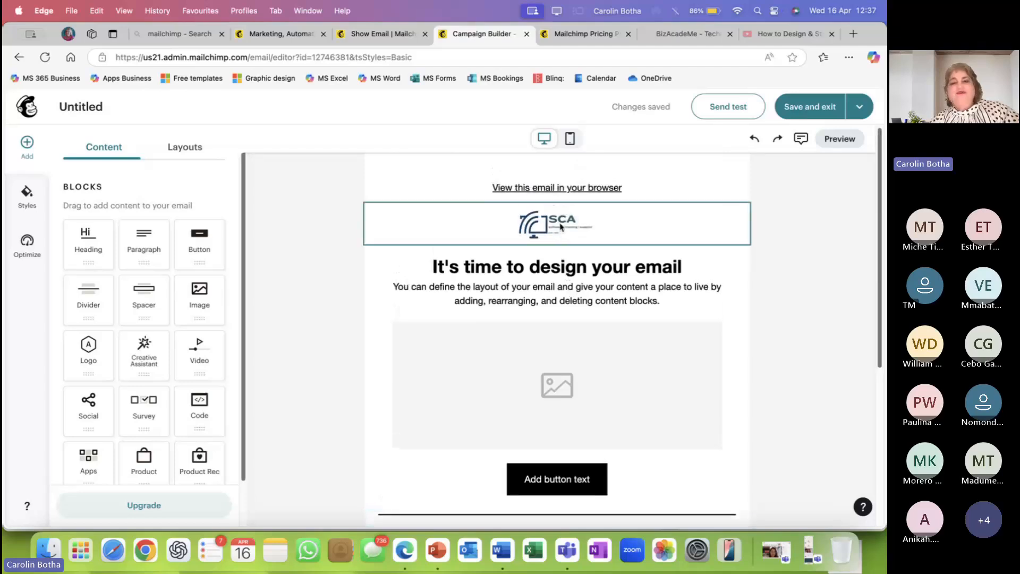
click(560, 227)
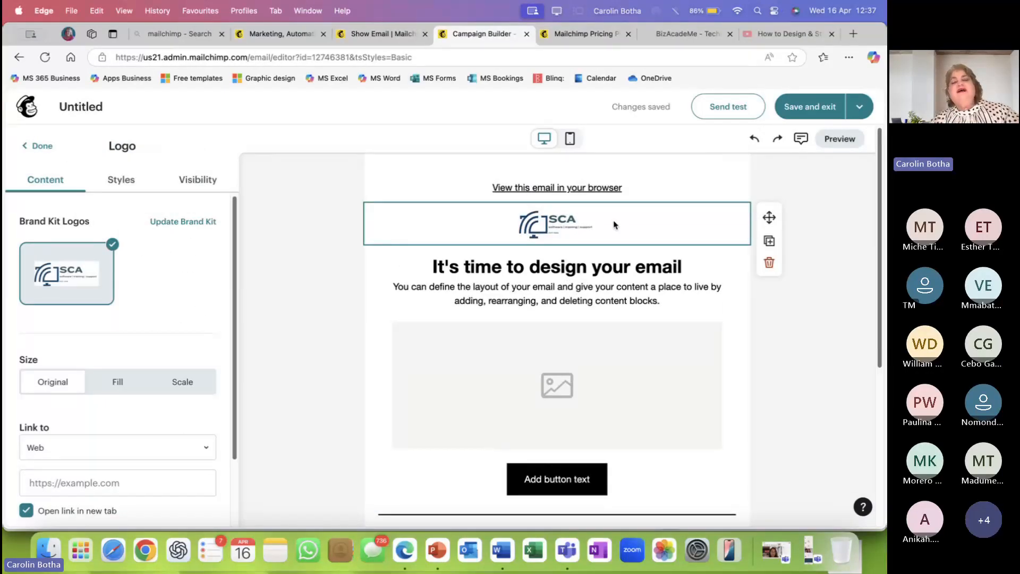
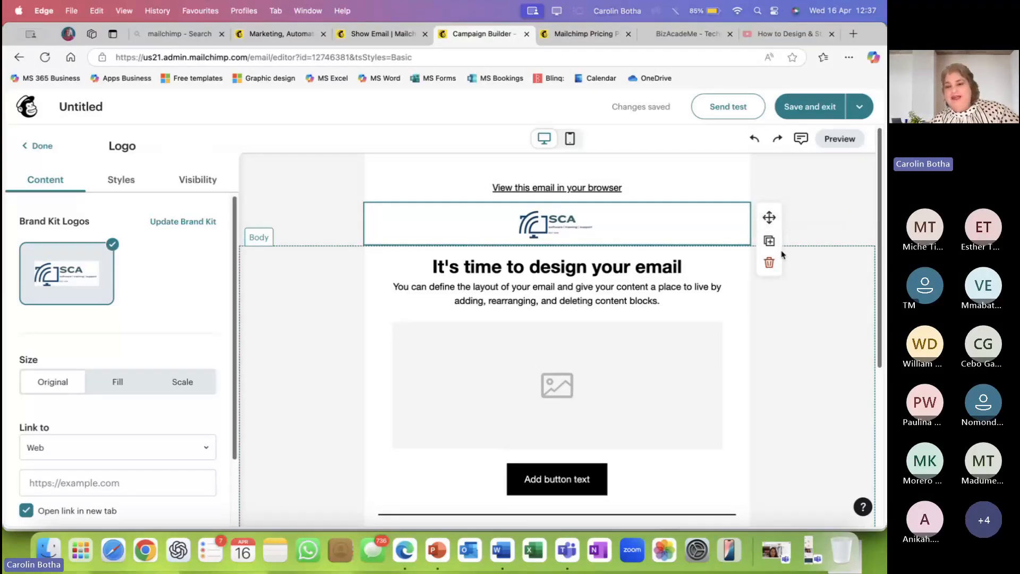
Delete the top logo, heading text, placeholder image, Add button and social icons blocks, leaving the footer SCA logo.
click(769, 263)
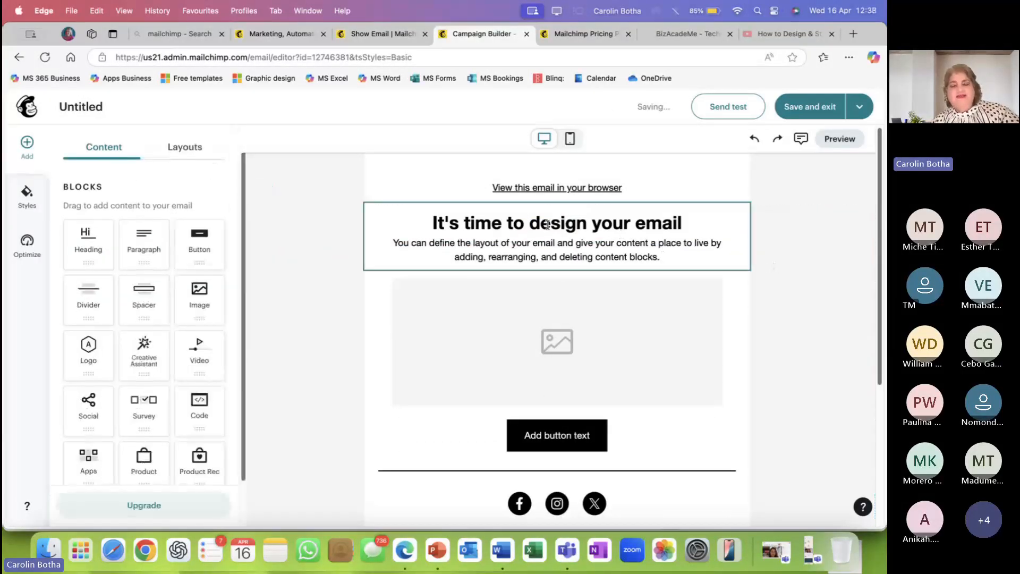
click(471, 224)
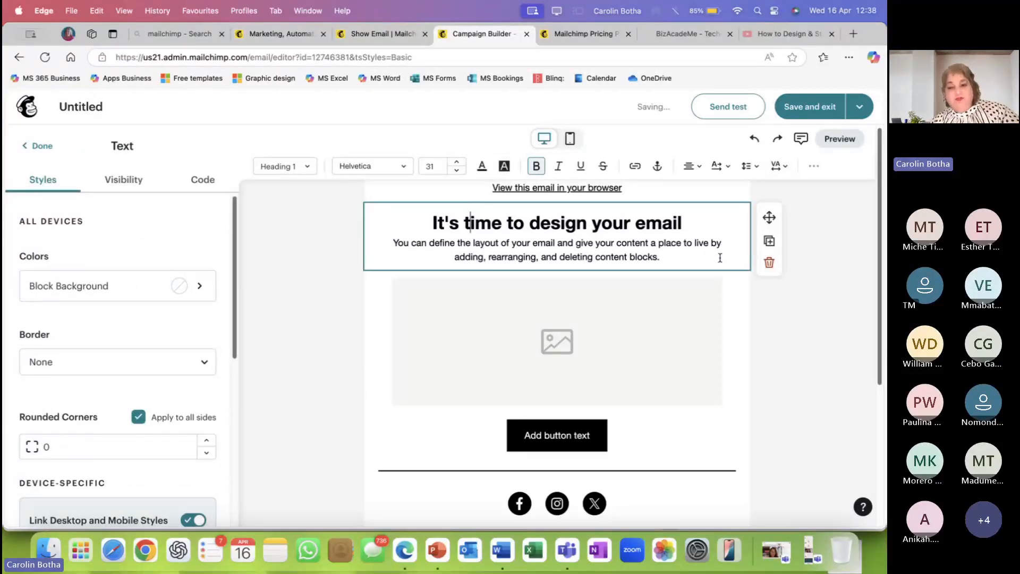
click(769, 263)
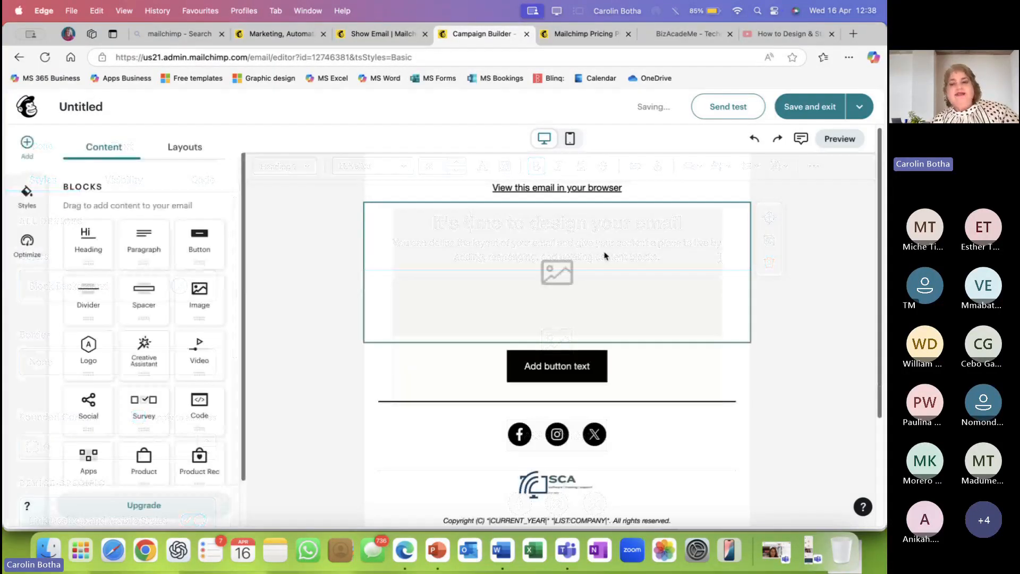
click(695, 275)
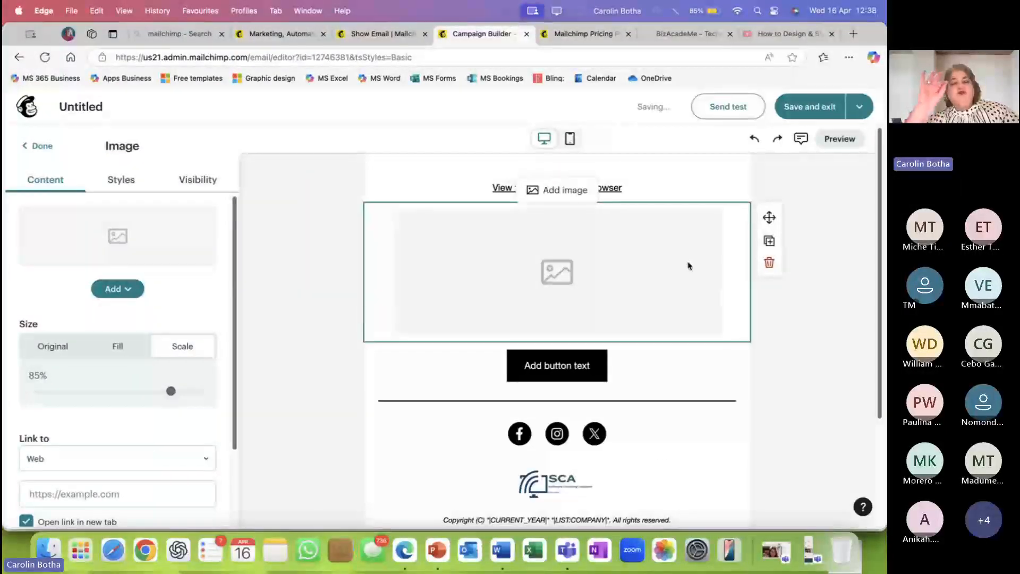
click(771, 266)
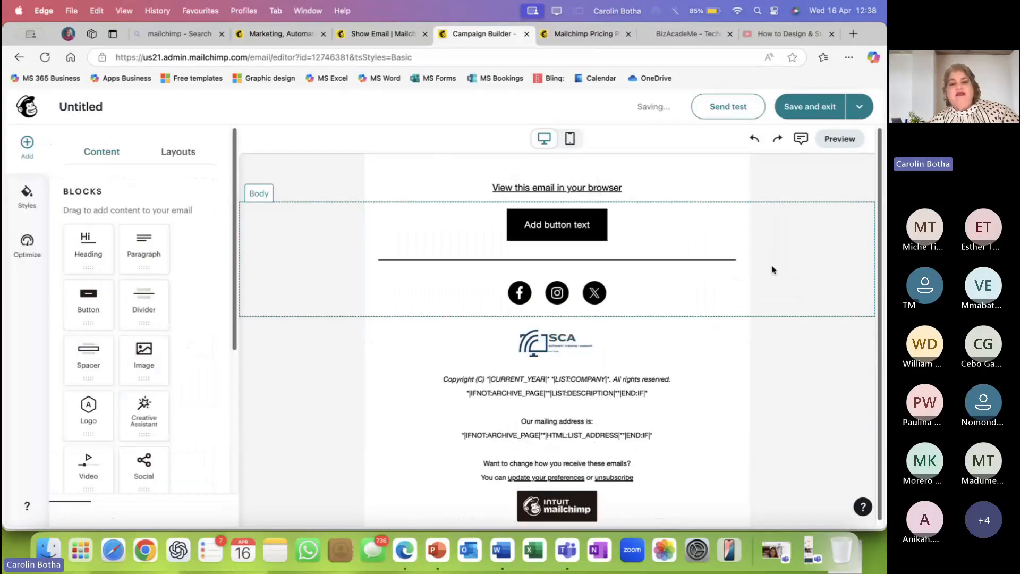
click(594, 228)
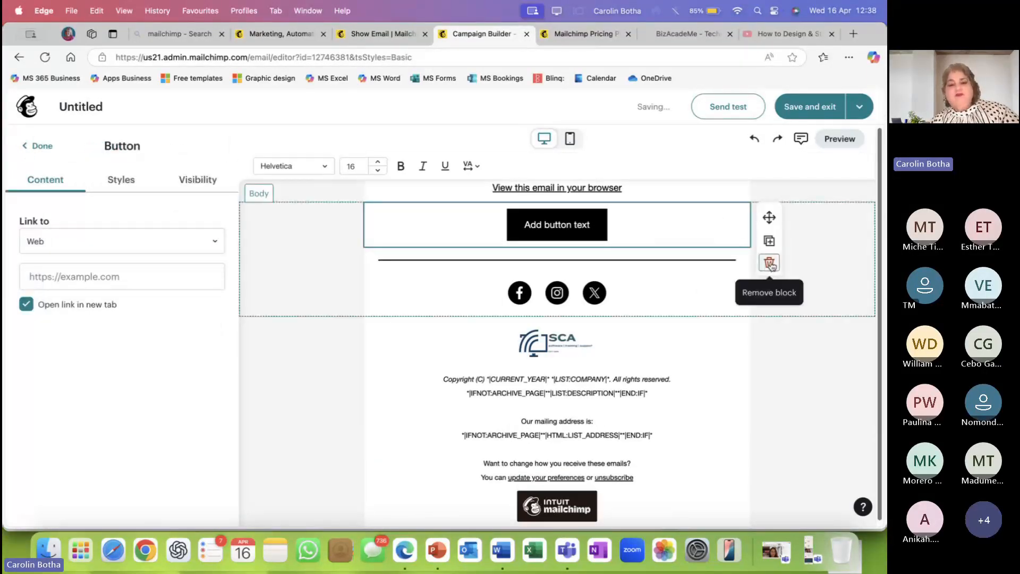
click(771, 266)
click(644, 255)
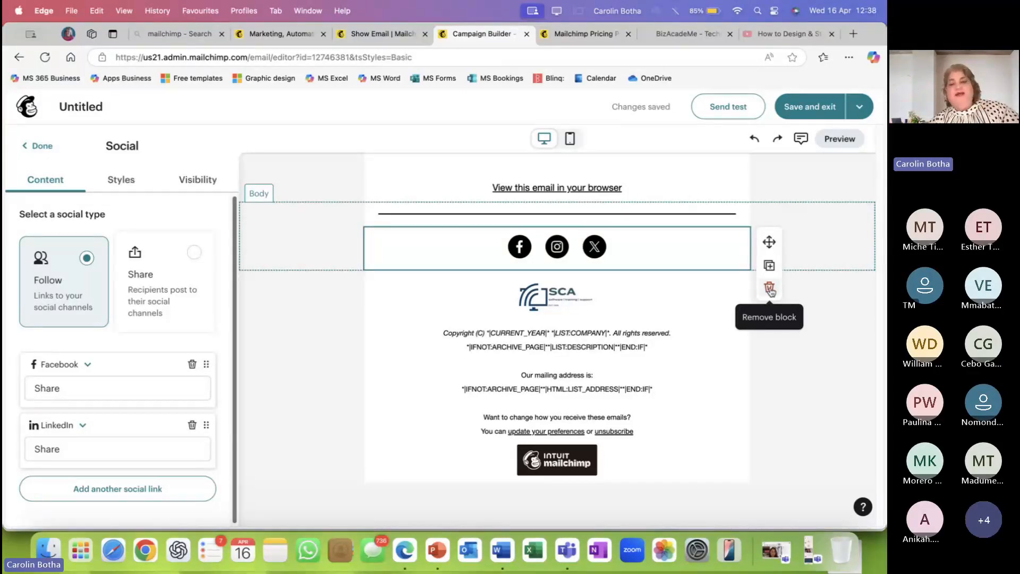
click(769, 288)
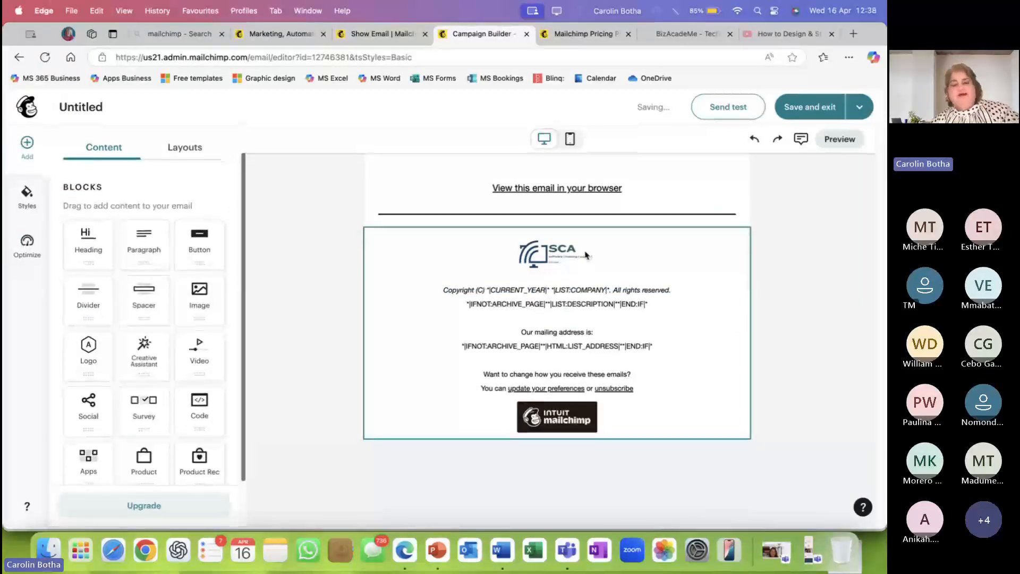
click(586, 255)
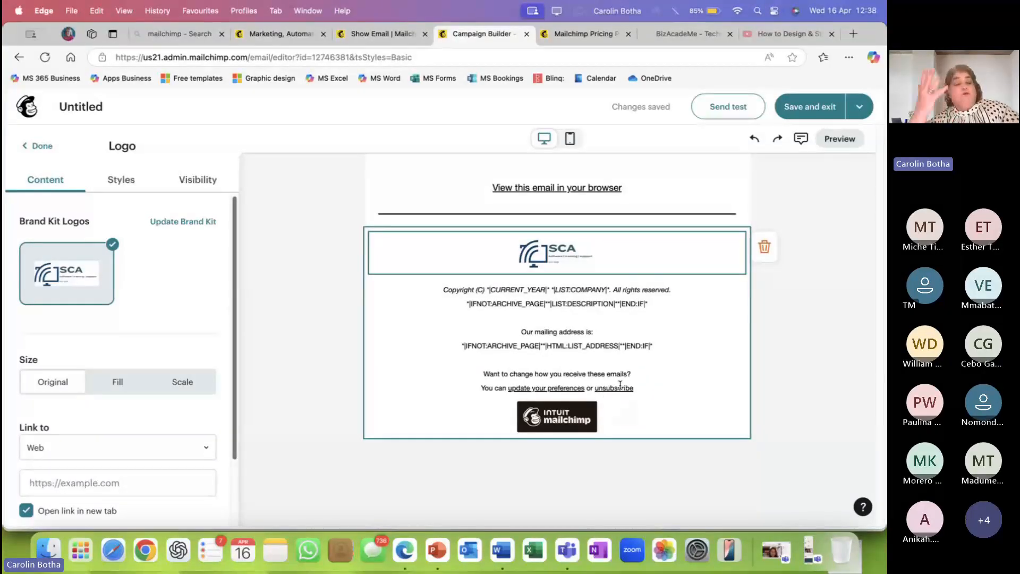
Select and deselect the footer text, then switch to the sent 'ChatGPT 101 - 24 August 2023' campaign preview.
click(646, 349)
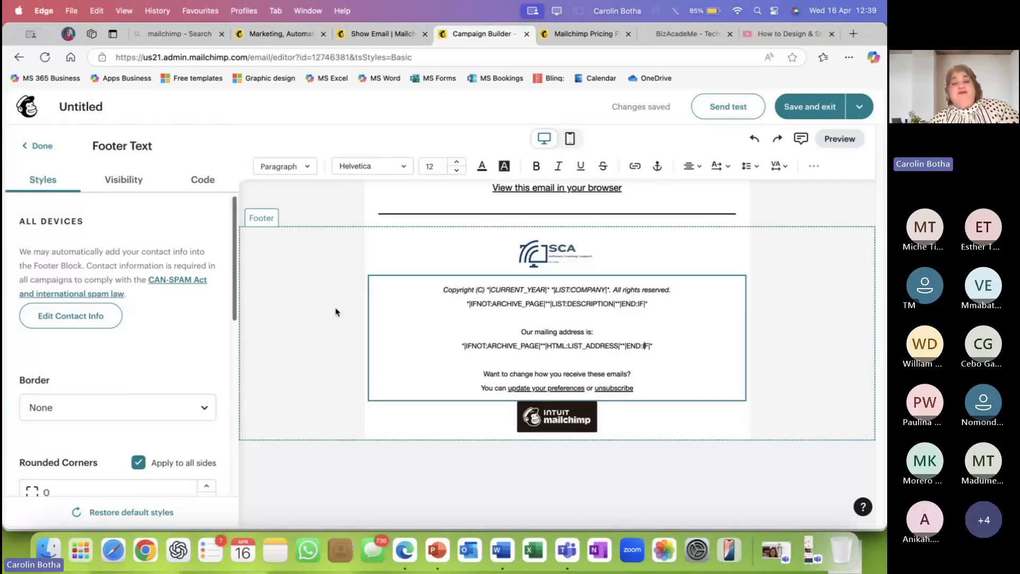
click(265, 269)
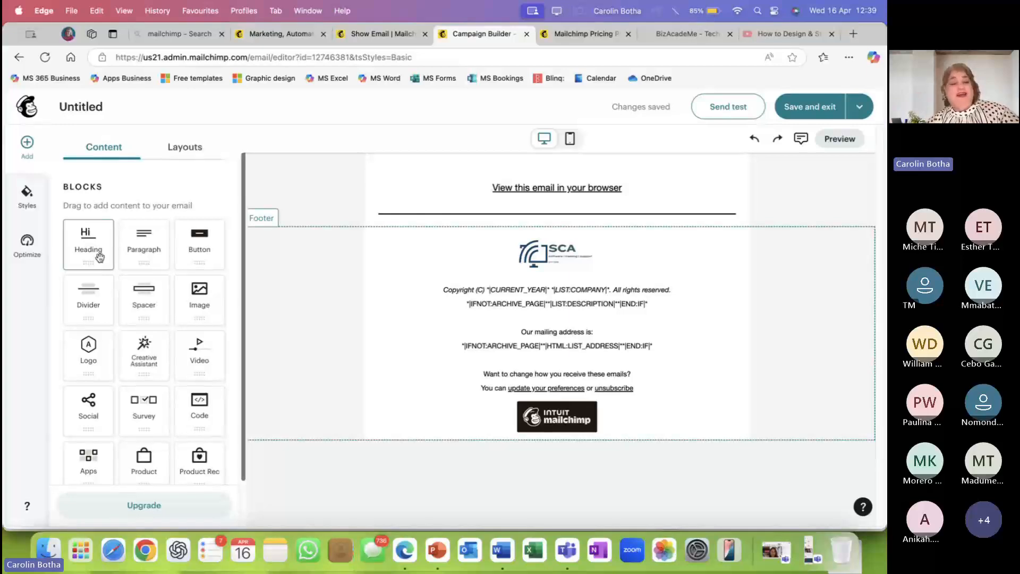
click(375, 35)
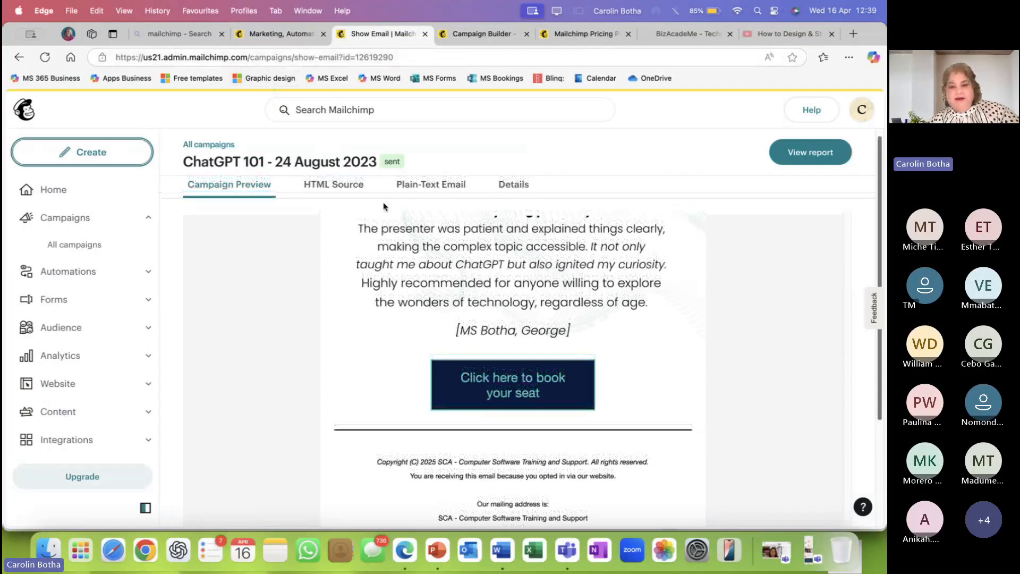
Scroll through the sent ChatGPT 101 email, then switch to the 'MailChimp & Sway' folder in Finder.
scroll(461, 296, up, 10)
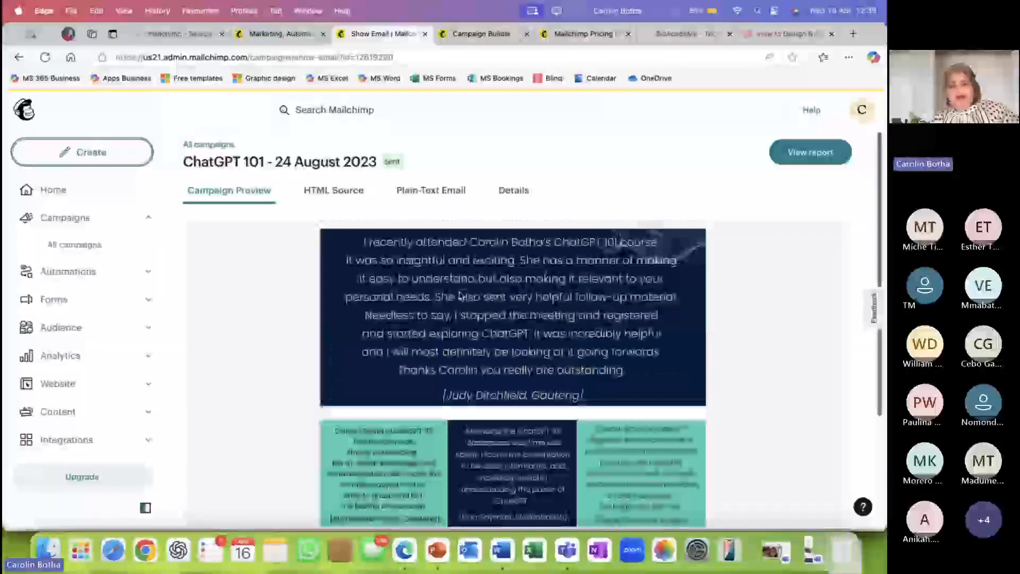
scroll(461, 296, up, 15)
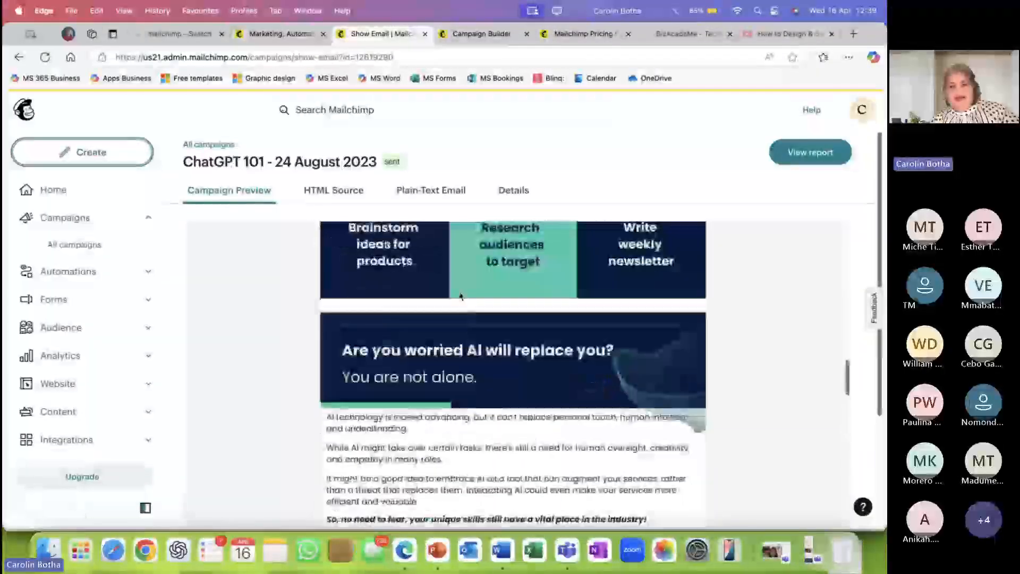
scroll(461, 295, up, 15)
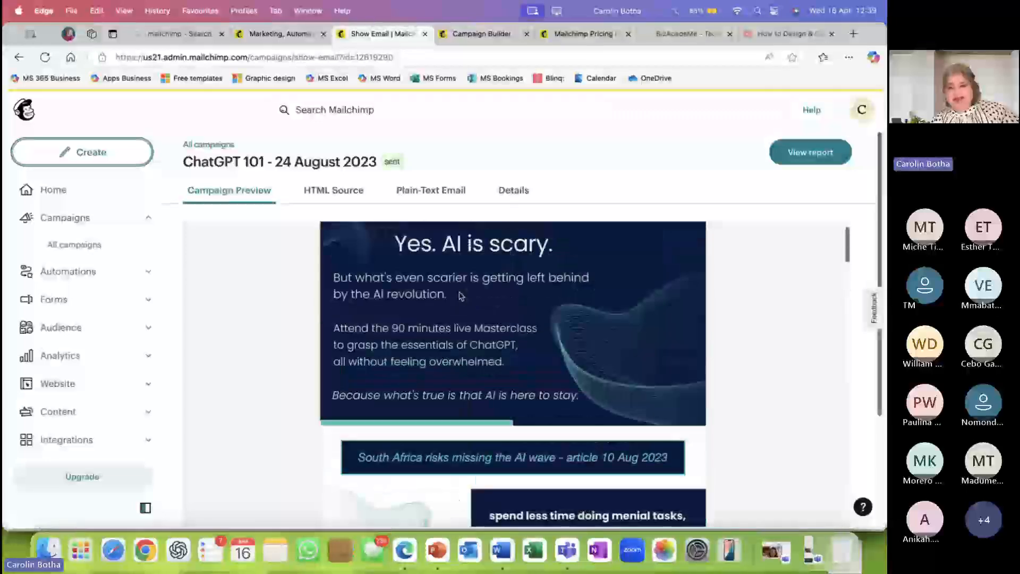
scroll(460, 295, down, 3)
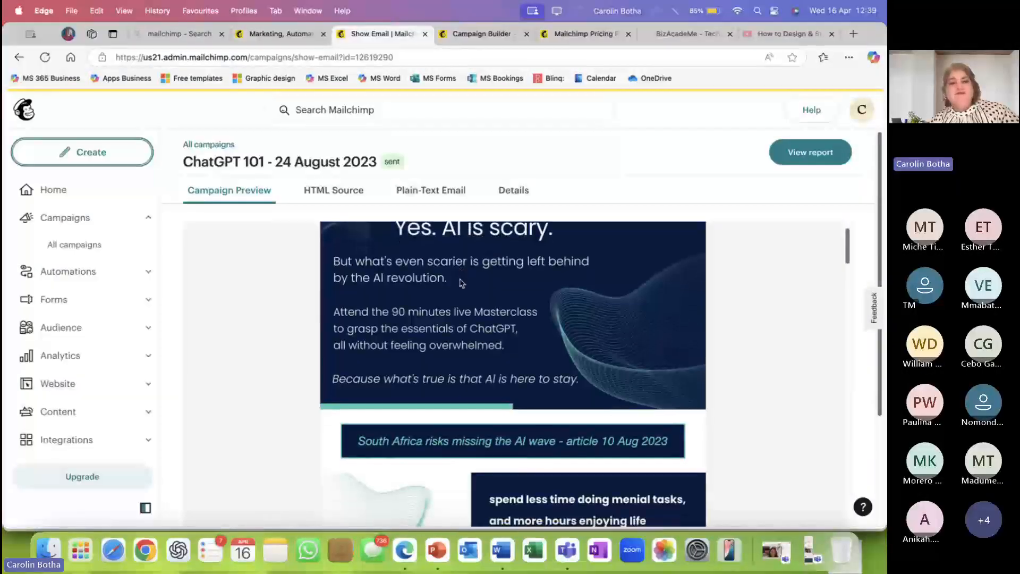
scroll(460, 283, down, 10)
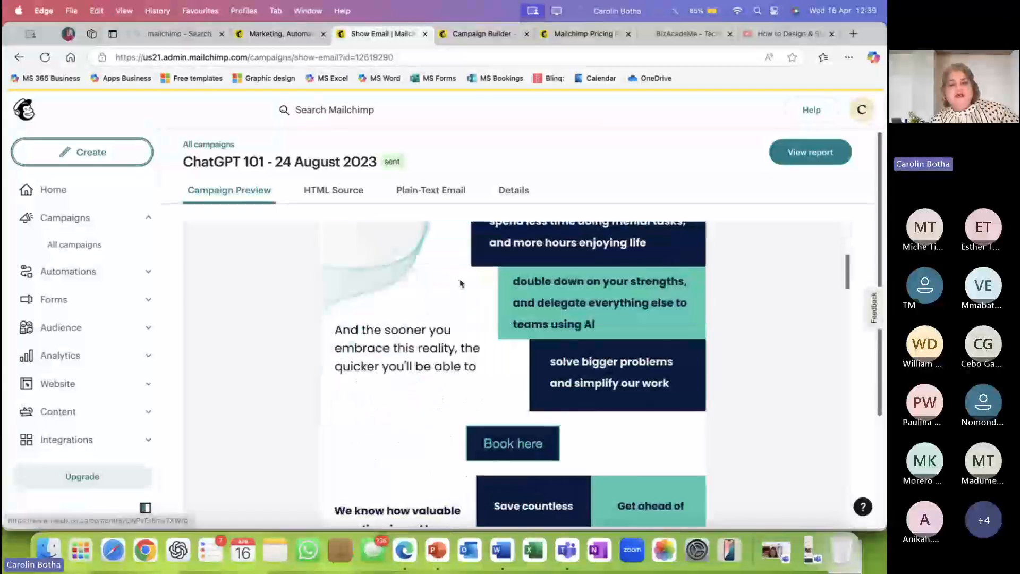
scroll(462, 283, up, 8)
scroll(461, 283, up, 3)
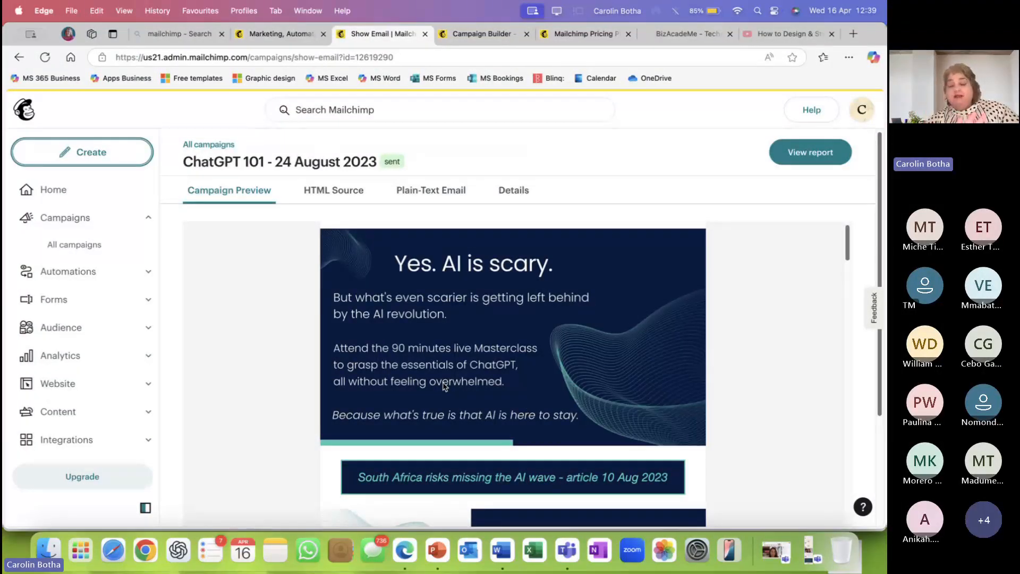
scroll(445, 386, down, 1)
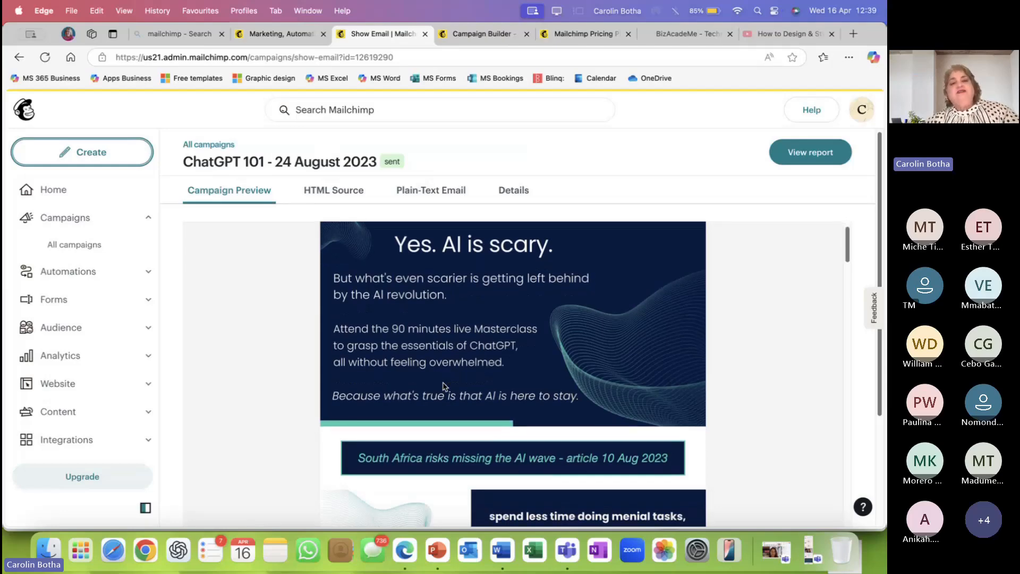
scroll(445, 387, down, 5)
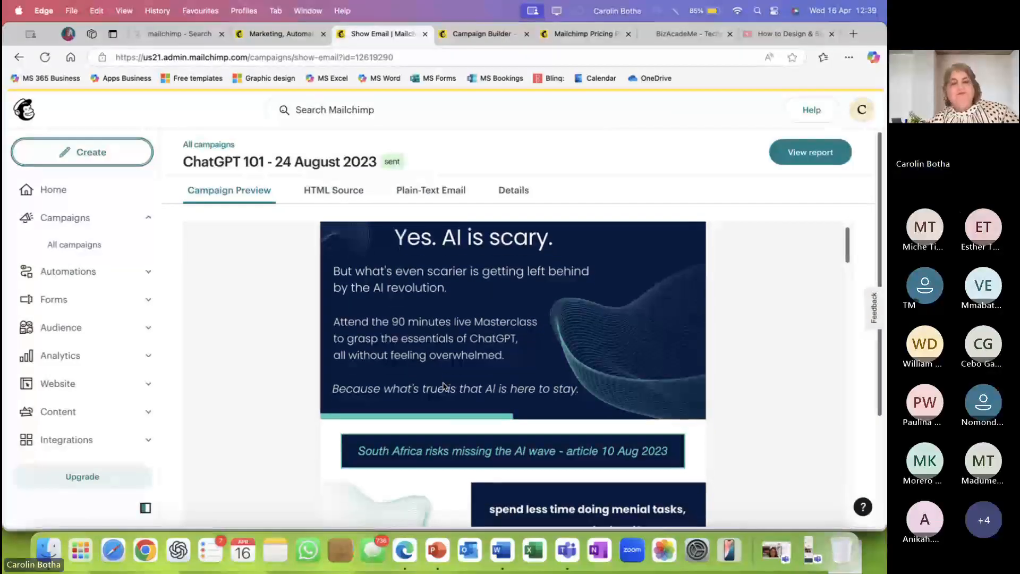
scroll(446, 387, up, 5)
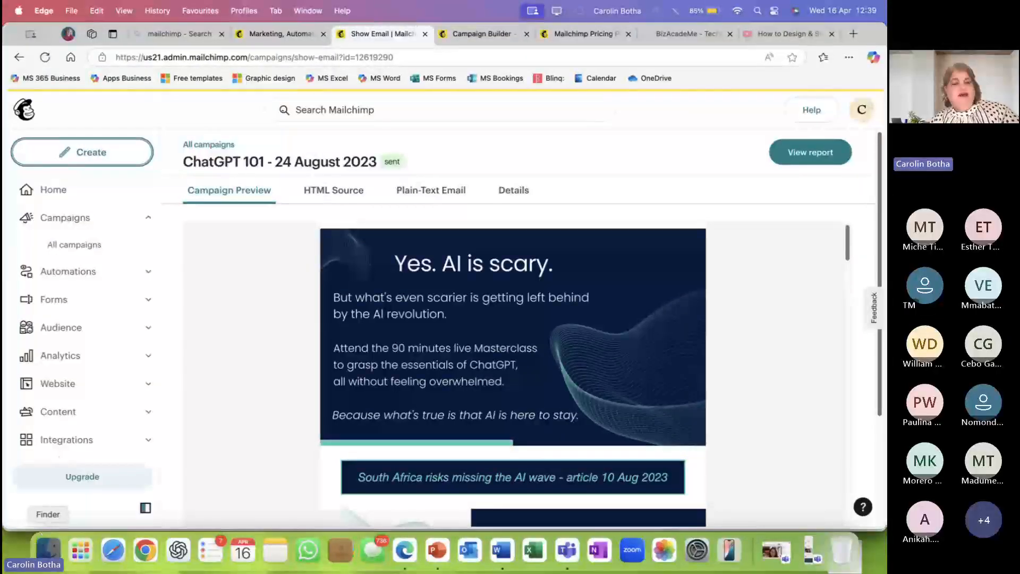
key(super+Tab)
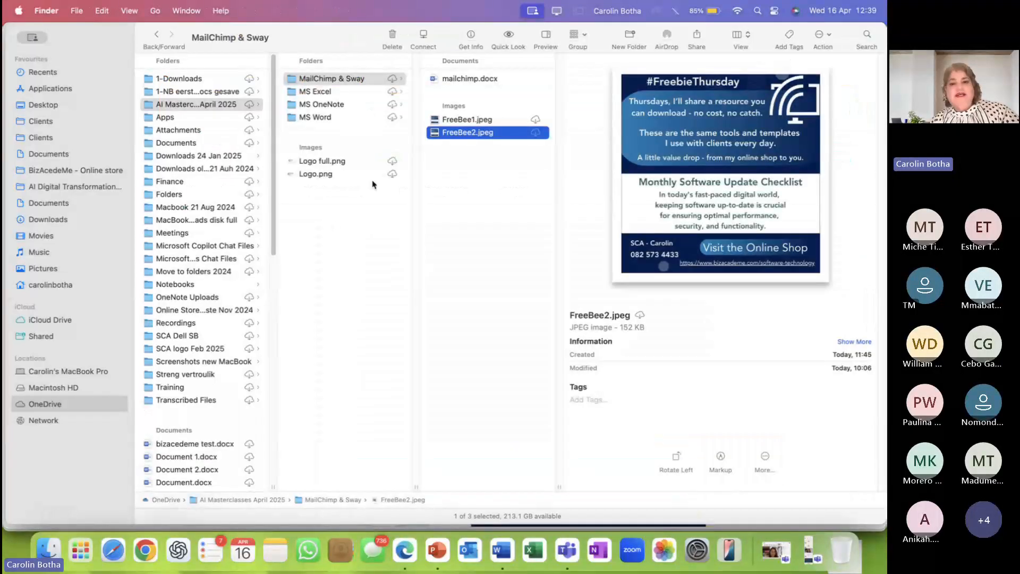
View FreeBee1.jpeg's #FreebieThursday graphic in Preview, then bring the Finder folder back to the front.
double_click(449, 121)
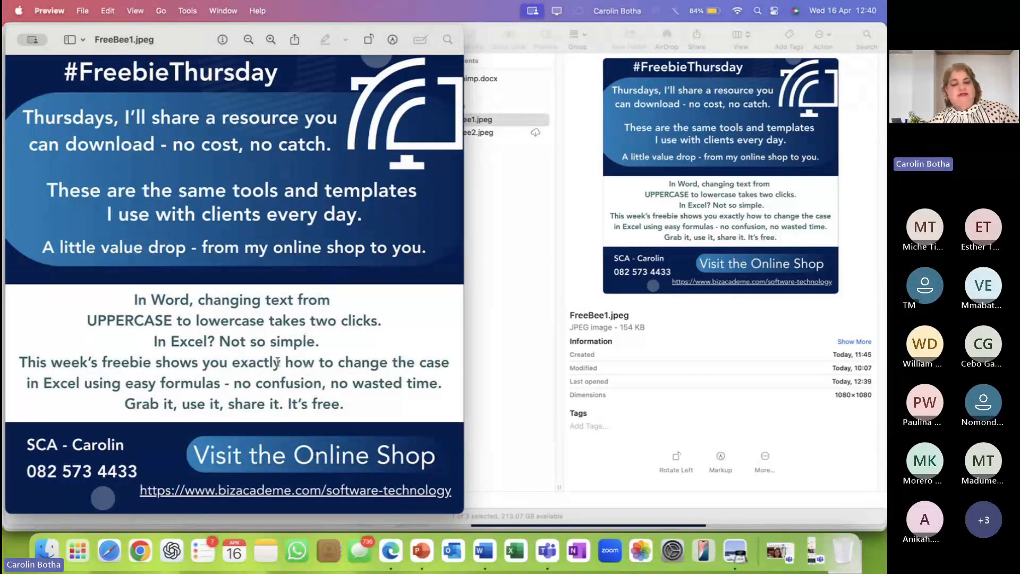
scroll(275, 359, down, 1)
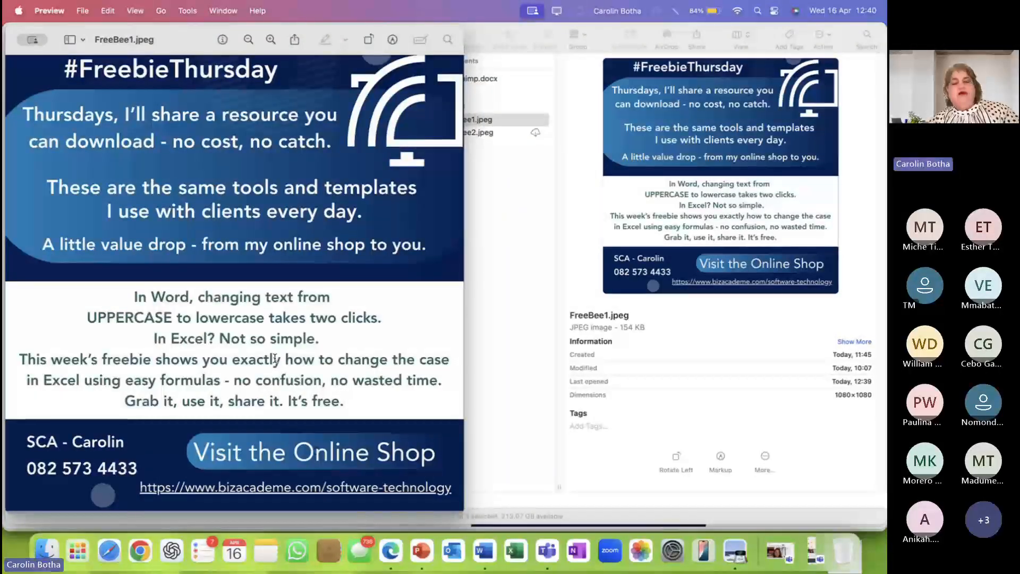
scroll(274, 359, up, 1)
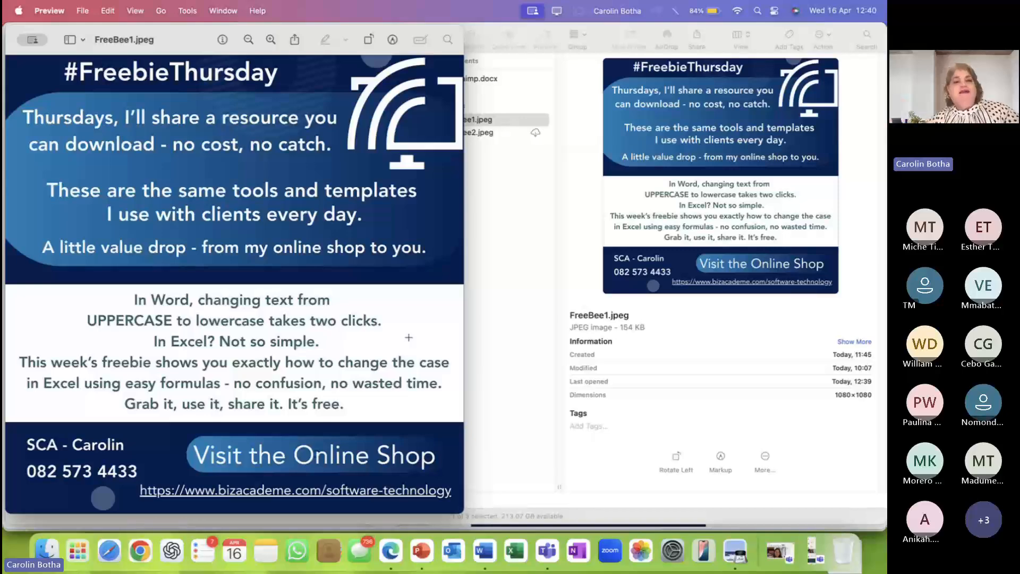
click(524, 173)
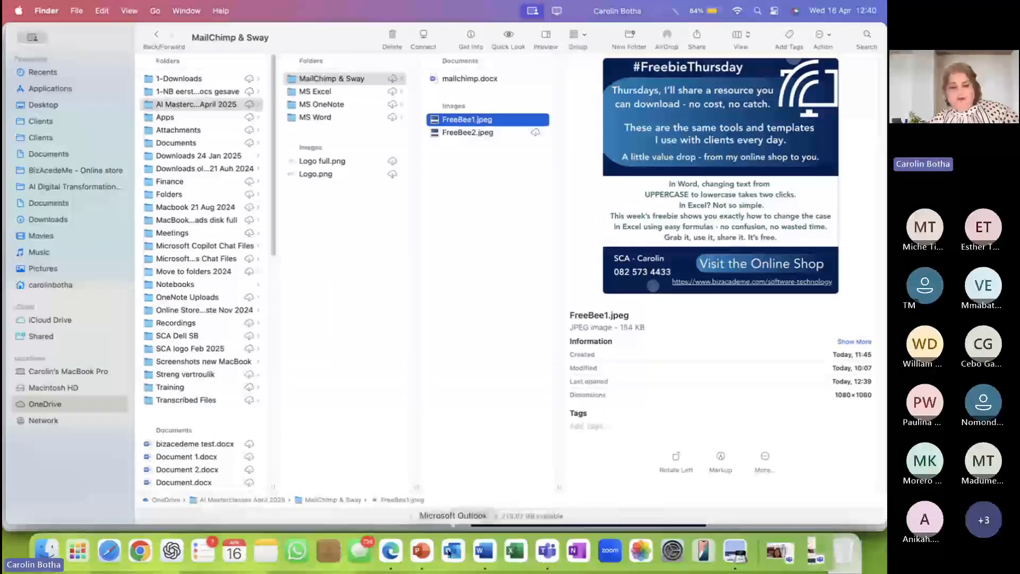
Scroll the sent campaign preview, then return to the Untitled draft in the Campaign Builder.
click(391, 551)
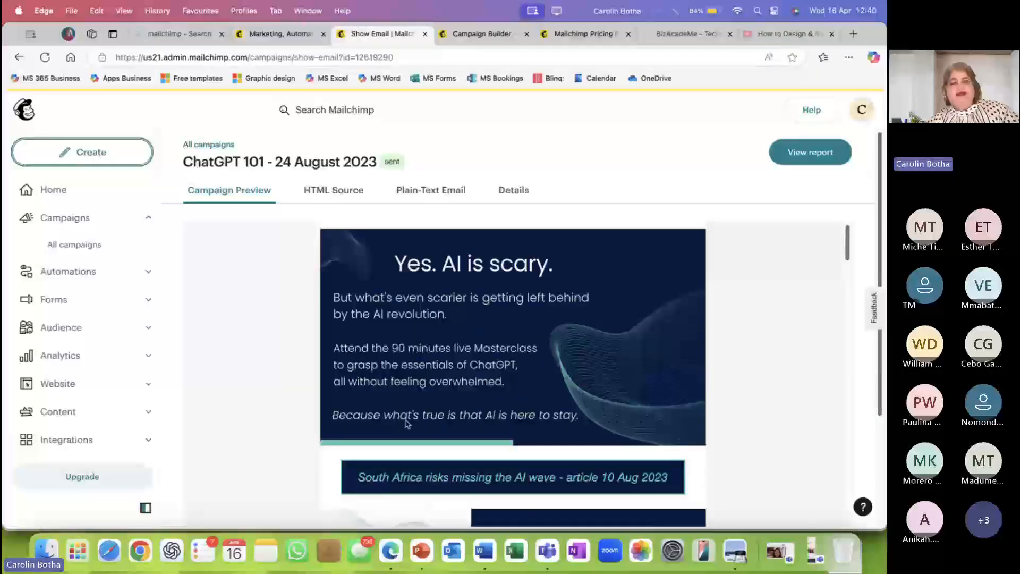
scroll(475, 375, down, 1)
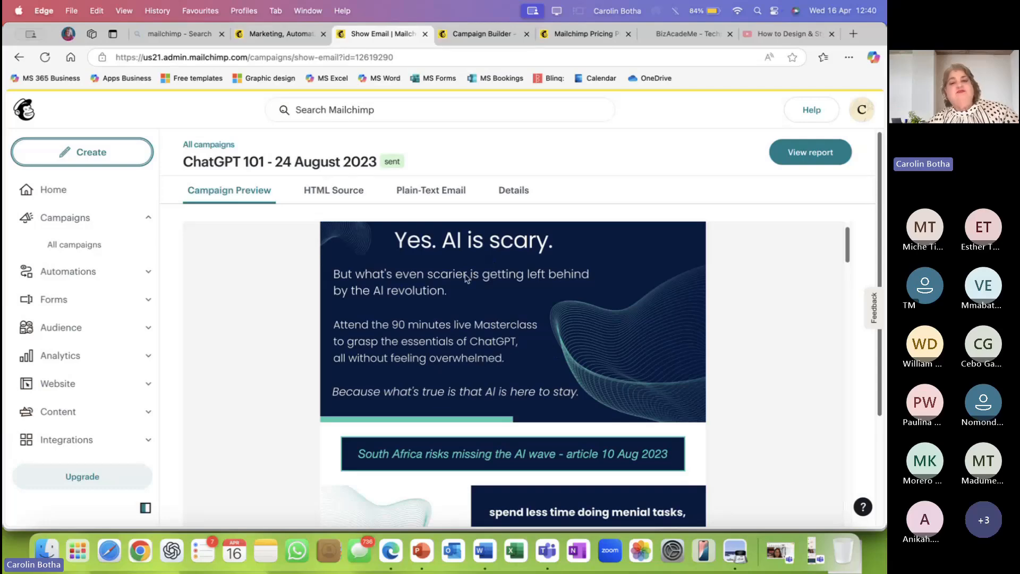
scroll(476, 374, down, 5)
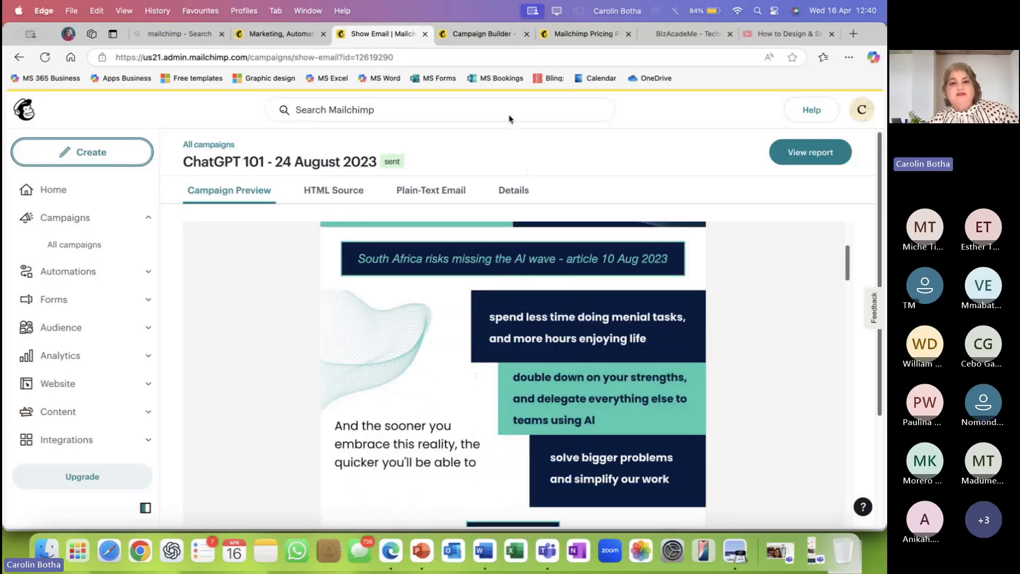
click(485, 35)
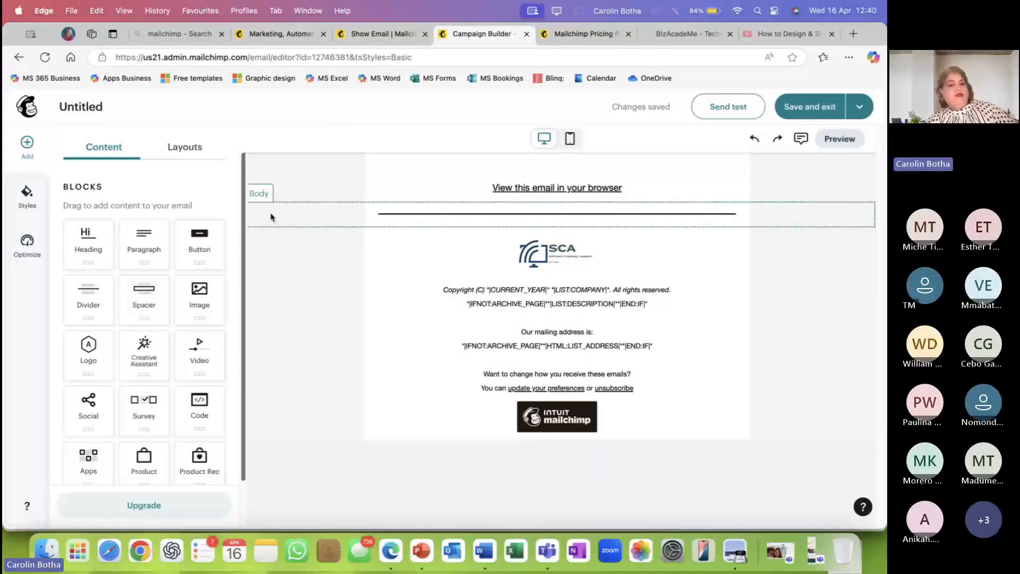
Insert a Heading block above the SCA logo with the text 'Stuff for free'.
drag(92, 253, 541, 235)
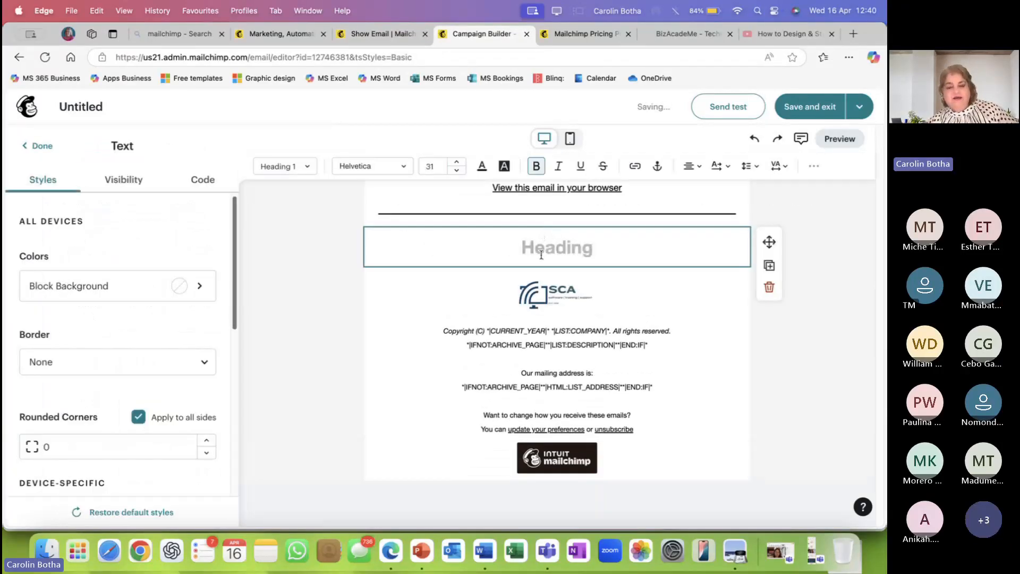
text(S)
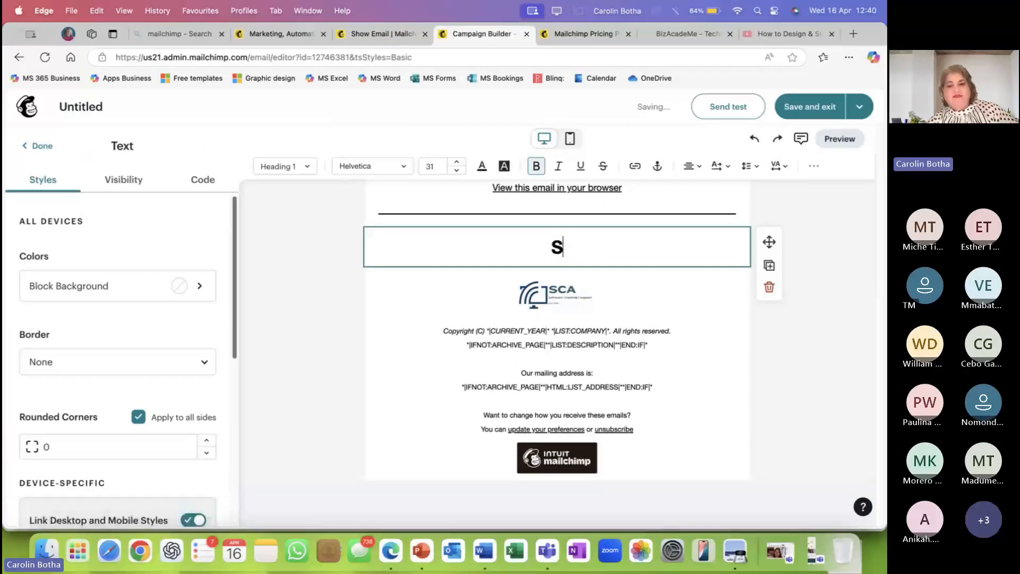
text(tuff for )
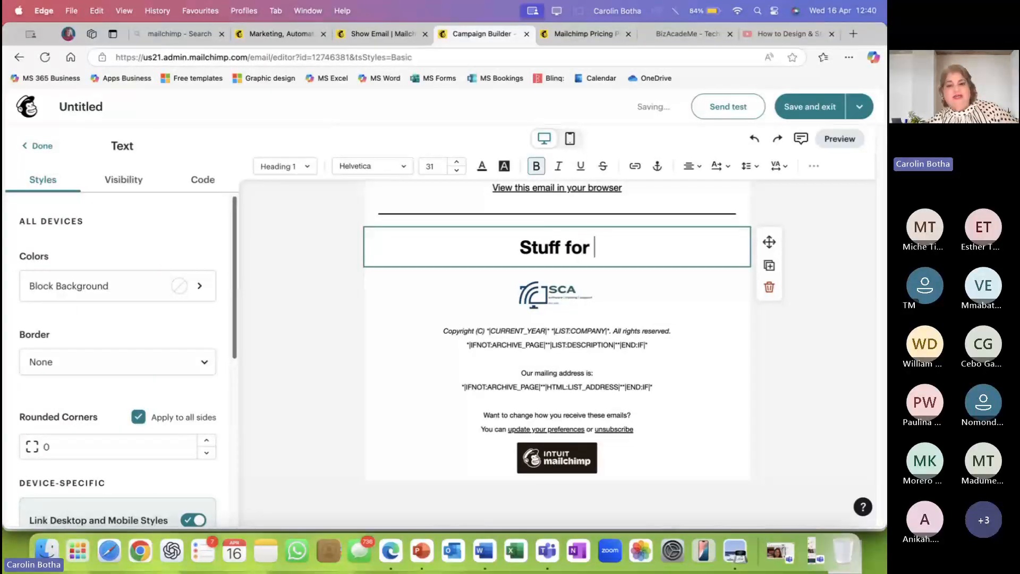
text(free)
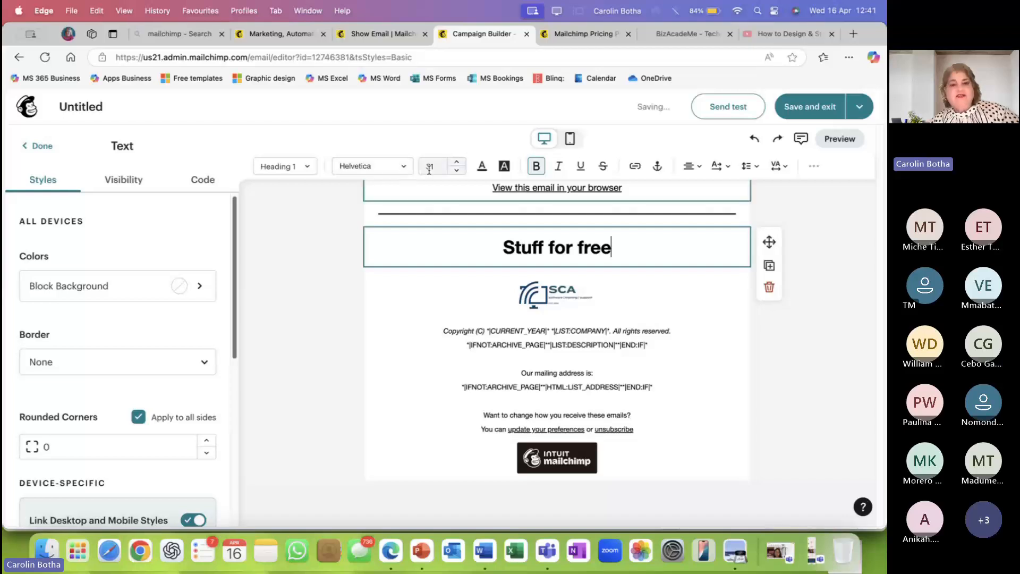
click(402, 166)
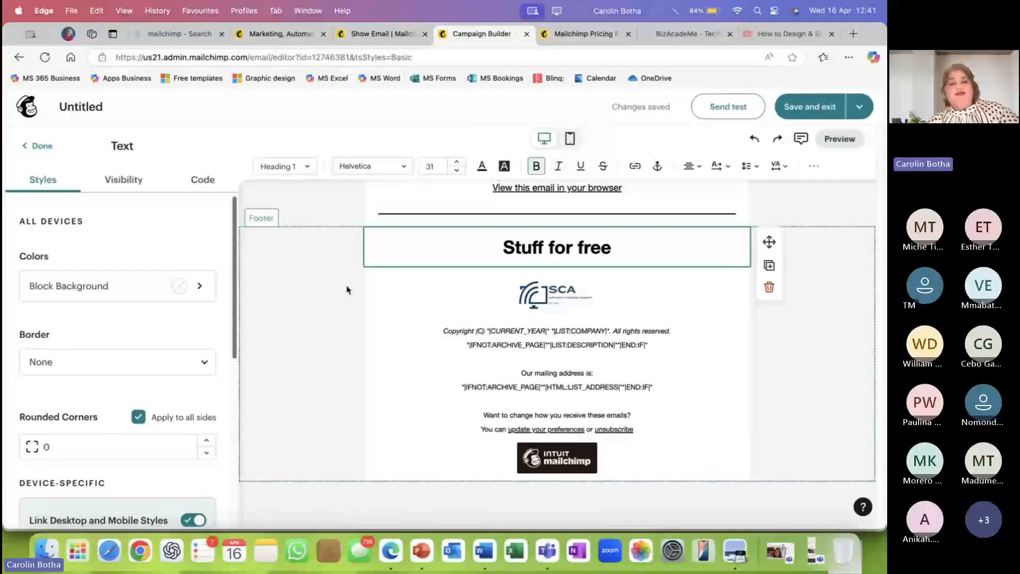
click(266, 255)
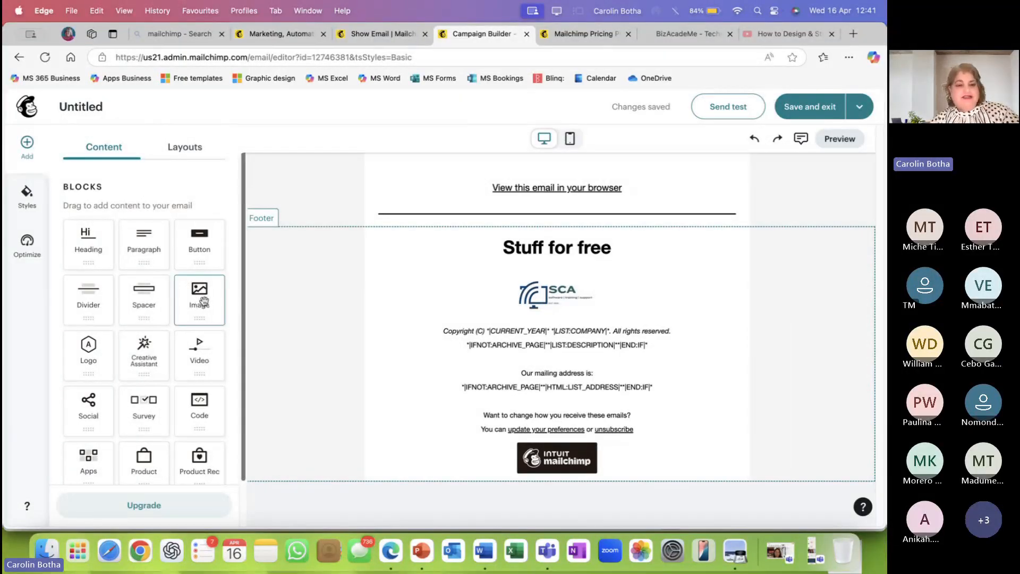
Add an image block below the heading and start uploading an image from the computer.
drag(204, 302, 559, 279)
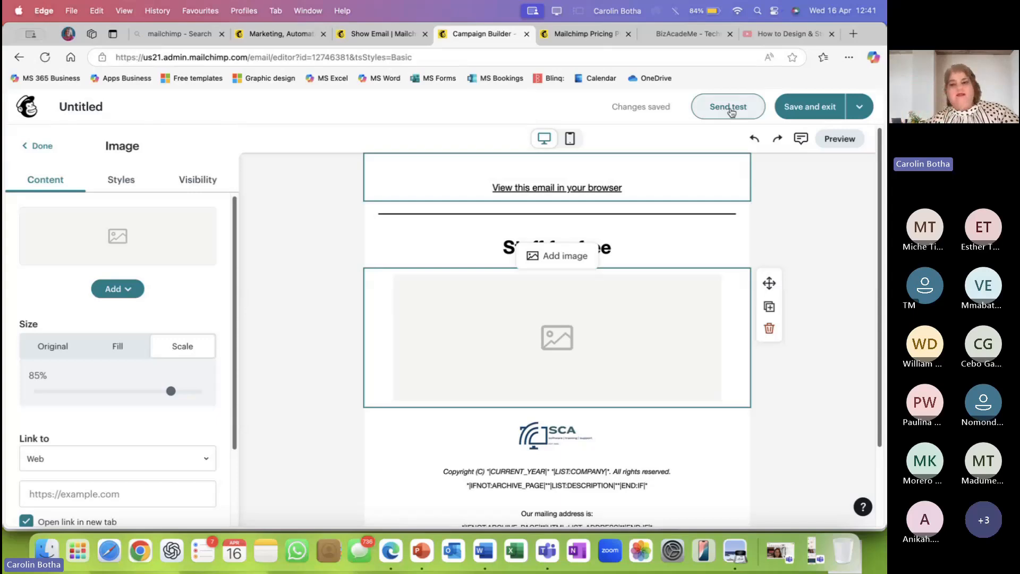
click(131, 293)
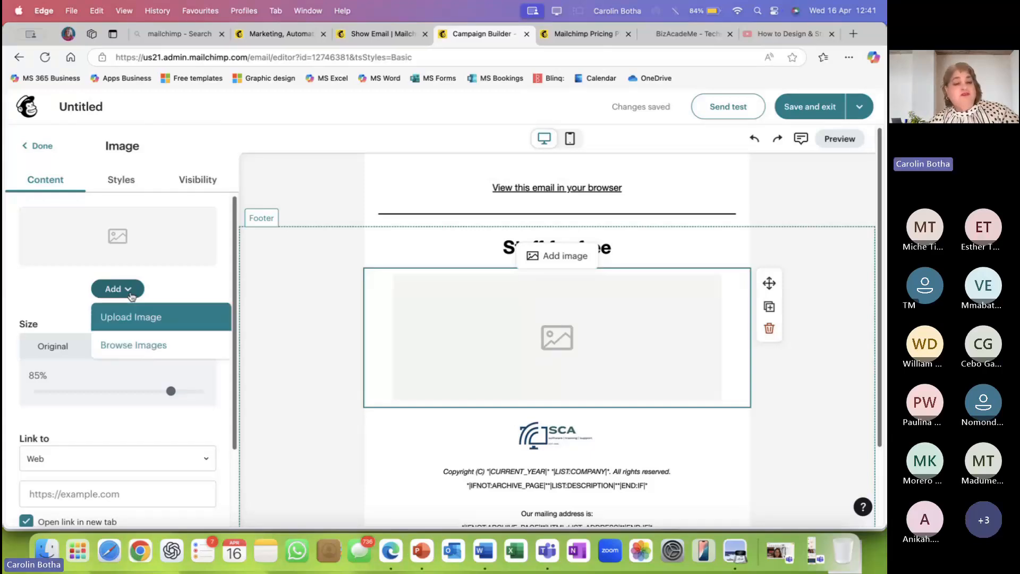
click(142, 319)
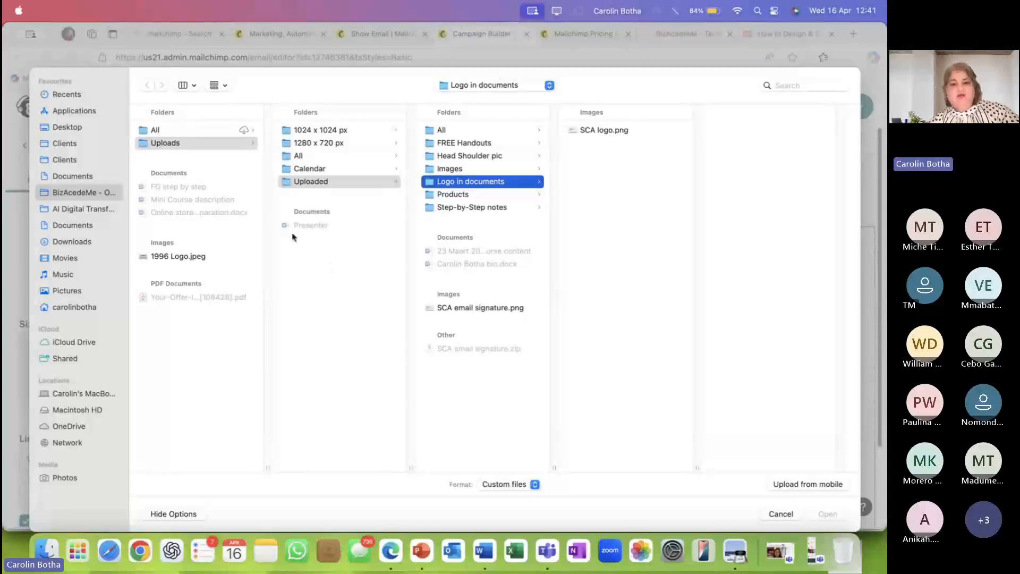
click(74, 211)
click(250, 132)
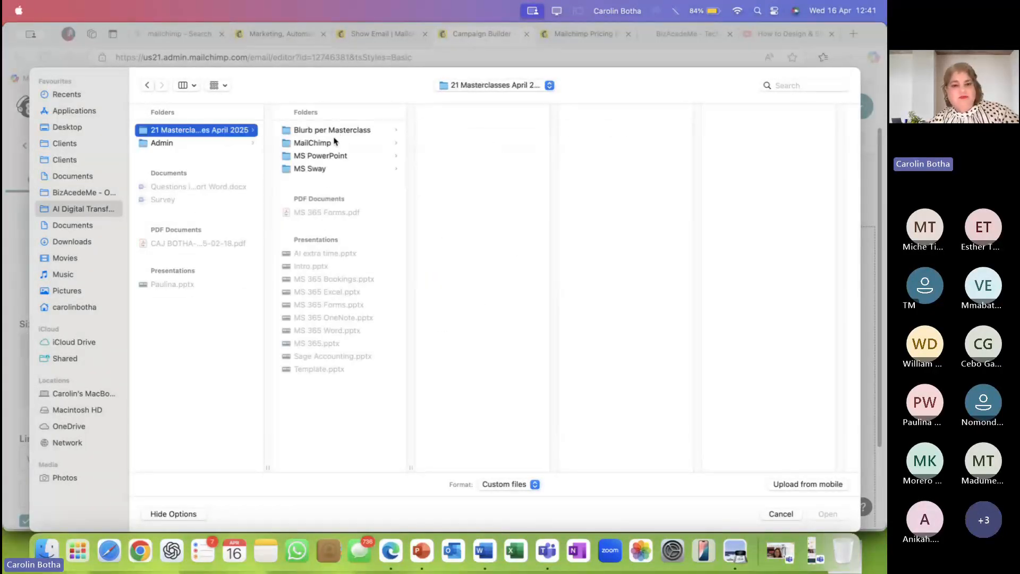
click(318, 144)
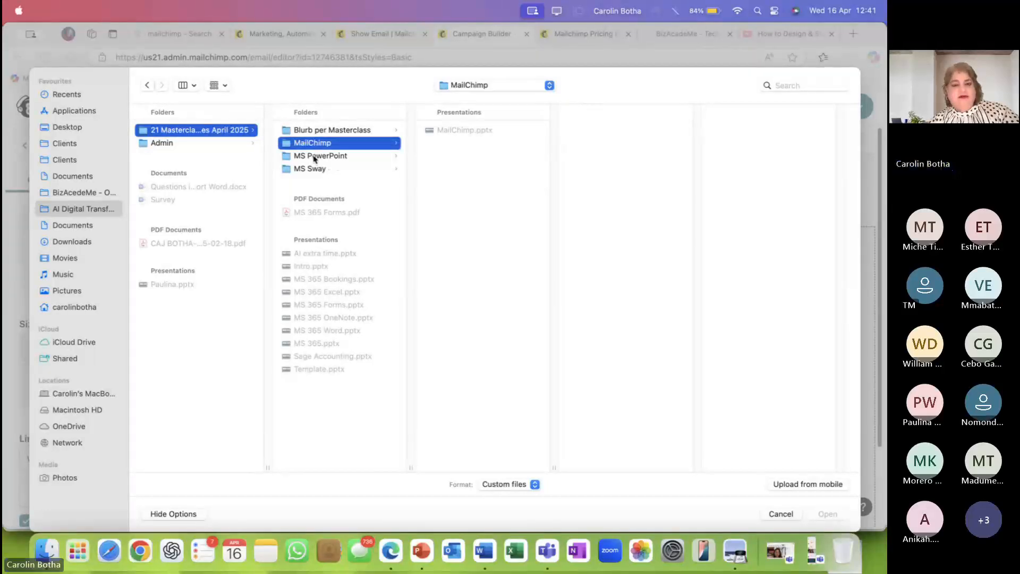
click(315, 158)
click(313, 170)
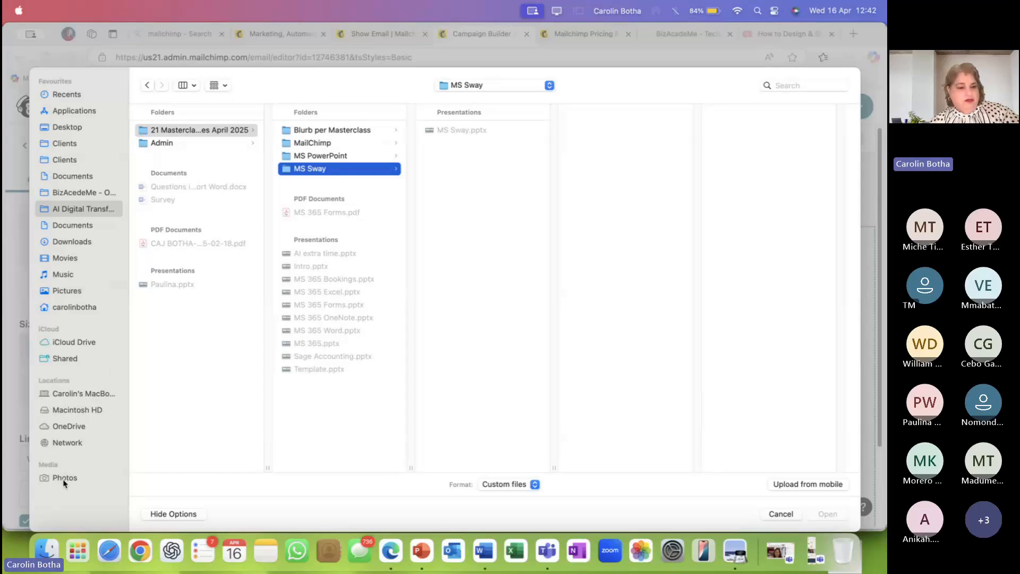
Browse OneDrive to the 'MailChimp & Sway' folder and upload FreeBee1.jpeg into the block.
click(71, 427)
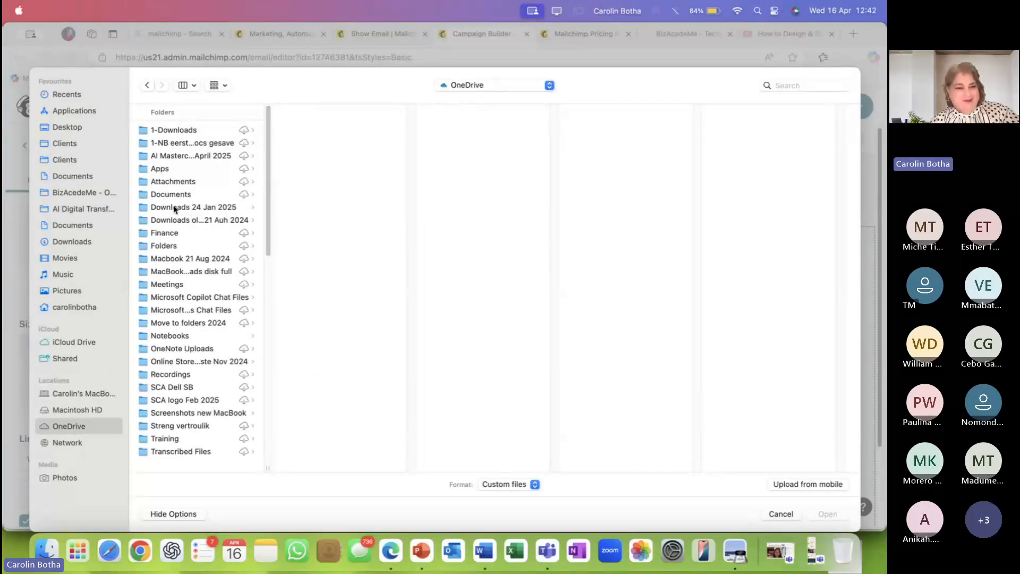
click(173, 160)
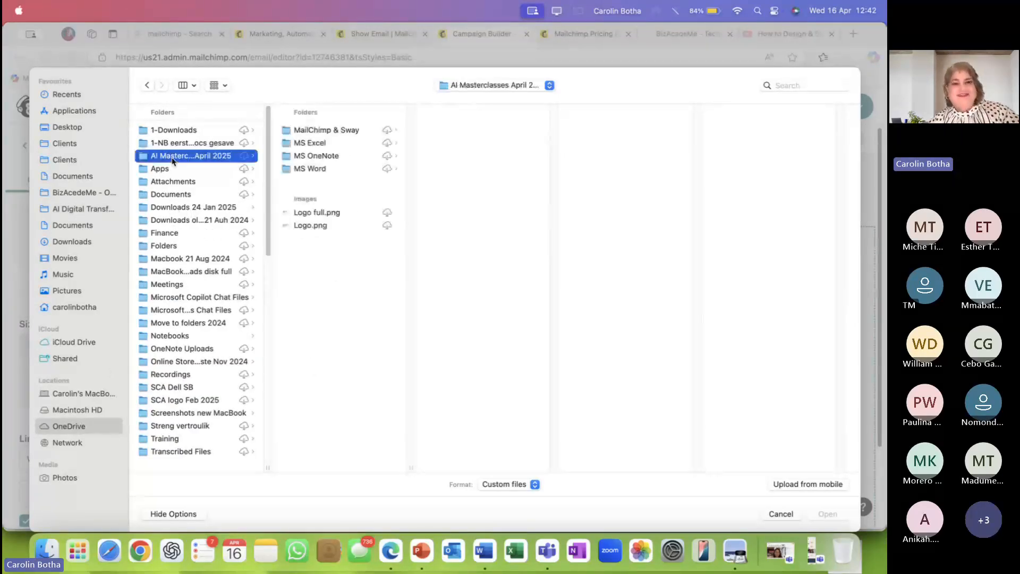
click(334, 133)
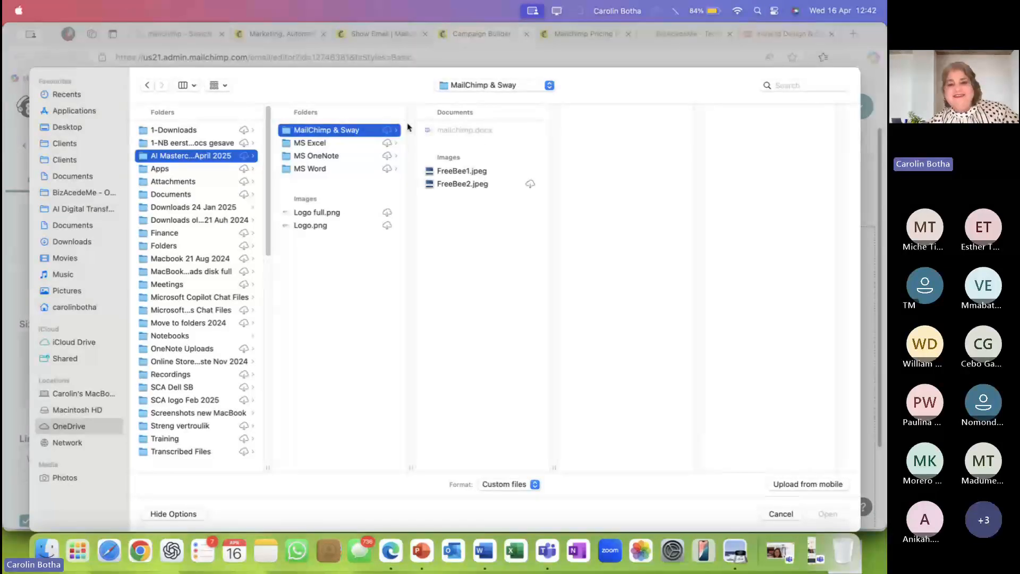
click(462, 172)
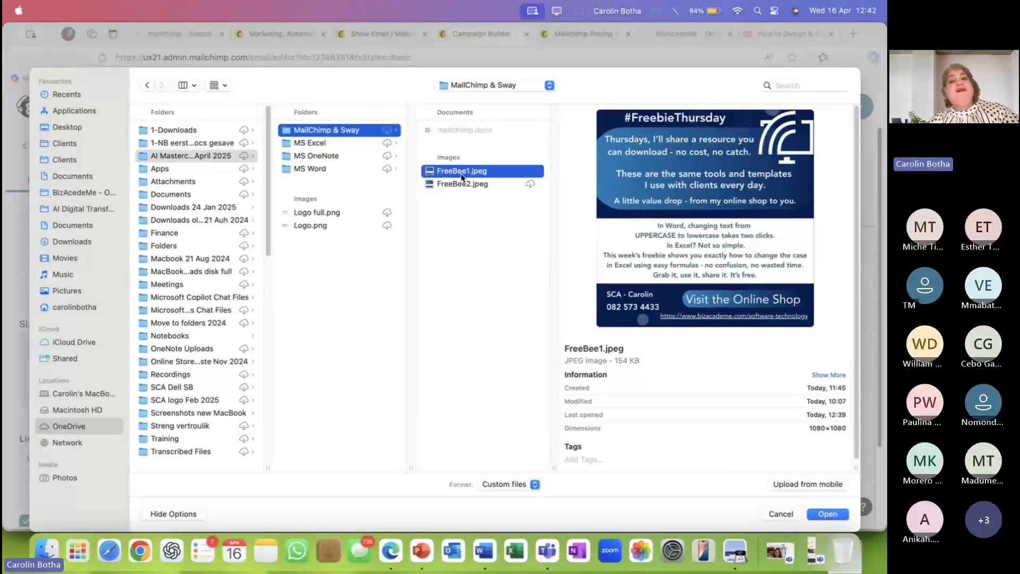
click(837, 513)
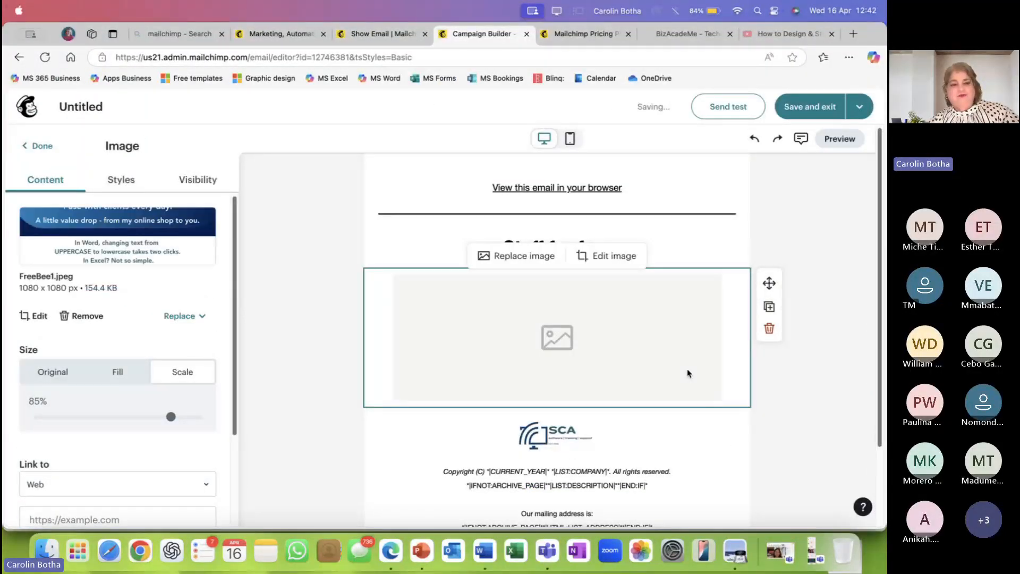
Deselect the uploaded #FreebieThursday image and scroll the draft down to the footer logo.
scroll(664, 370, down, 5)
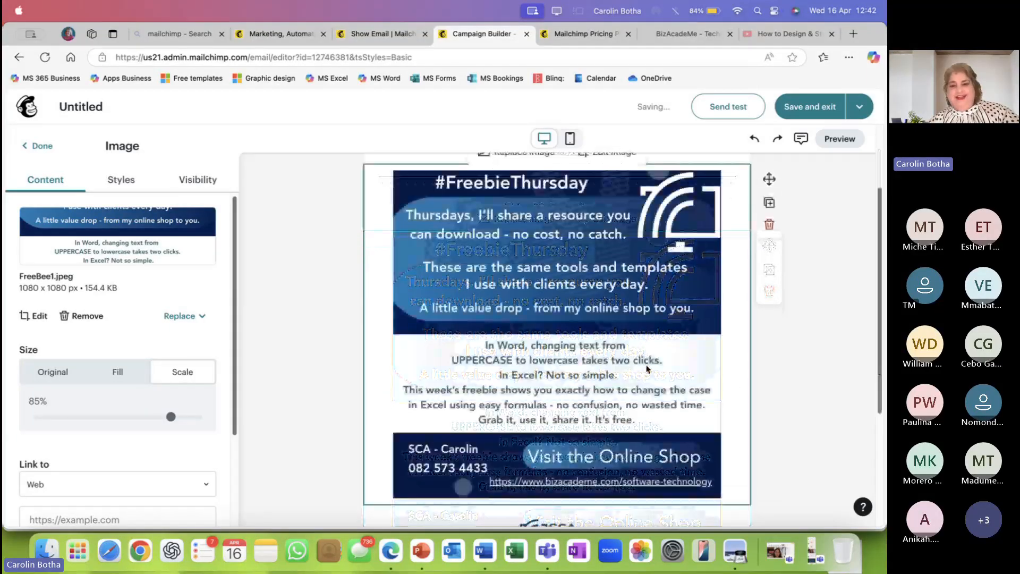
scroll(647, 368, down, 5)
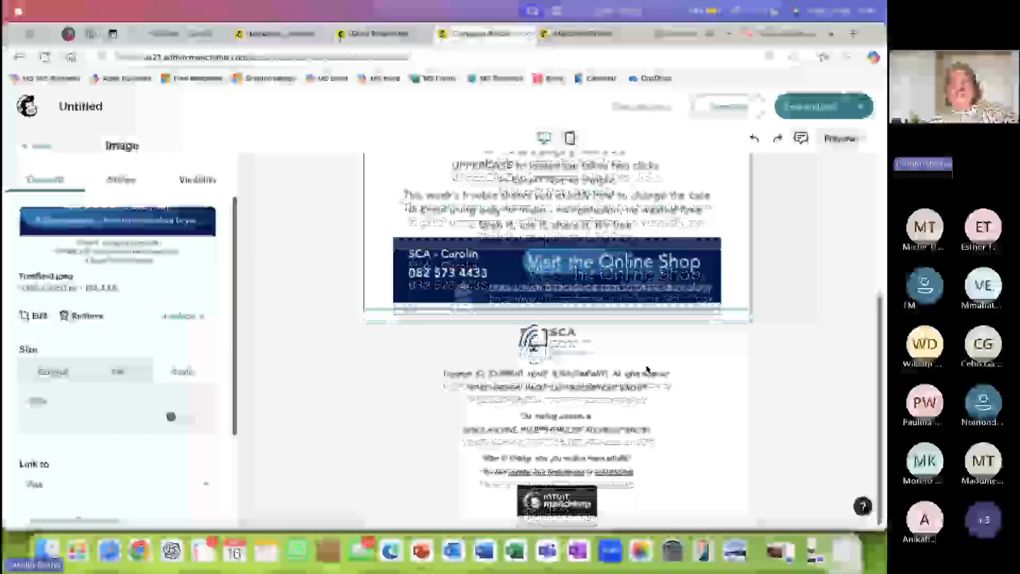
scroll(647, 368, up, 2)
scroll(647, 368, up, 8)
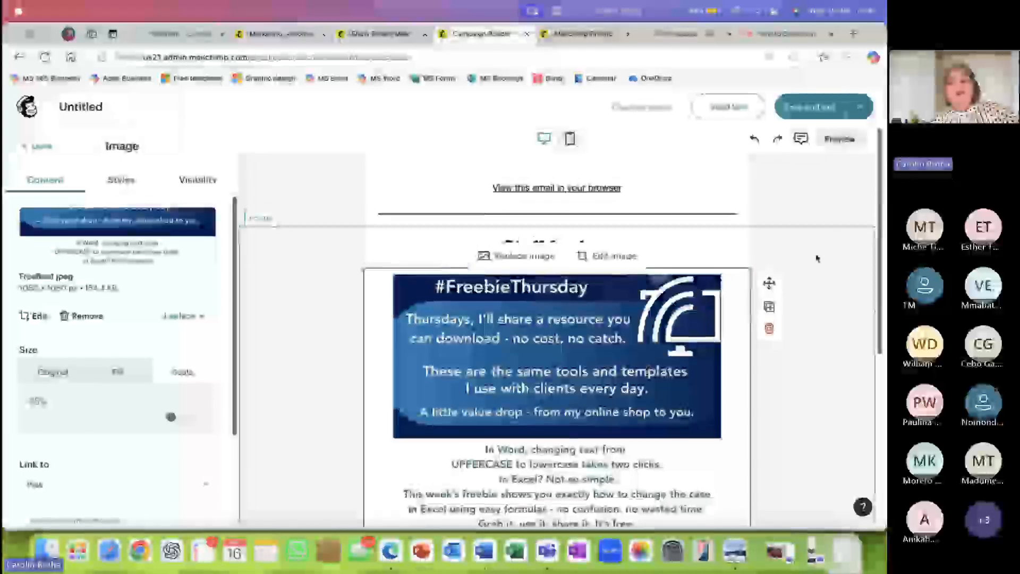
click(813, 226)
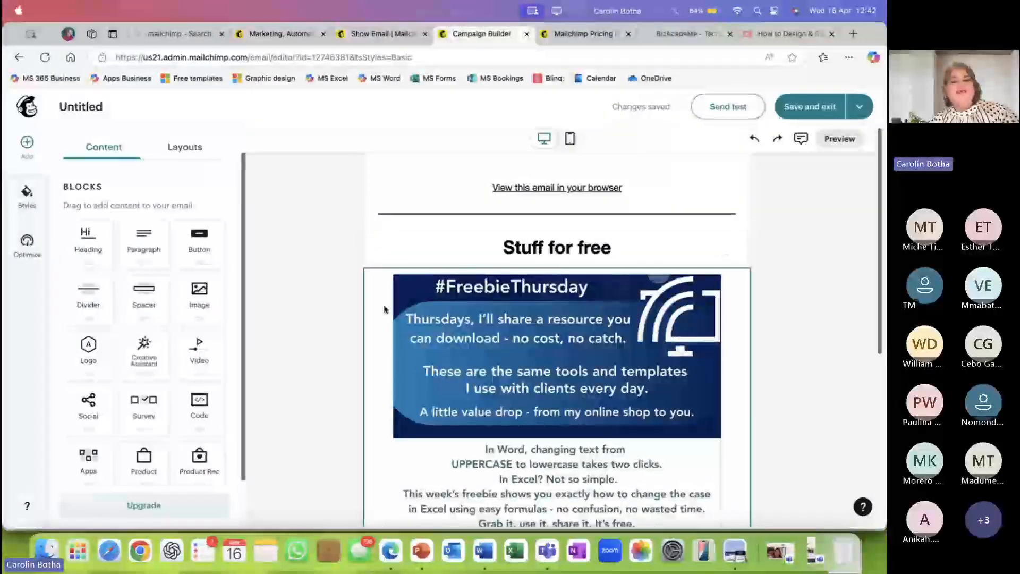
scroll(534, 283, down, 2)
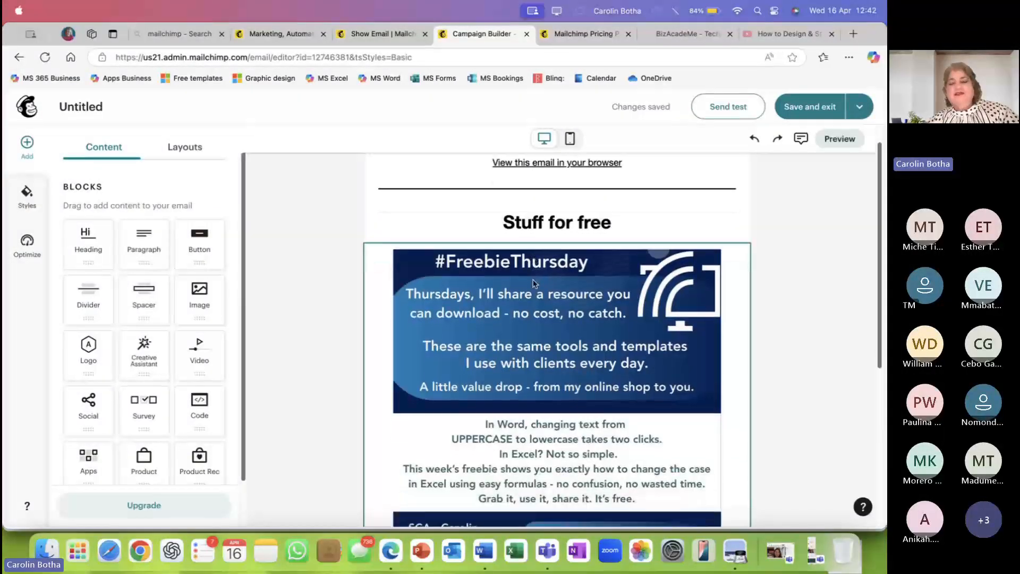
scroll(534, 283, down, 6)
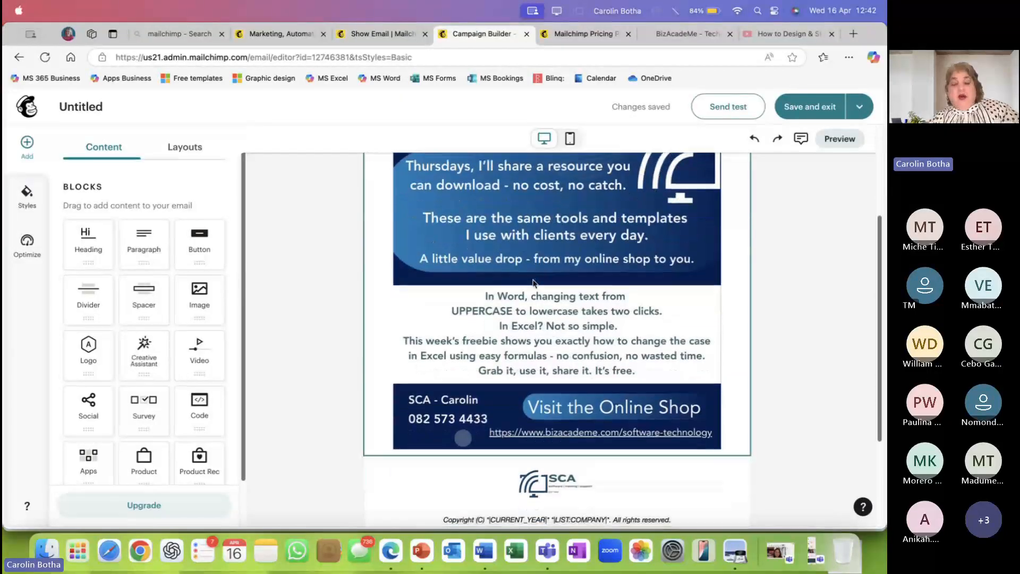
scroll(534, 283, down, 1)
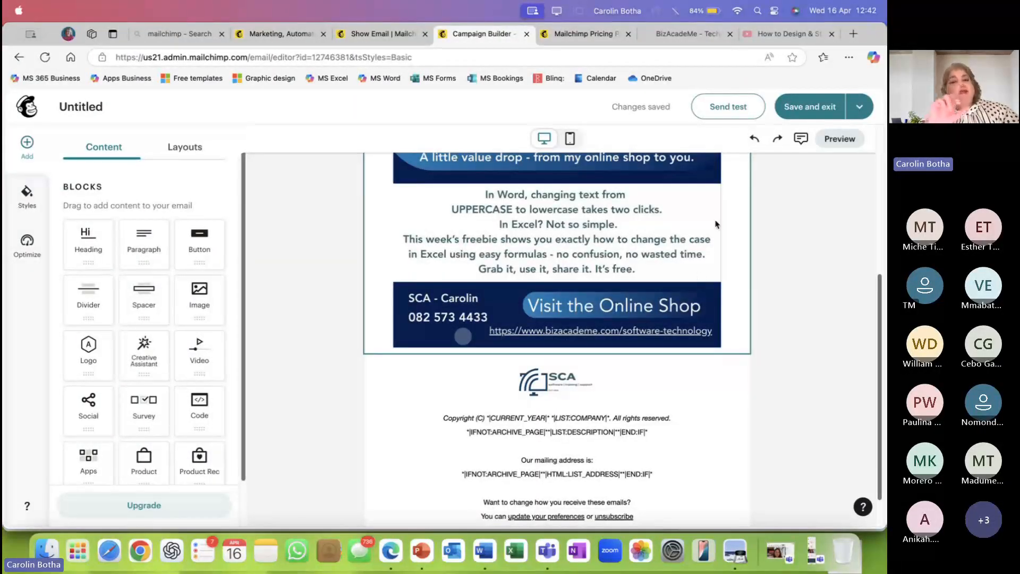
click(839, 139)
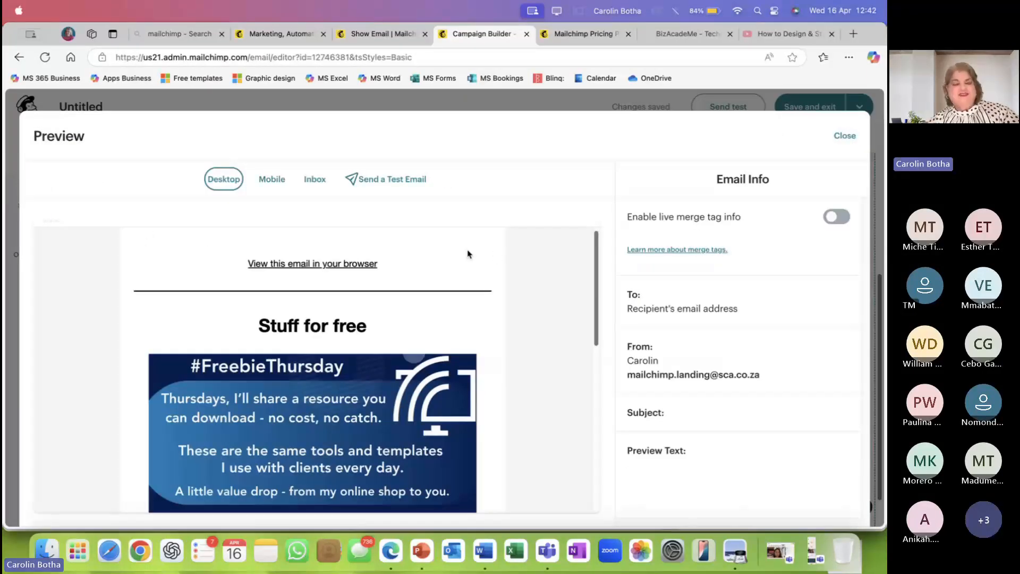
scroll(468, 253, down, 3)
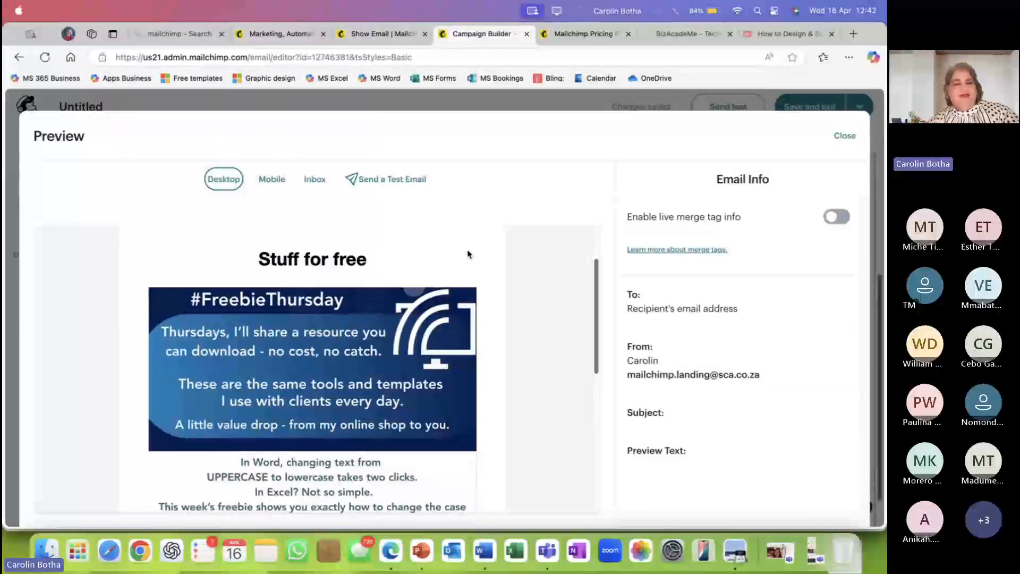
scroll(468, 254, down, 1)
scroll(308, 313, down, 9)
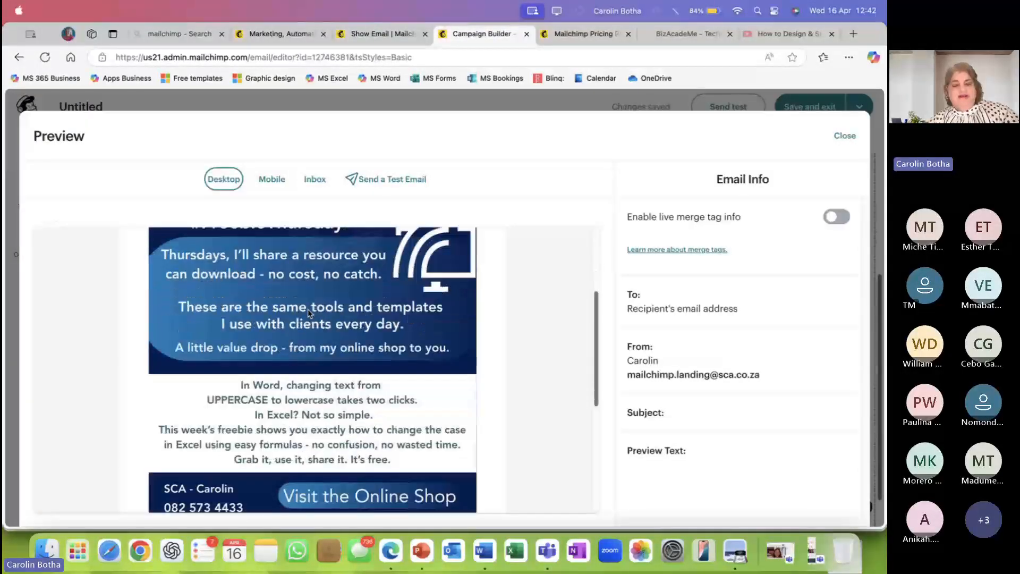
scroll(308, 313, down, 5)
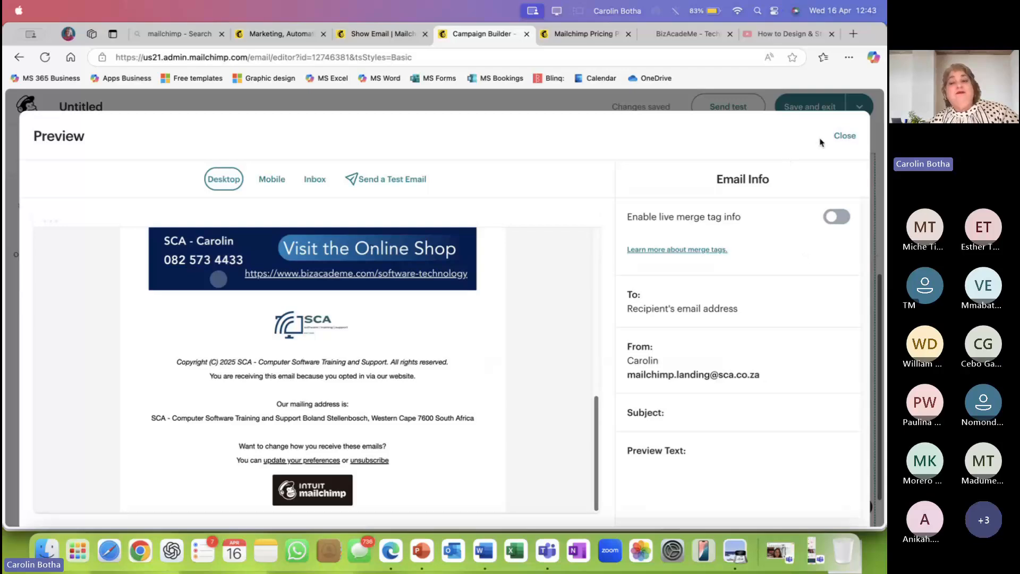
Close the preview and insert a 20px spacer between the #FreebieThursday image and the footer logo.
click(850, 137)
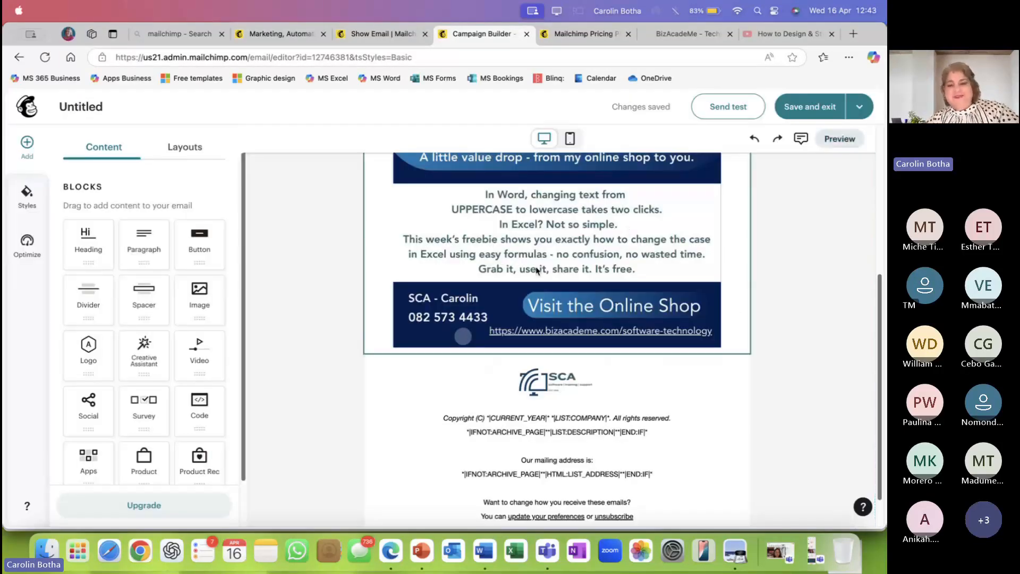
scroll(450, 358, down, 2)
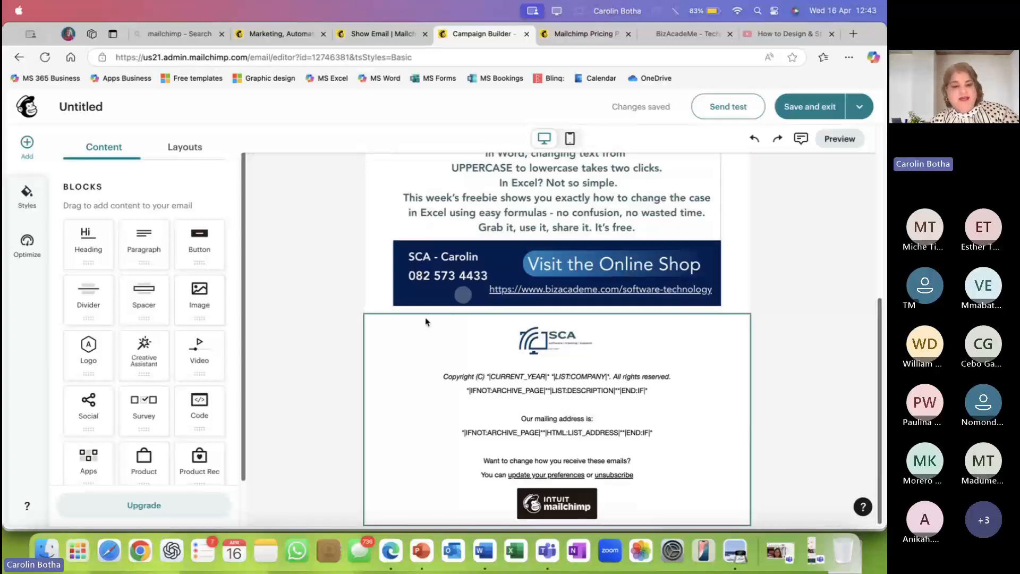
drag(143, 300, 521, 334)
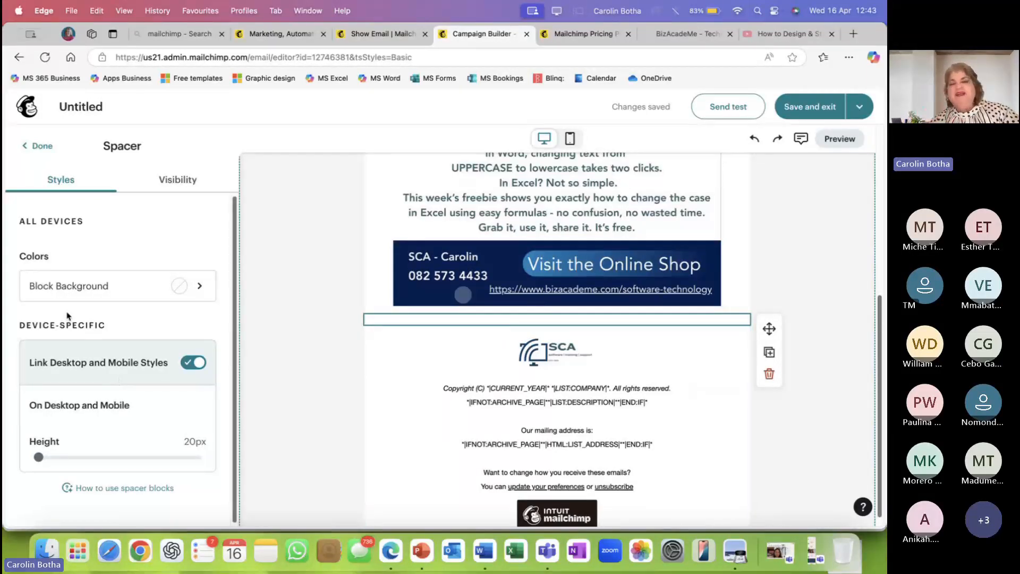
click(250, 209)
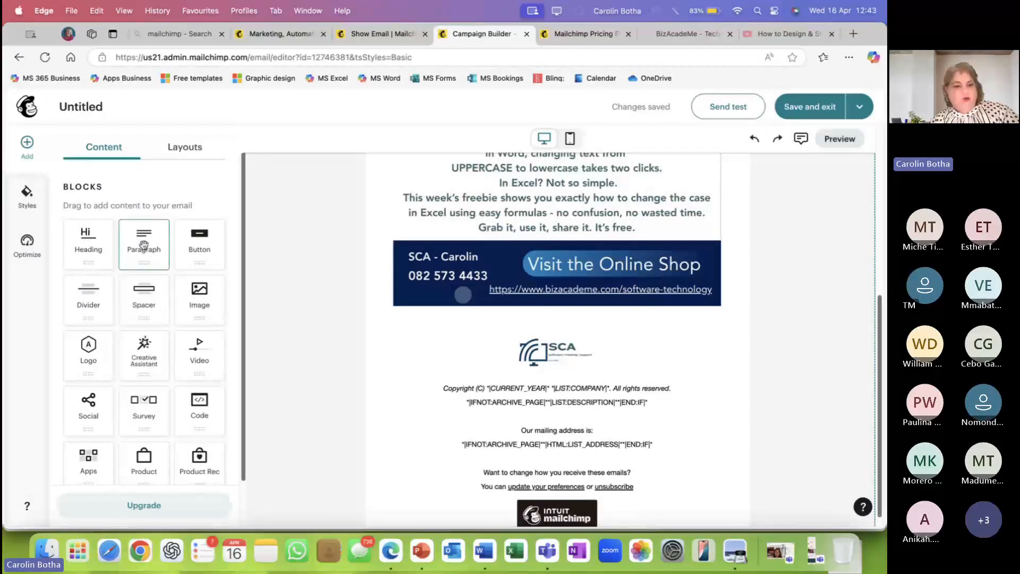
Add a paragraph below the banner reading 'Feel fee to contact us if you need more information'.
drag(144, 244, 541, 311)
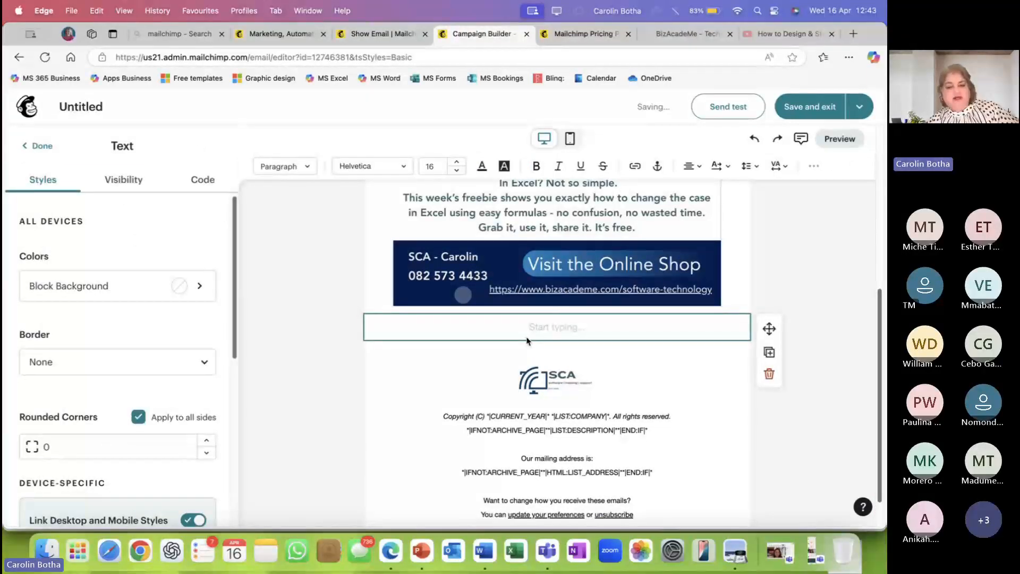
text(Feel)
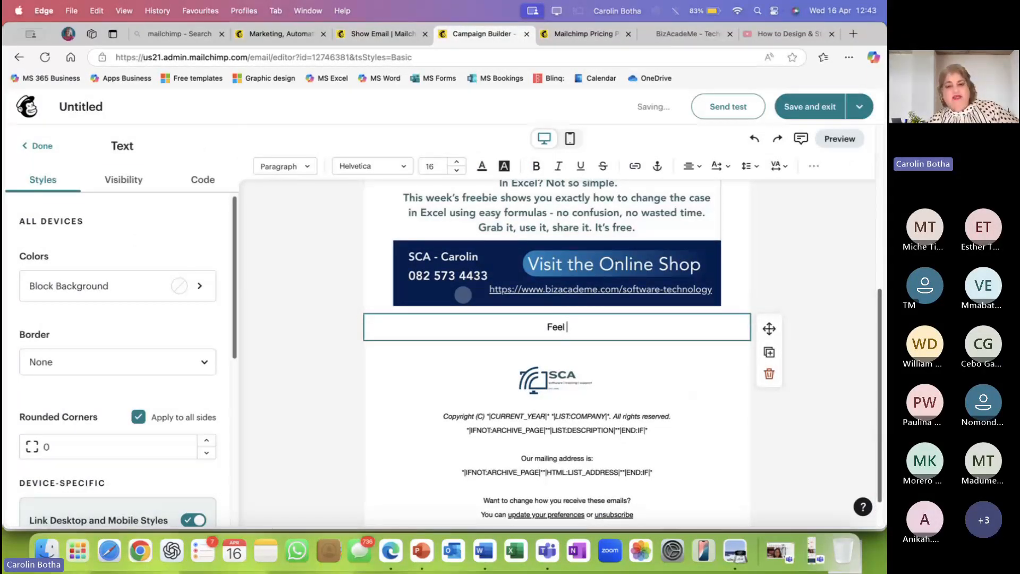
text( fee to)
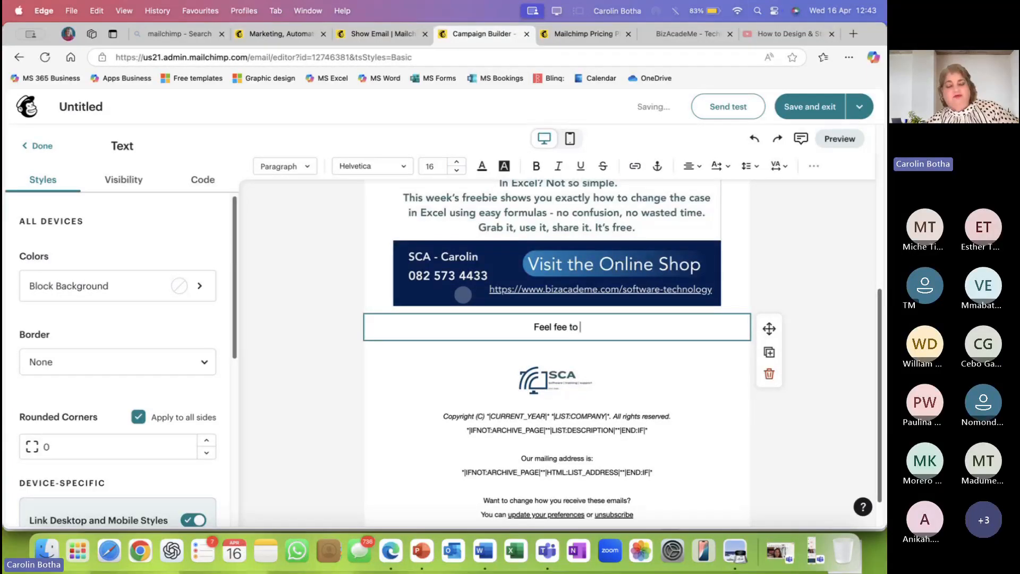
text( conta)
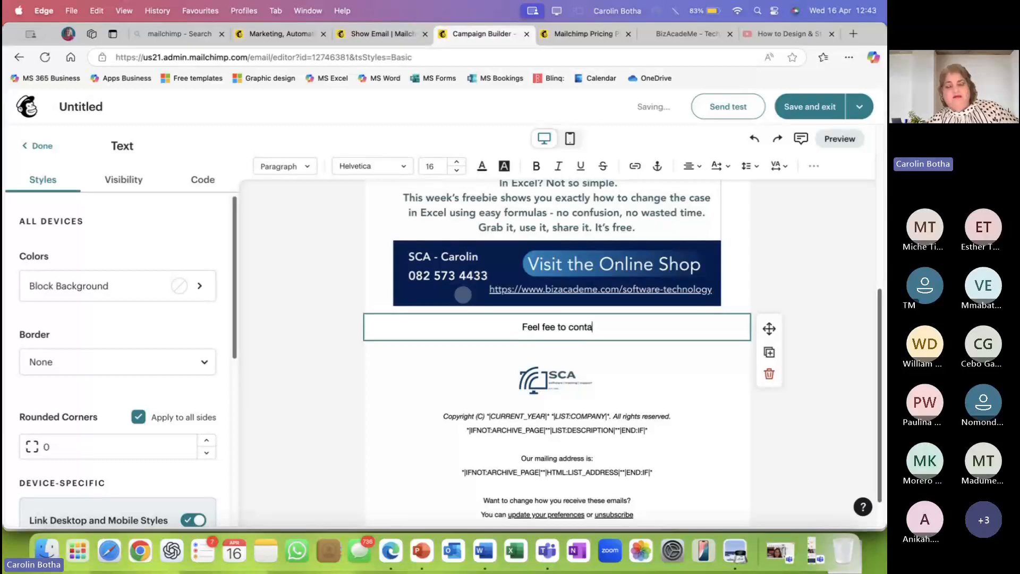
text(ct us )
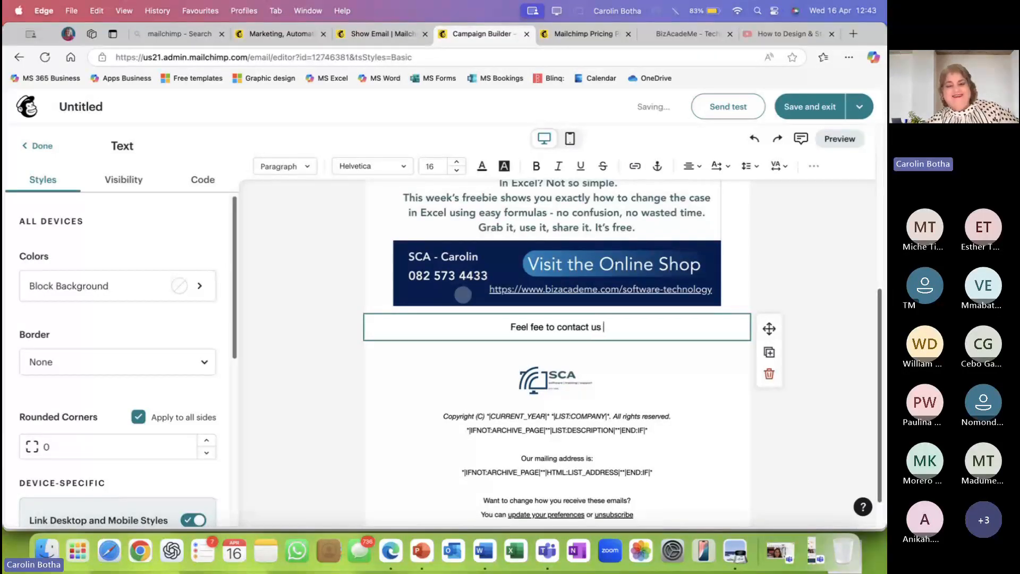
text(if you need)
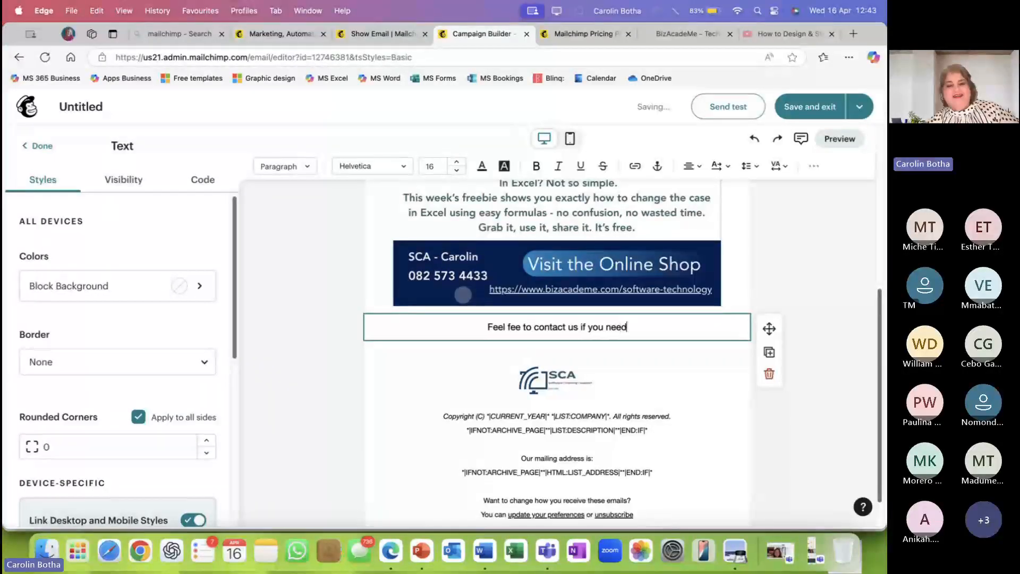
text( more i)
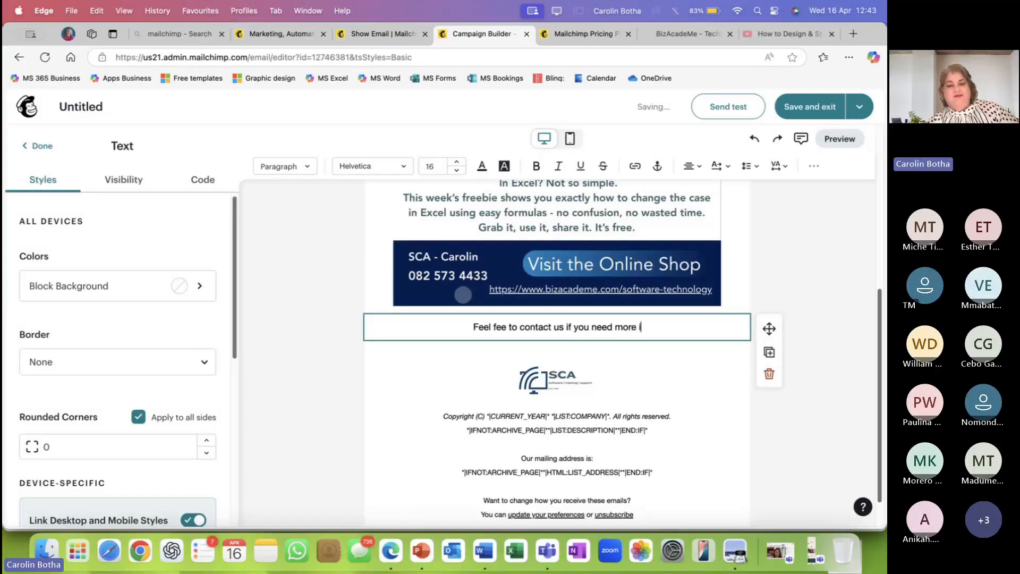
text(nform)
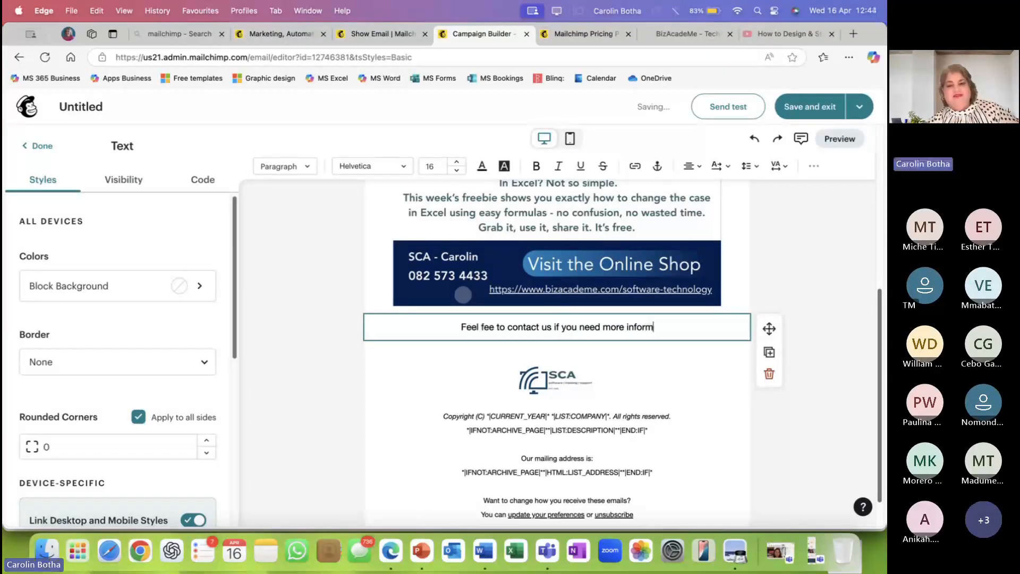
text(ation)
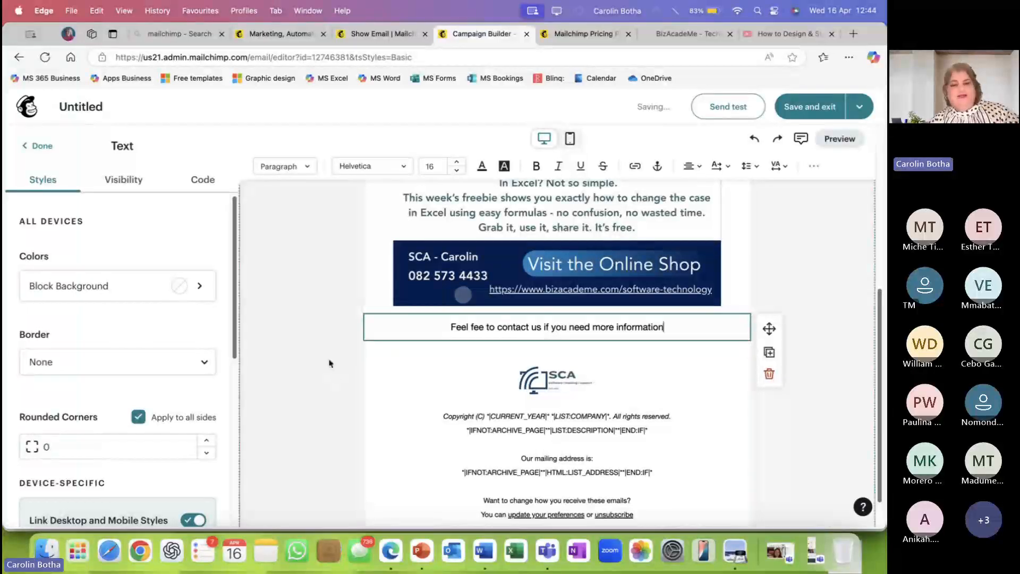
click(271, 250)
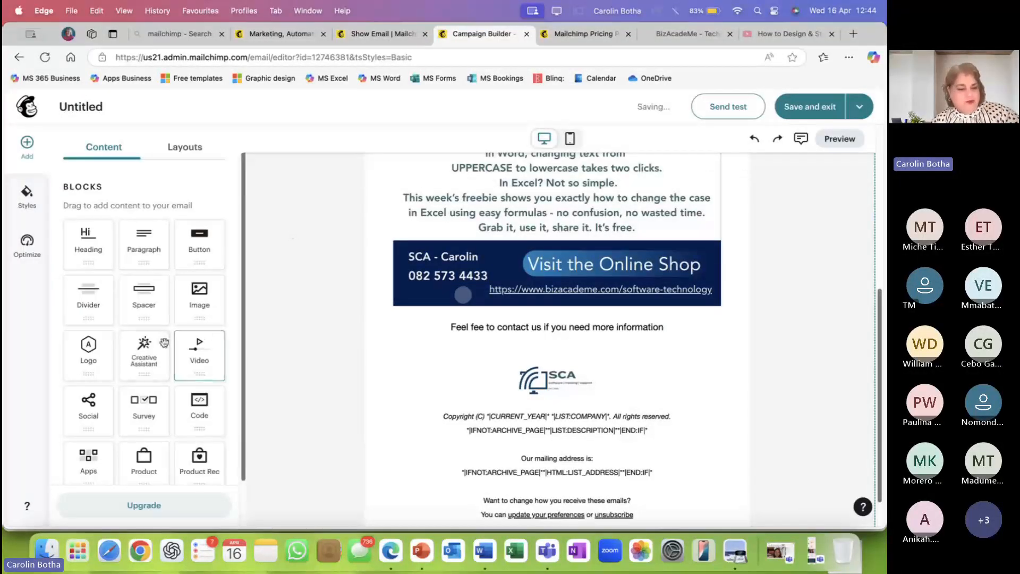
scroll(160, 348, down, 2)
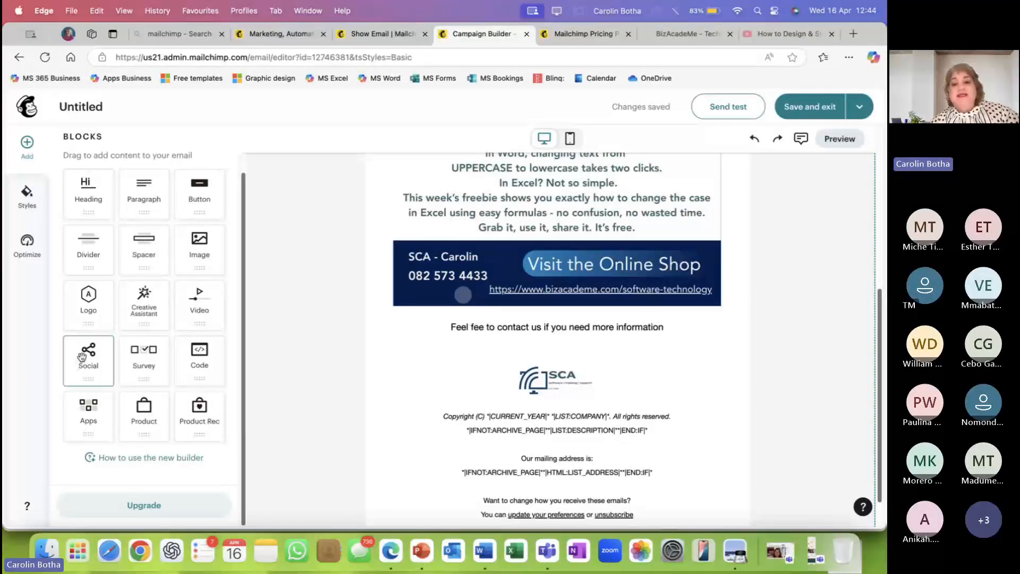
Add a Social follow block below the contact line with Facebook and Instagram links.
drag(81, 356, 542, 378)
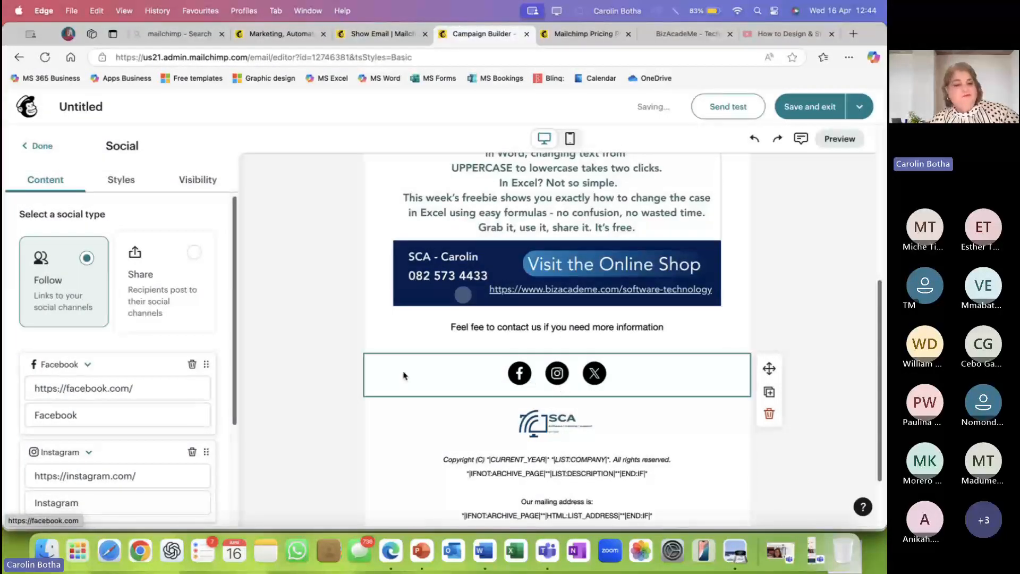
scroll(212, 357, down, 2)
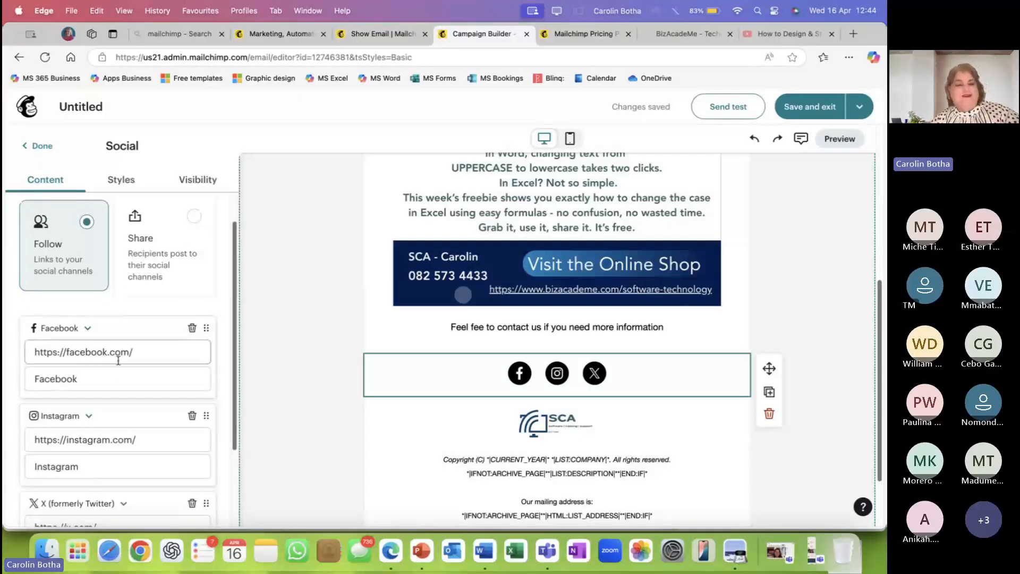
scroll(170, 327, up, 1)
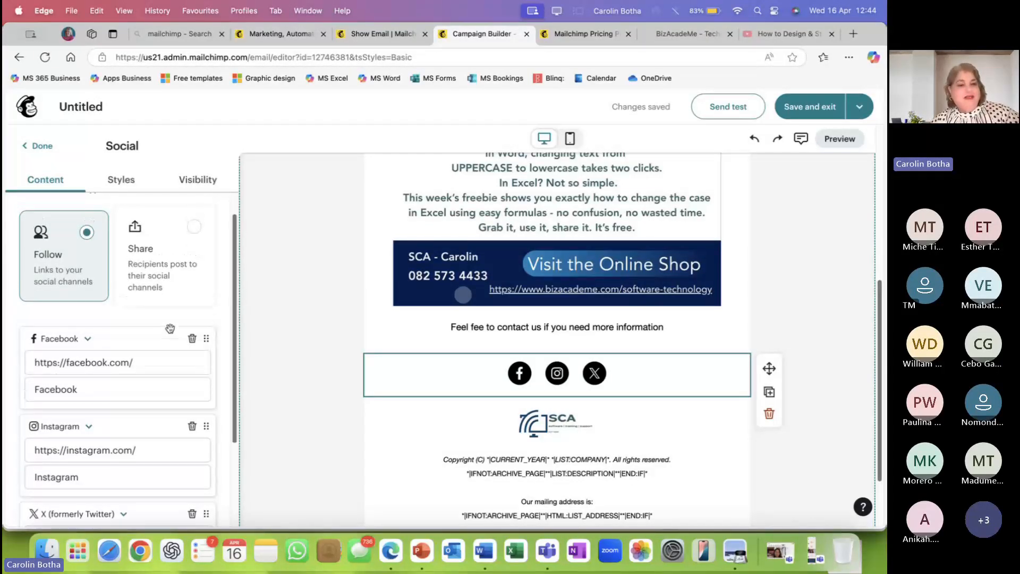
scroll(180, 332, down, 2)
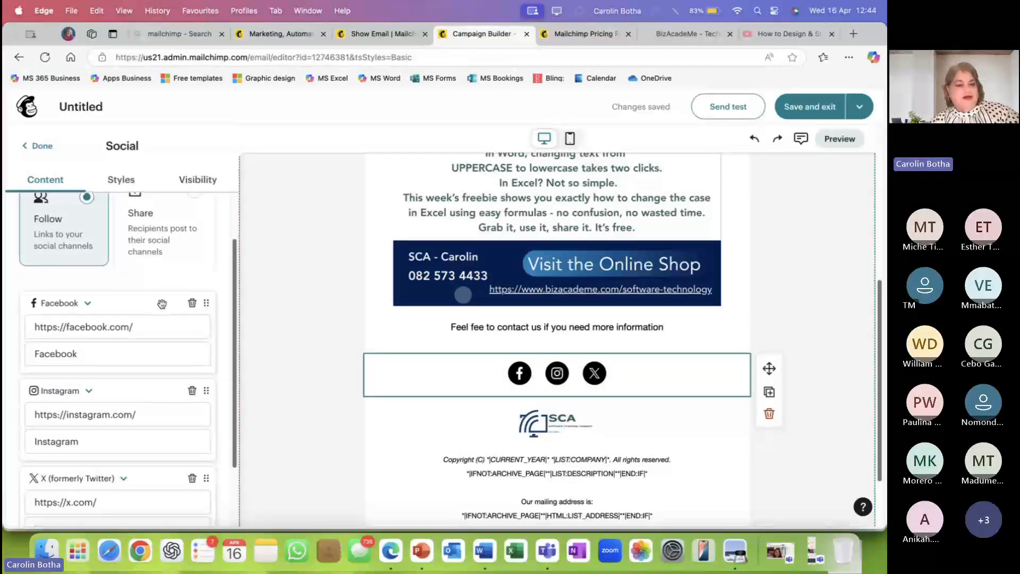
scroll(159, 305, down, 2)
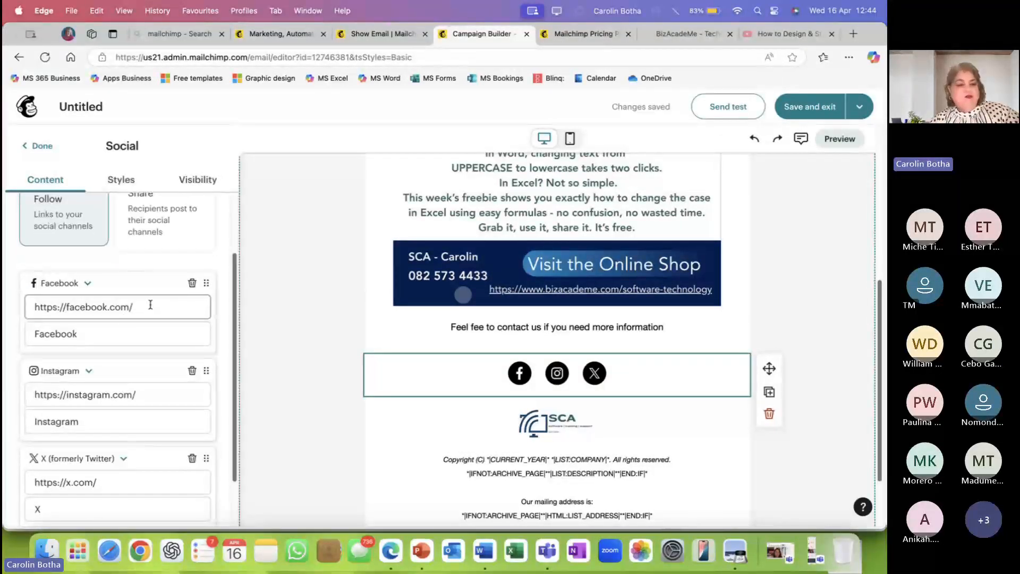
drag(150, 304, 63, 299)
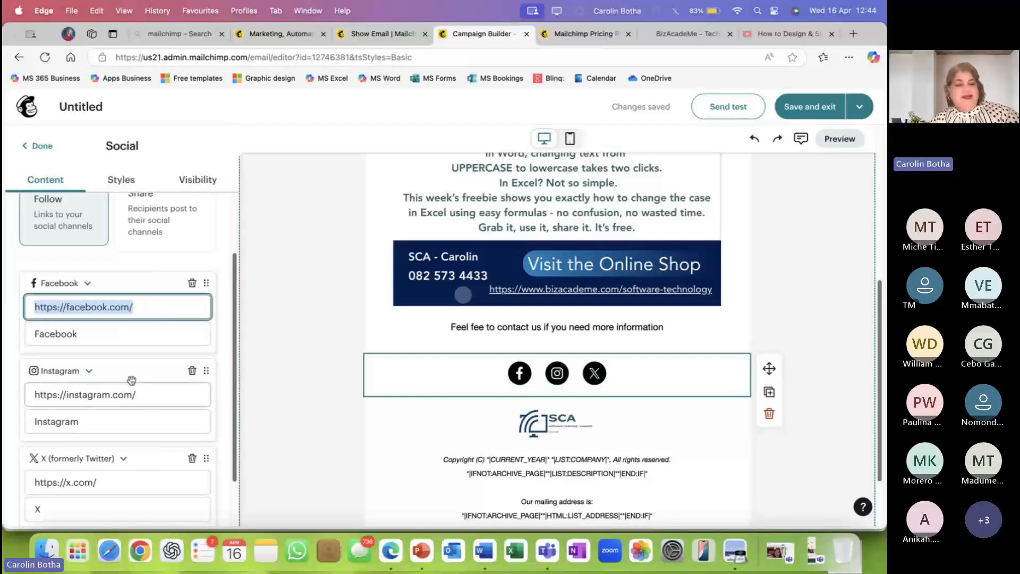
drag(146, 393, 31, 390)
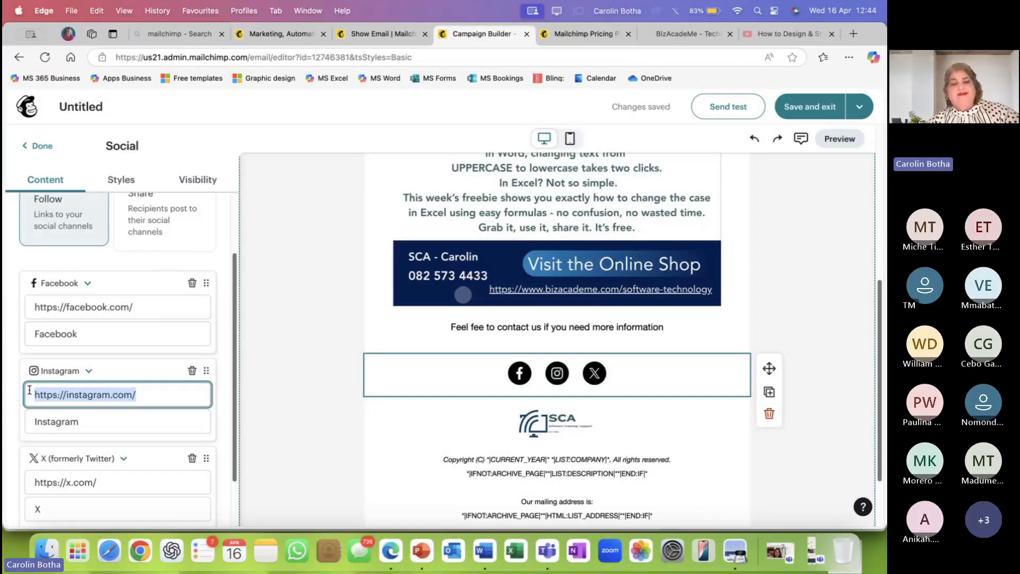
Delete the X link so only the Facebook and Instagram icons remain.
scroll(159, 439, down, 1)
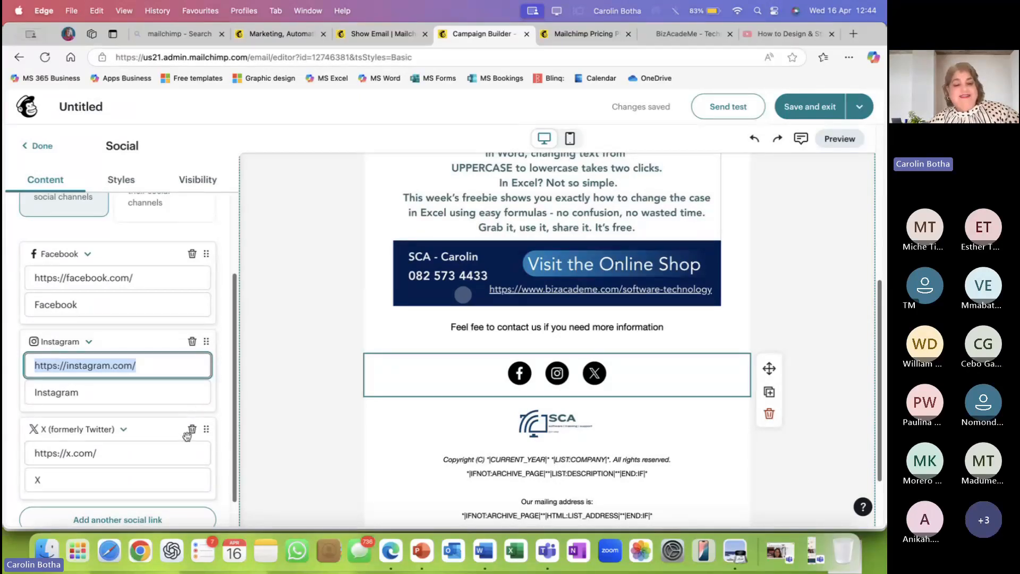
click(191, 431)
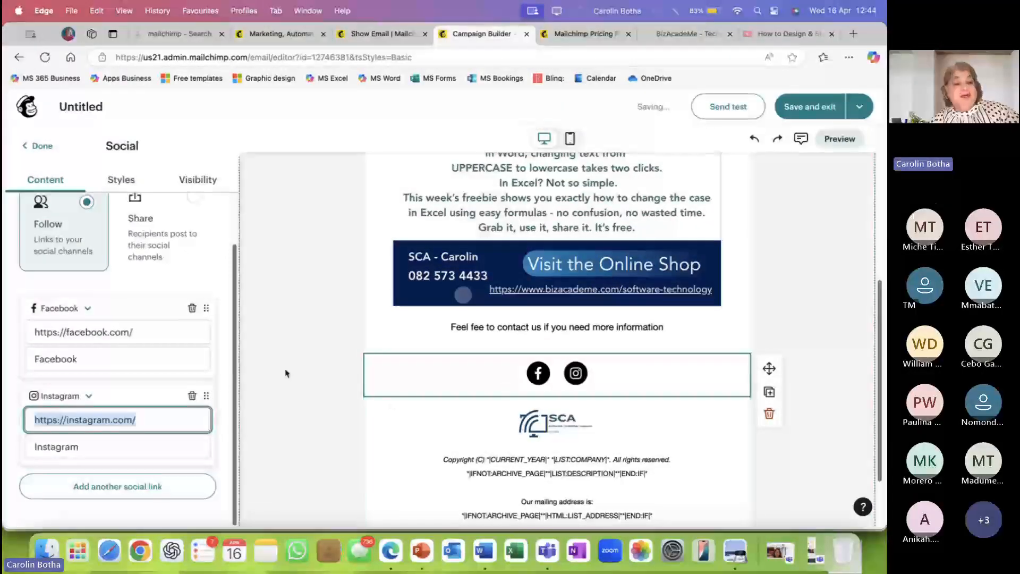
scroll(285, 370, up, 1)
scroll(205, 330, up, 2)
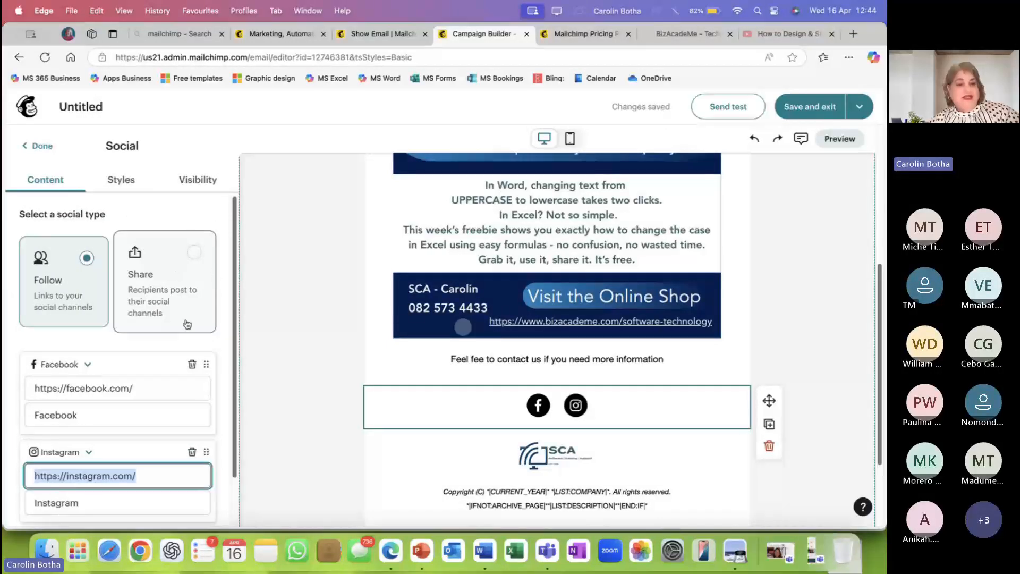
click(127, 180)
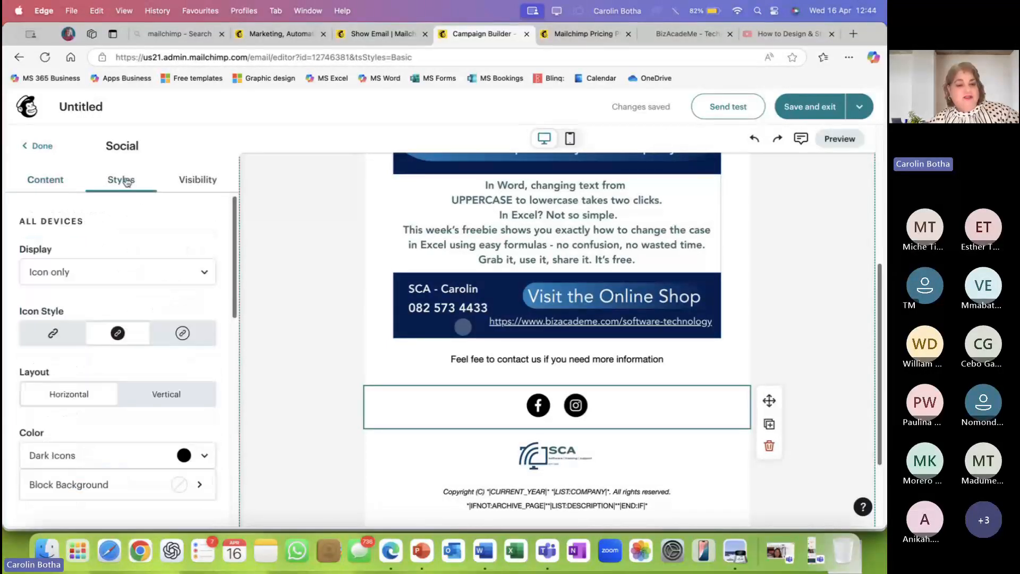
Set the social links to display as icons only, in the plain style without circles.
click(200, 272)
click(55, 328)
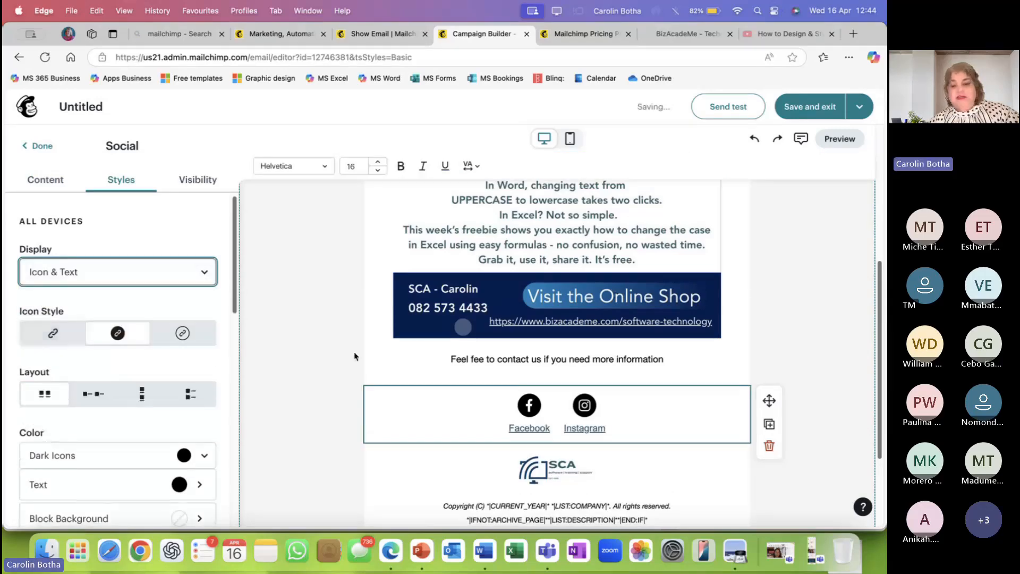
click(182, 333)
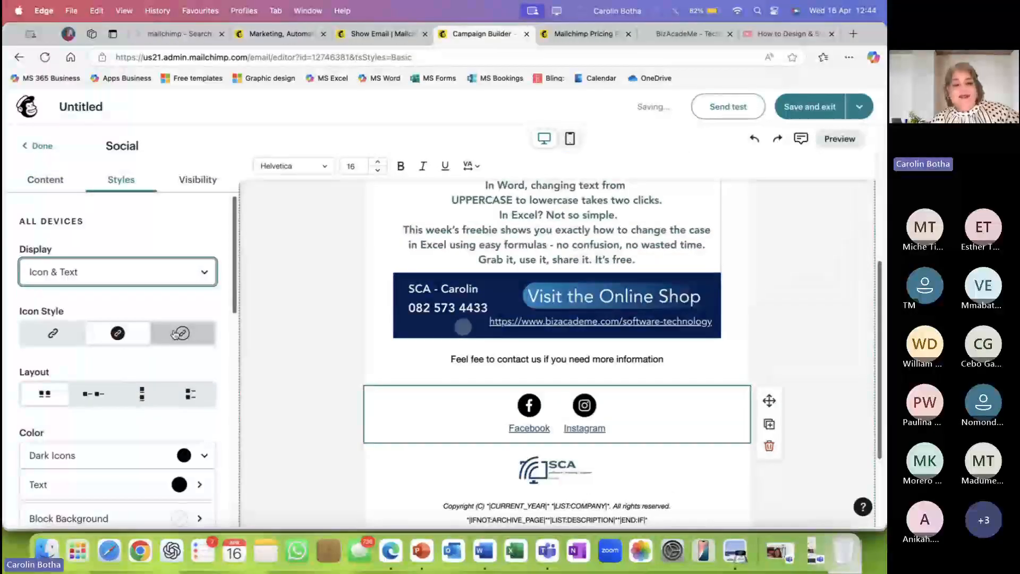
click(53, 333)
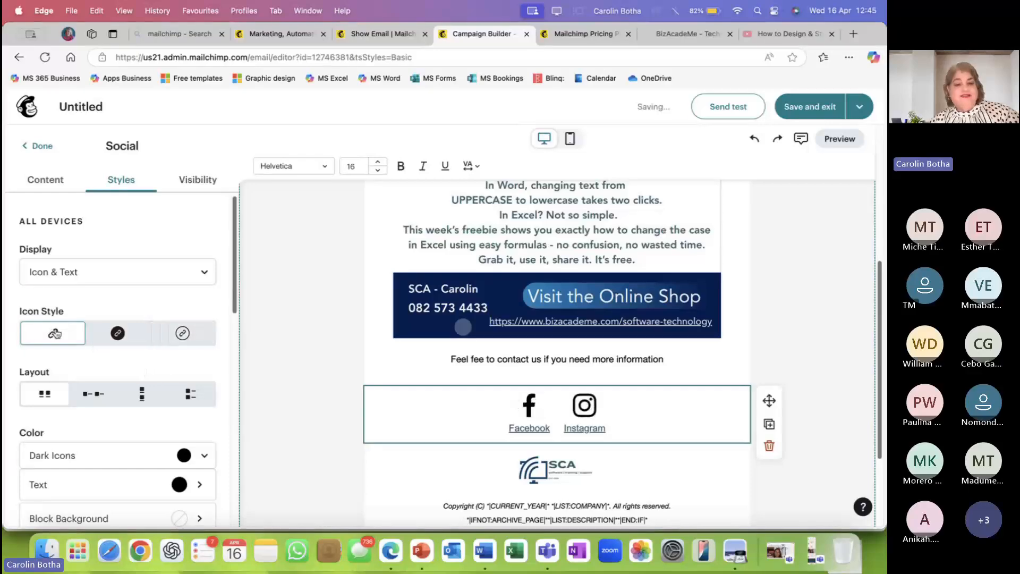
click(109, 280)
click(97, 299)
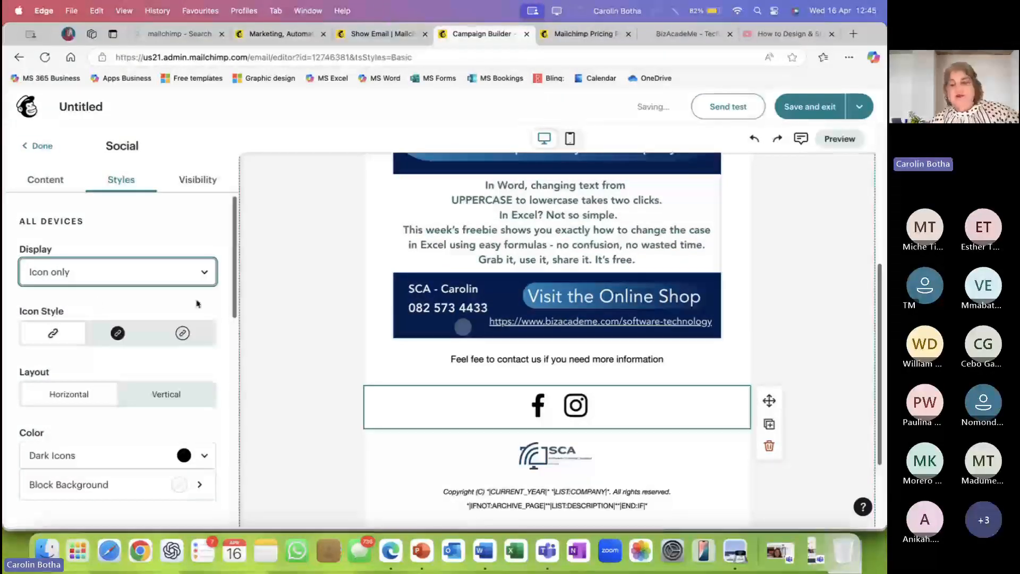
scroll(364, 357, down, 5)
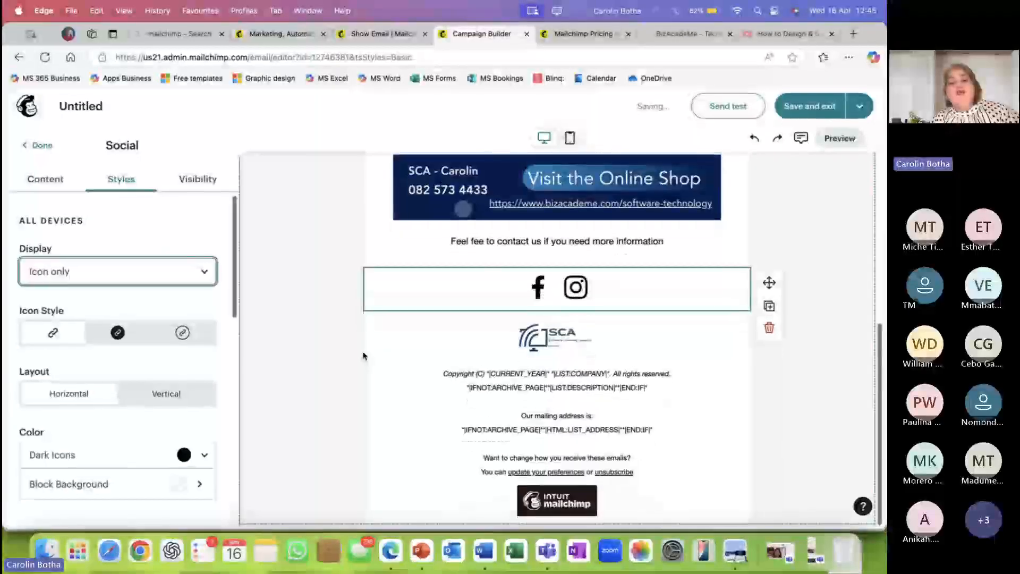
scroll(363, 356, up, 10)
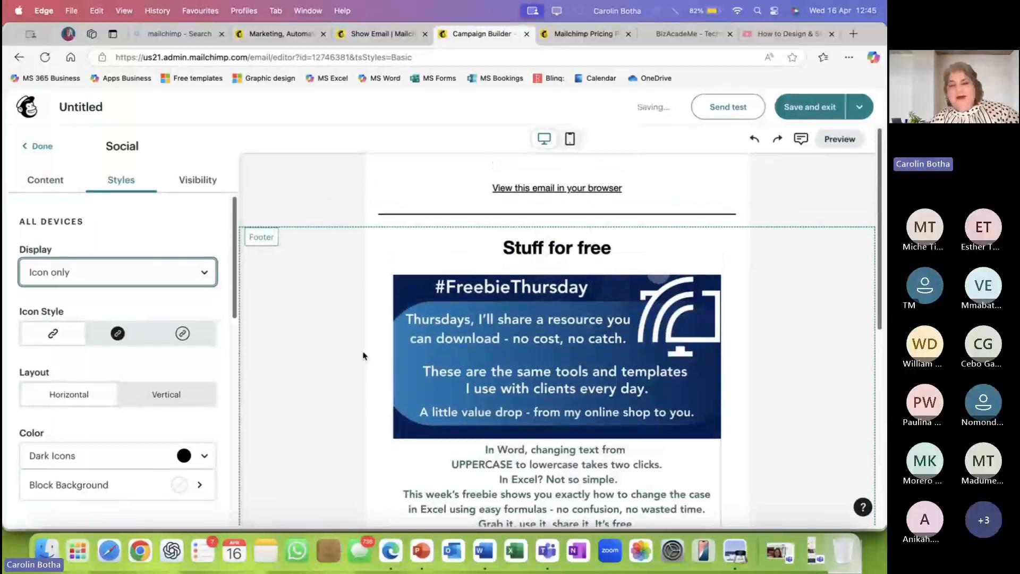
scroll(363, 356, down, 10)
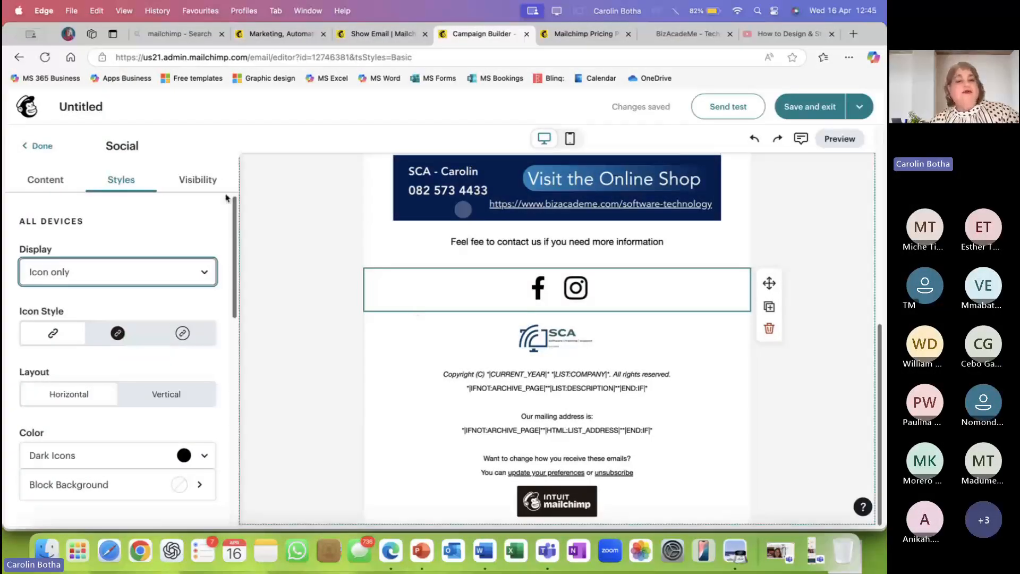
click(267, 189)
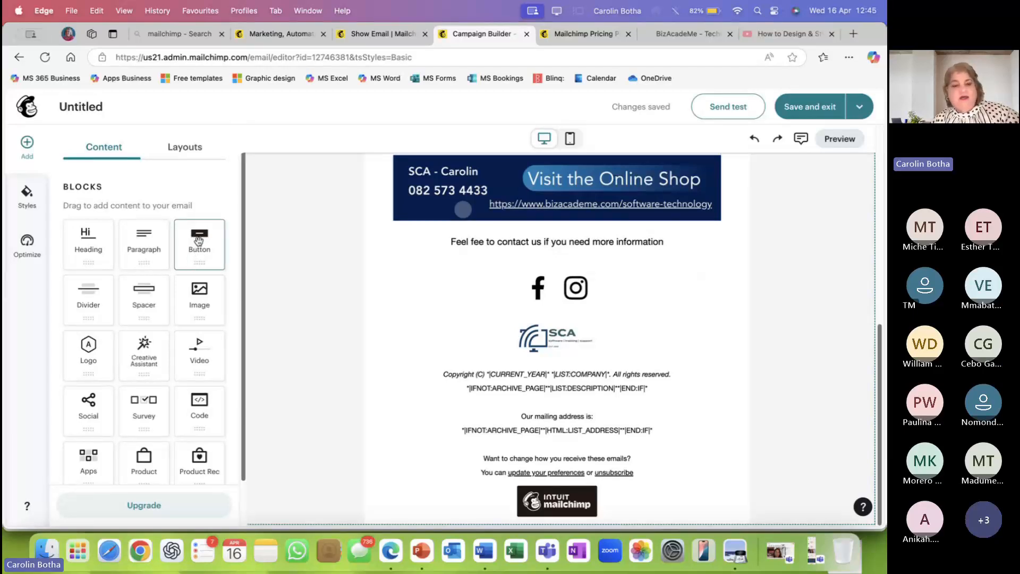
Add a Button block and place it beside the 'Stuff for free' heading.
drag(198, 238, 550, 284)
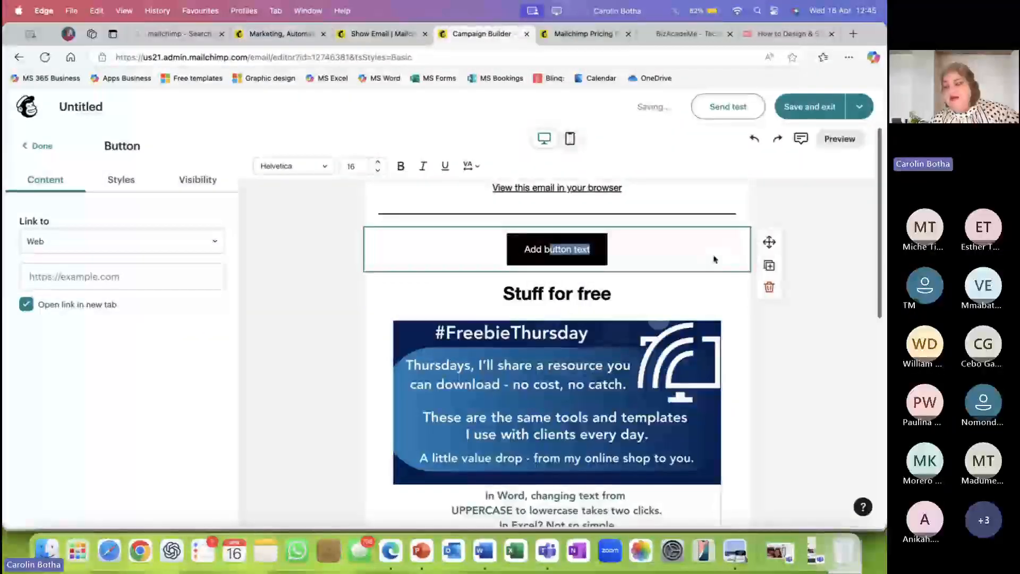
drag(769, 242, 757, 304)
drag(767, 242, 681, 275)
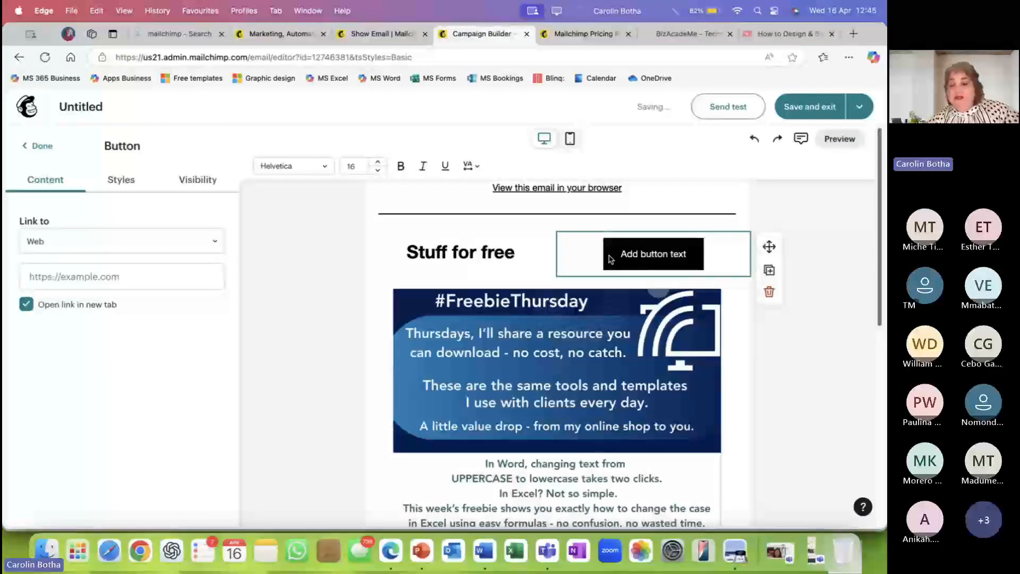
click(768, 363)
Change the button label to 'Click here to visit the SHOP'.
click(671, 263)
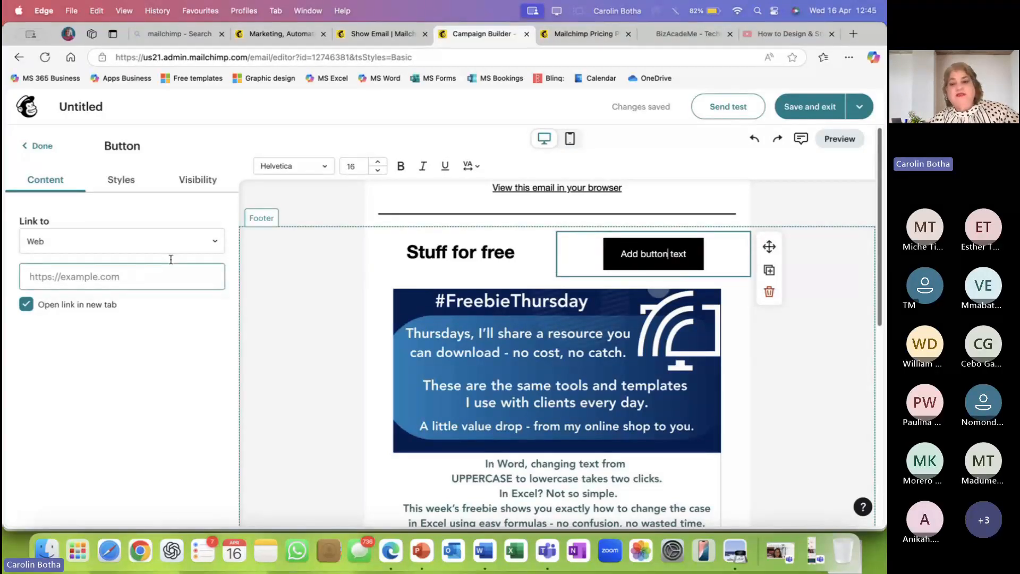
drag(620, 251, 691, 255)
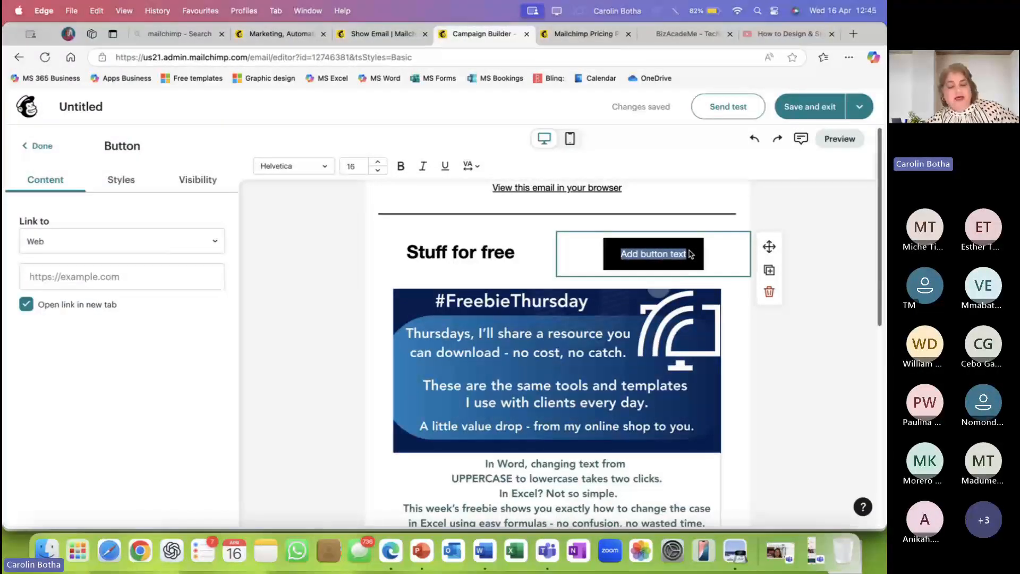
text(C)
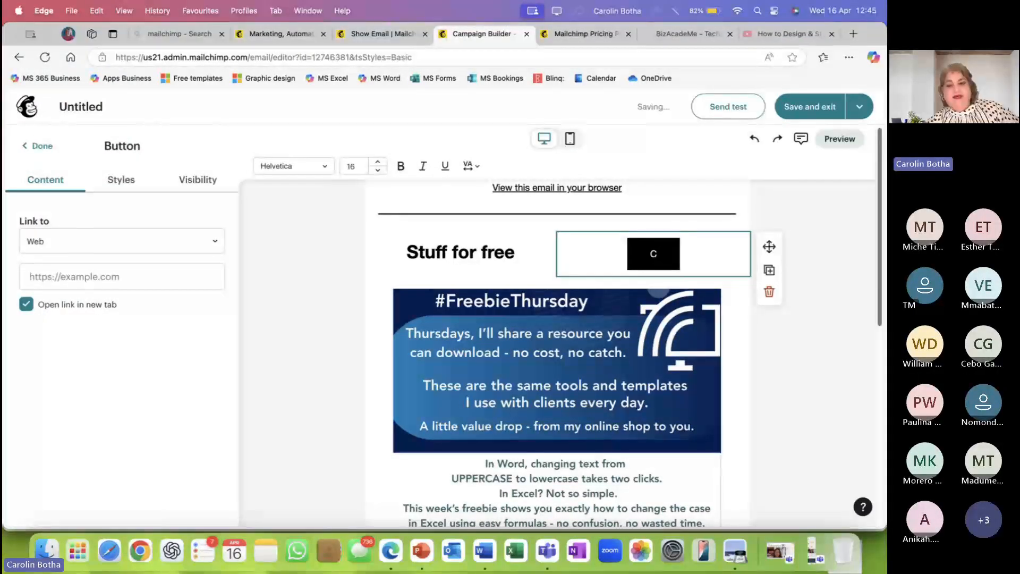
text(lick here to)
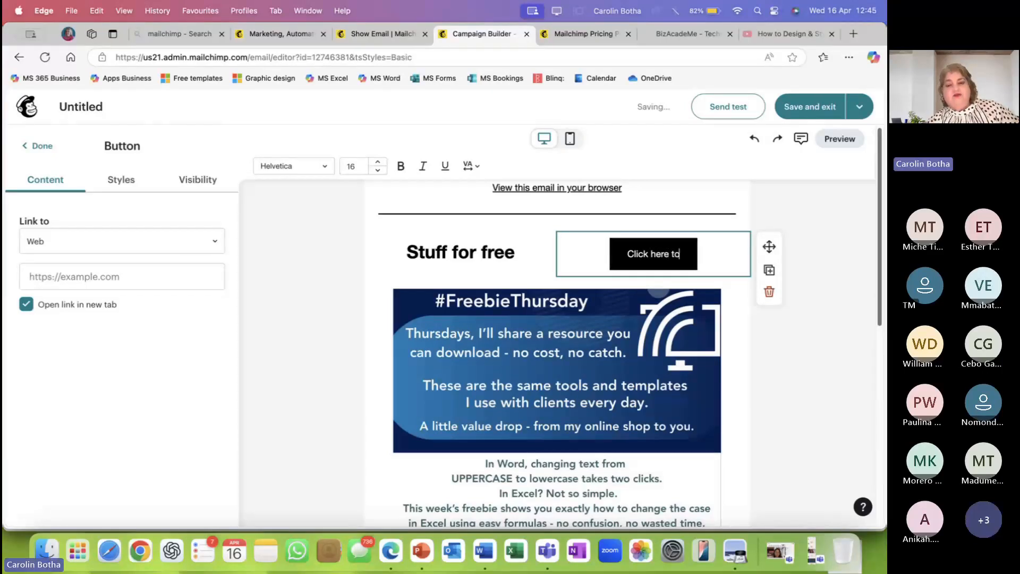
text( visit the)
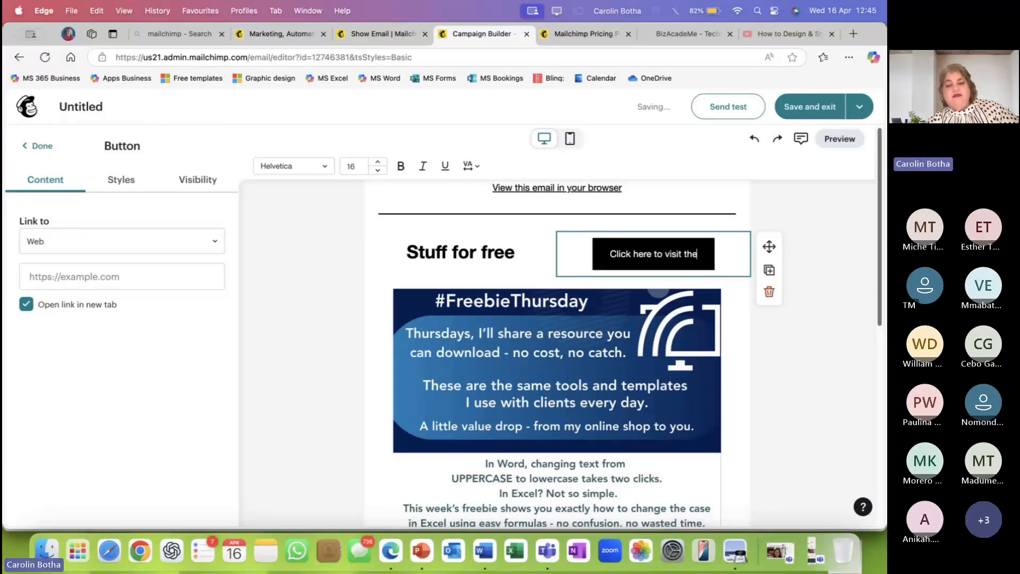
text( SHOP)
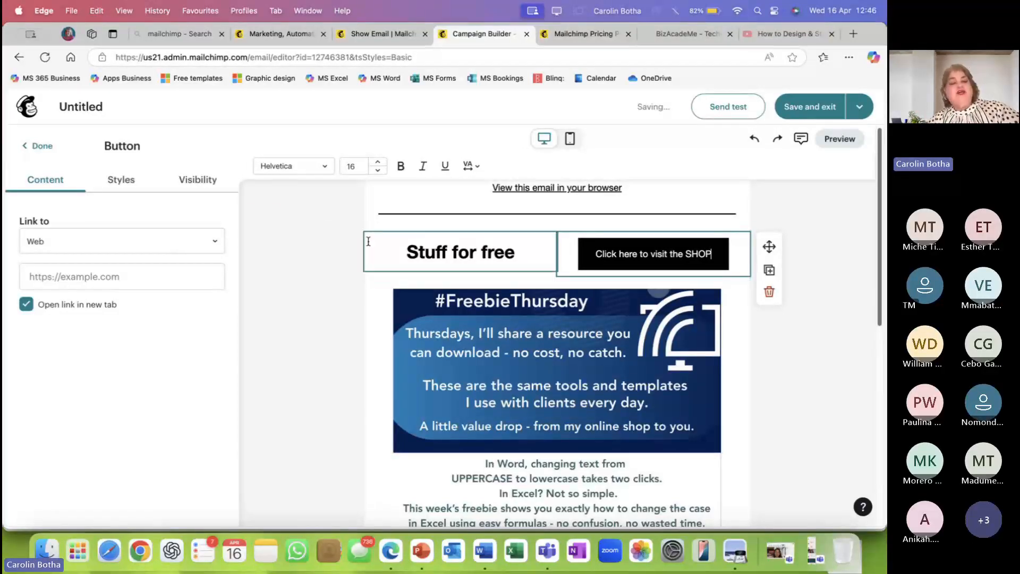
click(123, 180)
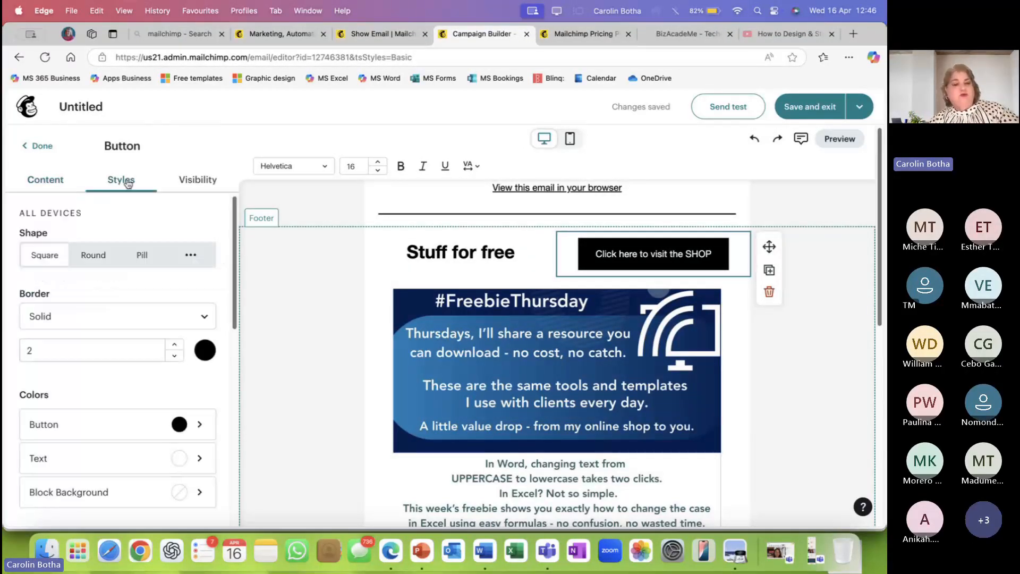
Set the SHOP button's border colour to teal from the Default colour grid.
click(207, 353)
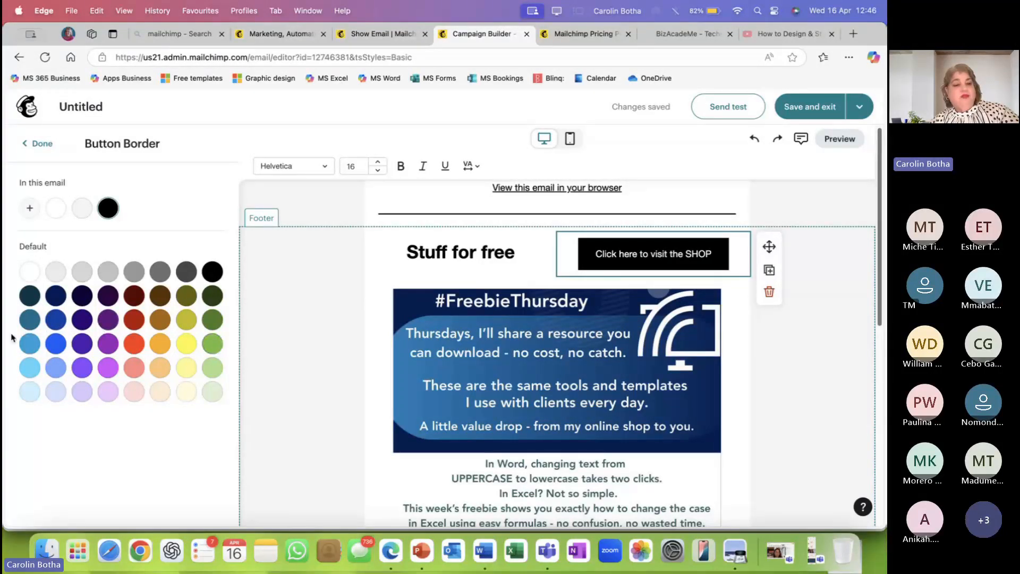
click(30, 319)
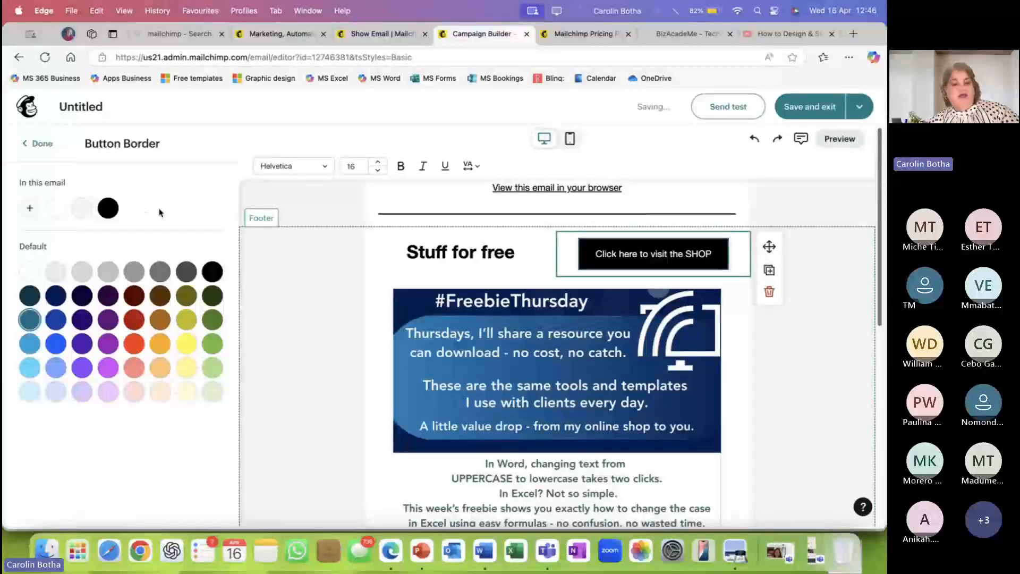
click(306, 341)
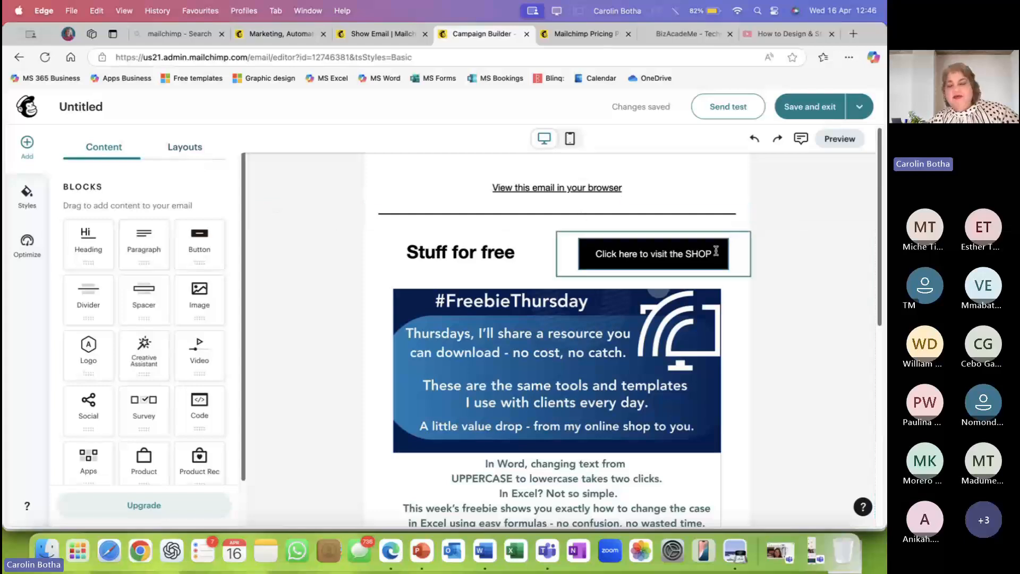
click(638, 264)
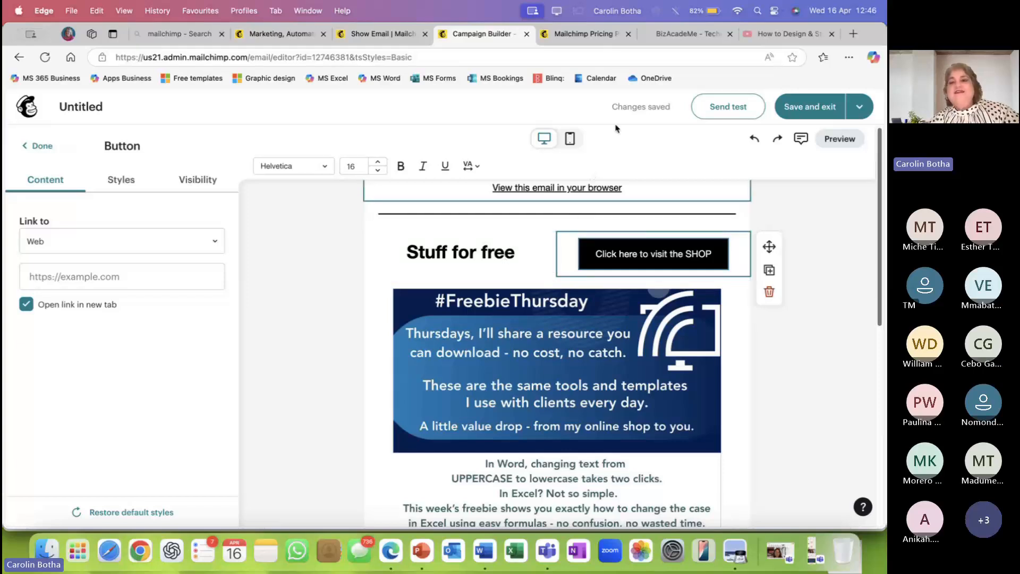
Copy the BizAcadeMe software-technology page URL from the browser's address bar.
click(690, 35)
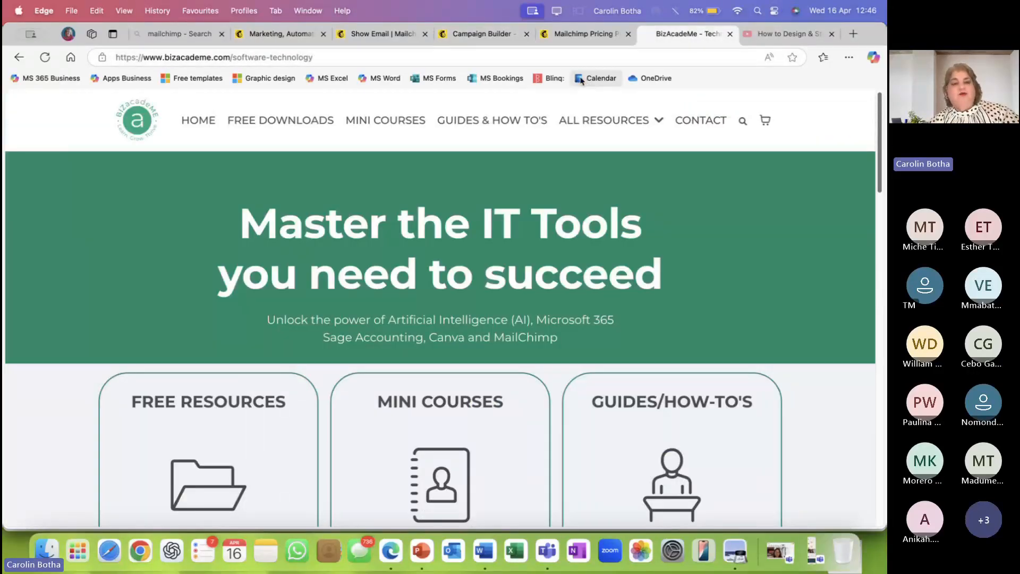
click(321, 55)
key(super+c)
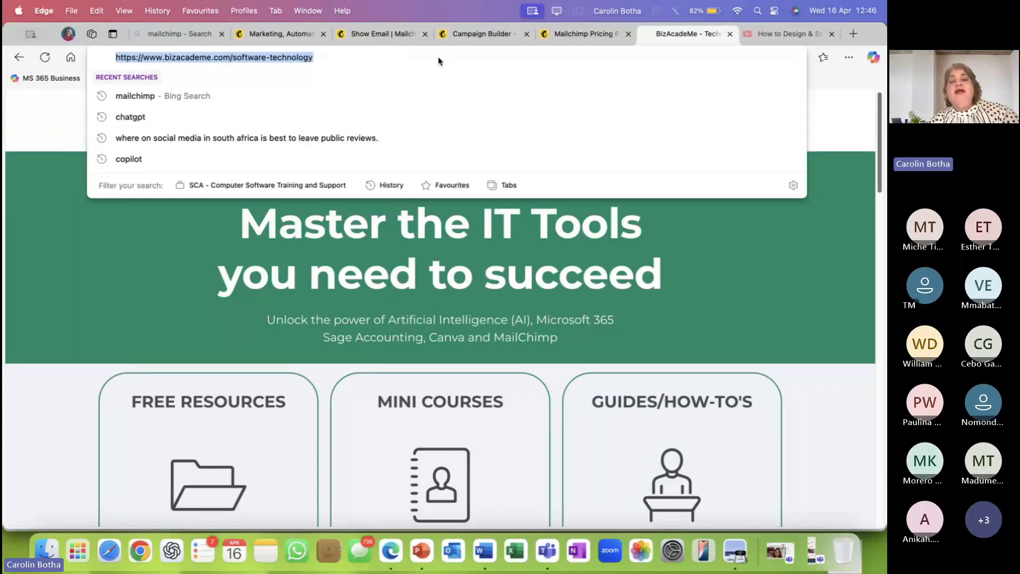
click(488, 41)
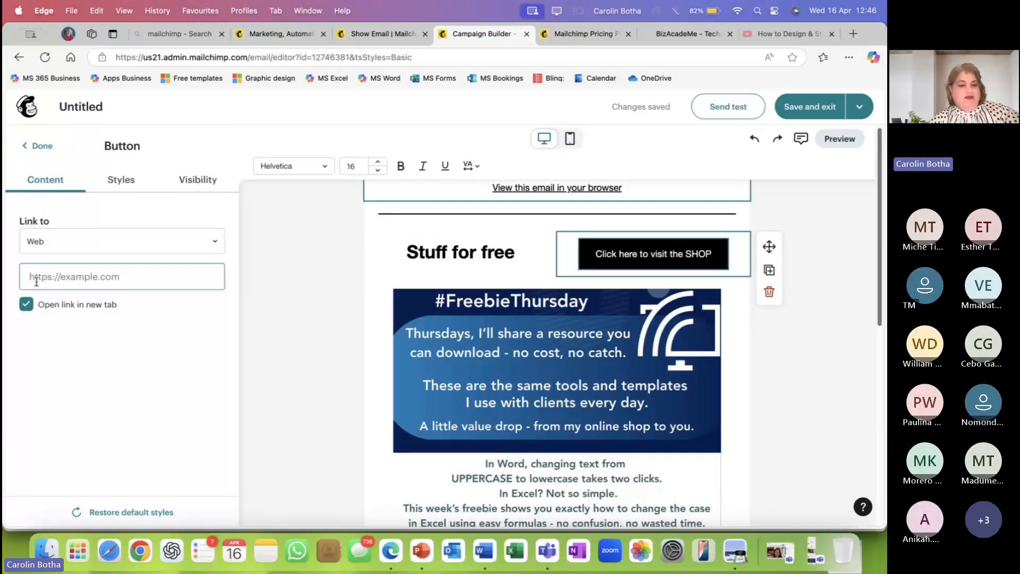
Paste the bizacademe.com/software-technology URL as the SHOP button's web link.
key(super+v)
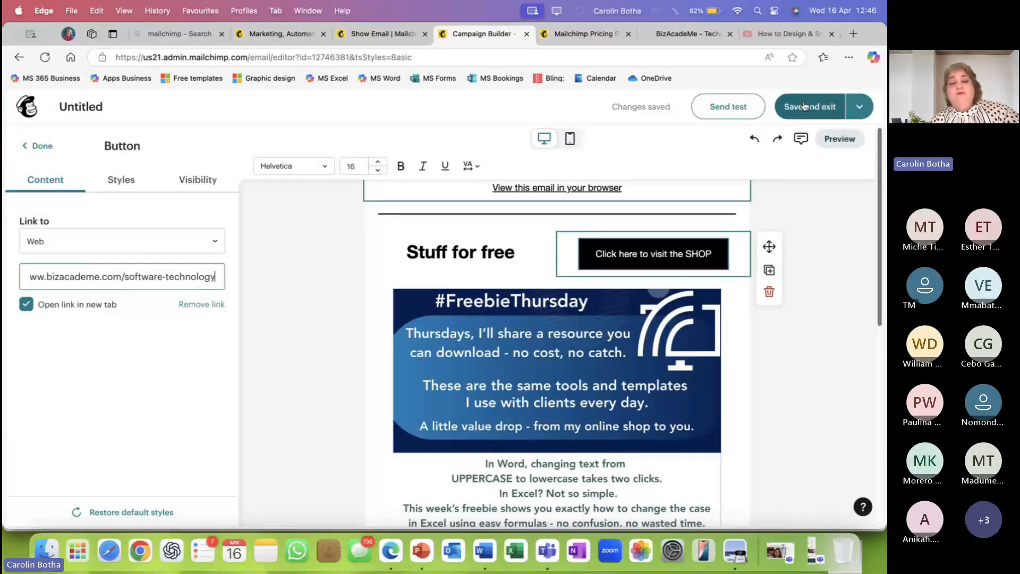
click(859, 107)
click(831, 210)
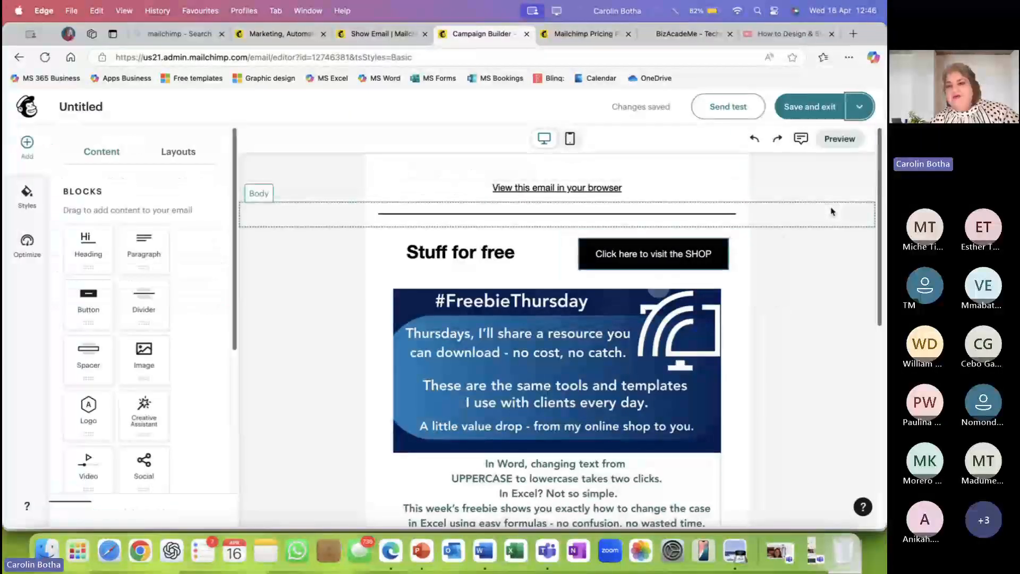
click(839, 139)
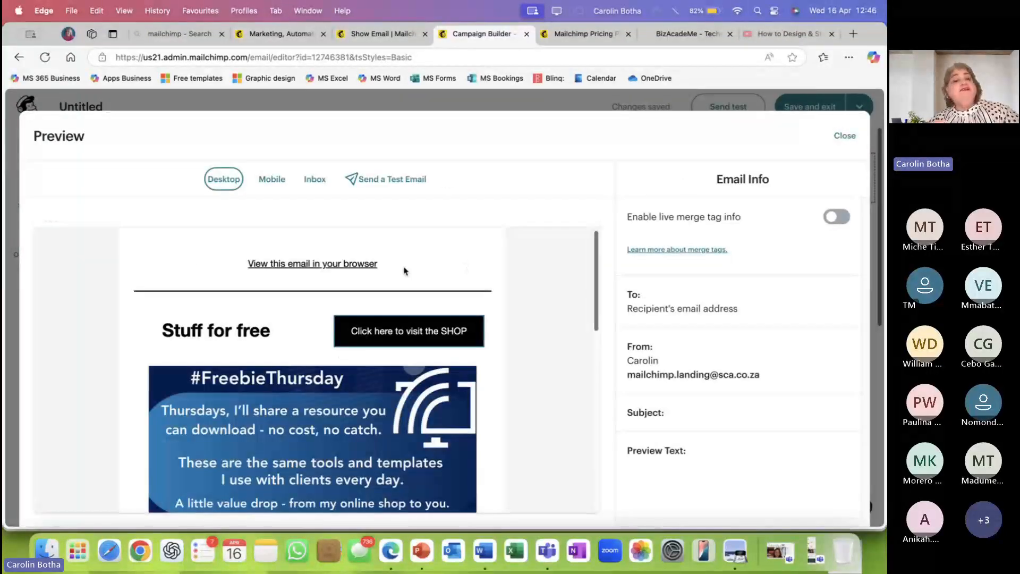
scroll(404, 271, down, 2)
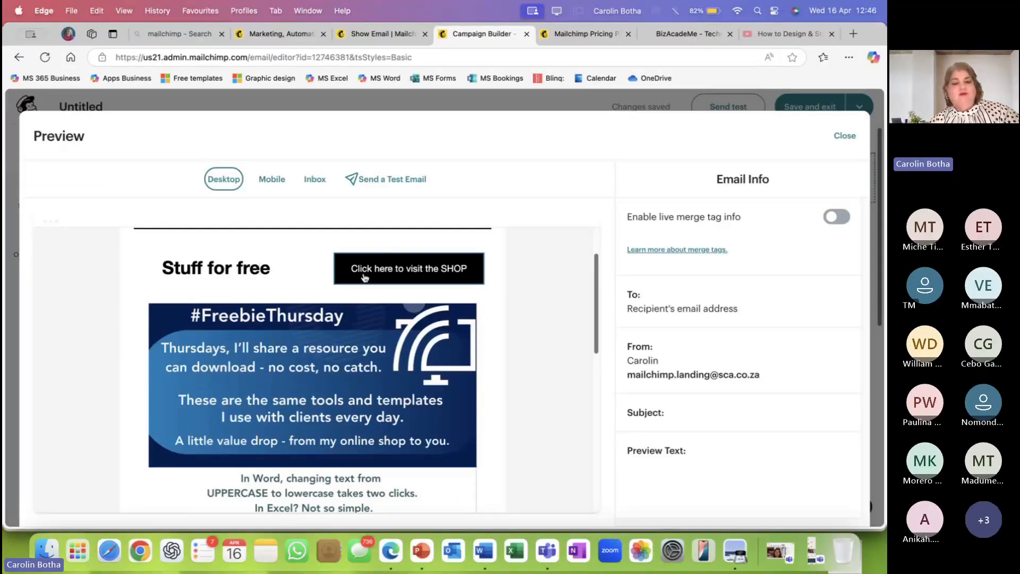
click(417, 274)
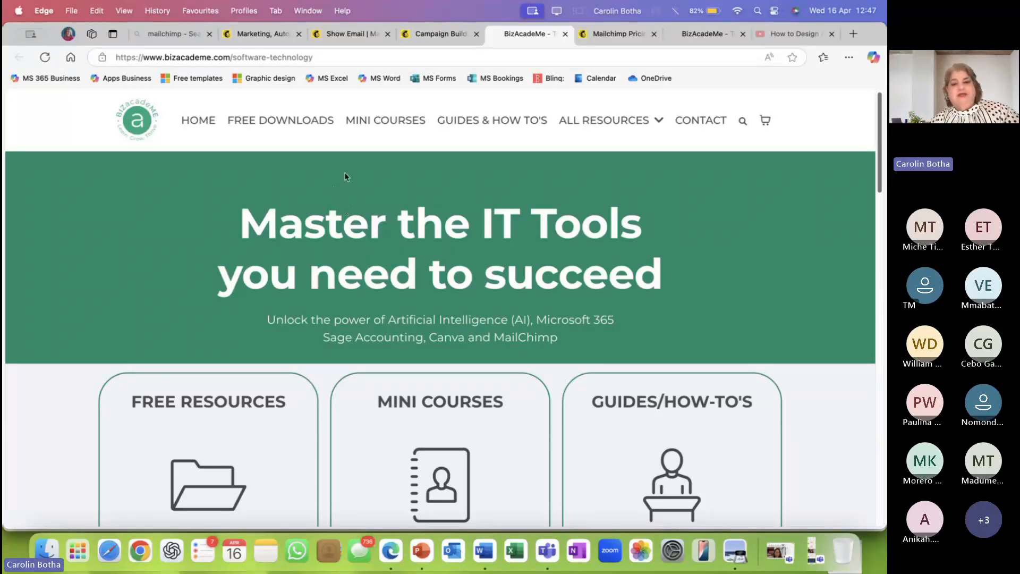
scroll(345, 177, down, 2)
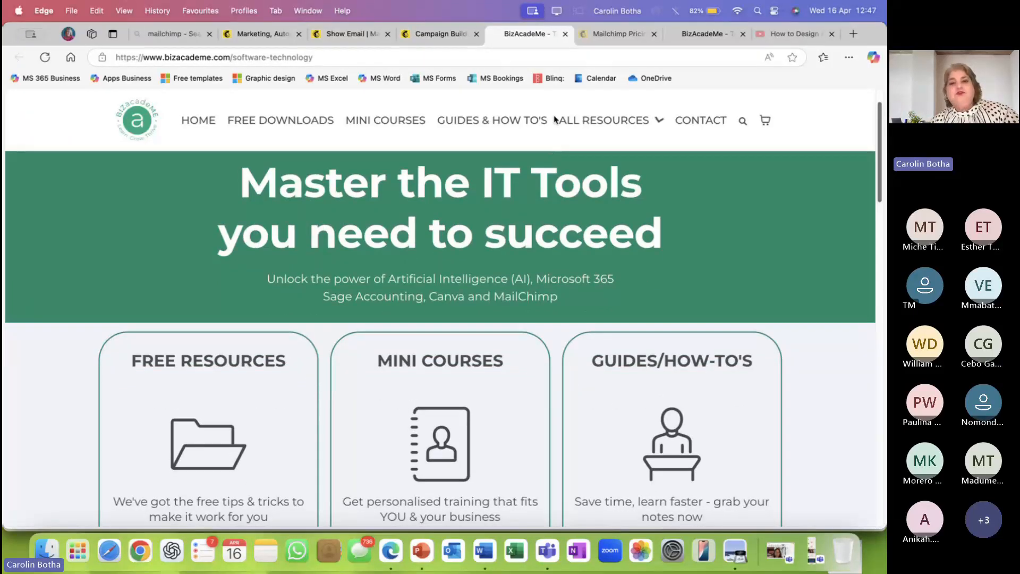
click(565, 34)
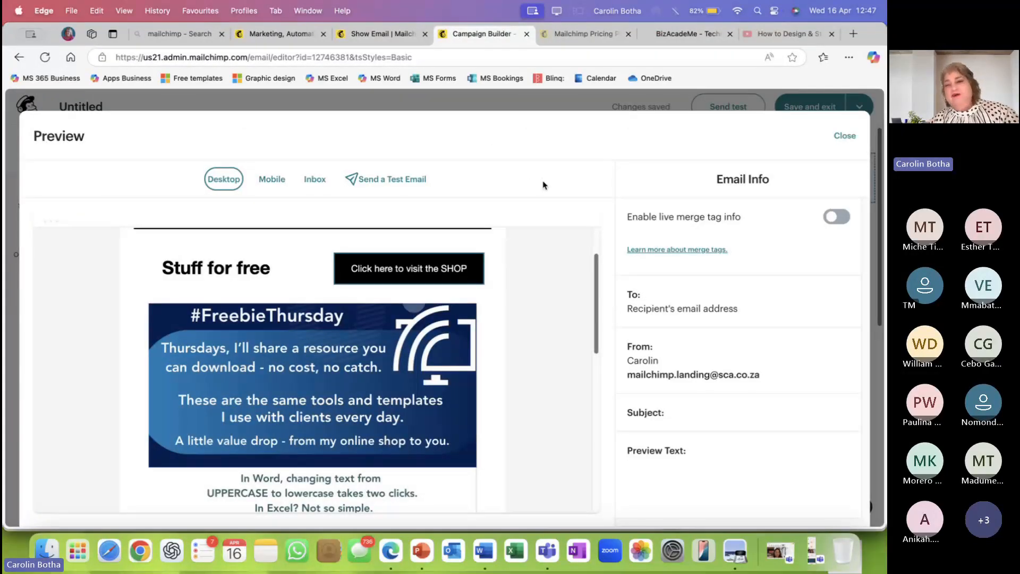
scroll(528, 232, down, 4)
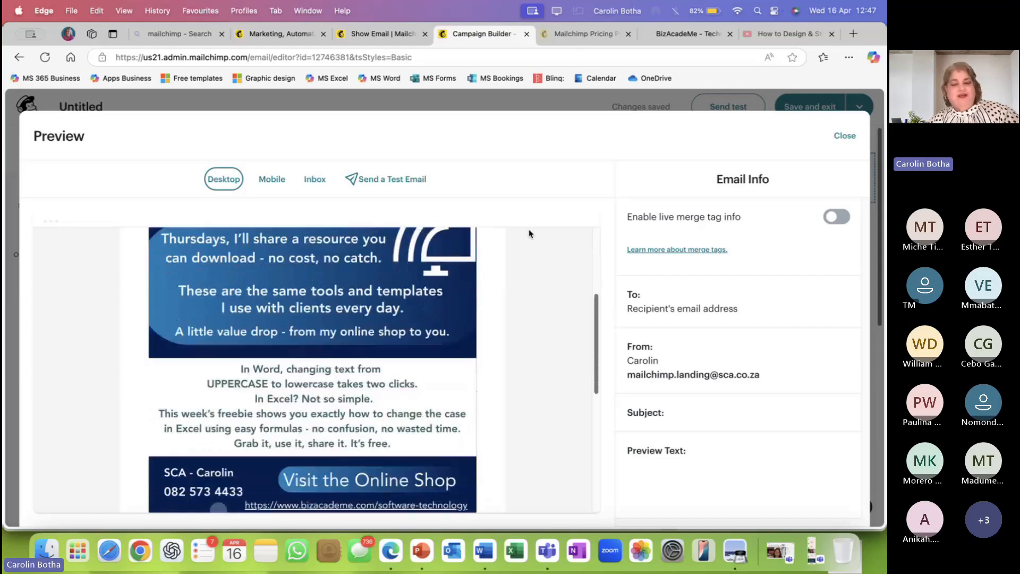
scroll(528, 232, up, 4)
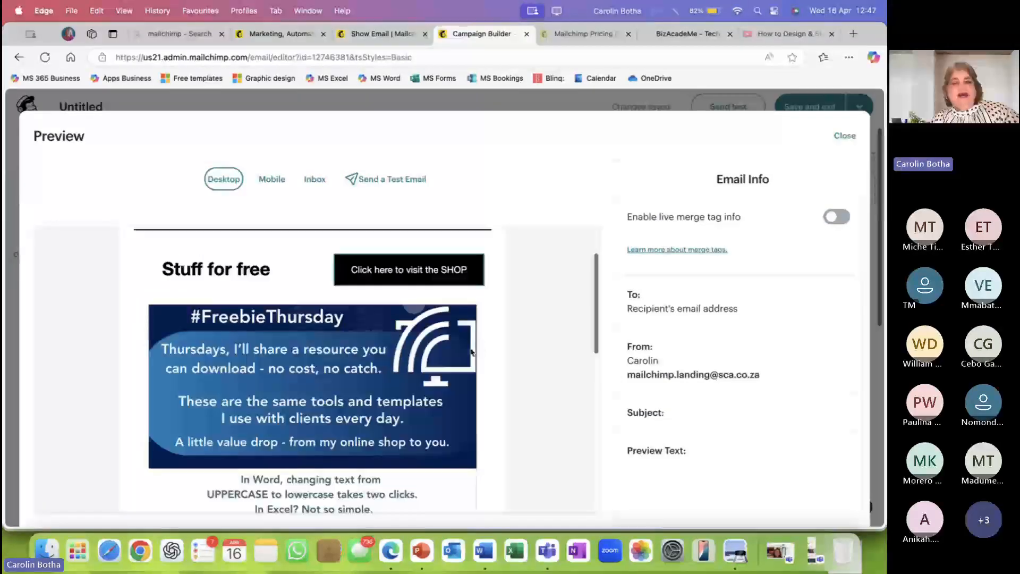
scroll(471, 352, down, 2)
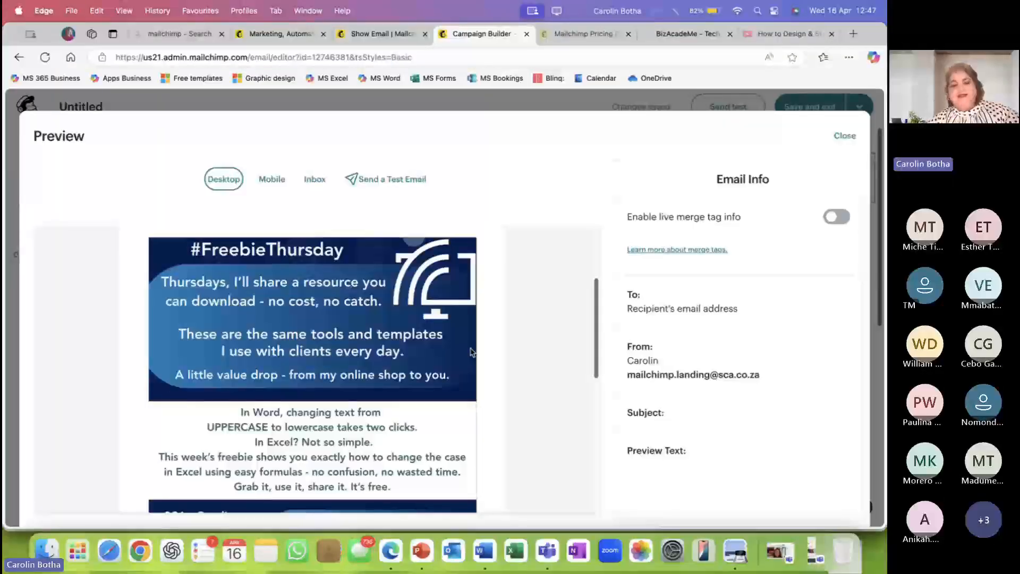
scroll(471, 352, down, 4)
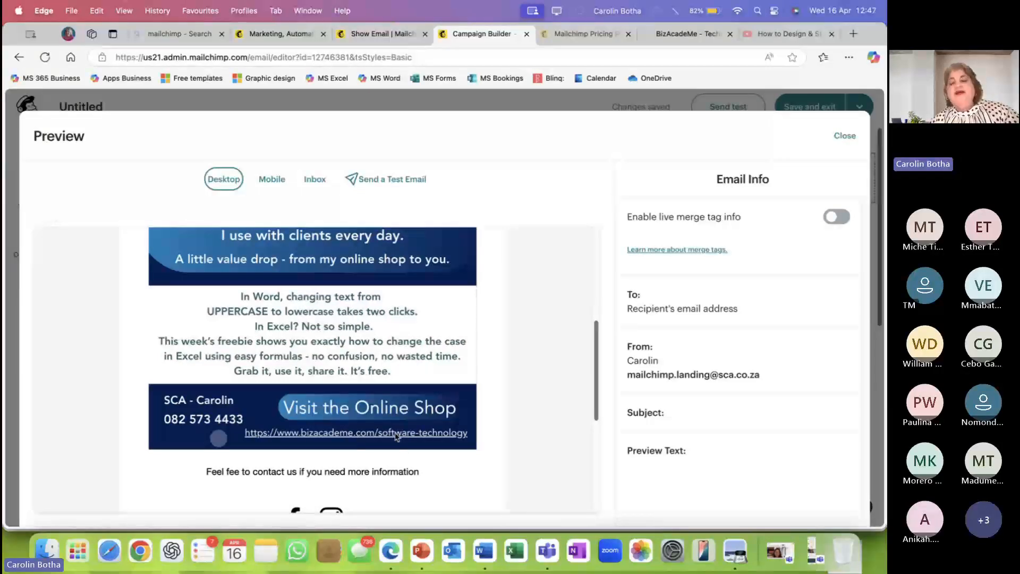
scroll(383, 436, up, 5)
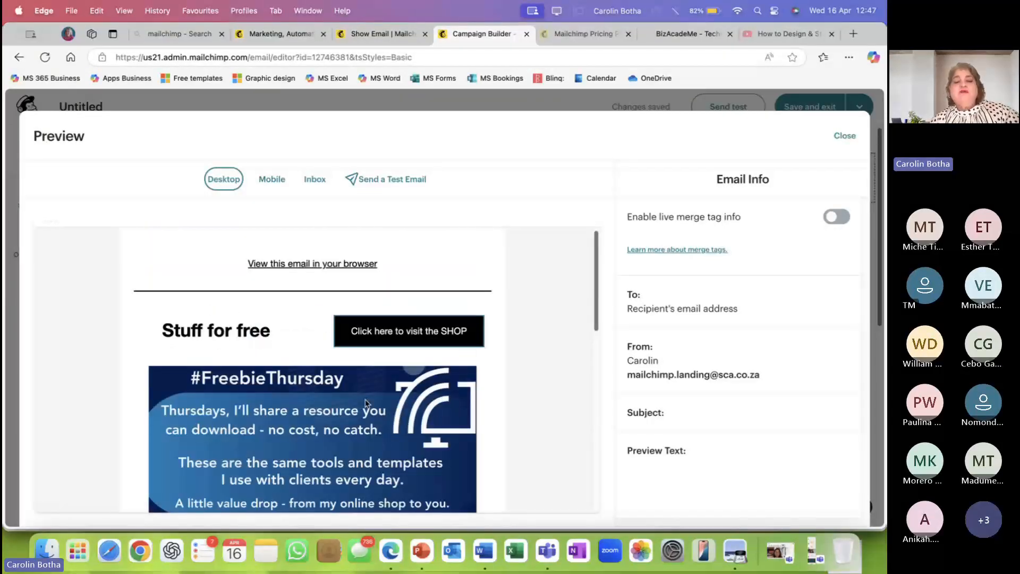
scroll(535, 353, down, 5)
scroll(535, 354, down, 6)
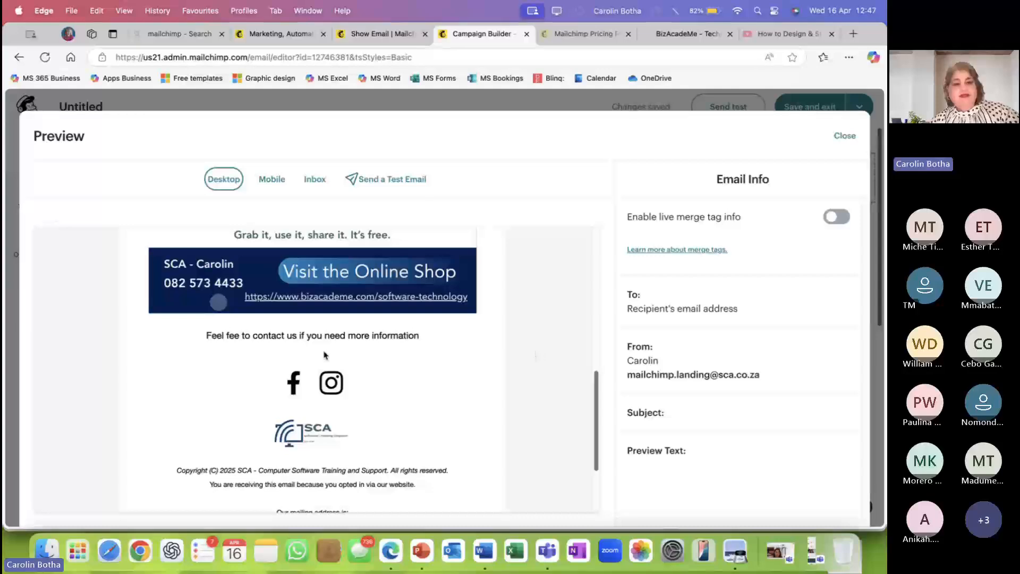
scroll(331, 345, down, 1)
scroll(331, 345, down, 1)
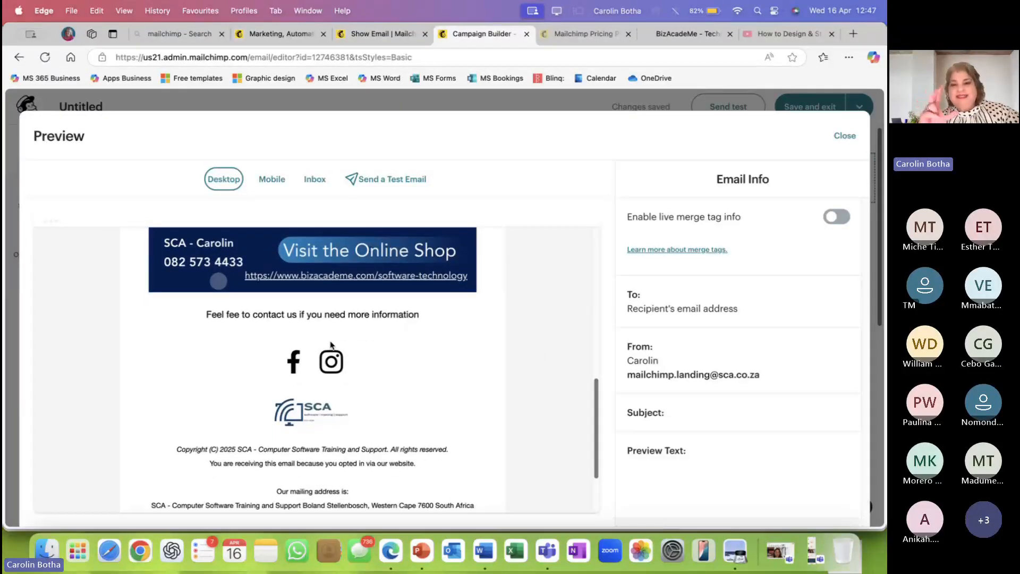
scroll(331, 345, up, 15)
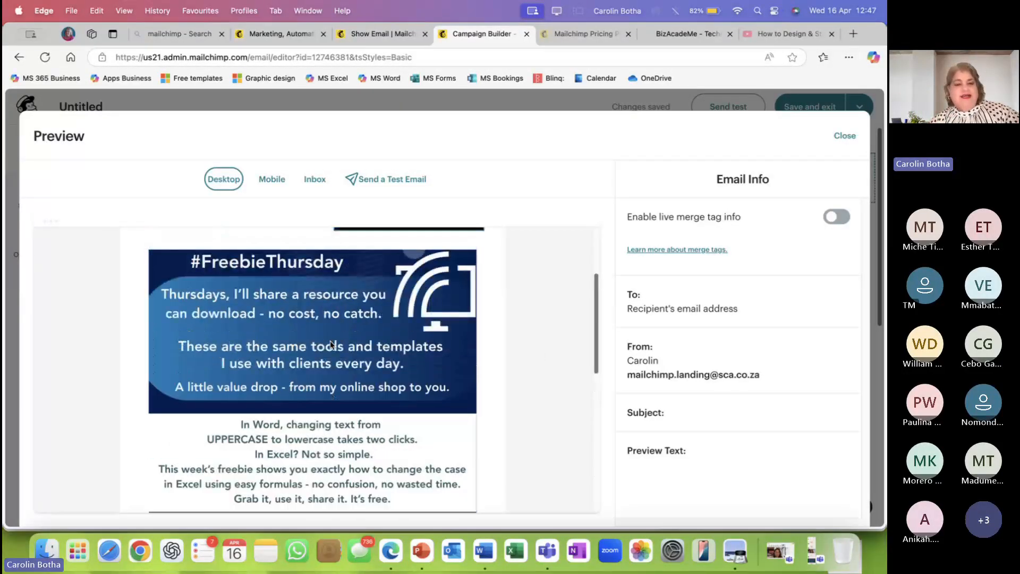
scroll(239, 240, down, 15)
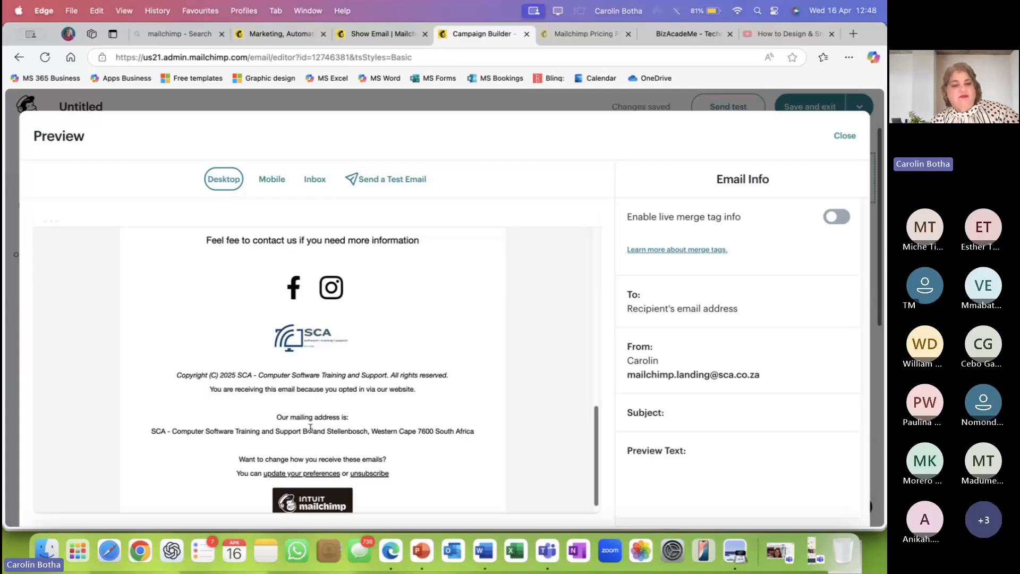
scroll(311, 428, down, 1)
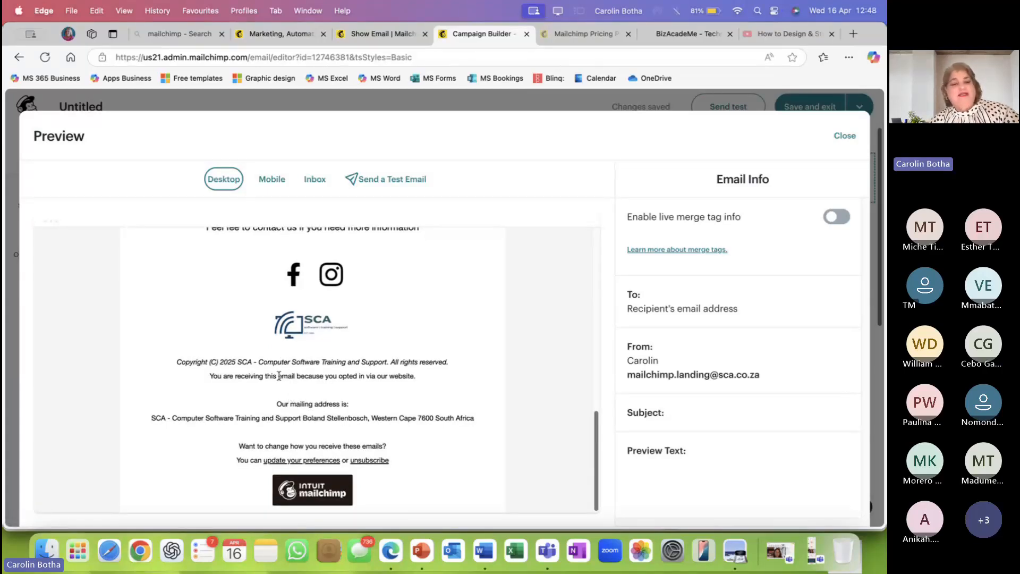
drag(221, 360, 386, 444)
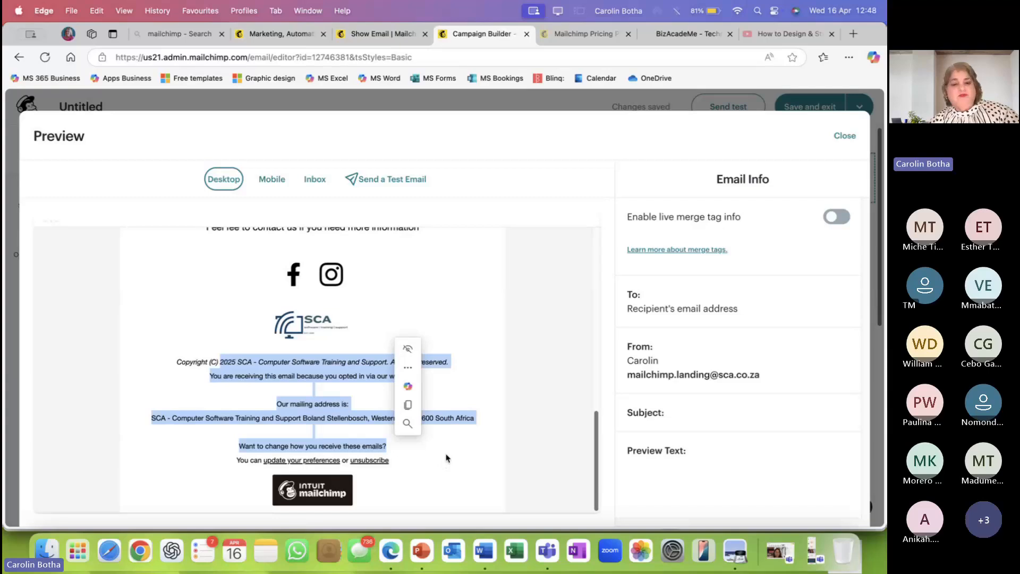
Follow the preview's unsubscribe link and view the Unsubscribe page in the mobile layout.
click(371, 462)
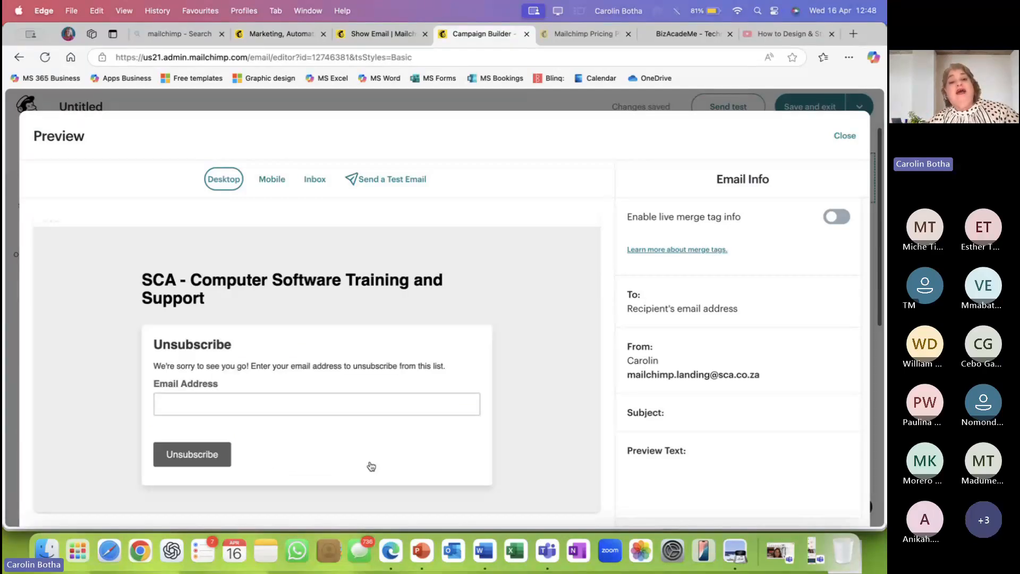
click(211, 399)
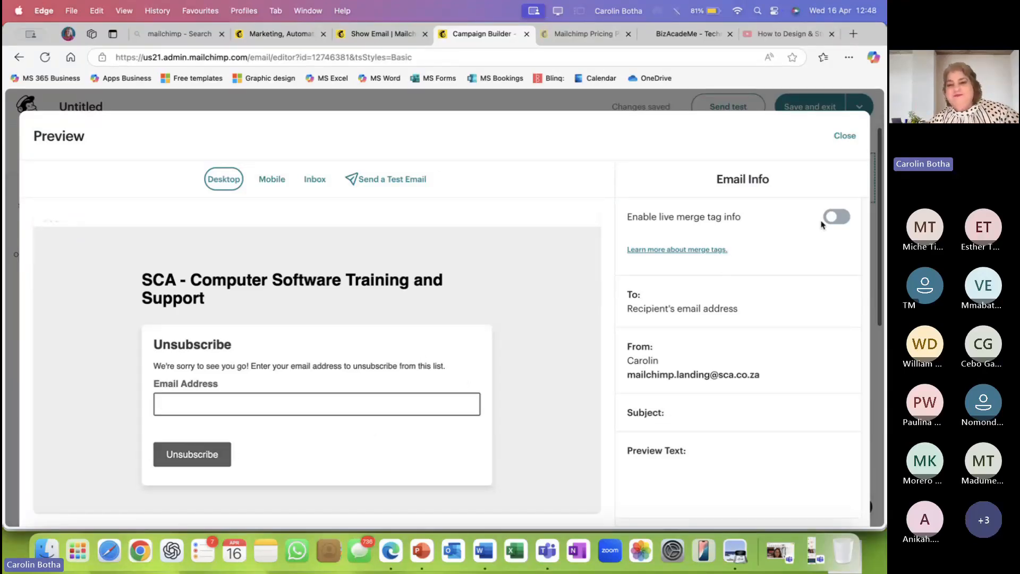
click(275, 181)
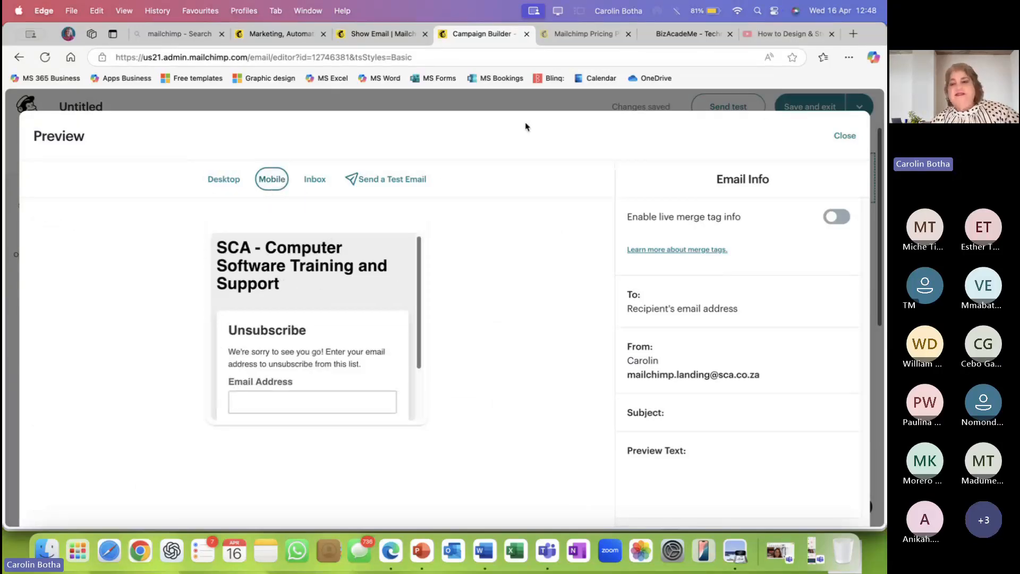
Review the email in the mobile preview, then return to the desktop layout at the top.
click(850, 136)
click(846, 139)
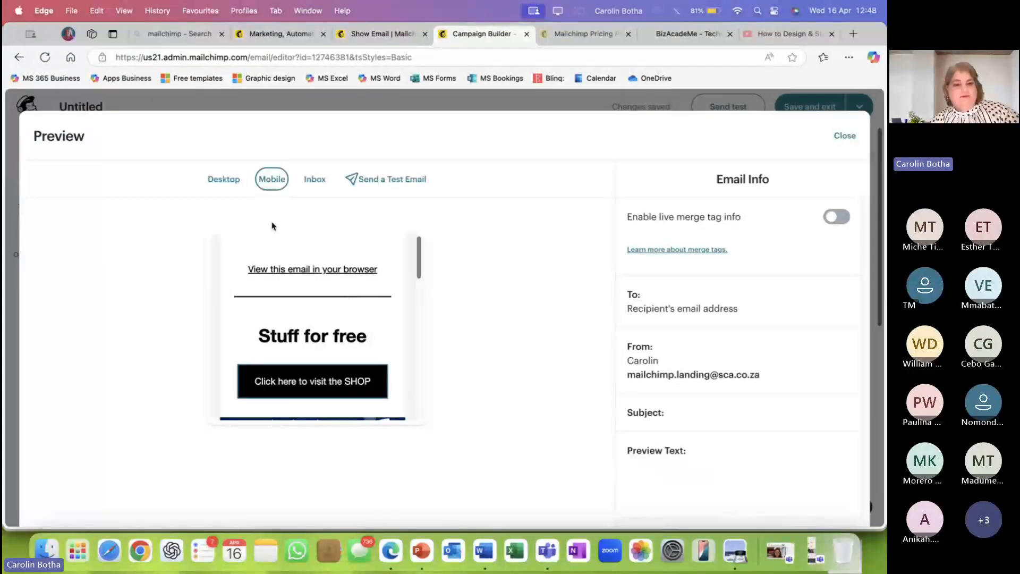
click(224, 179)
scroll(267, 290, down, 5)
click(273, 181)
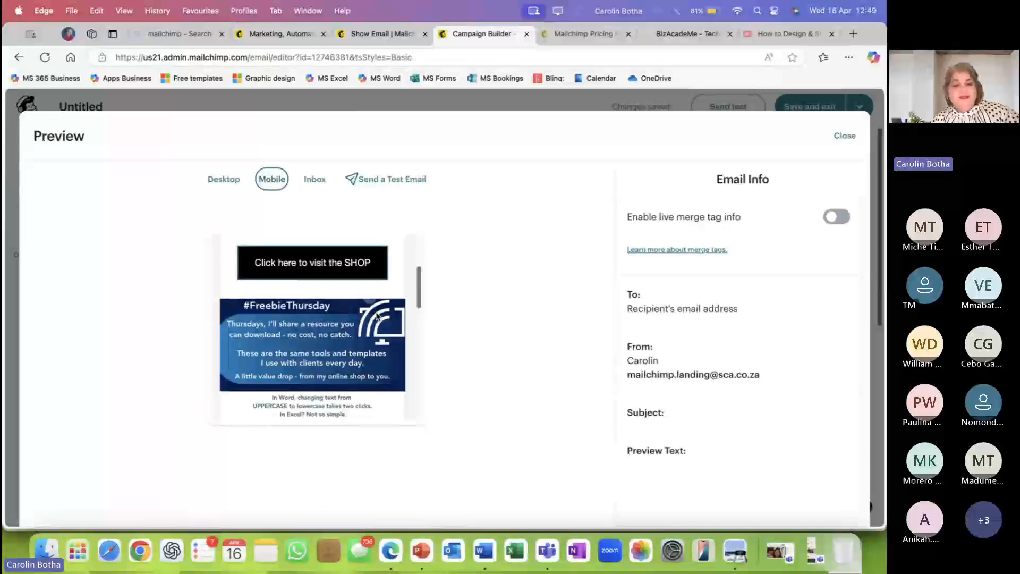
scroll(377, 316, down, 6)
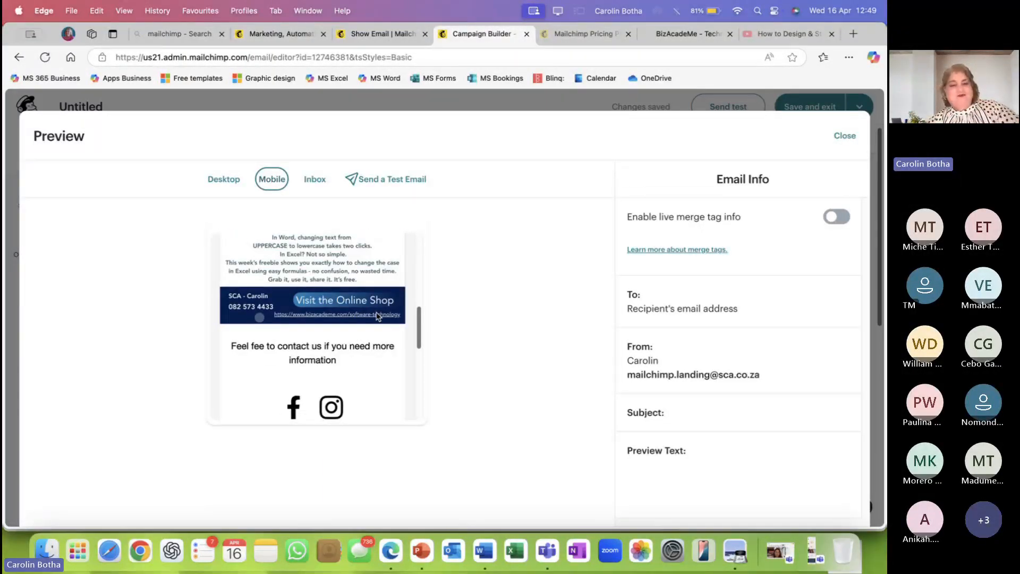
scroll(379, 329, down, 6)
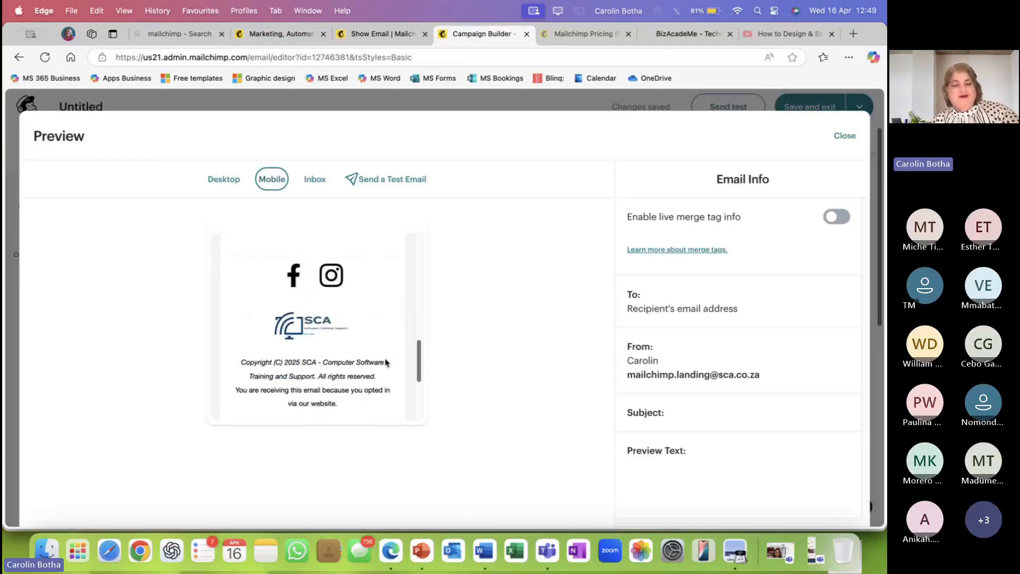
scroll(385, 360, down, 5)
scroll(385, 363, up, 6)
scroll(385, 363, up, 12)
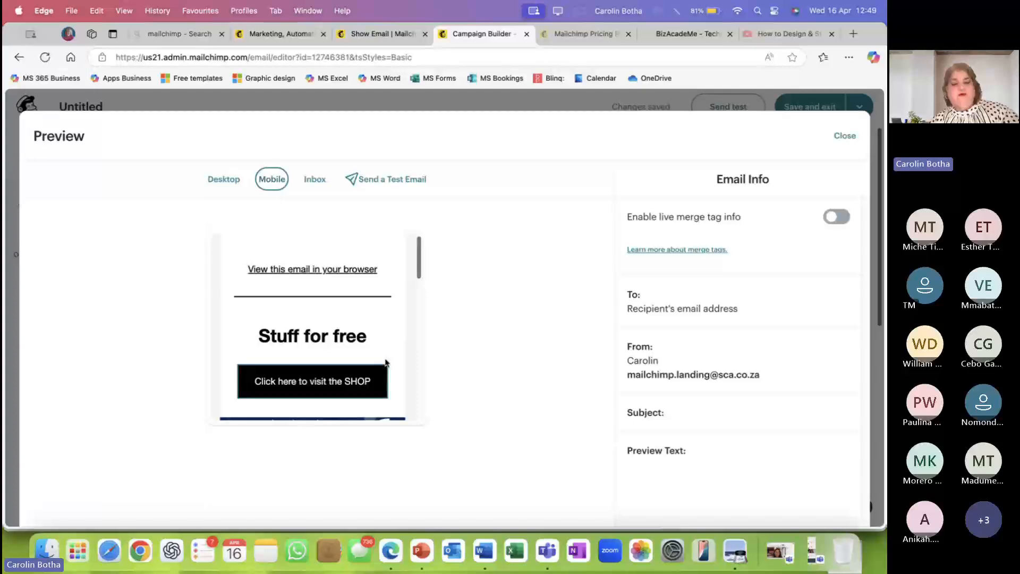
scroll(386, 362, down, 12)
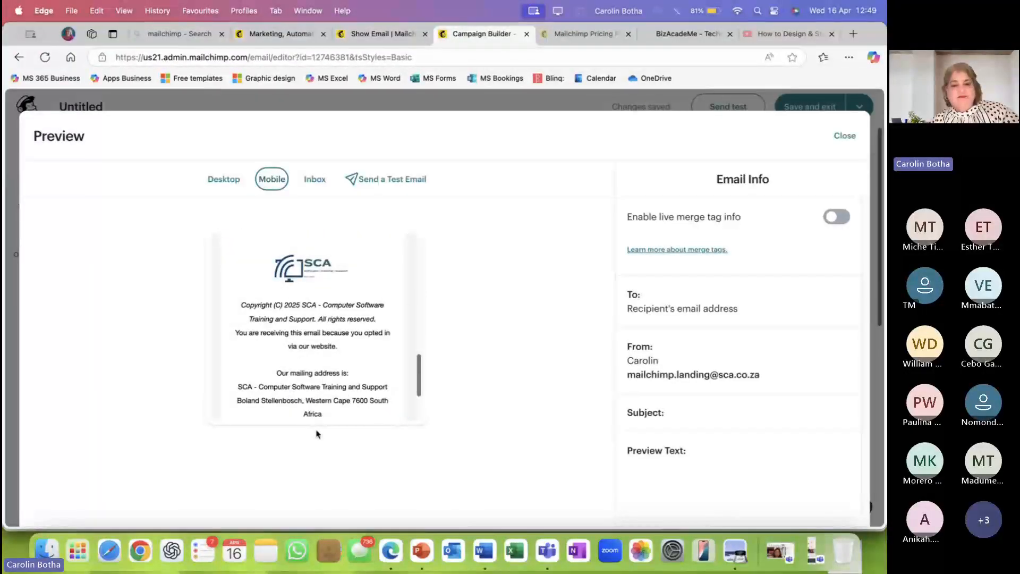
scroll(336, 390, down, 4)
scroll(376, 369, up, 4)
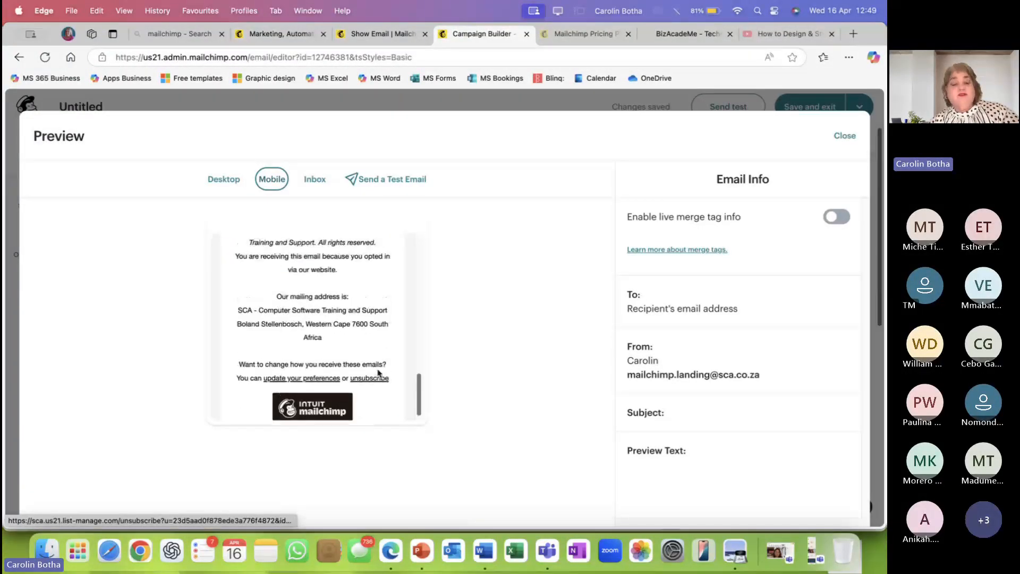
scroll(377, 369, up, 5)
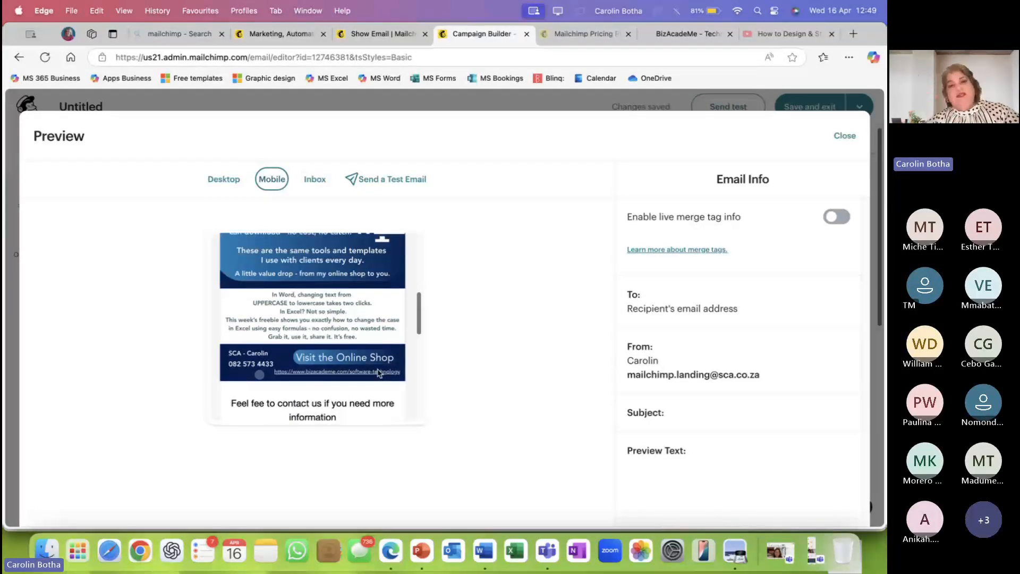
scroll(378, 373, up, 8)
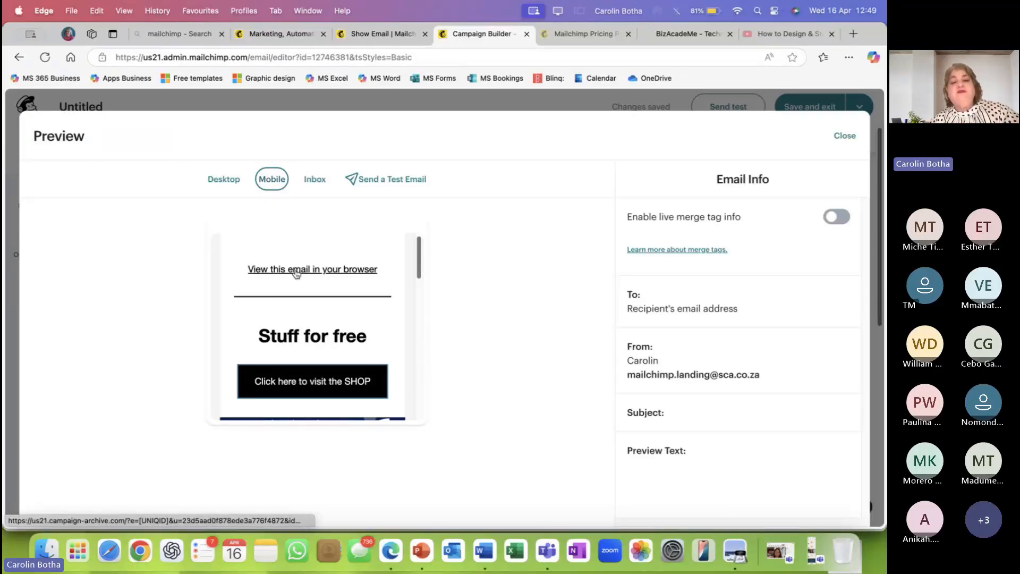
scroll(296, 273, up, 2)
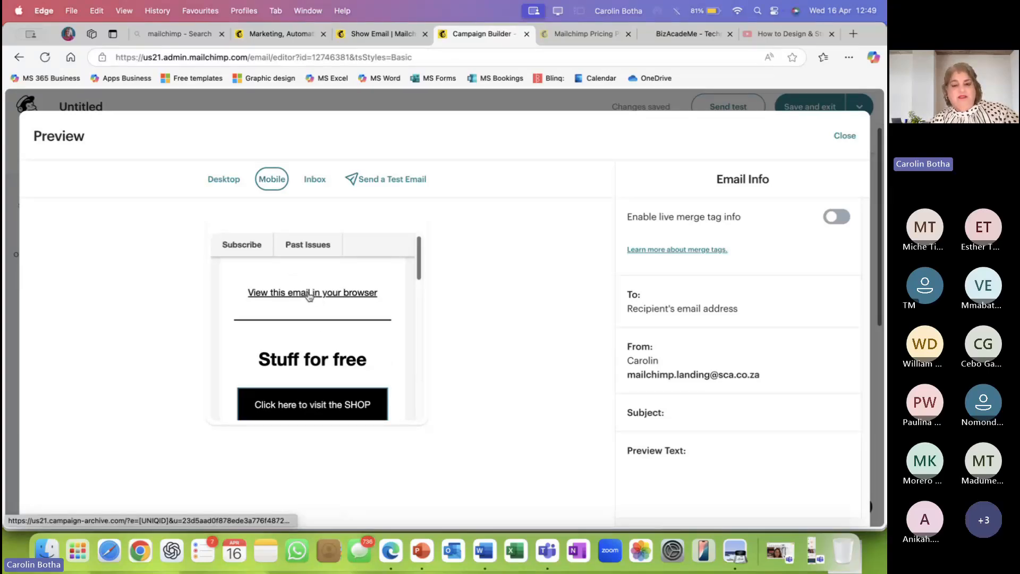
scroll(311, 287, down, 1)
scroll(309, 281, up, 1)
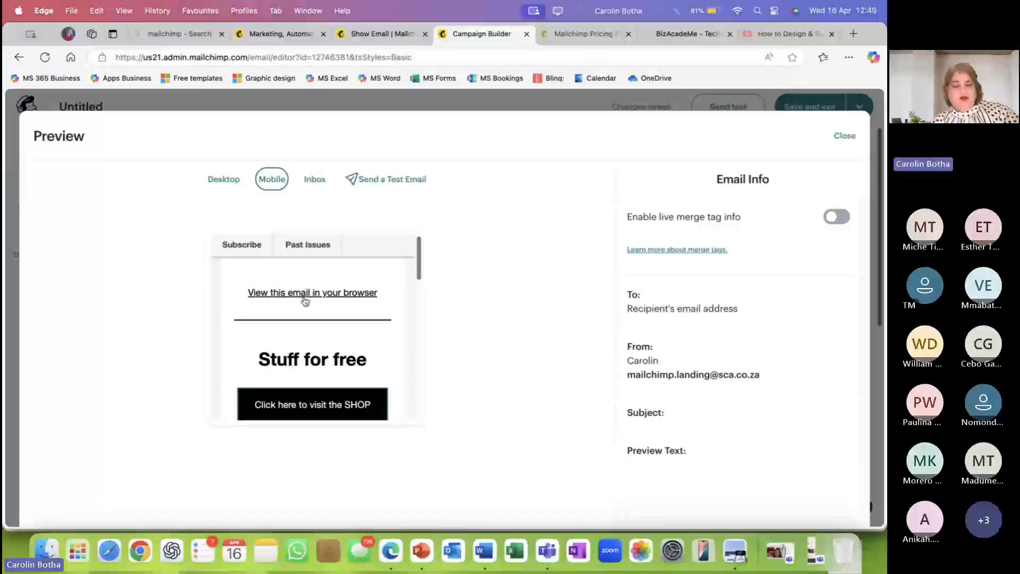
scroll(319, 300, down, 1)
scroll(322, 301, down, 5)
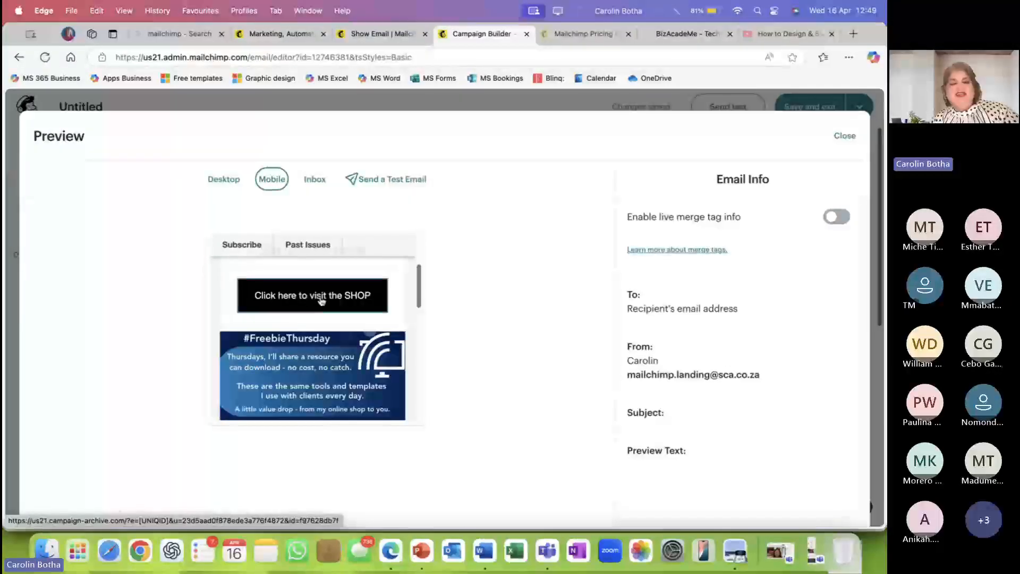
scroll(321, 301, down, 5)
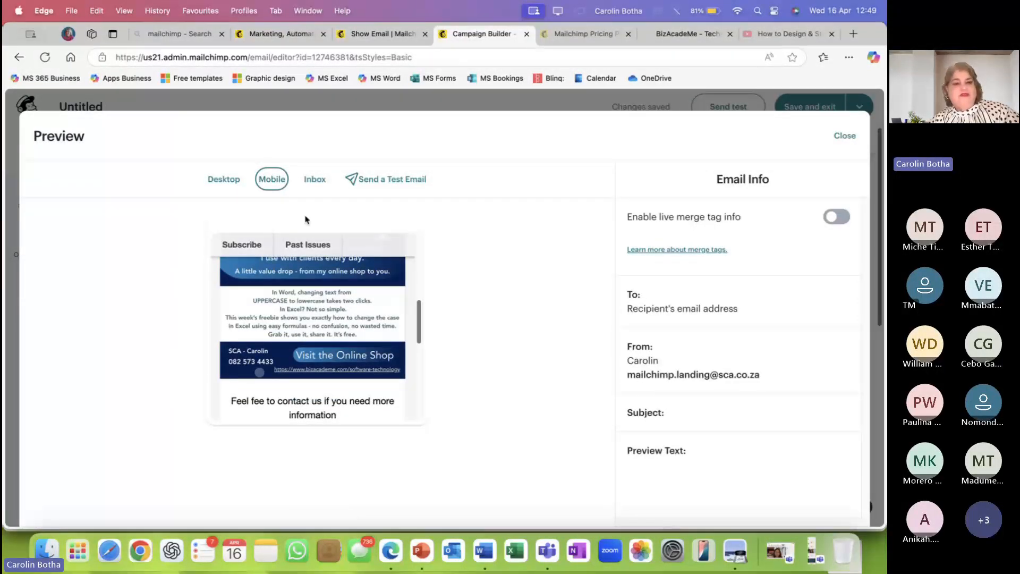
click(224, 179)
scroll(361, 318, up, 10)
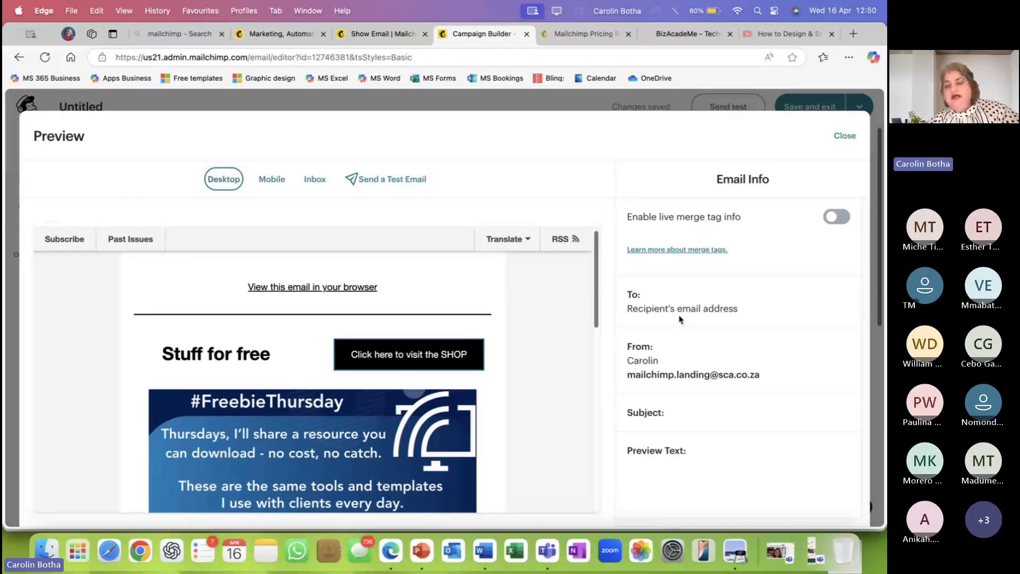
Highlight the To and From details in Email Info, then close the preview.
drag(630, 308, 747, 317)
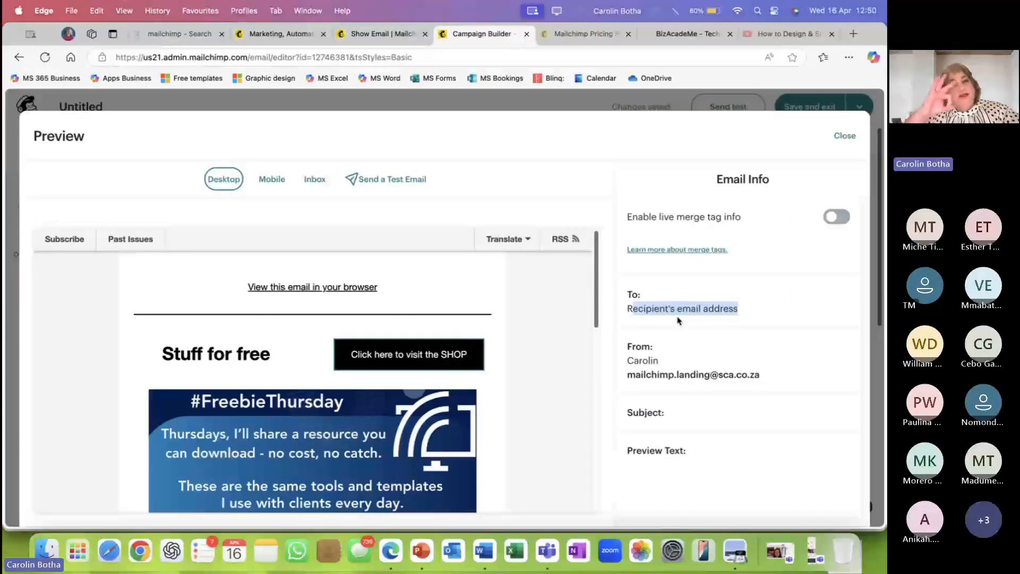
click(663, 363)
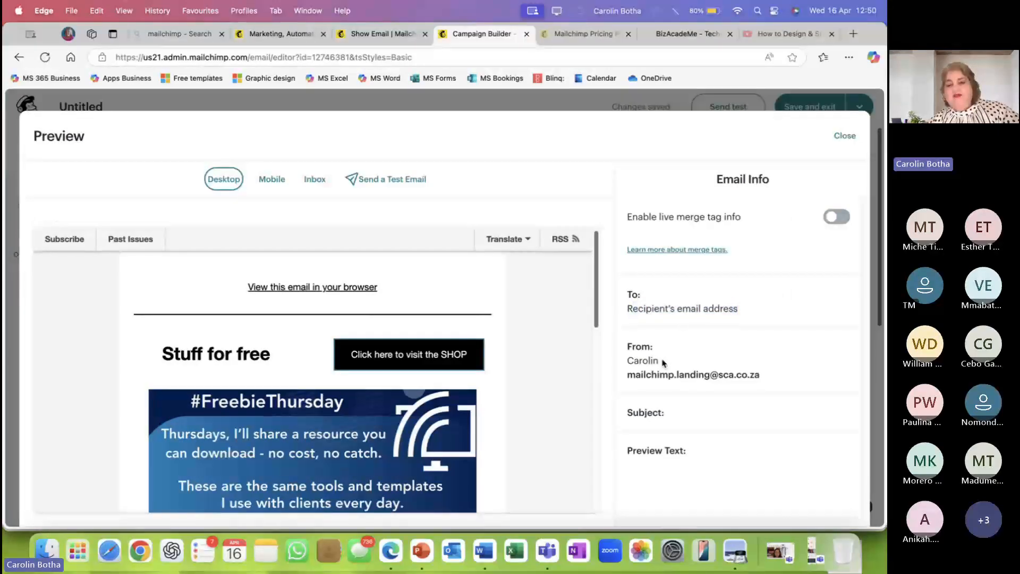
drag(628, 360, 670, 362)
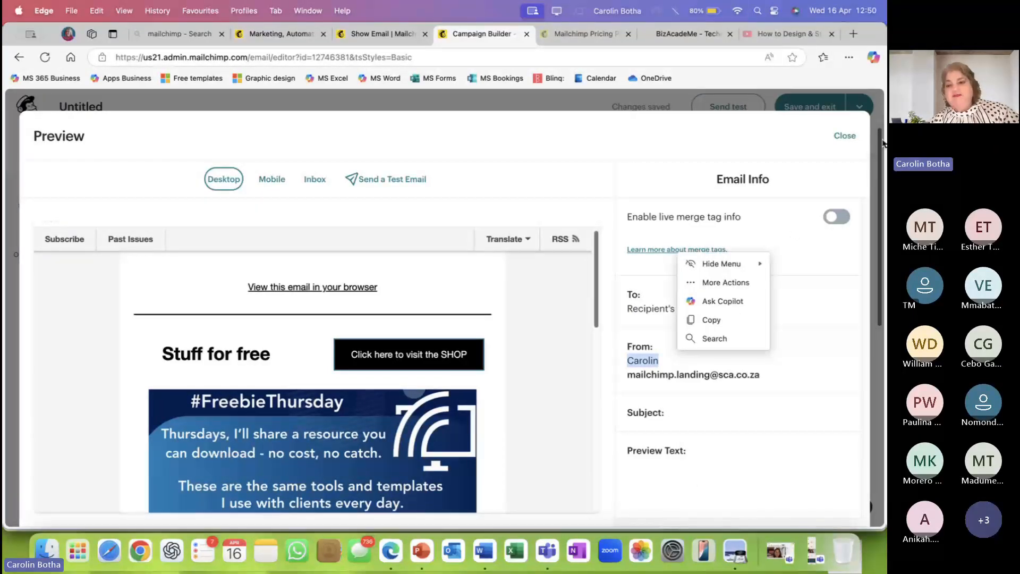
click(844, 136)
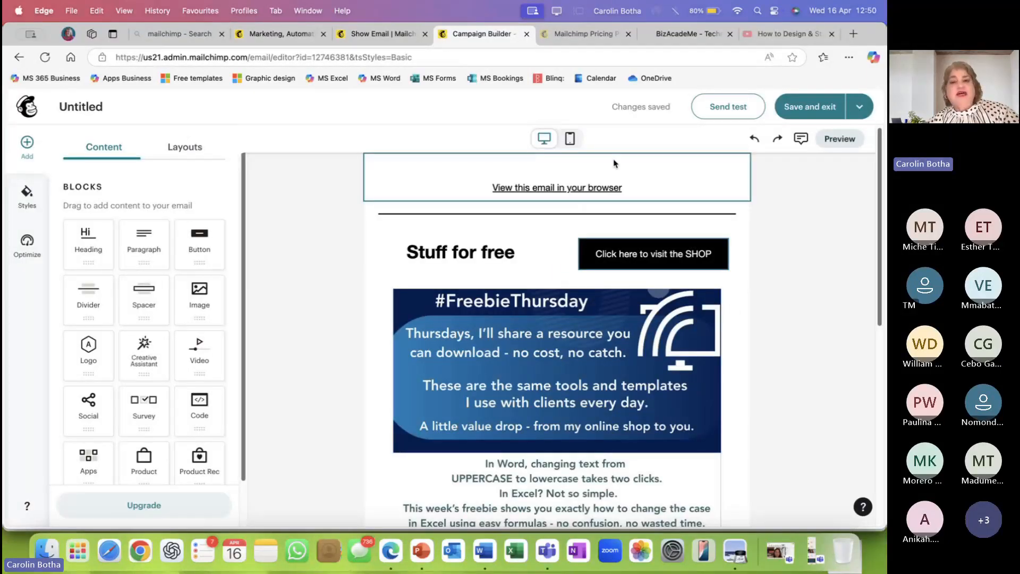
Look over the finished email once more, then save and exit the editor.
scroll(638, 214, down, 5)
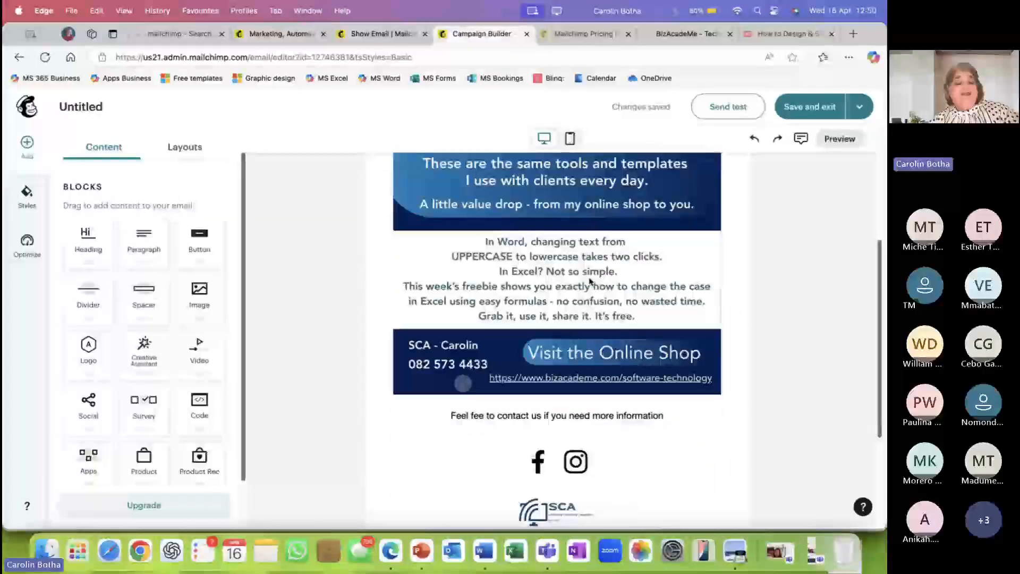
scroll(150, 364, down, 2)
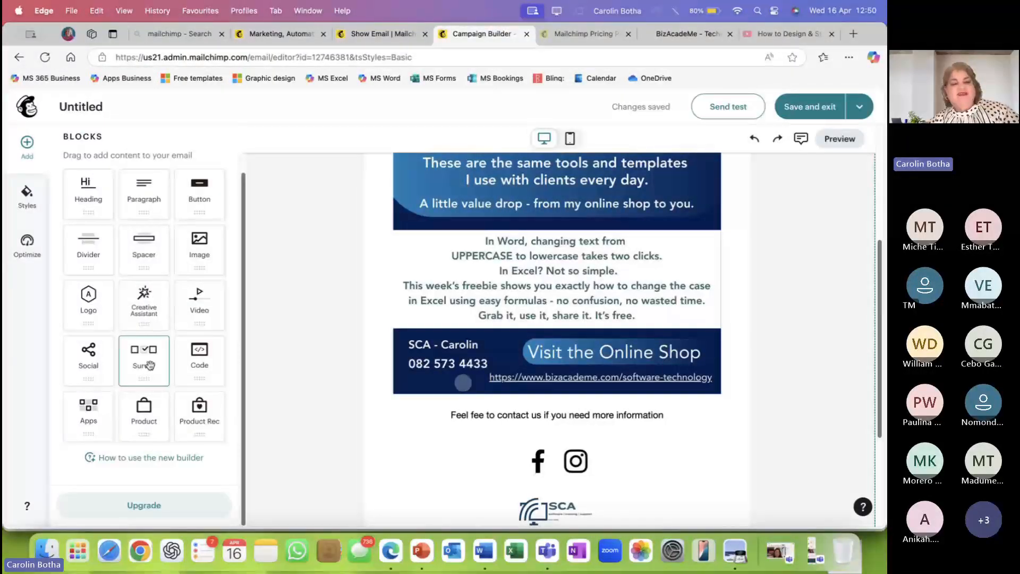
scroll(150, 364, up, 2)
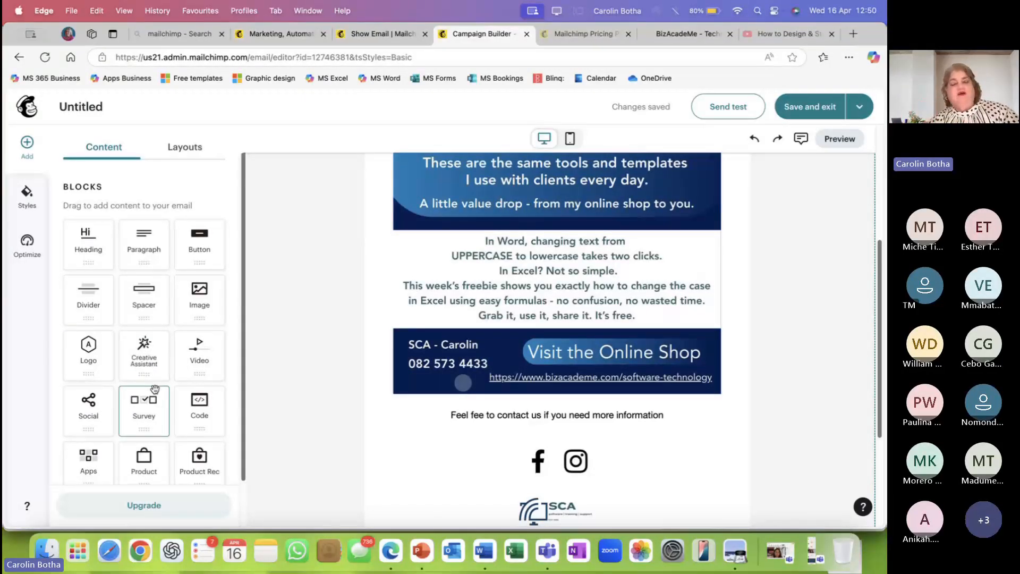
click(812, 112)
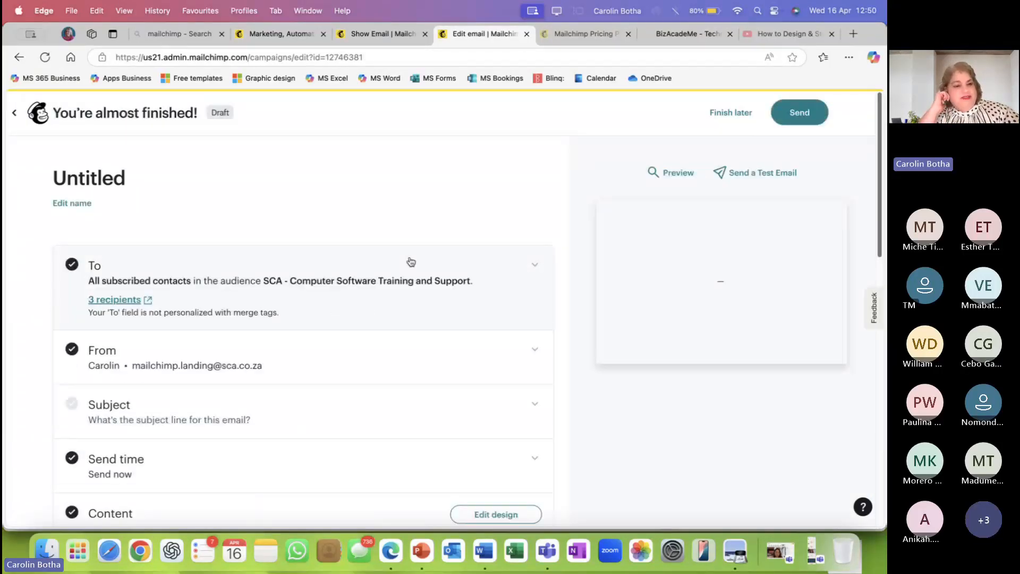
Replace the sender name in the From section with 'SCA', keeping the same address, and save.
mouse_move(634, 264)
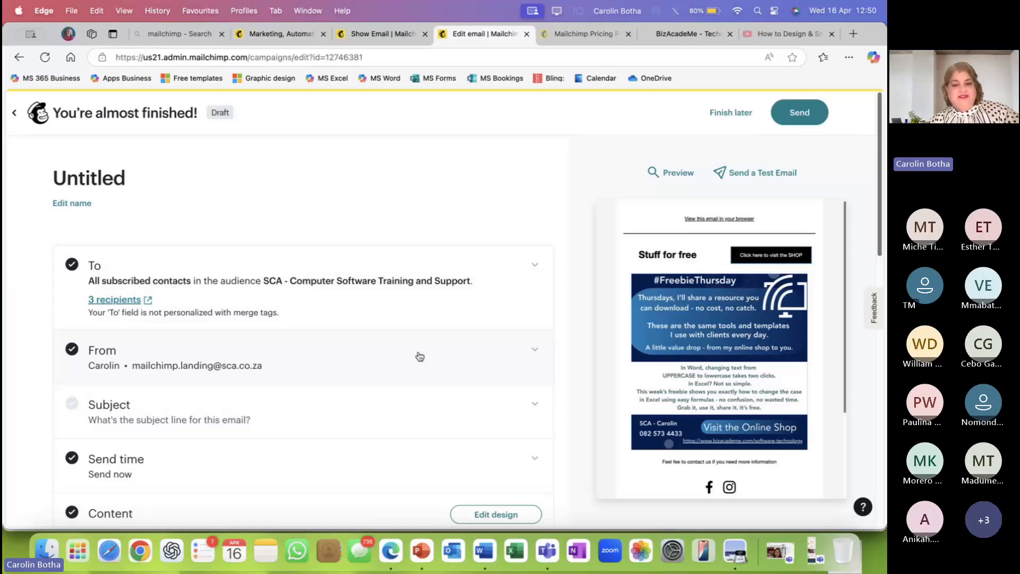
scroll(471, 321, down, 2)
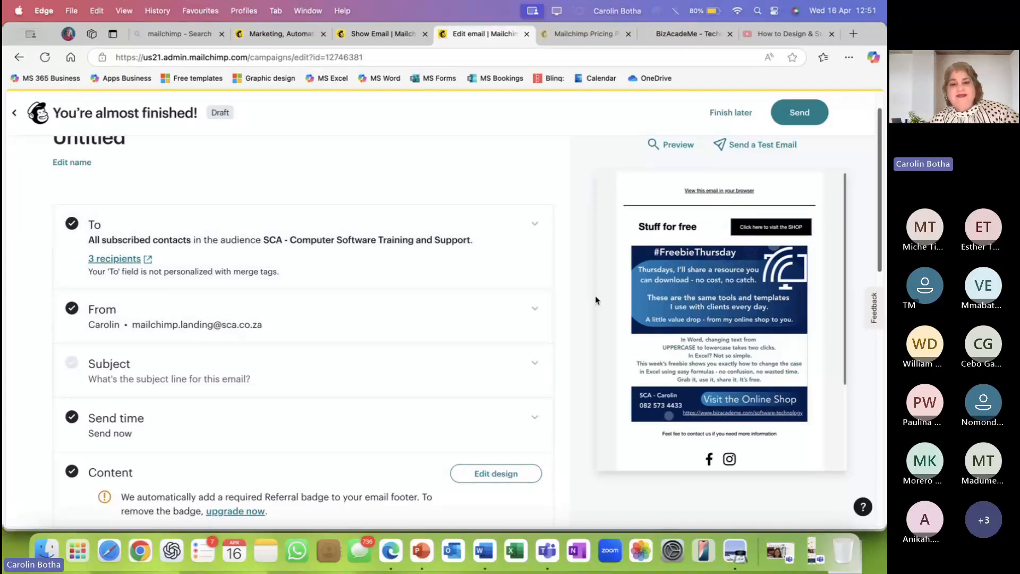
click(535, 310)
scroll(271, 349, down, 3)
click(130, 325)
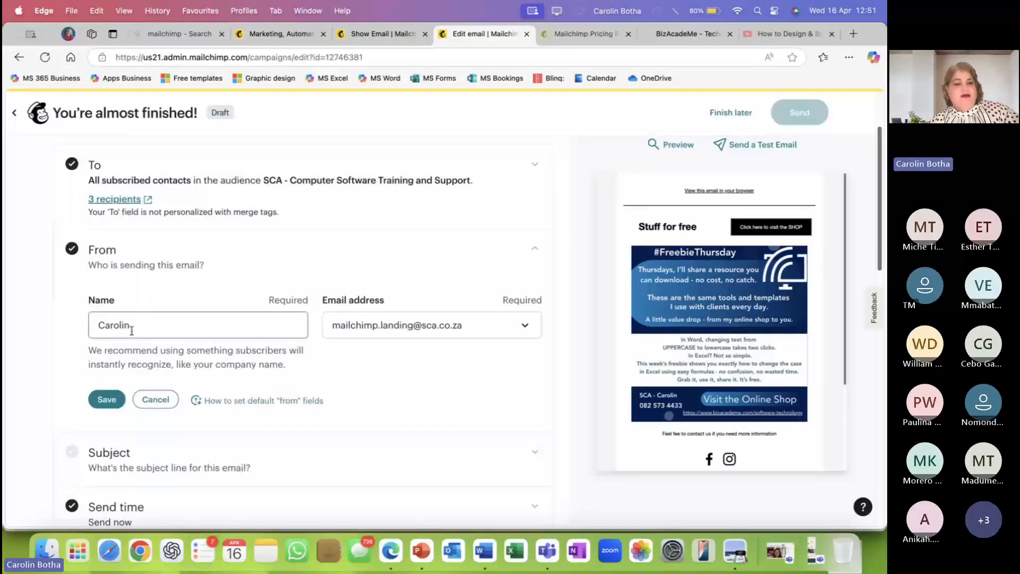
text(Botha)
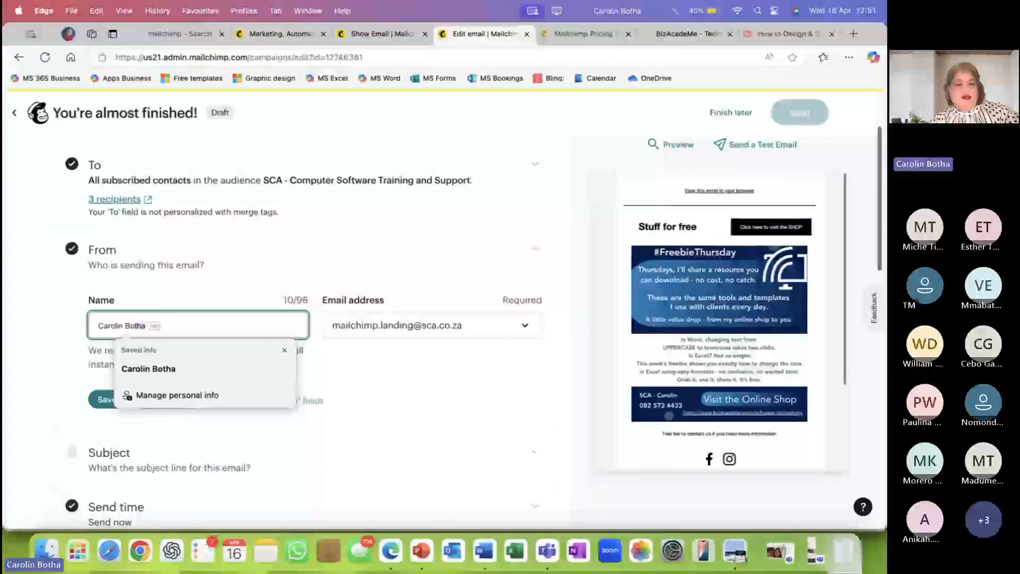
key(BackSpace)
key(BackSpace)
key(BackSpace)
key(BackSpace)
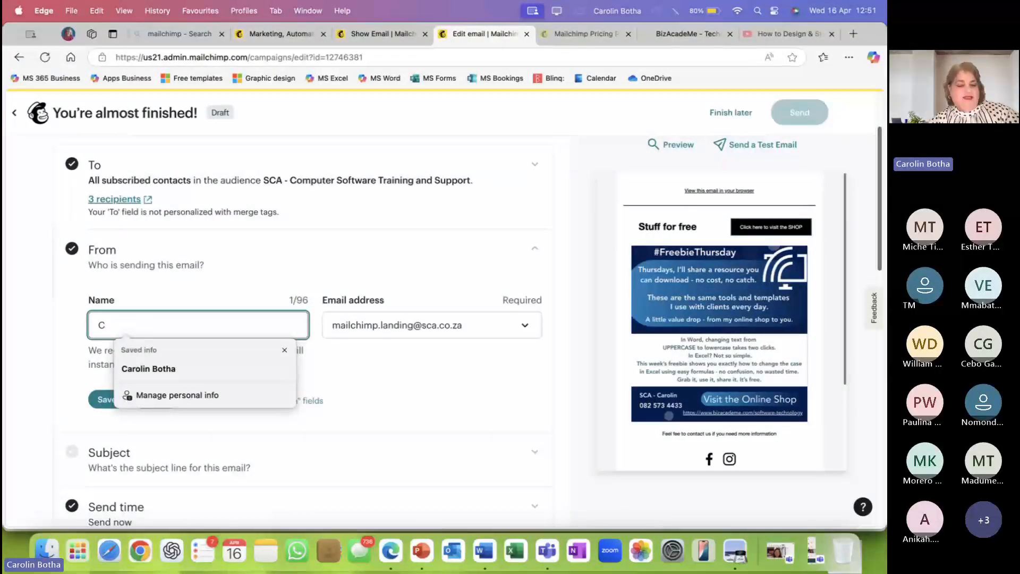
key(BackSpace)
text(sca)
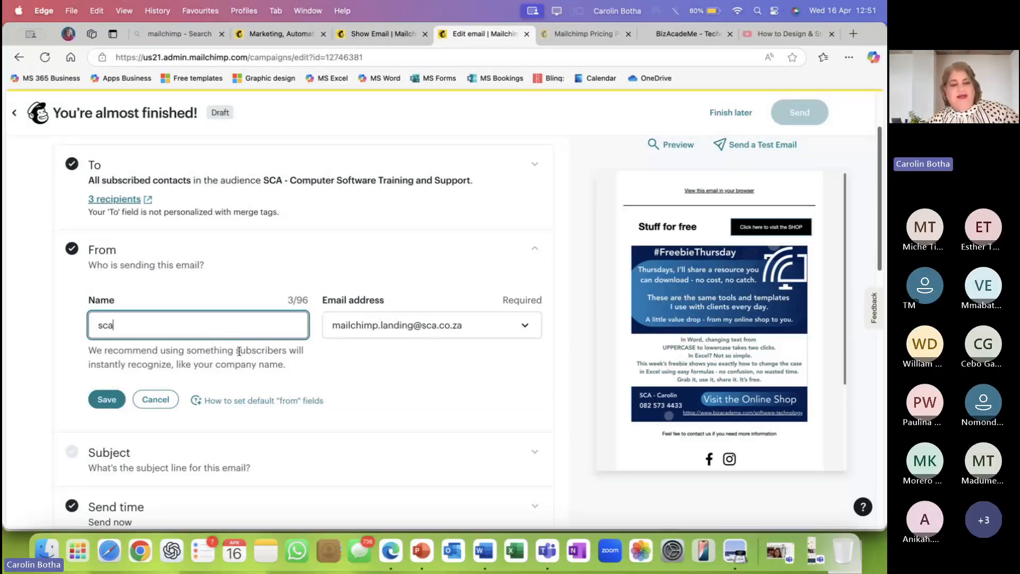
scroll(242, 345, down, 1)
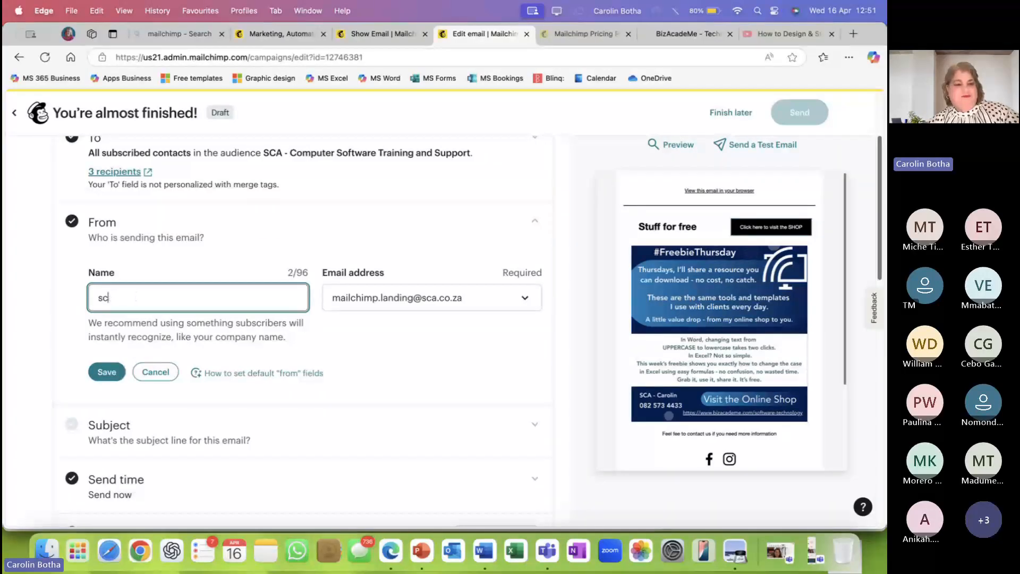
key(BackSpace)
key(BackSpace)
key(BackSpace)
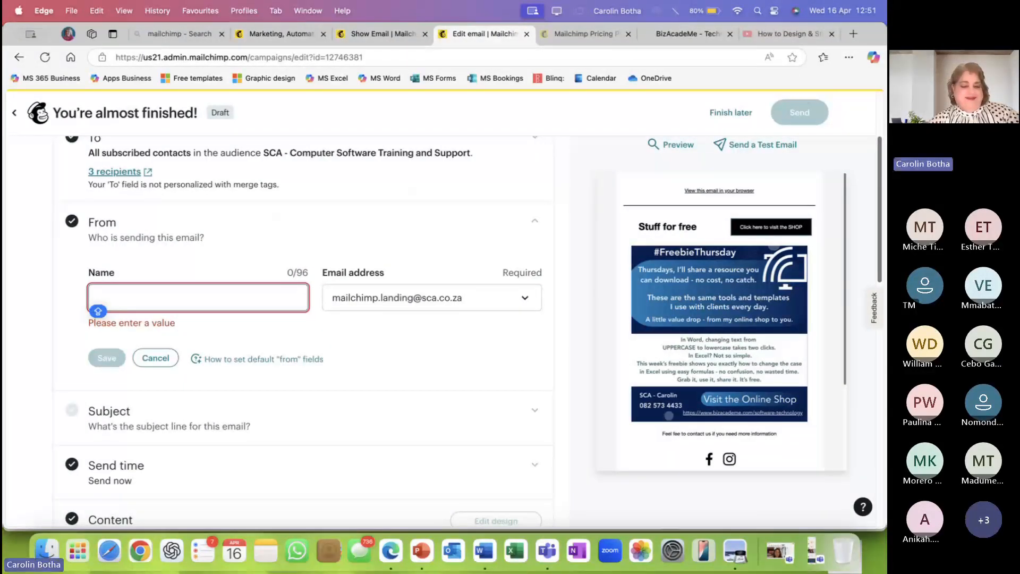
text(SCA)
click(113, 371)
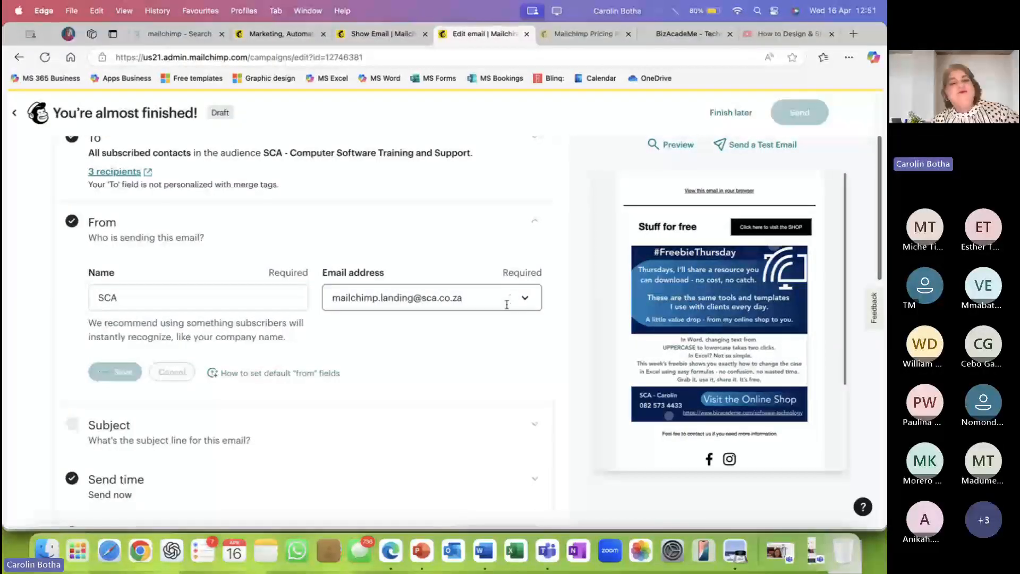
scroll(505, 298, down, 1)
scroll(506, 299, down, 3)
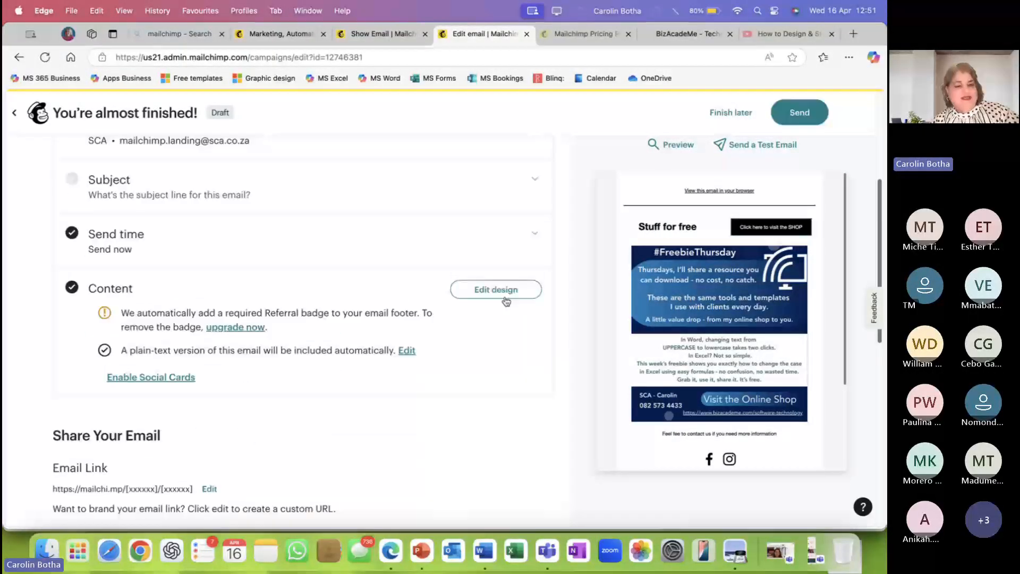
scroll(505, 301, up, 4)
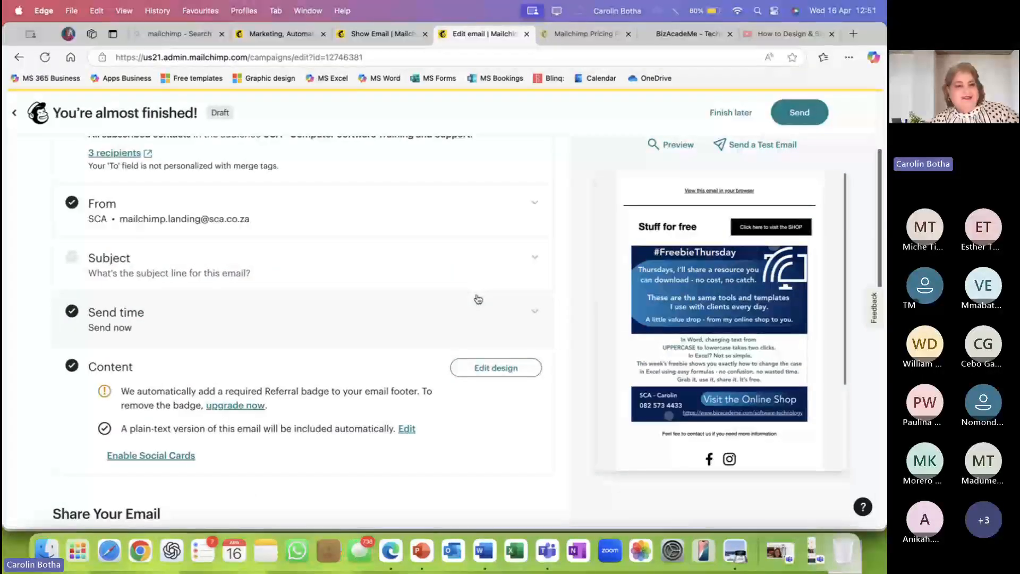
Enter the subject line 'Lets go for afreebee'.
click(527, 260)
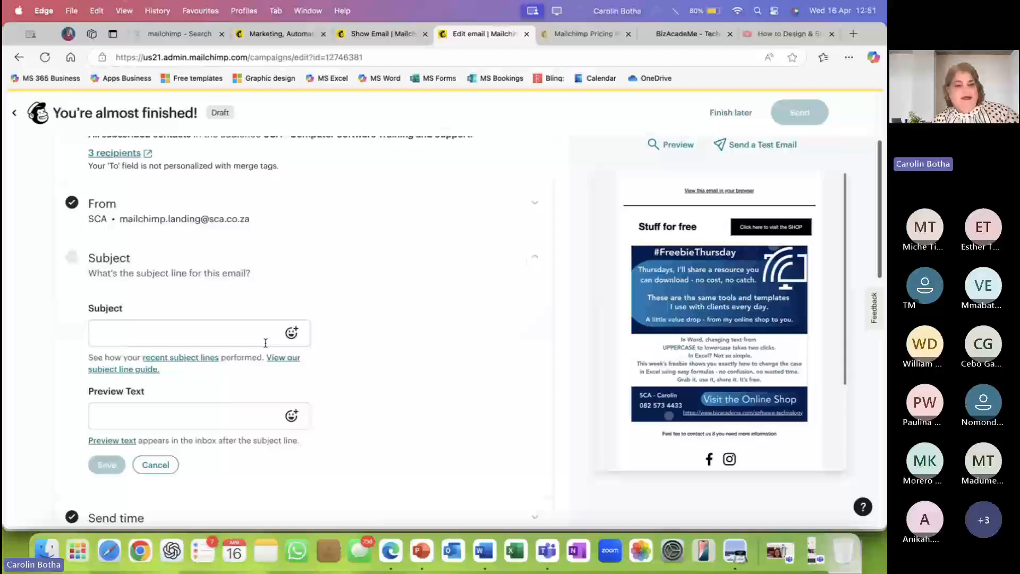
click(120, 337)
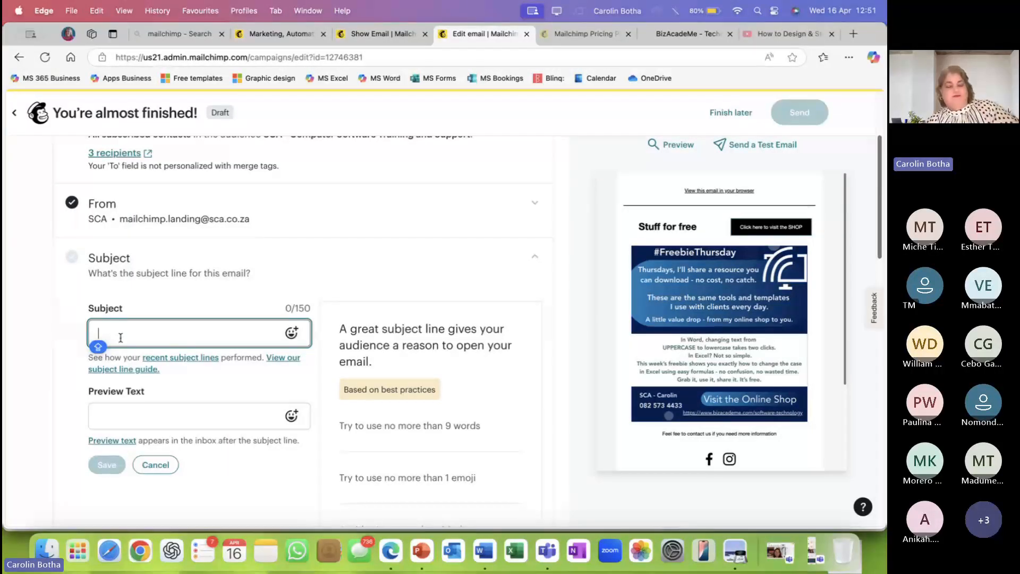
text(LET GO)
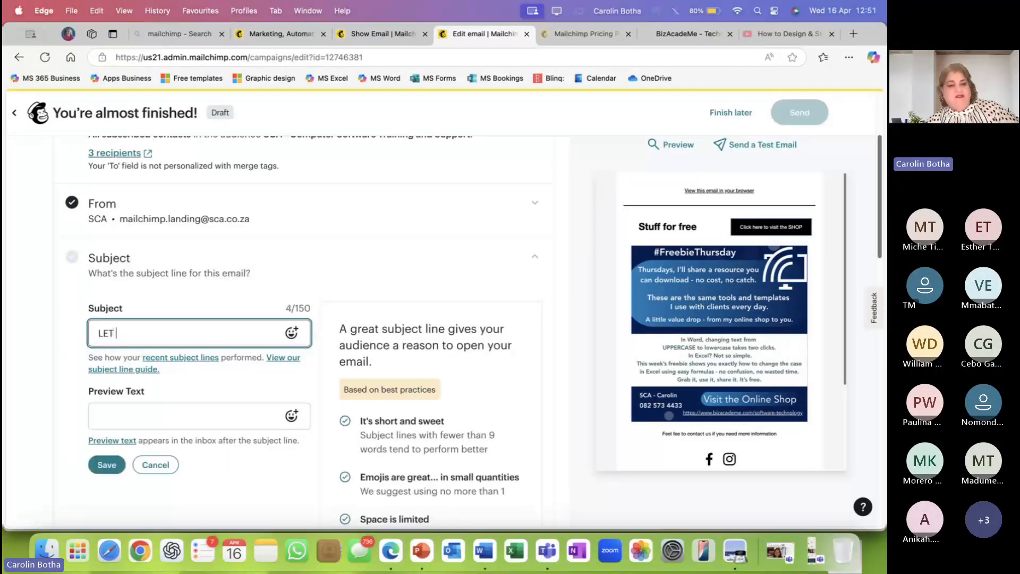
key(BackSpace)
key(BackSpace)
text(et)
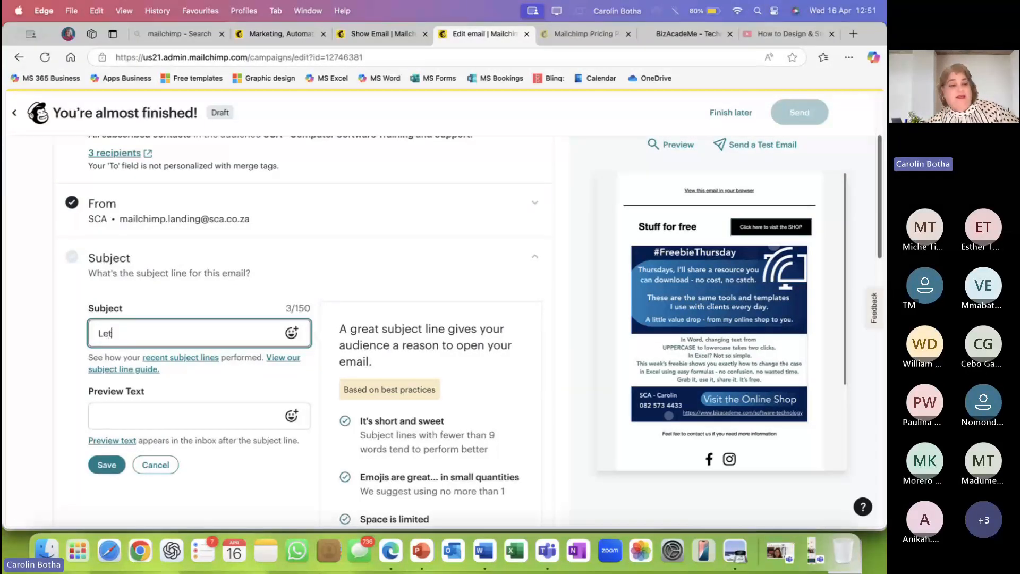
text(s go fo)
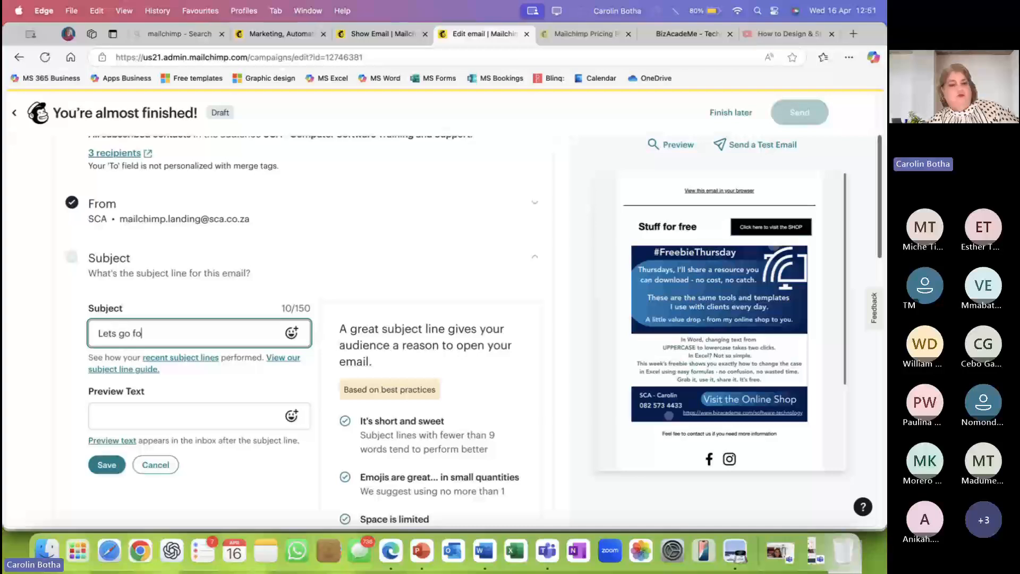
text(r some freed)
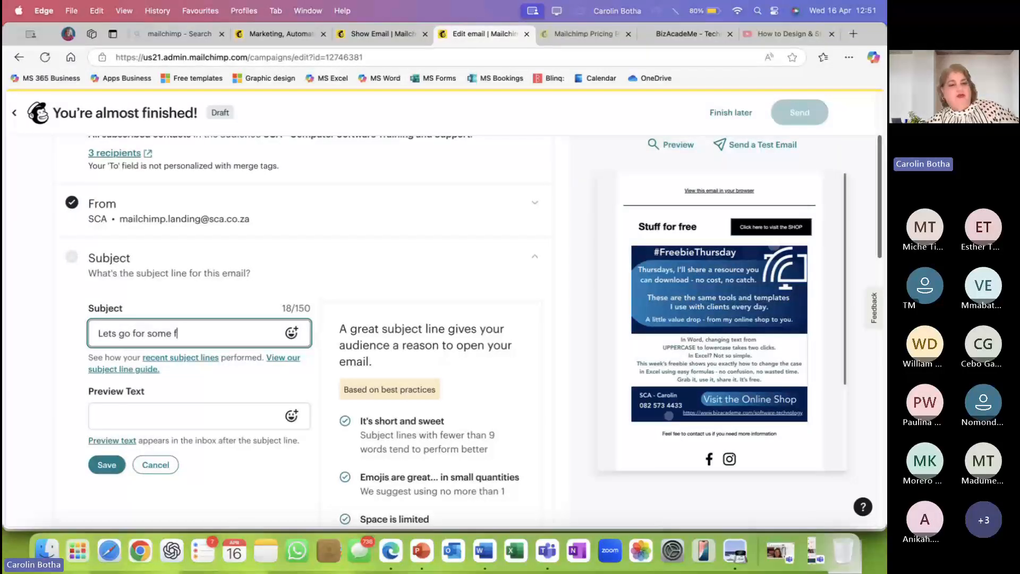
key(BackSpace)
text(bee)
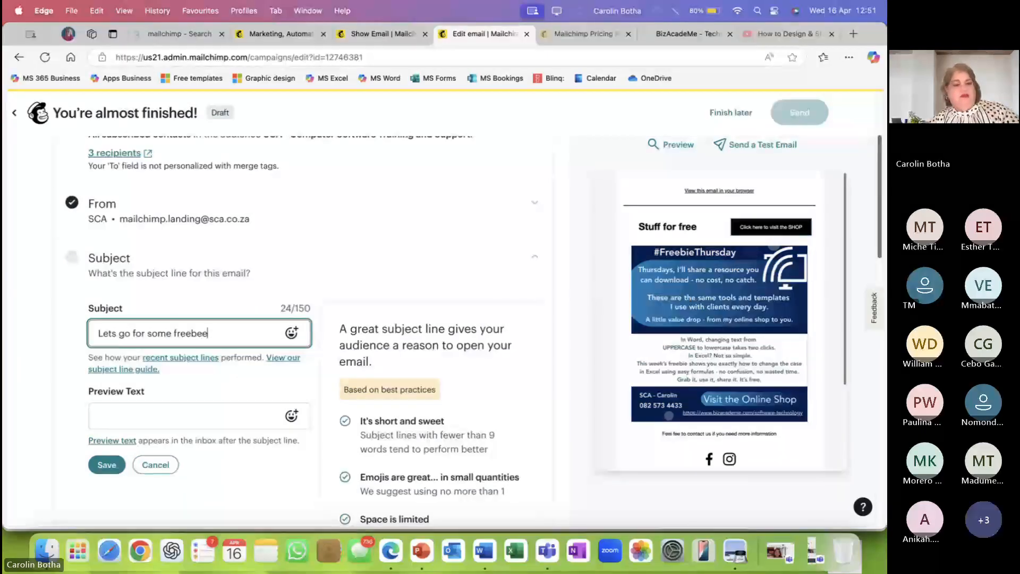
drag(172, 336, 148, 335)
text(a)
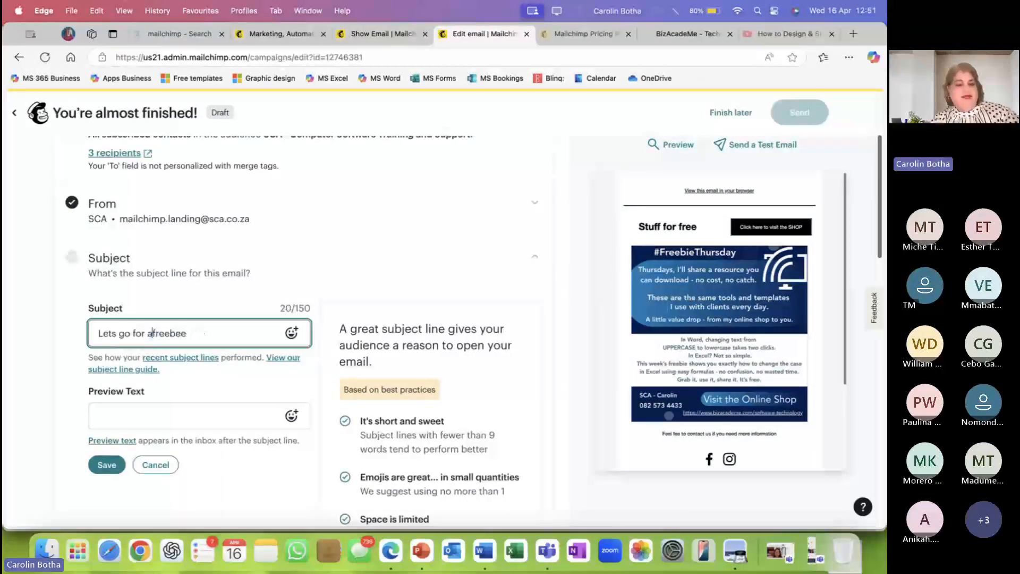
Save the subject line with Preview Text left empty, then expand Send time.
click(170, 417)
scroll(170, 417, down, 1)
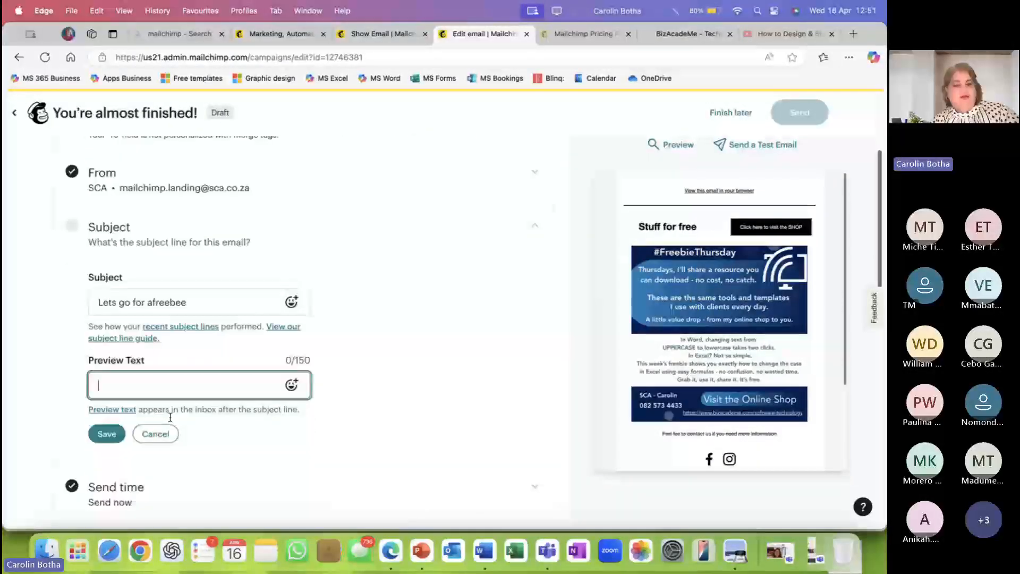
scroll(180, 402, up, 1)
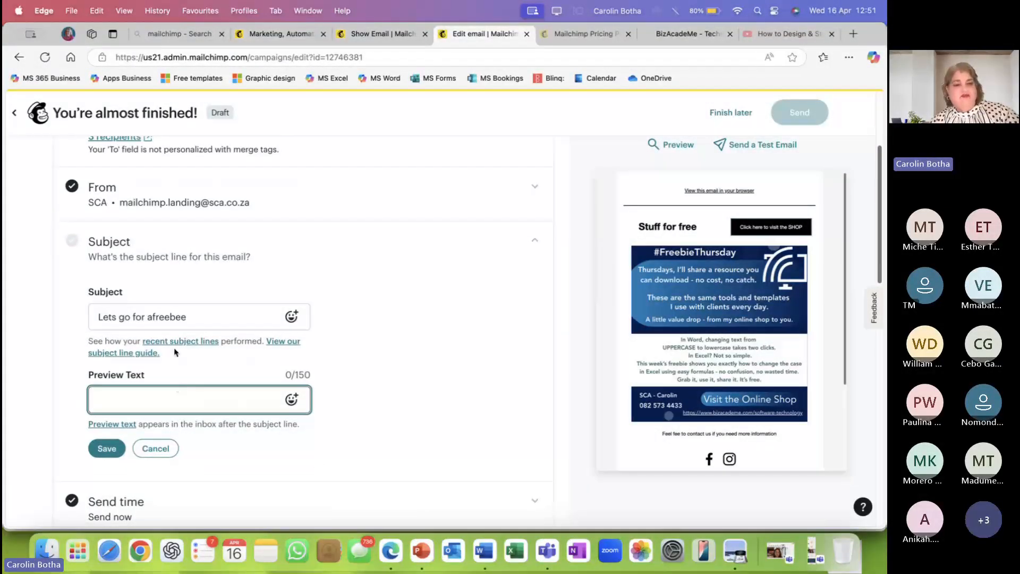
scroll(178, 393, down, 4)
scroll(177, 350, down, 1)
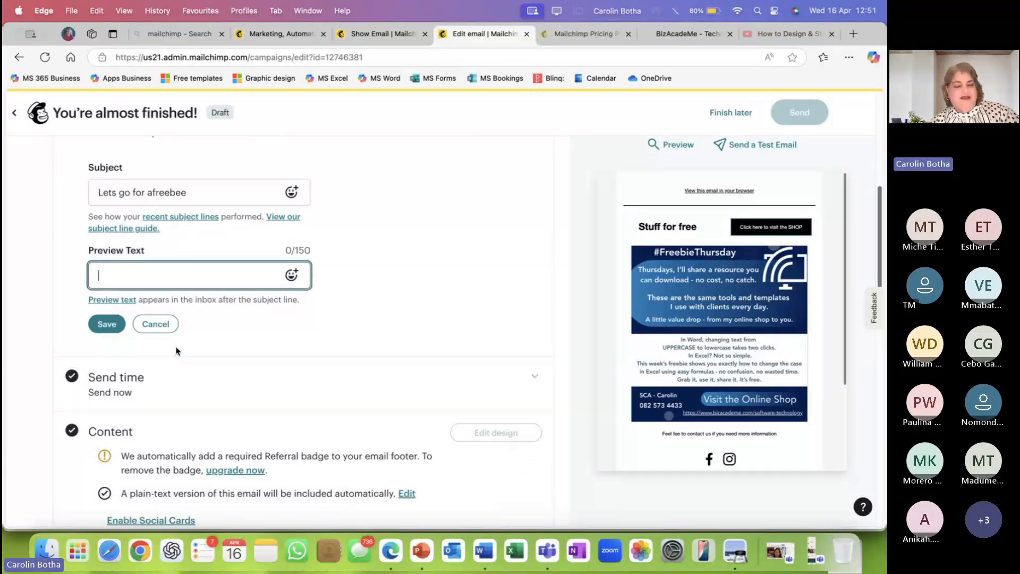
click(116, 323)
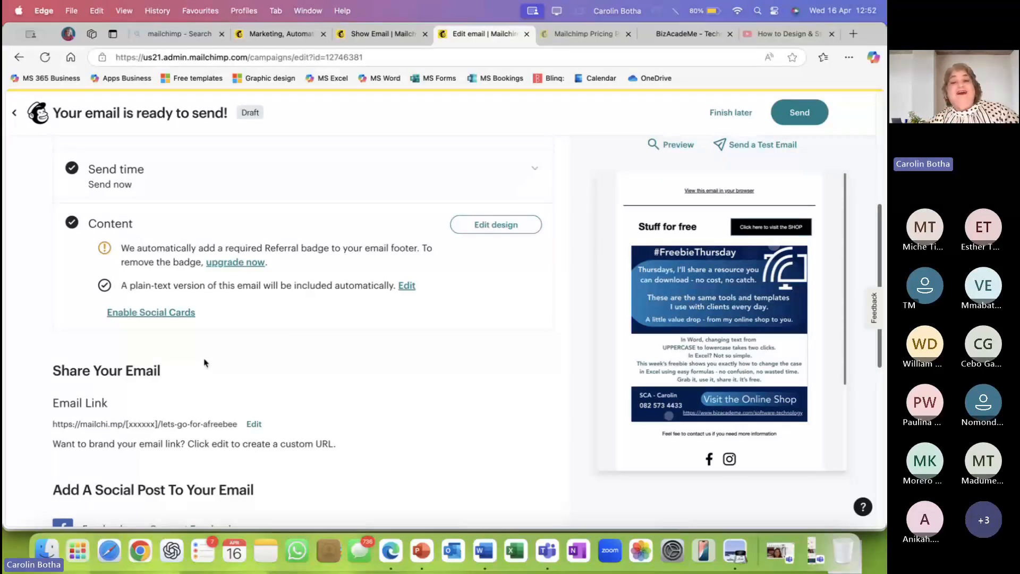
click(525, 171)
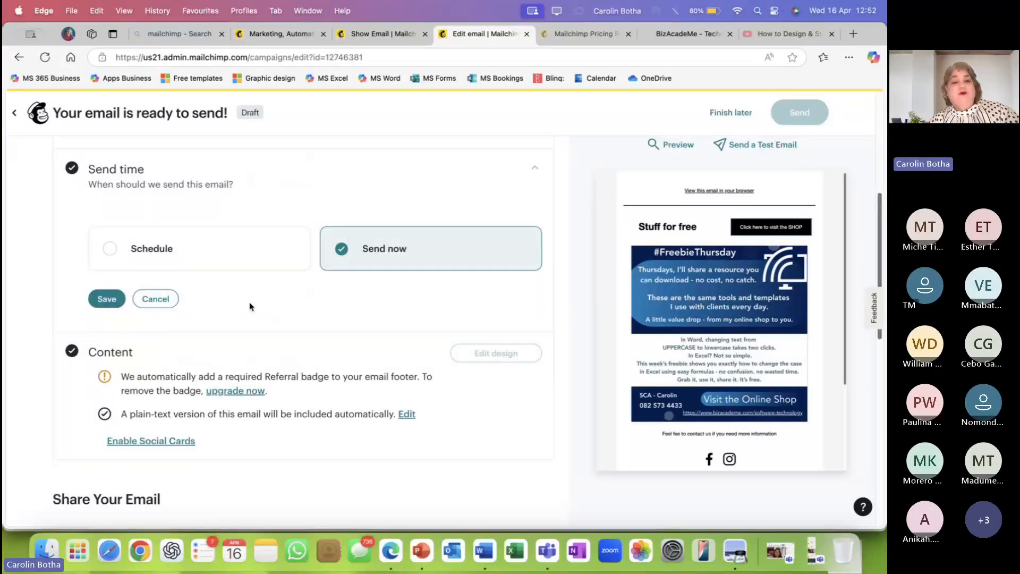
Review the Schedule delivery options, then switch the campaign back to Send now.
click(113, 251)
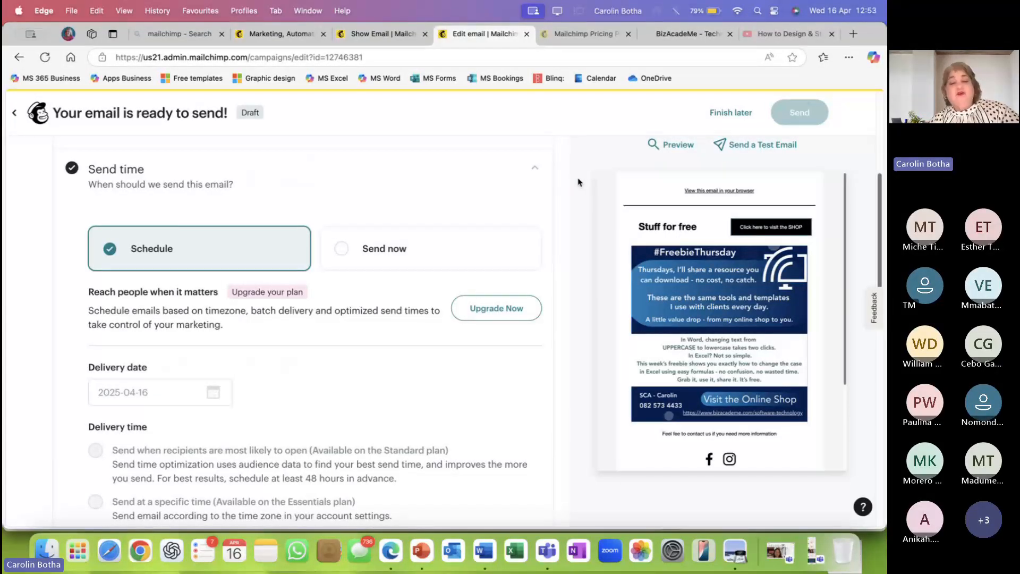
scroll(553, 214, down, 2)
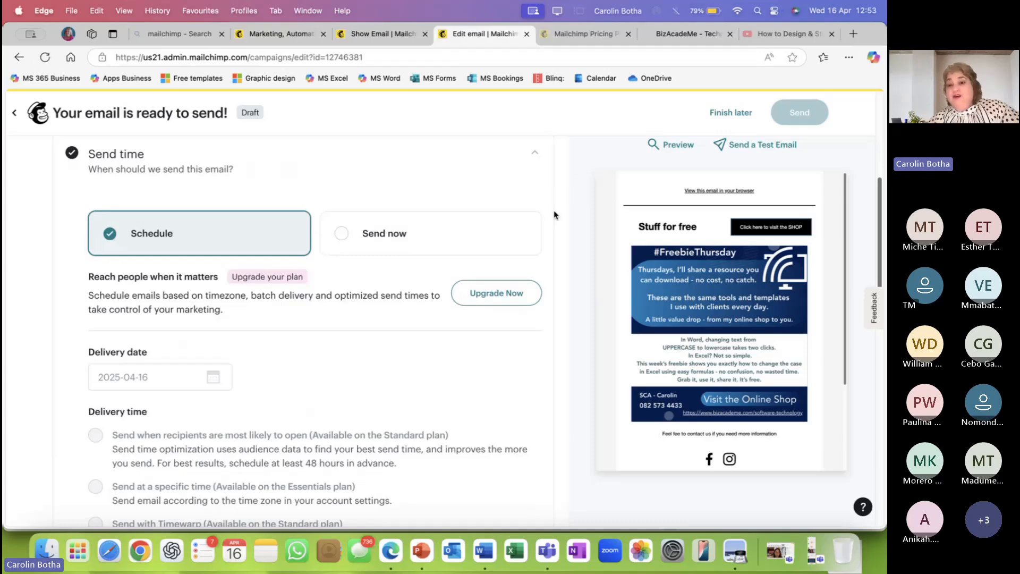
scroll(478, 215, up, 2)
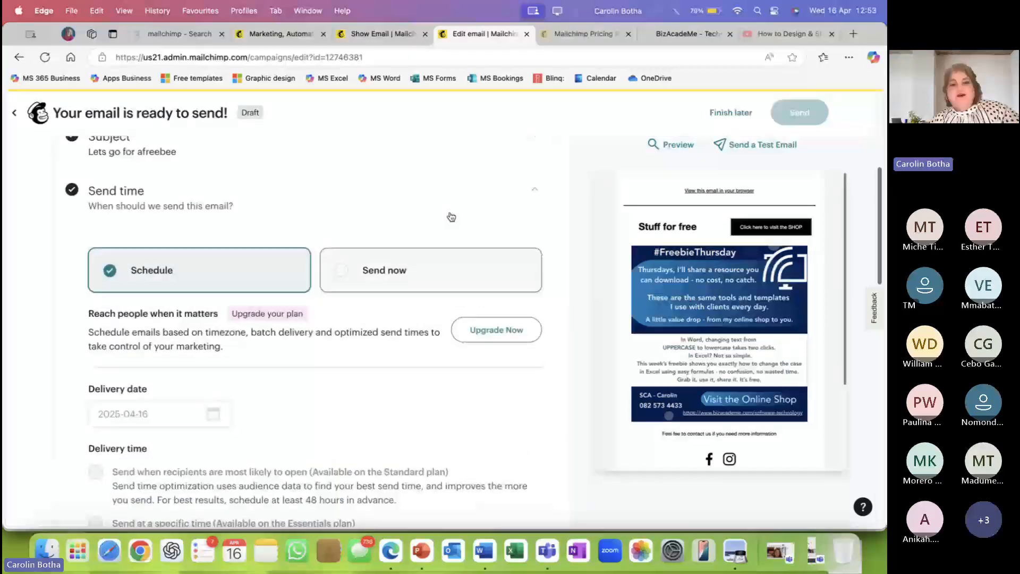
click(336, 280)
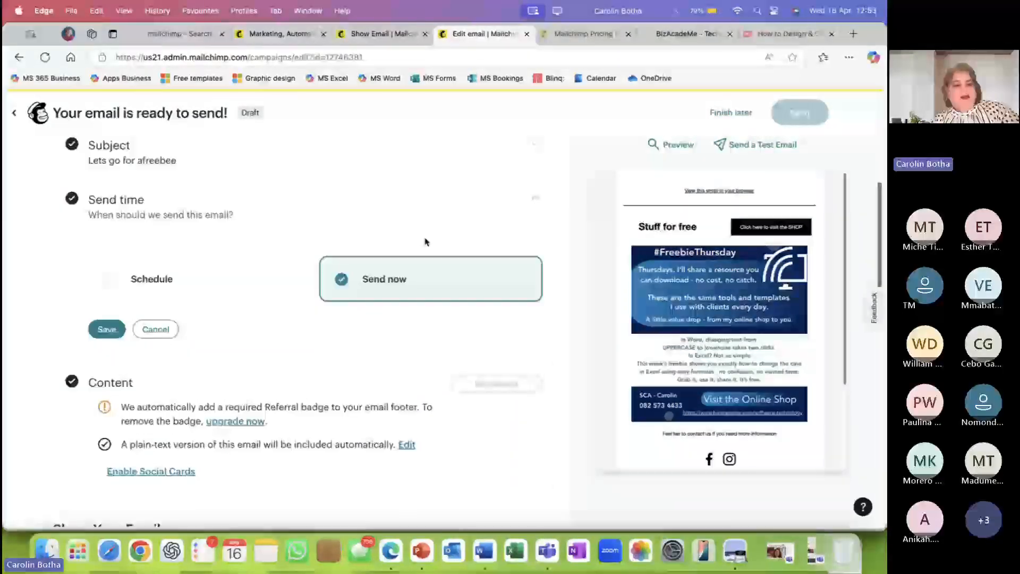
scroll(425, 242, up, 5)
scroll(425, 242, down, 7)
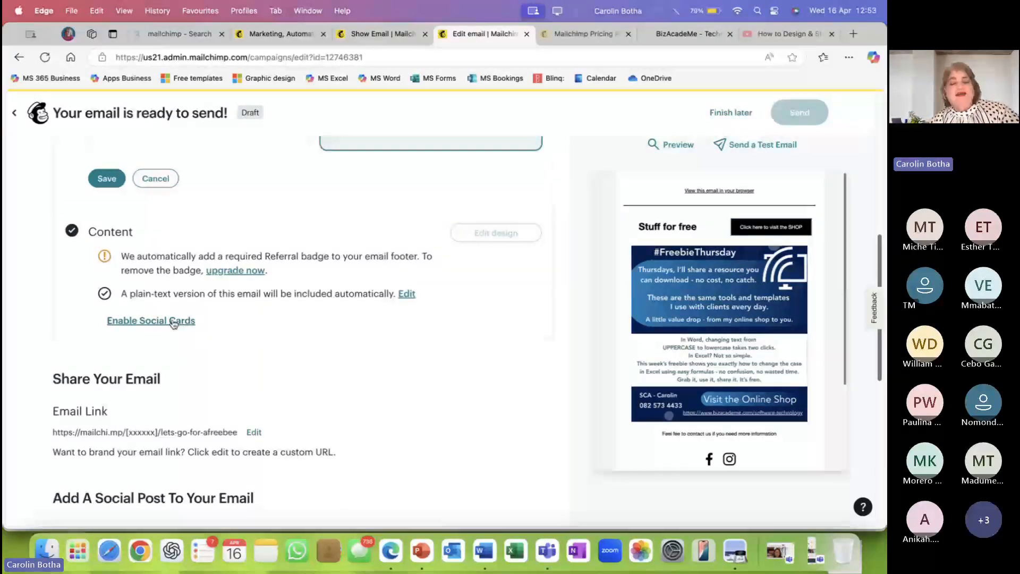
scroll(301, 309, down, 1)
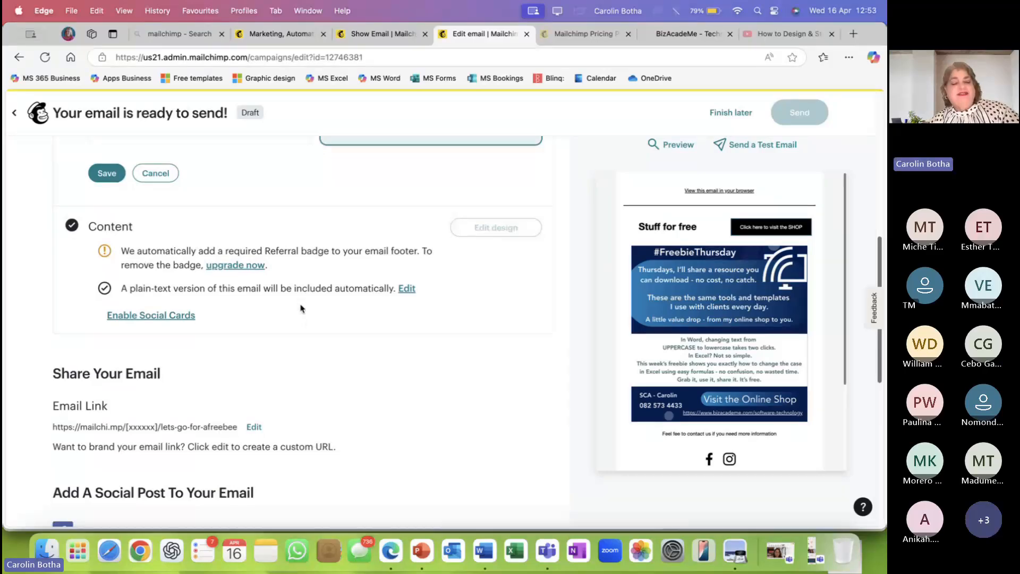
scroll(300, 308, down, 1)
drag(53, 416, 238, 422)
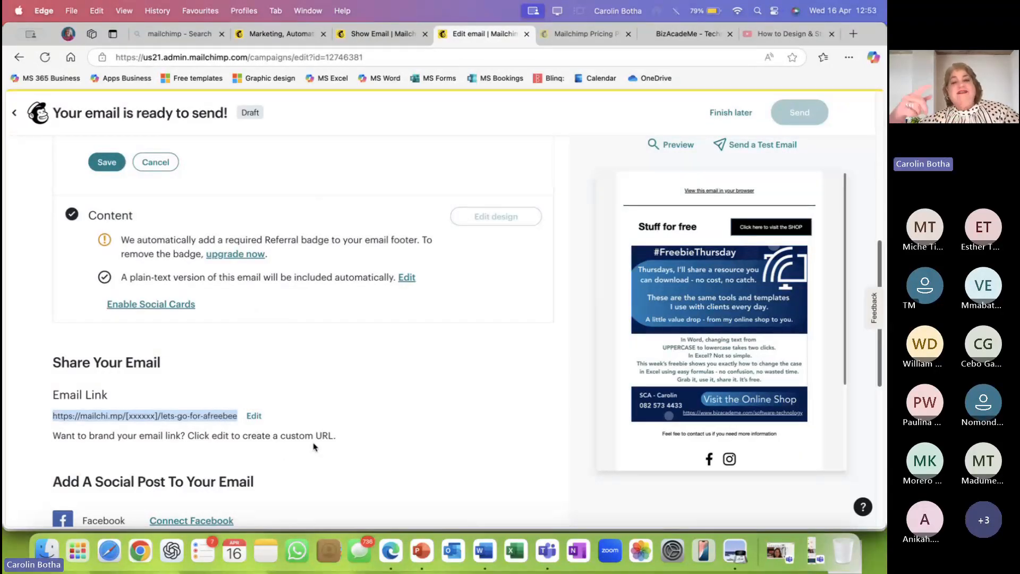
scroll(313, 446, down, 3)
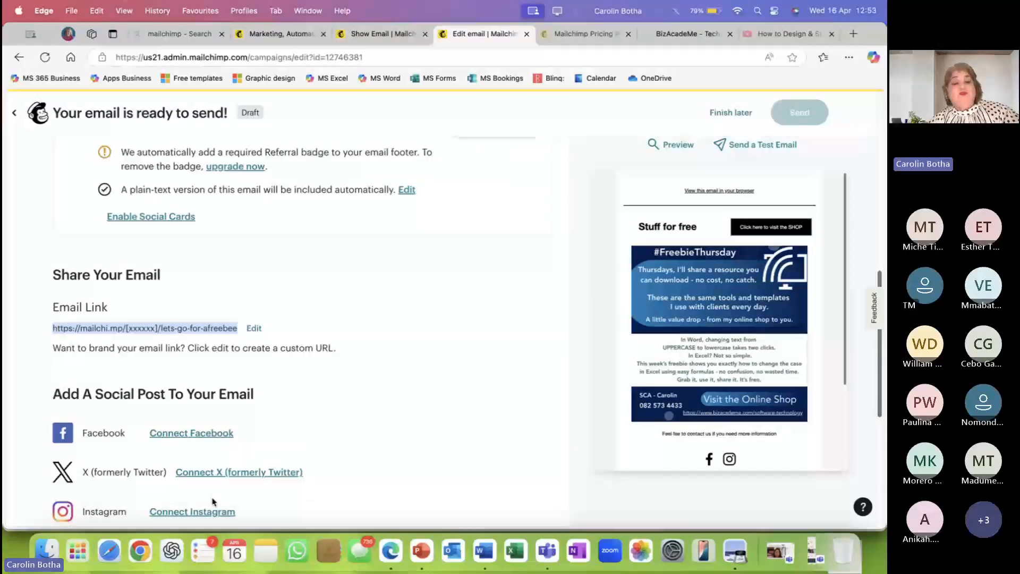
scroll(266, 462, down, 1)
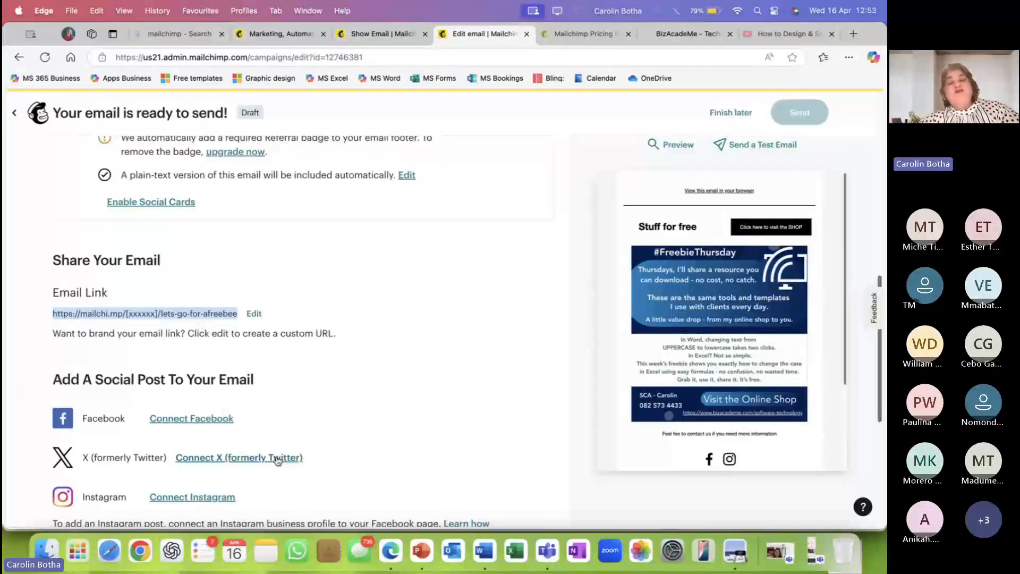
scroll(277, 460, up, 3)
scroll(277, 460, up, 6)
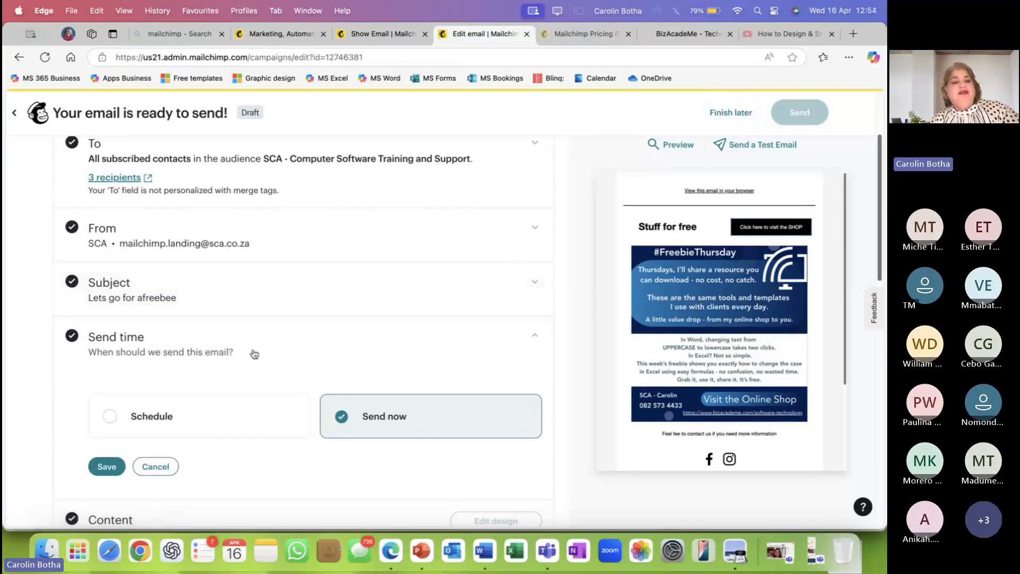
scroll(192, 345, down, 3)
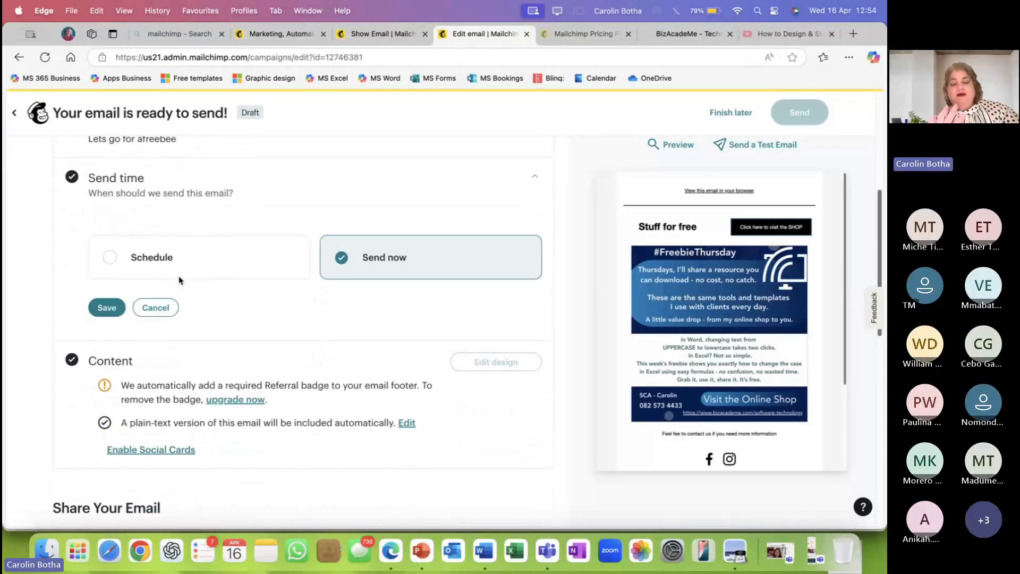
scroll(179, 280, down, 3)
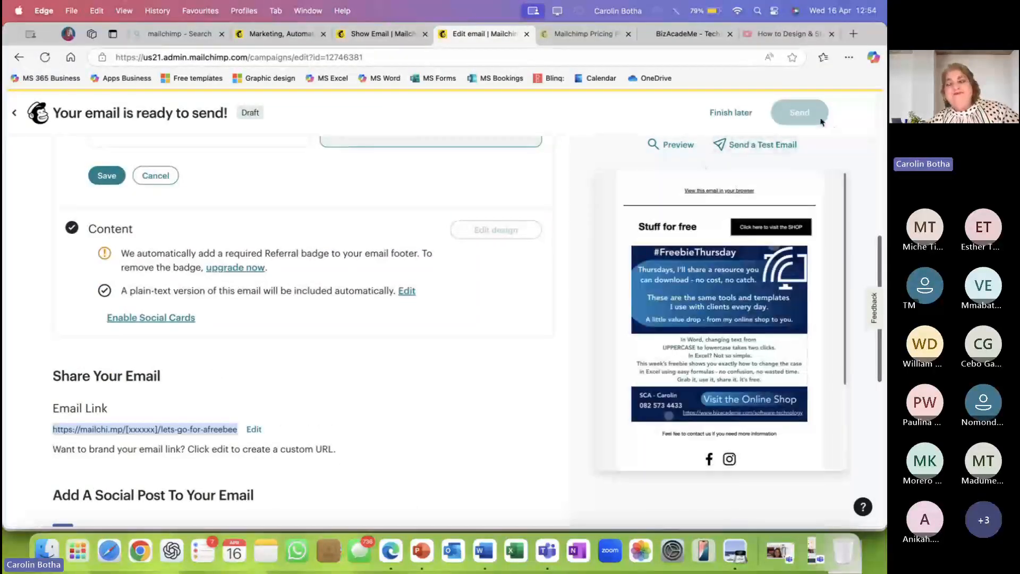
scroll(821, 122, up, 2)
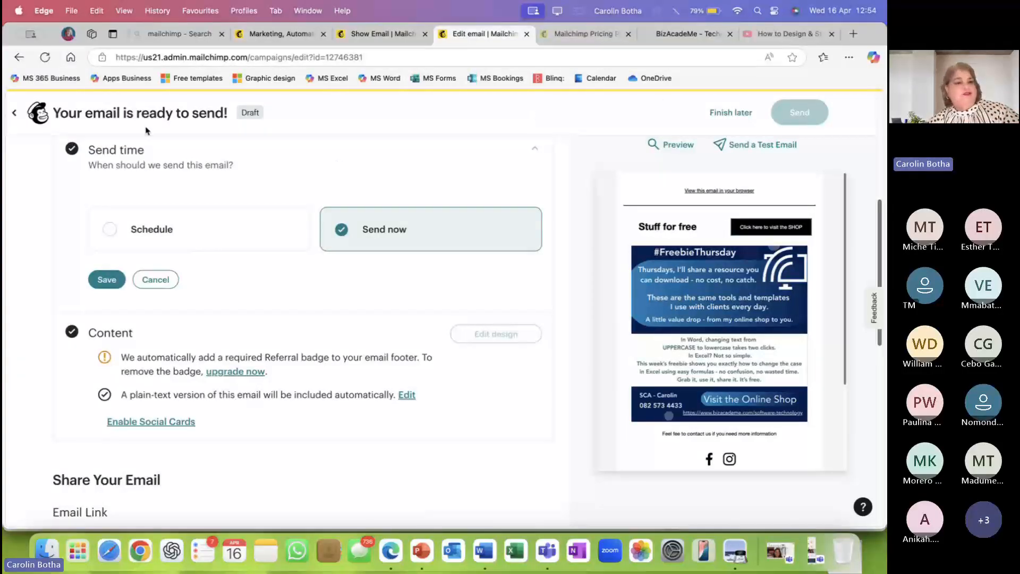
Exit the editor and open Analytics > Marketing dashboard, dismissing the sample data pop-up.
click(12, 115)
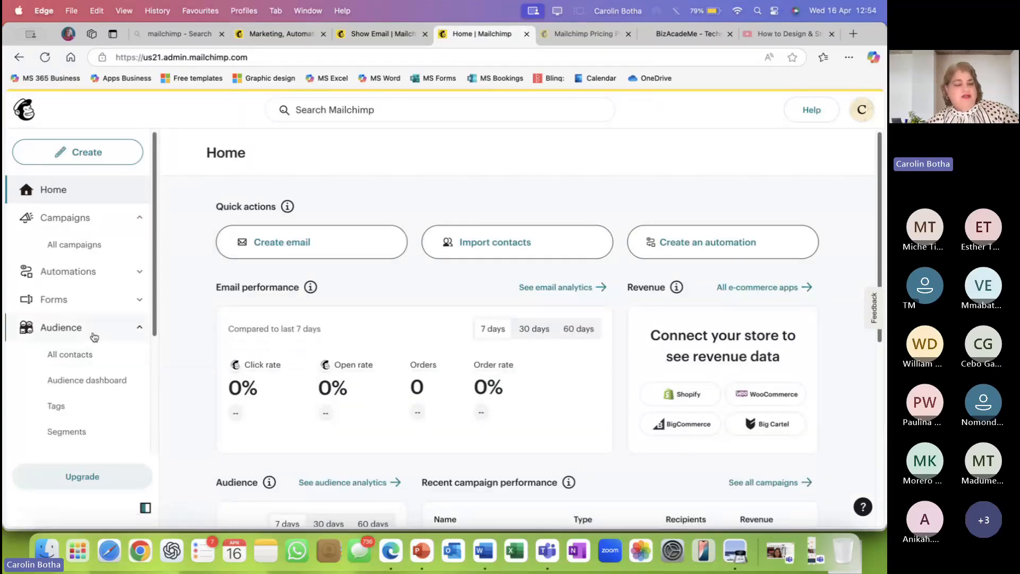
scroll(115, 293, down, 3)
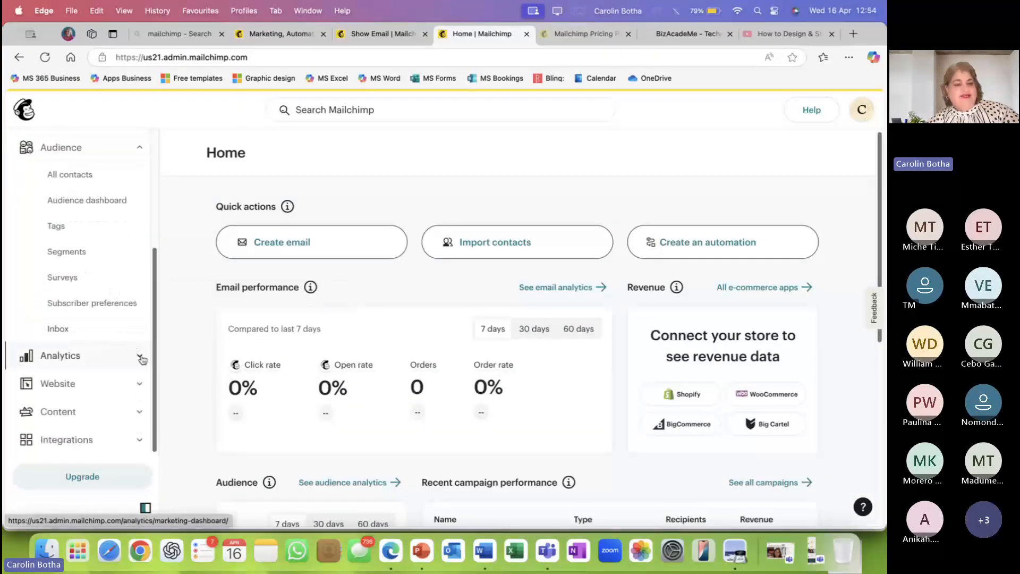
click(141, 357)
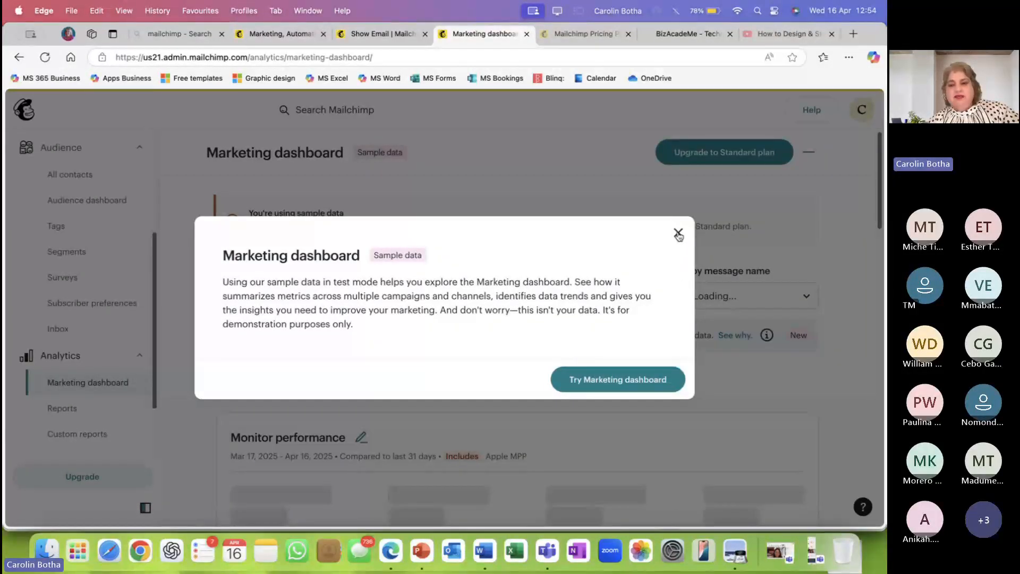
click(603, 379)
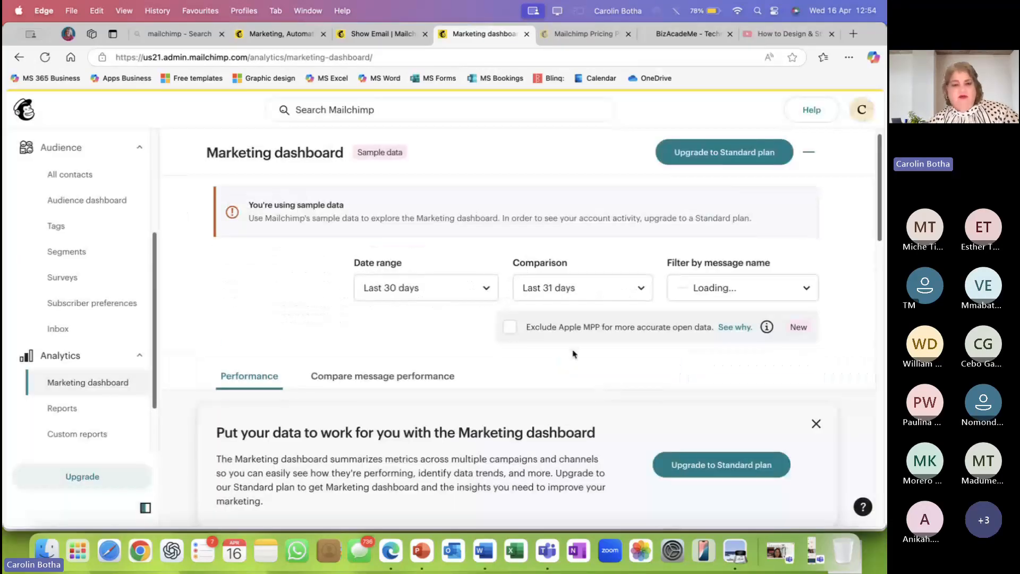
scroll(573, 353, down, 5)
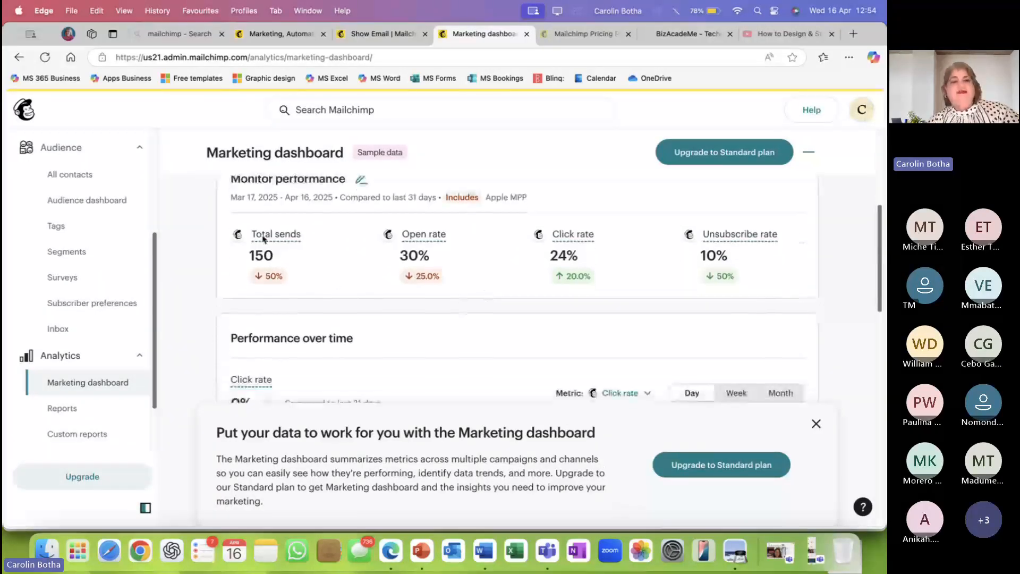